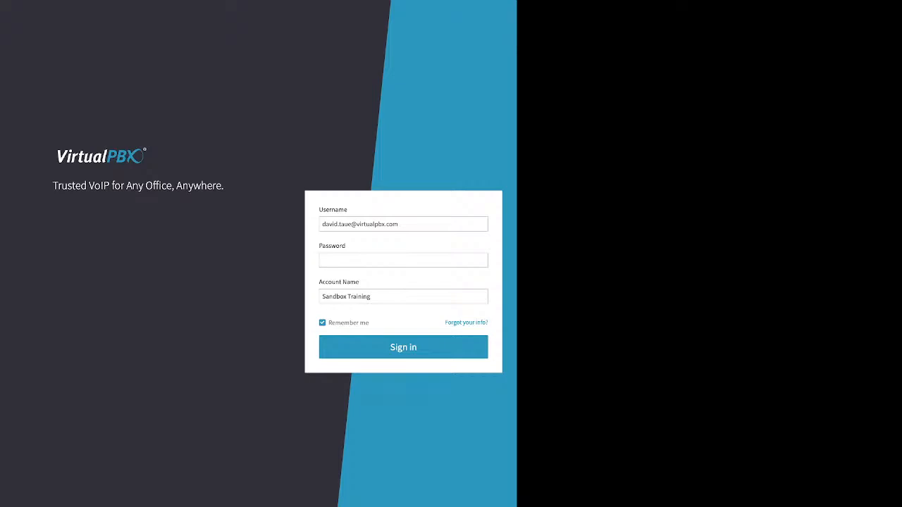
# Open the password recovery form for forgotten sign-in information and review the details it requires
pyautogui.moveTo(445, 322); pyautogui.dragTo(485, 323)
pyautogui.click(466, 323)
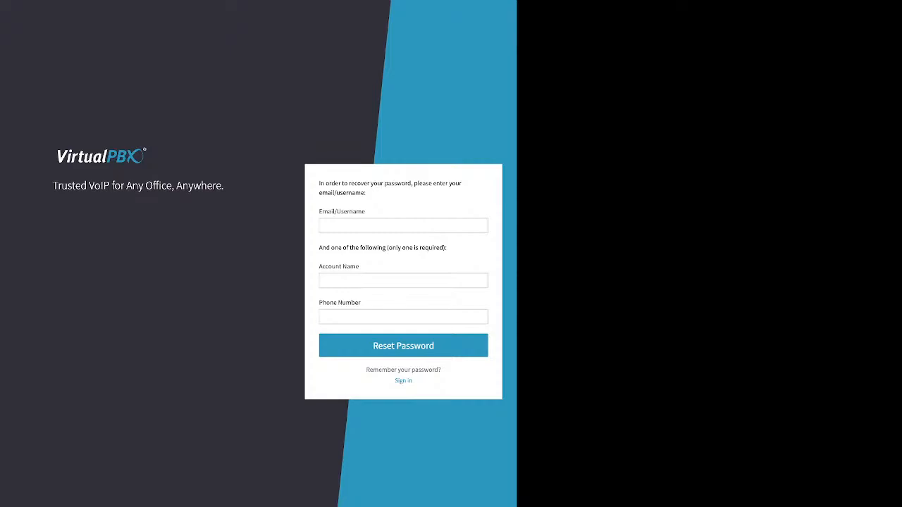
pyautogui.moveTo(319, 247); pyautogui.dragTo(447, 247)
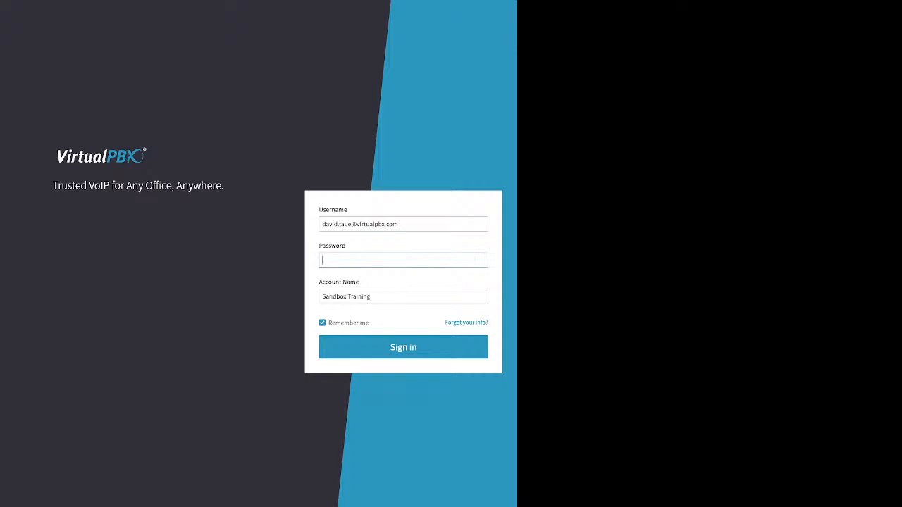
# Enter the account password on the sign-in form and check the Remember me option
pyautogui.write('•••••••')
pyautogui.tripleClick(348, 323)
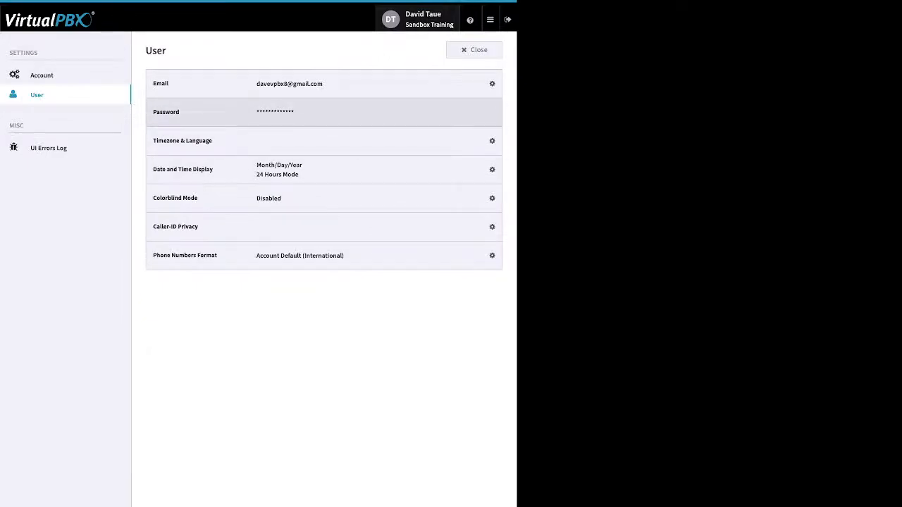
# View the user's password change fields and the account's timezone and language settings, and close the settings without saving
pyautogui.click(484, 112)
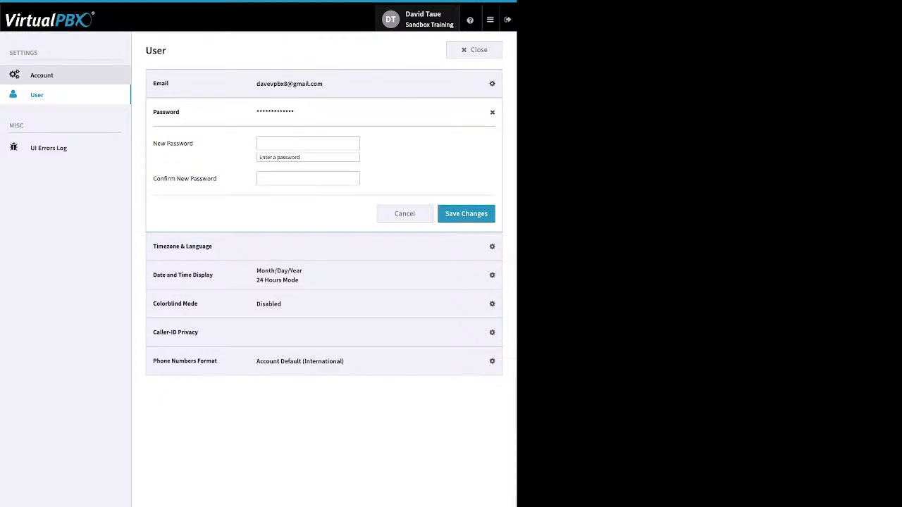
pyautogui.click(42, 75)
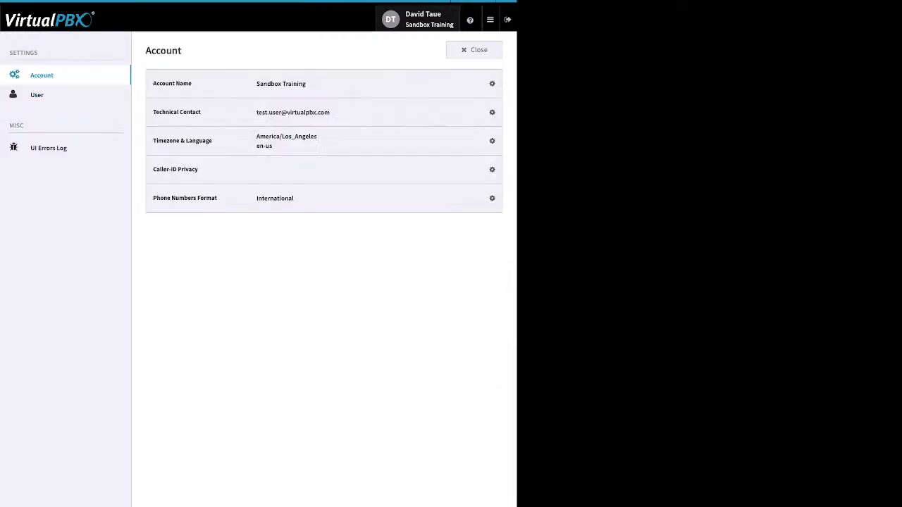
pyautogui.click(485, 141)
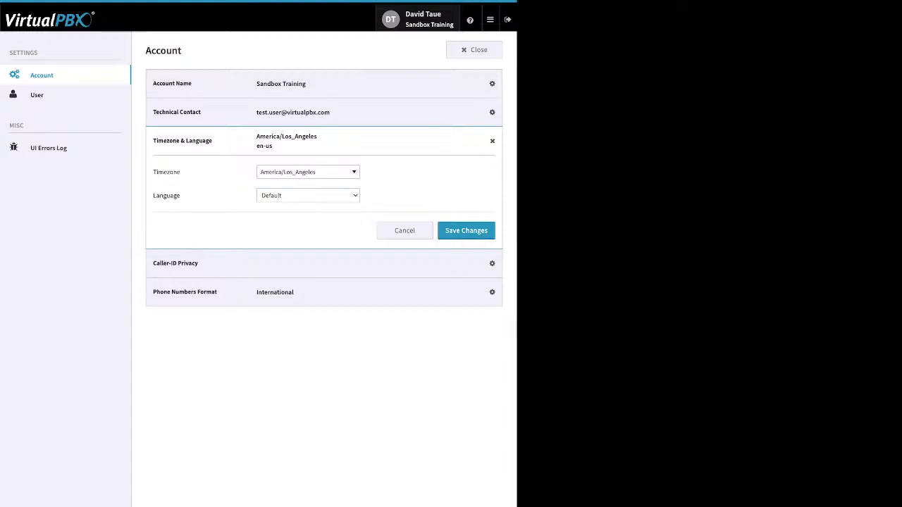
pyautogui.click(474, 49)
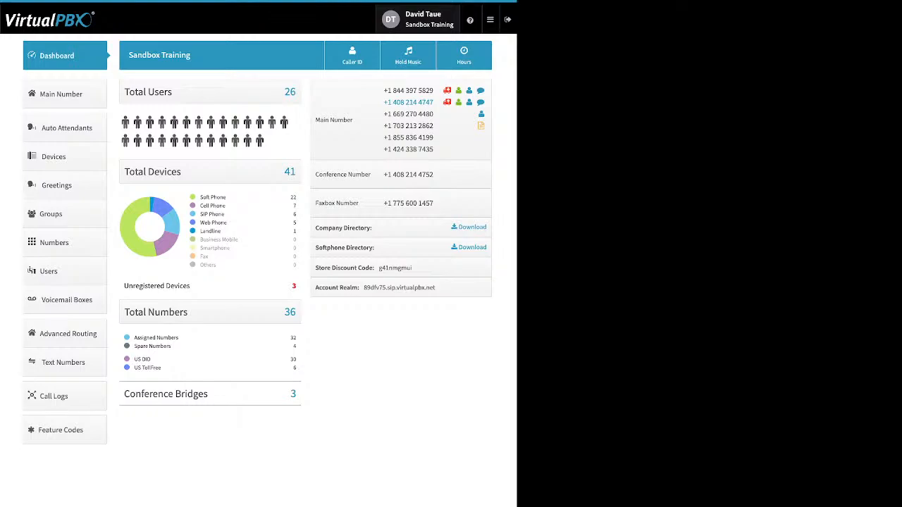
# Look through the help options, including Chat with Us and Webphone, and the main menu
pyautogui.moveTo(469, 20)
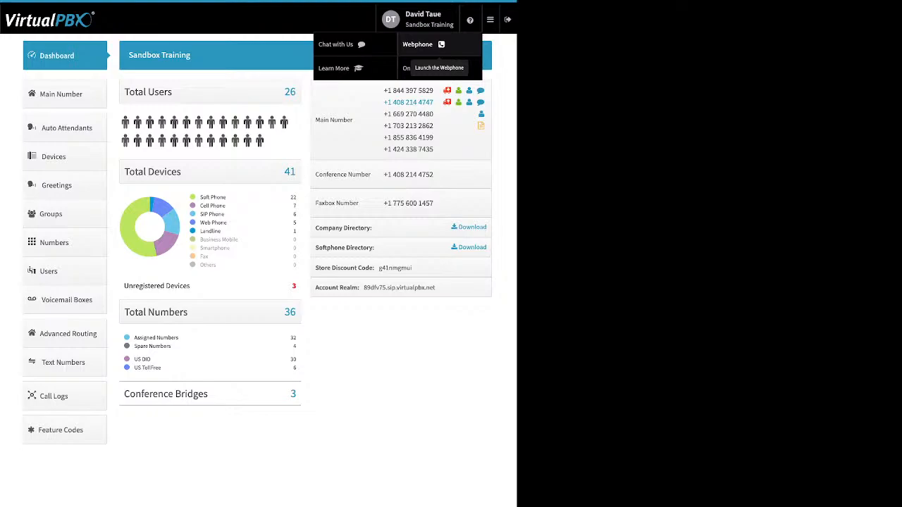
pyautogui.click(490, 19)
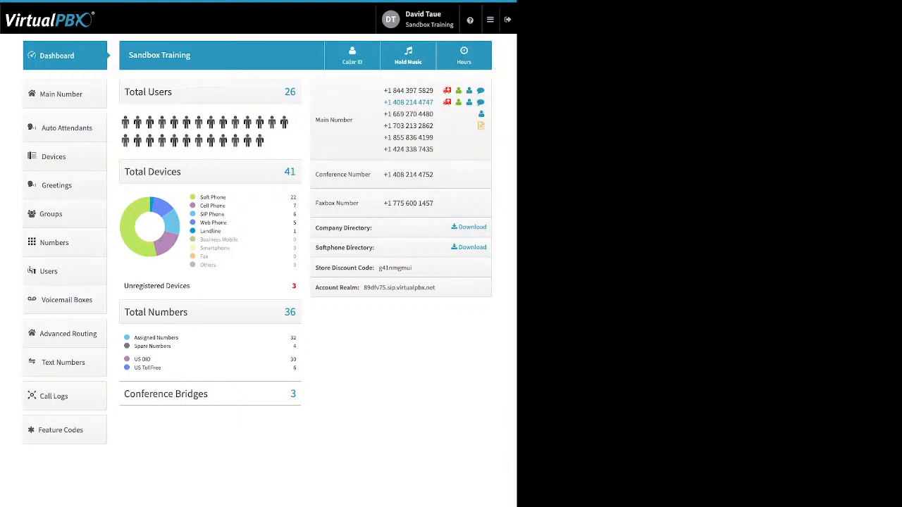
pyautogui.moveTo(491, 20)
# Examine the device types and unregistered devices summarised on the dashboard
pyautogui.moveTo(225, 197); pyautogui.dragTo(203, 198)
pyautogui.moveTo(225, 206); pyautogui.dragTo(200, 205)
pyautogui.moveTo(224, 214); pyautogui.dragTo(200, 214)
pyautogui.moveTo(221, 231); pyautogui.dragTo(200, 231)
pyautogui.click(200, 231)
pyautogui.moveTo(190, 285); pyautogui.dragTo(148, 285)
# Examine the dashboard's assigned, spare, US DID and toll-free number totals and its conference bridges
pyautogui.moveTo(134, 337); pyautogui.dragTo(171, 346)
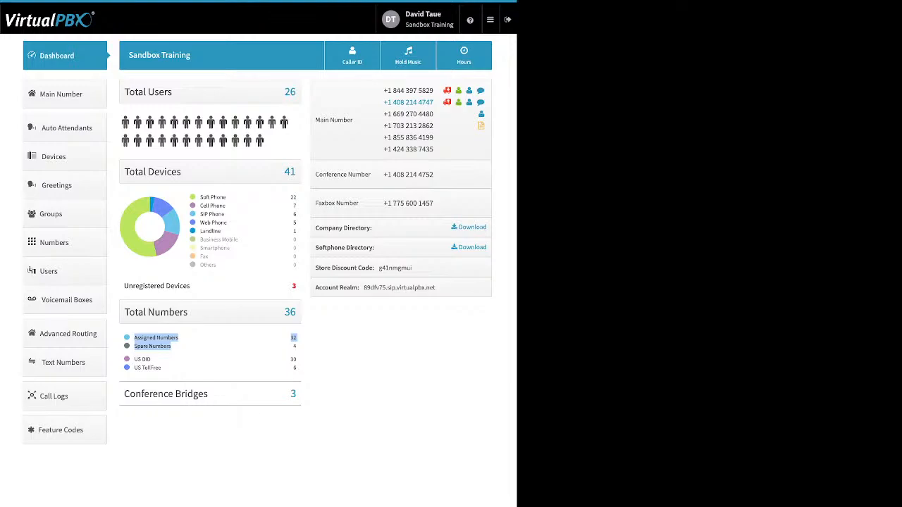
pyautogui.click(291, 337)
pyautogui.moveTo(161, 368); pyautogui.dragTo(134, 358)
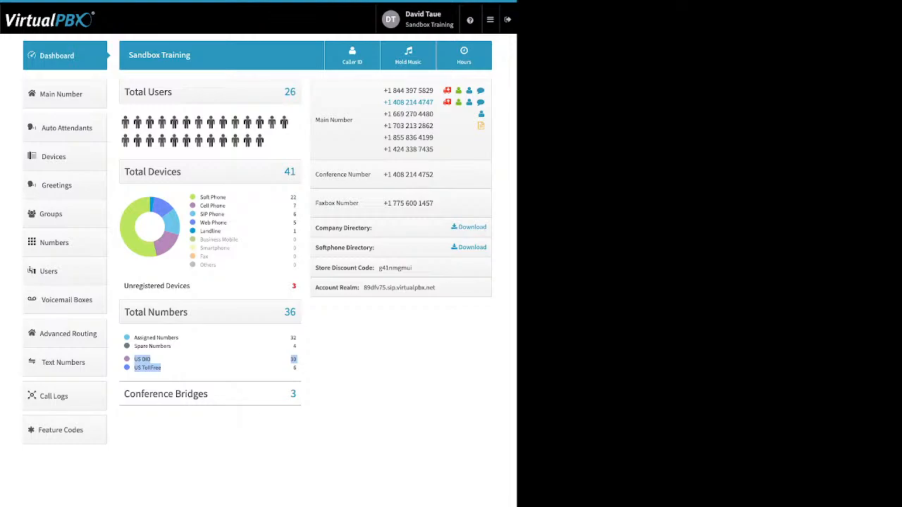
pyautogui.click(160, 366)
pyautogui.moveTo(208, 394); pyautogui.dragTo(163, 394)
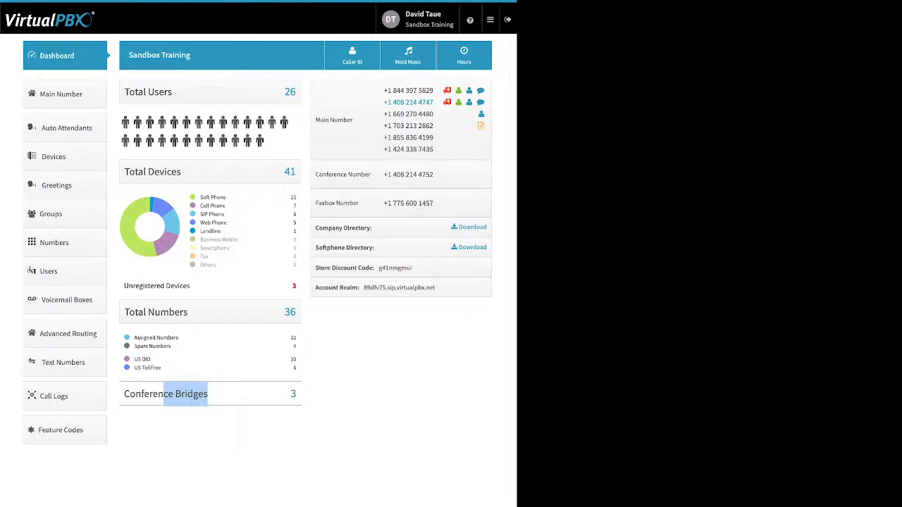
# Review the company directory, softphone directory, store discount code and account realm entries on the dashboard
pyautogui.moveTo(372, 228); pyautogui.dragTo(315, 227)
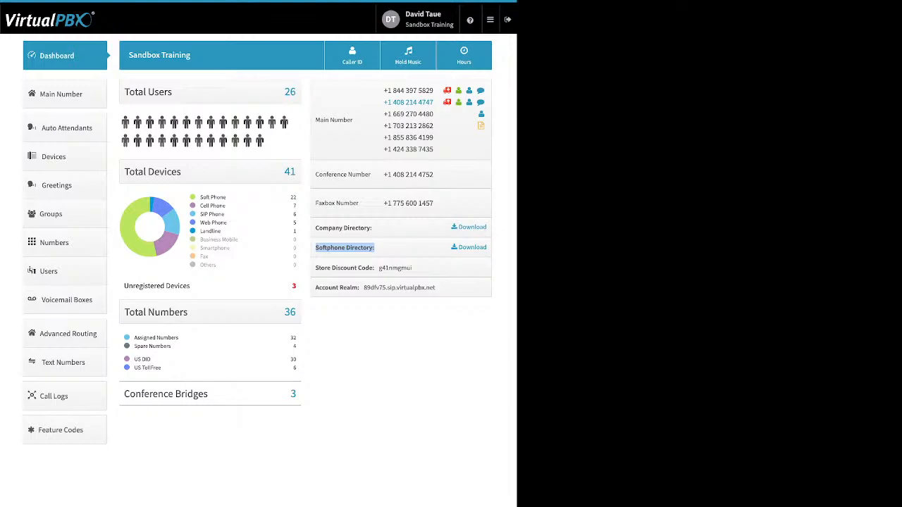
pyautogui.moveTo(374, 267); pyautogui.dragTo(319, 268)
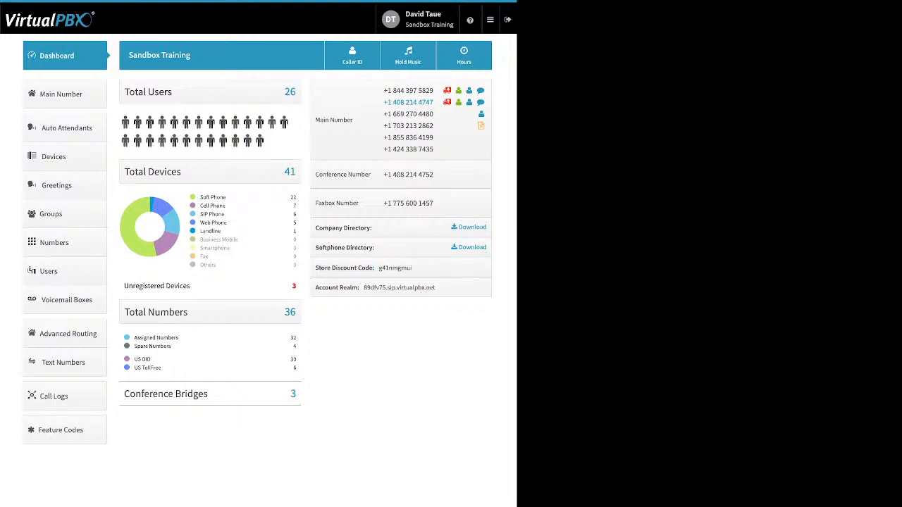
pyautogui.moveTo(316, 287); pyautogui.dragTo(359, 288)
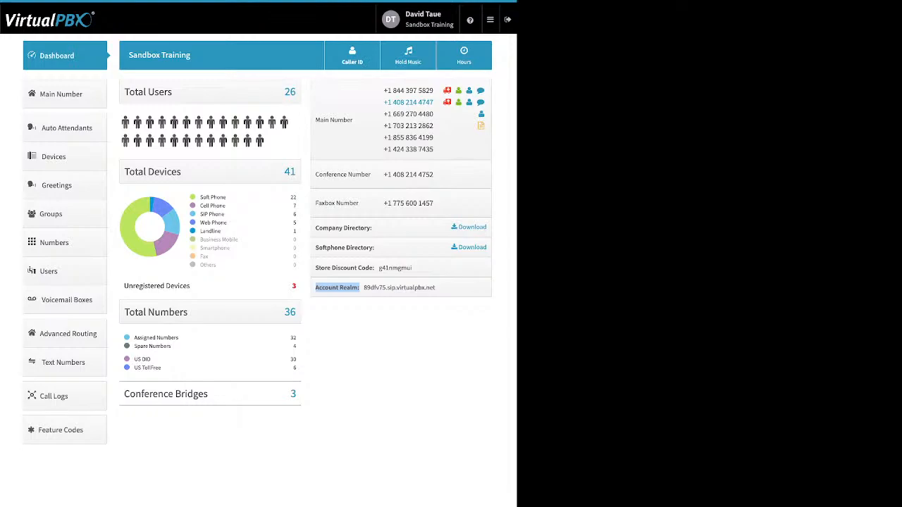
# Review the company caller ID name and E911 emergency information in the Caller ID settings, and close them without saving
pyautogui.click(351, 55)
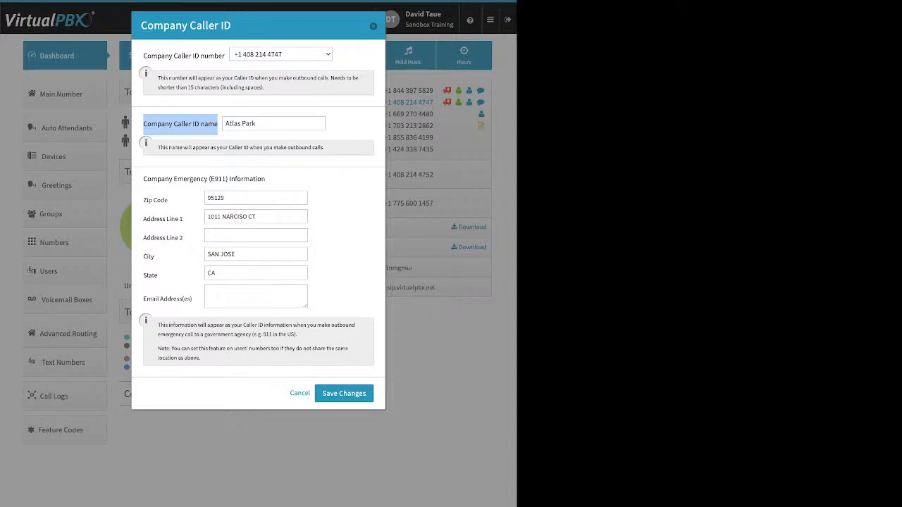
pyautogui.tripleClick(240, 123)
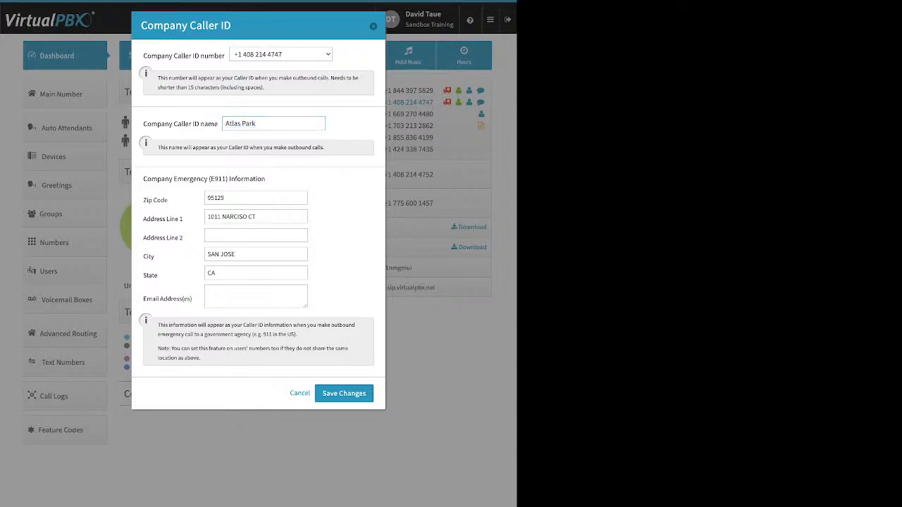
pyautogui.moveTo(143, 178); pyautogui.dragTo(201, 200)
pyautogui.moveTo(143, 123); pyautogui.dragTo(218, 124)
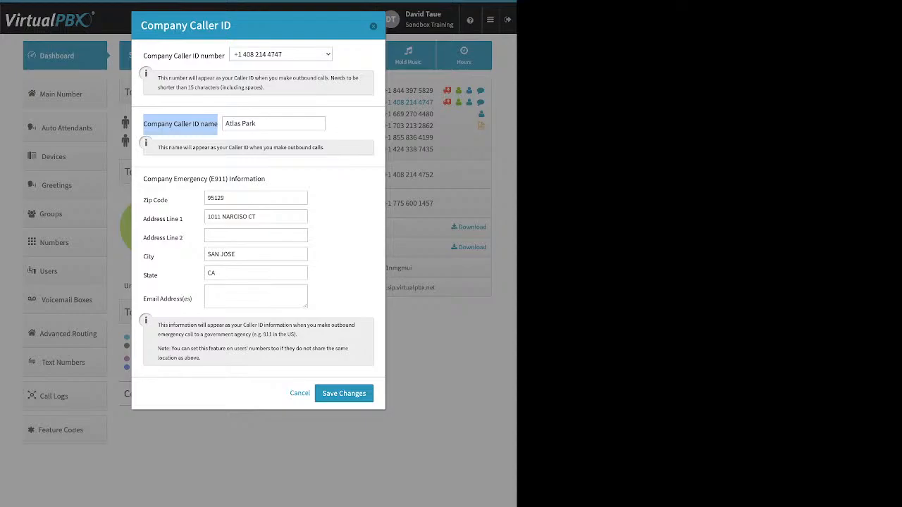
pyautogui.press('Escape')
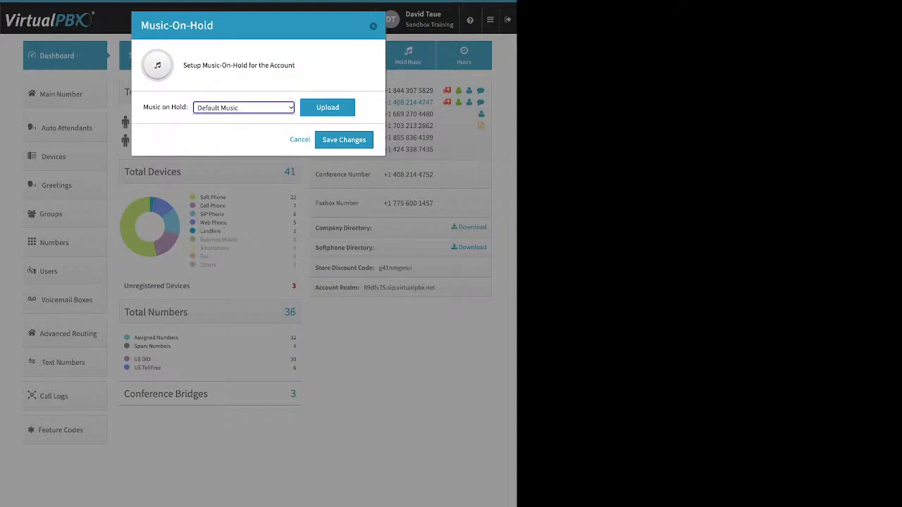
# Show the file upload option for the account's music on hold and close the dialog without uploading
pyautogui.click(327, 107)
pyautogui.click(191, 134)
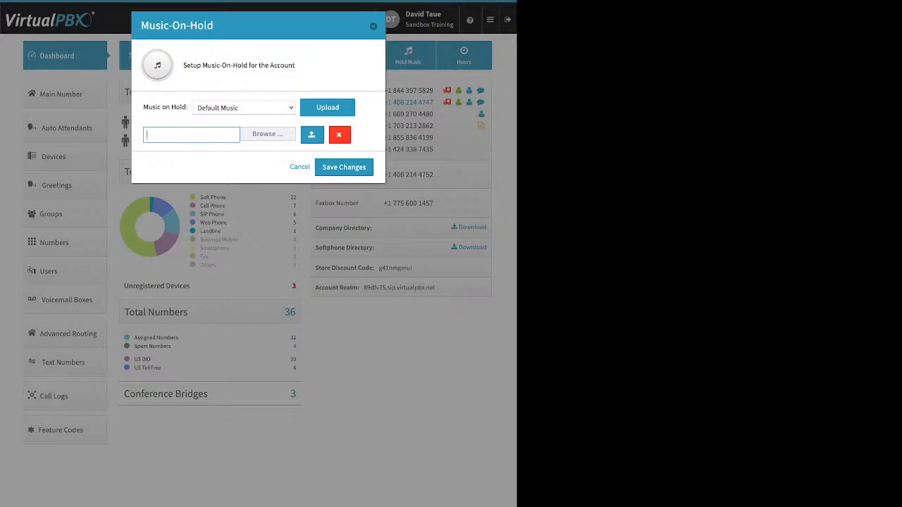
pyautogui.press('Escape')
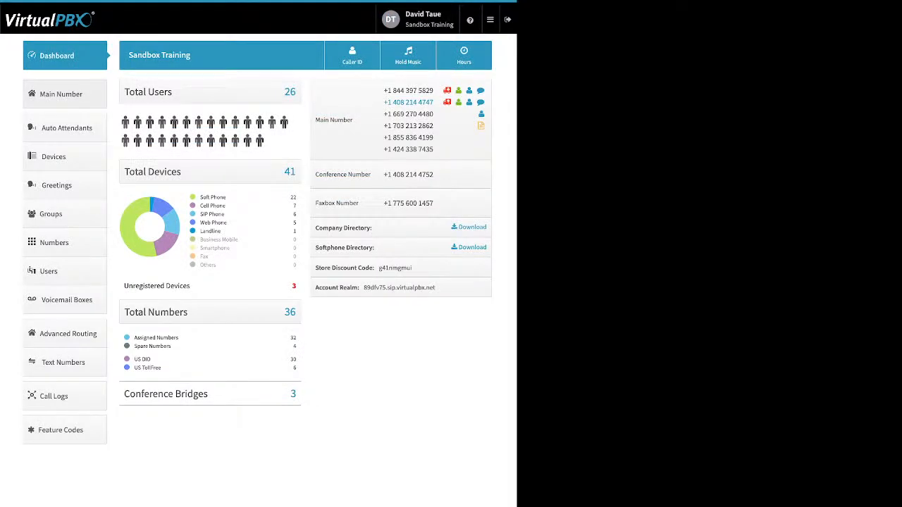
# Add the first listed spare number to the main company numbers
pyautogui.click(64, 94)
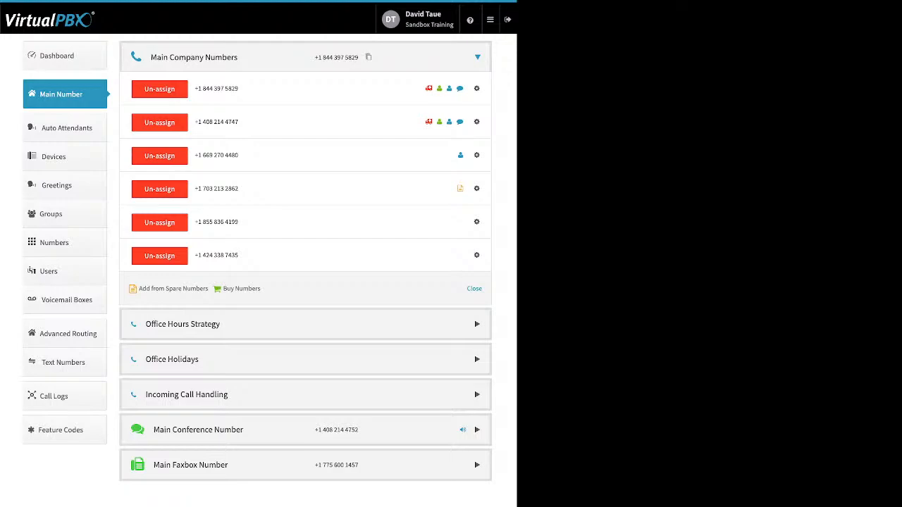
pyautogui.moveTo(260, 288); pyautogui.dragTo(139, 288)
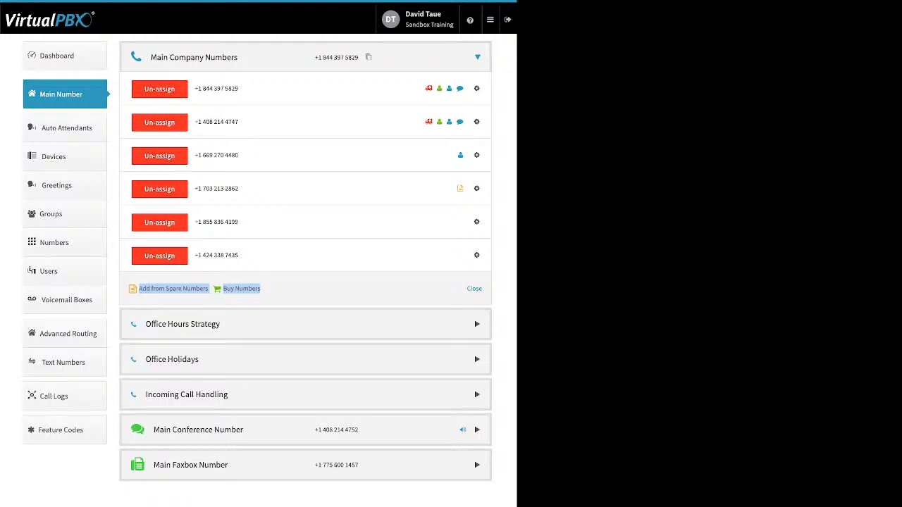
pyautogui.click(174, 288)
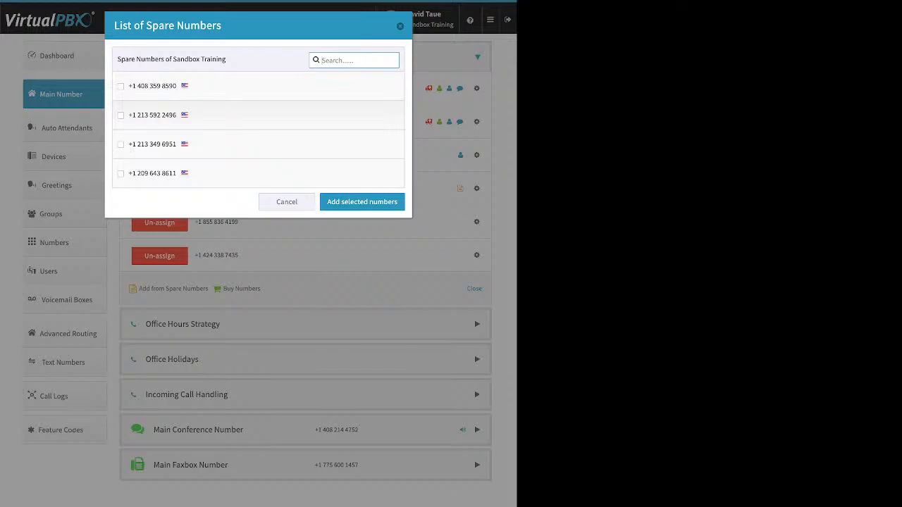
pyautogui.click(120, 85)
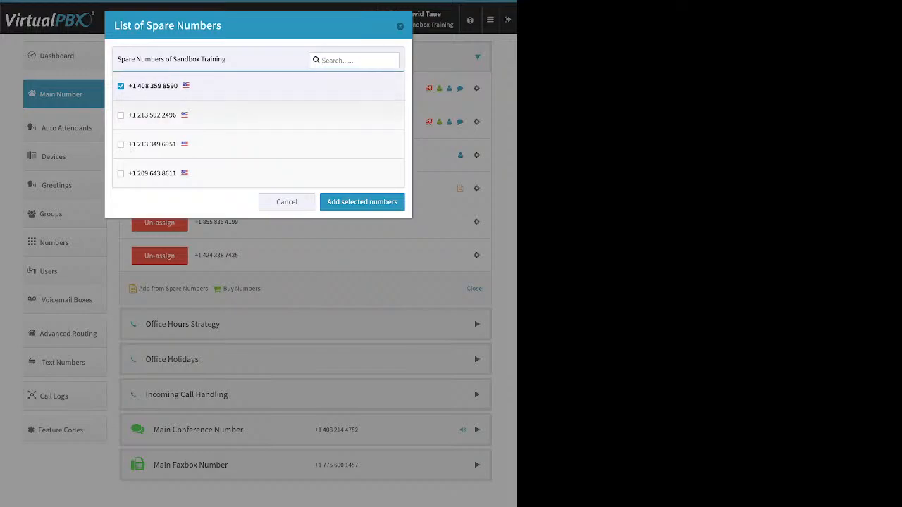
pyautogui.click(361, 201)
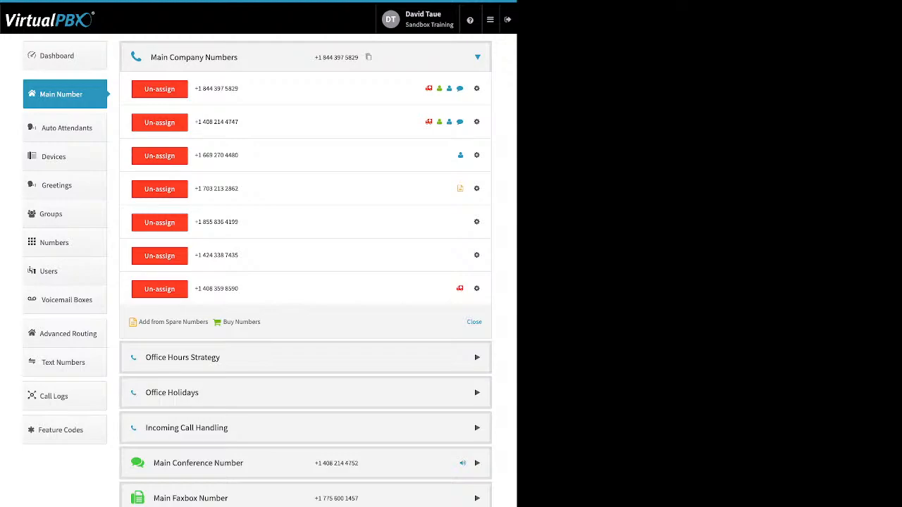
# Un-assign the fifth and sixth main company numbers and check the list of spare numbers for them
pyautogui.click(171, 221)
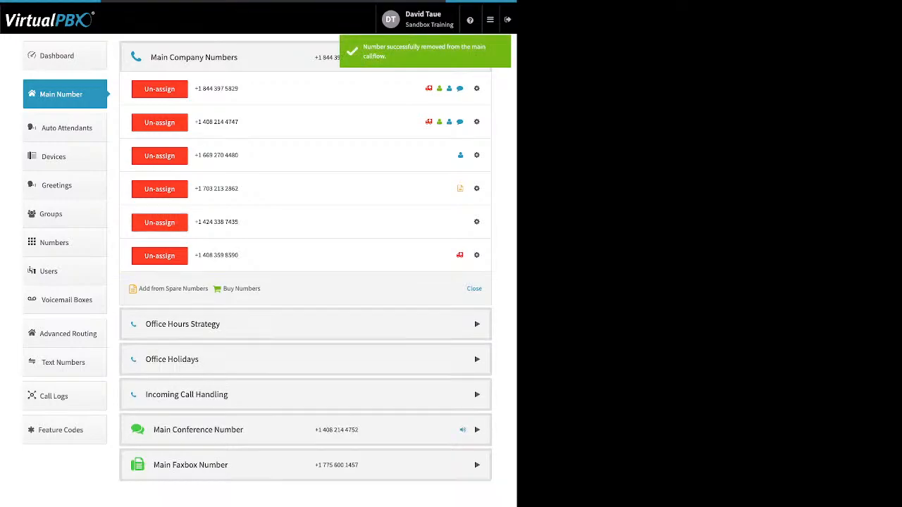
pyautogui.click(170, 221)
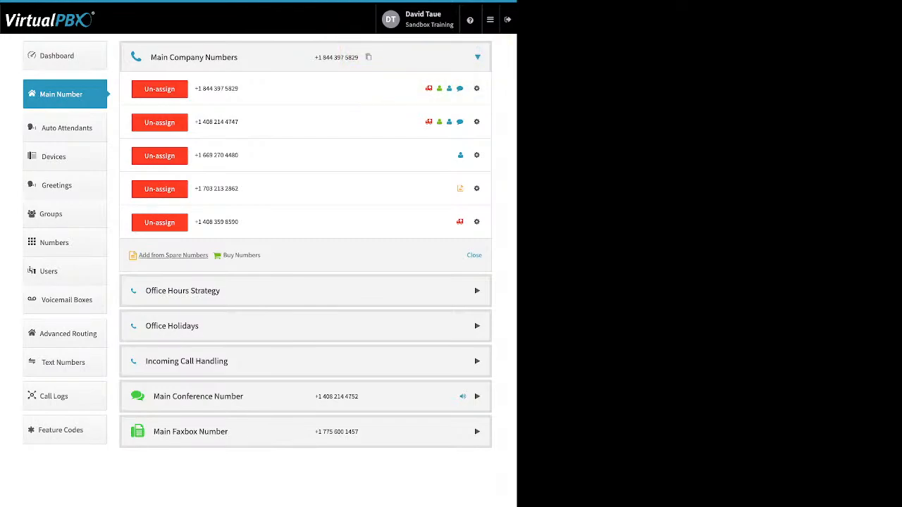
pyautogui.click(172, 255)
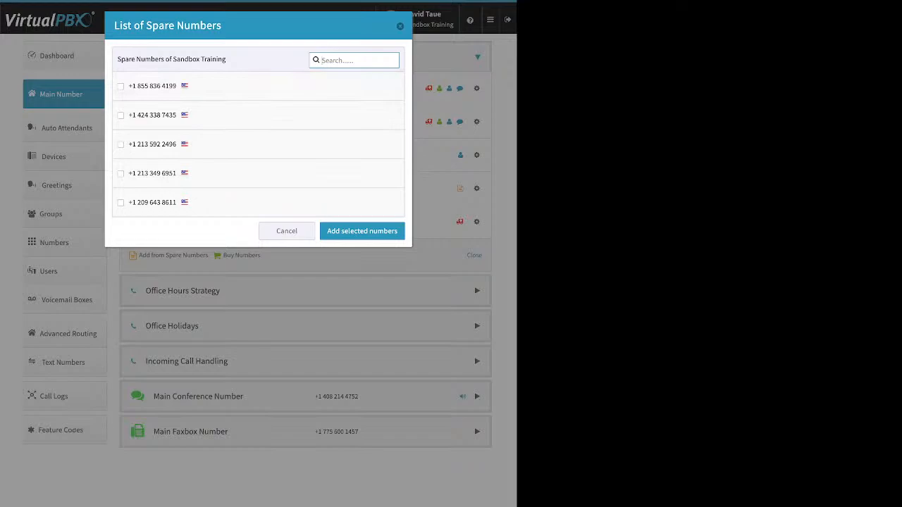
pyautogui.press('Escape')
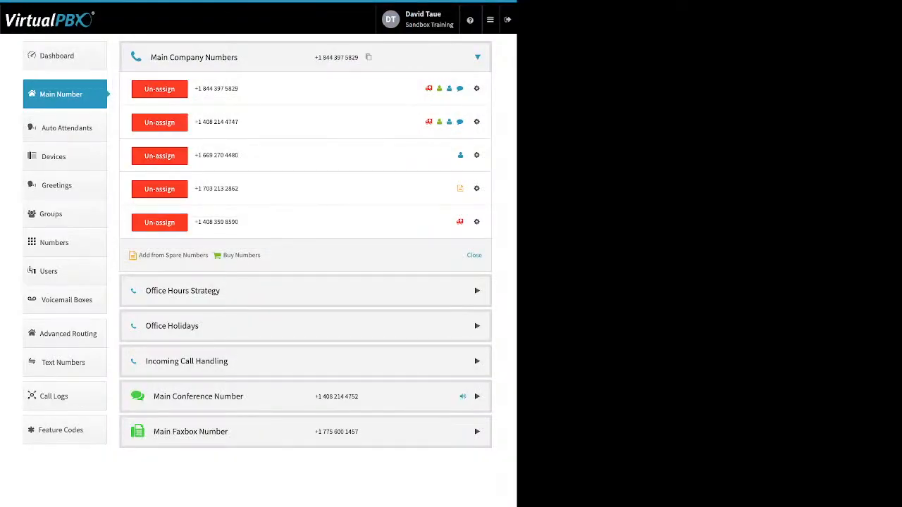
# Search for toll-free numbers to buy with the 87* prefix and add one of the results to the cart
pyautogui.moveTo(228, 255); pyautogui.dragTo(261, 255)
pyautogui.click(236, 255)
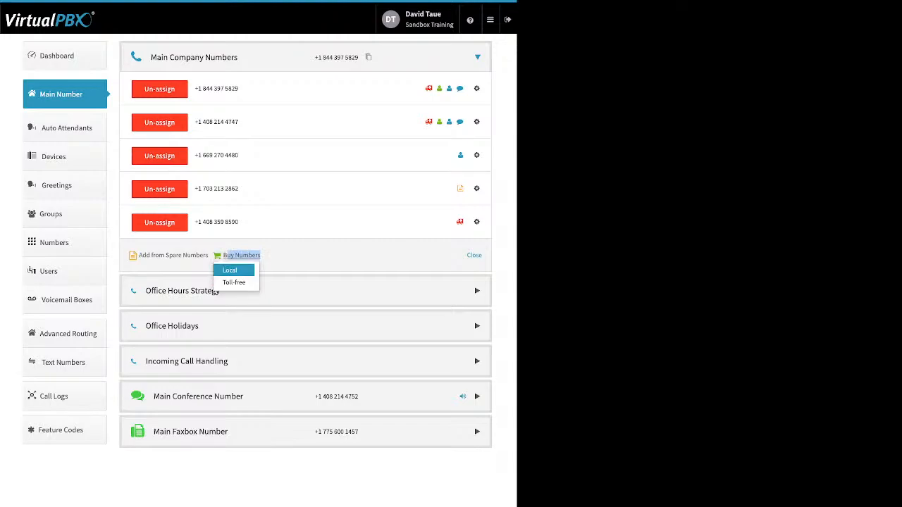
pyautogui.click(234, 282)
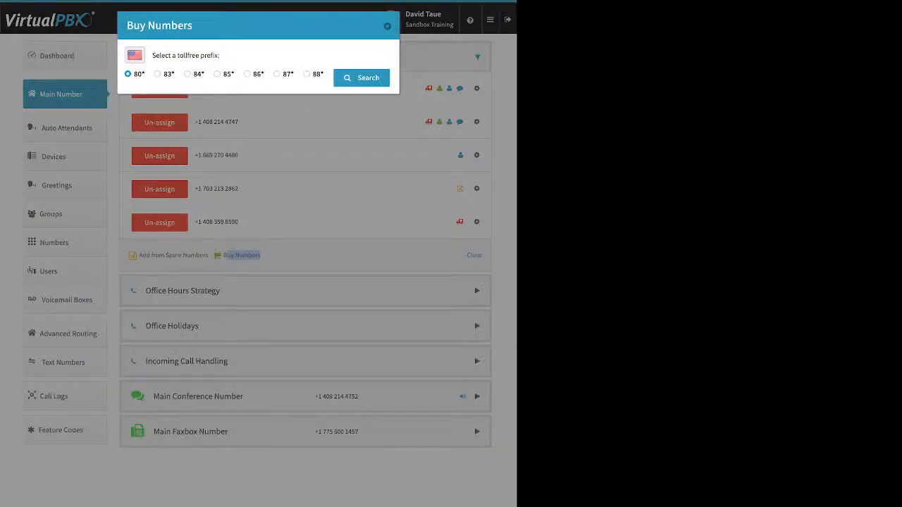
pyautogui.click(277, 74)
pyautogui.click(361, 78)
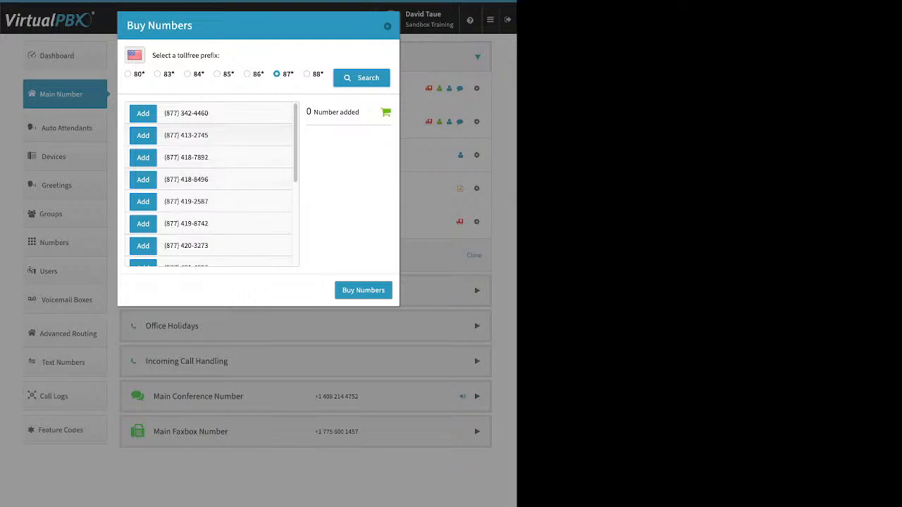
pyautogui.scroll(-5, 211, 183)
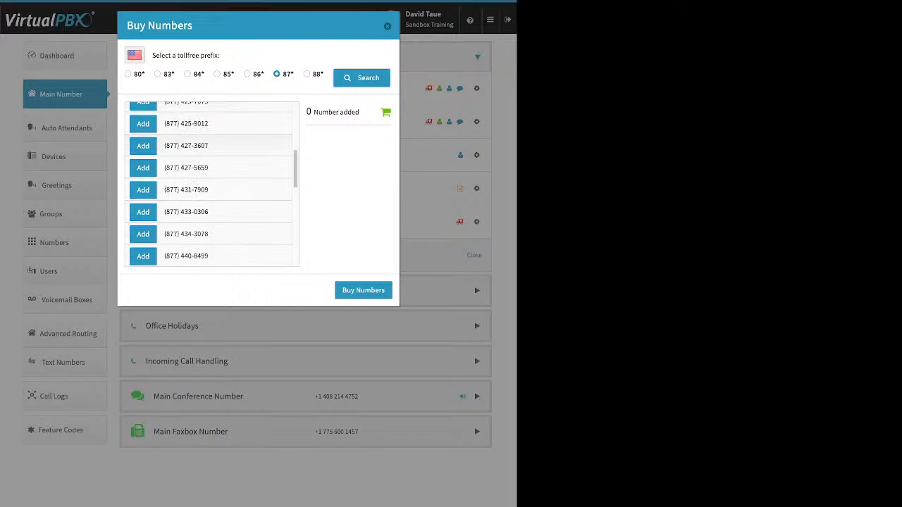
pyautogui.click(143, 145)
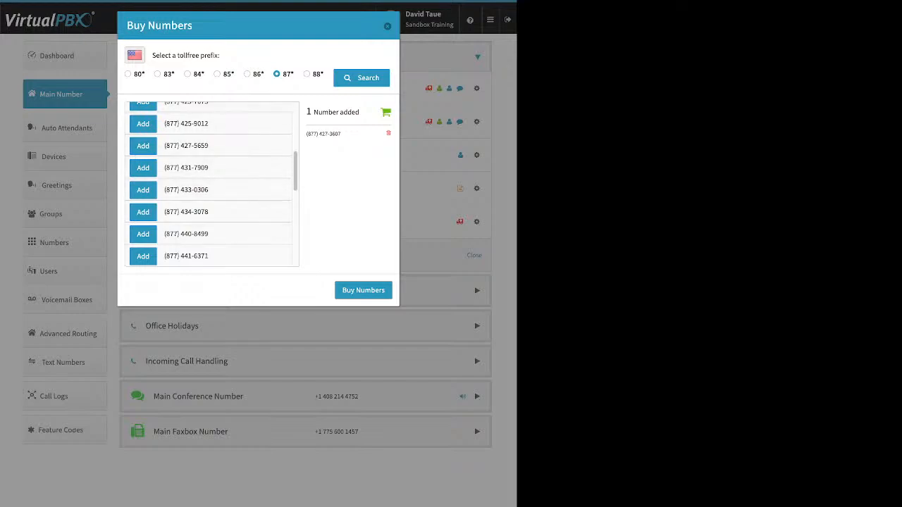
# Buy the toll-free number held in the cart for the main company numbers
pyautogui.click(363, 290)
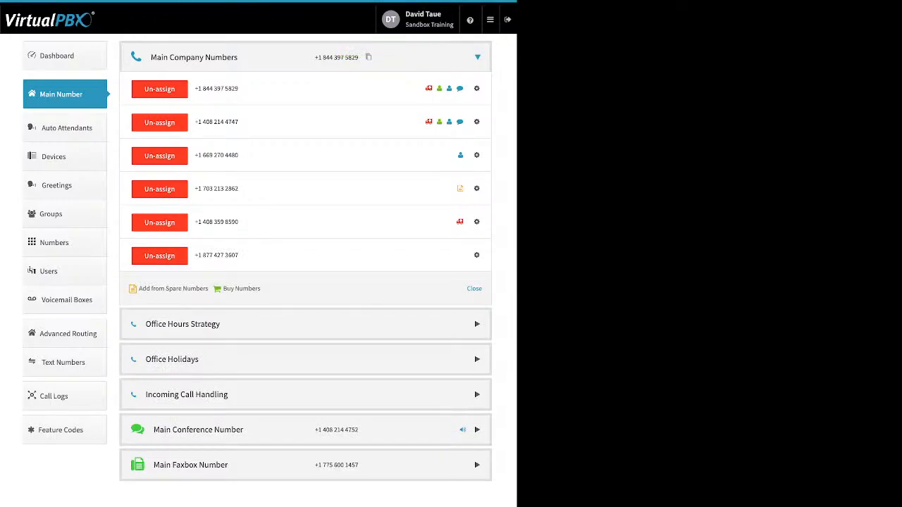
# Search for local United States numbers to buy with area code 310
pyautogui.click(241, 288)
pyautogui.click(229, 301)
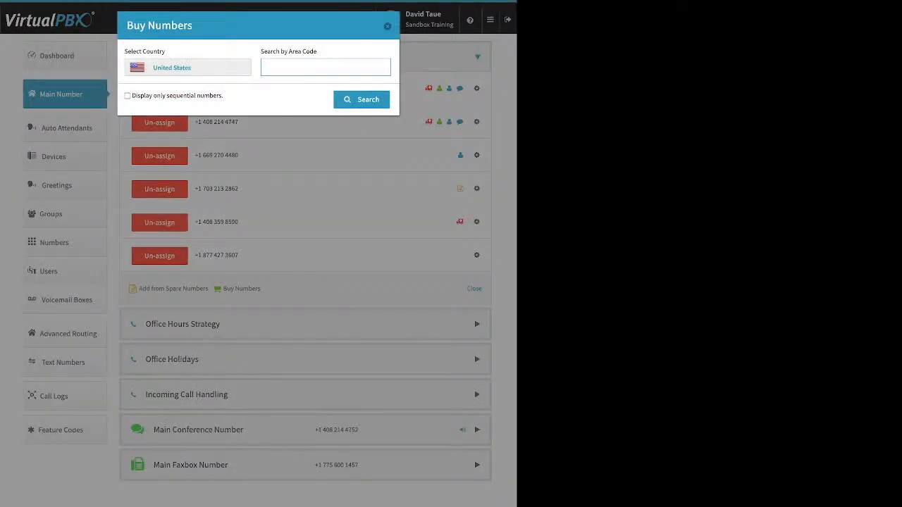
pyautogui.write('310')
pyautogui.press('Return')
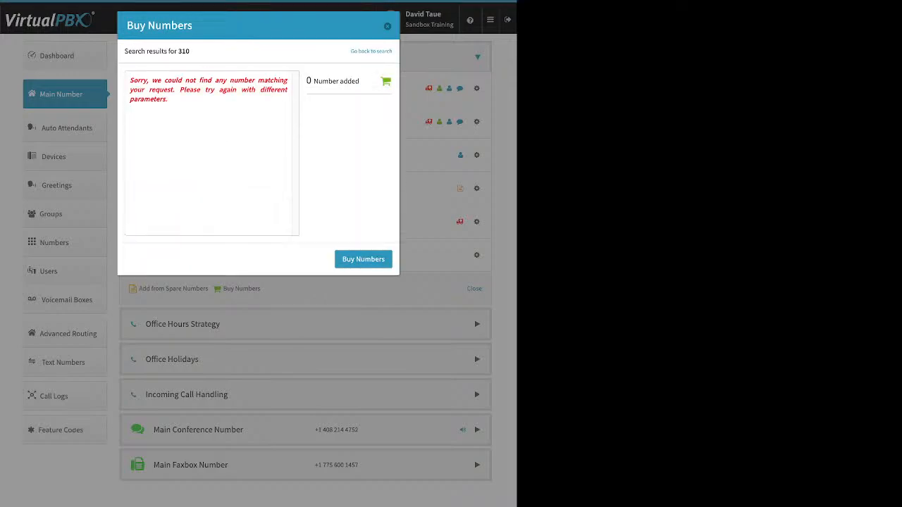
pyautogui.moveTo(129, 79); pyautogui.dragTo(168, 100)
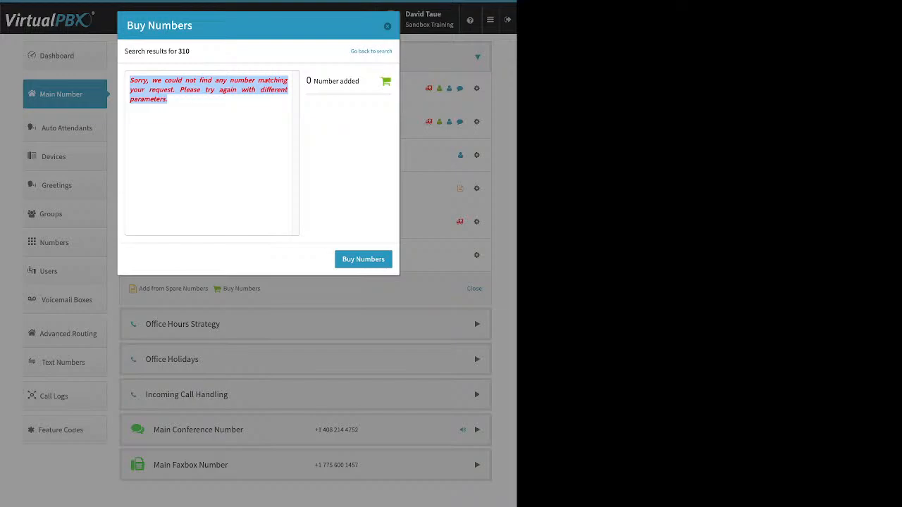
# Repeat the local number search with area code 424 and close the purchase dialog without buying anything
pyautogui.click(370, 51)
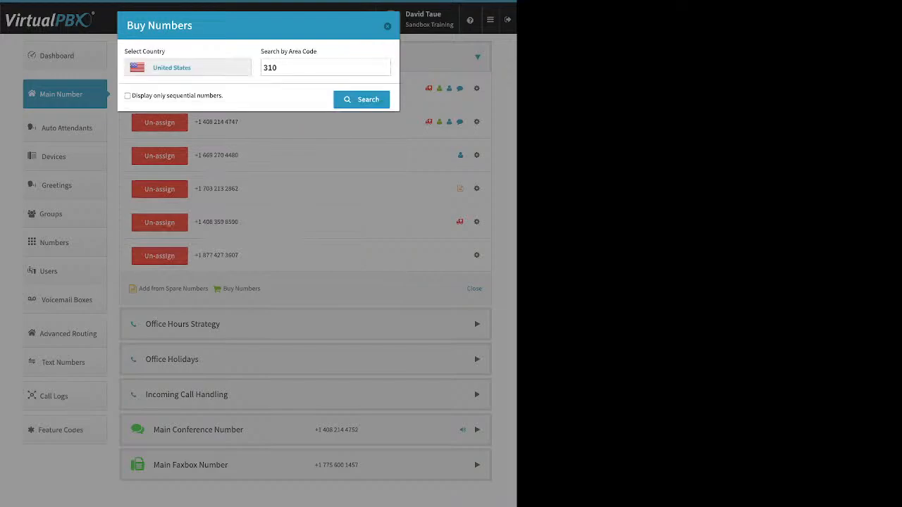
pyautogui.click(277, 67)
pyautogui.doubleClick(270, 67)
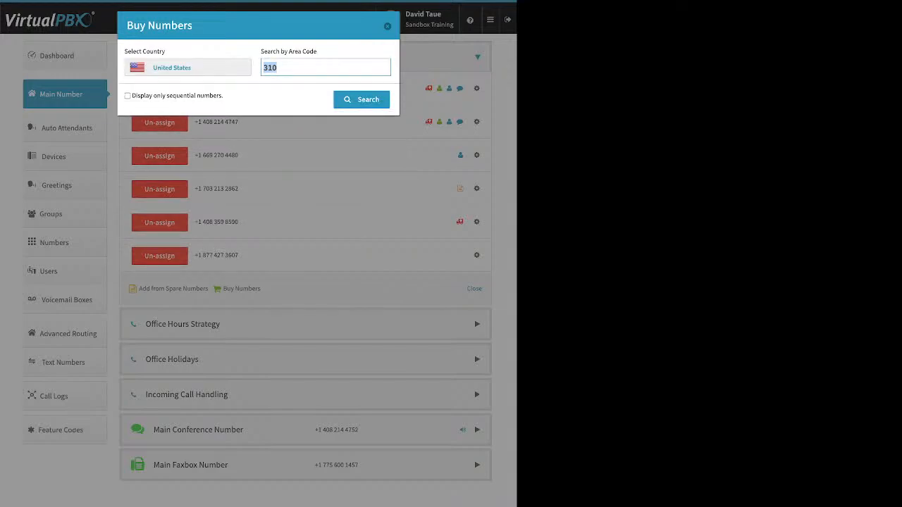
pyautogui.write('424')
pyautogui.press('Return')
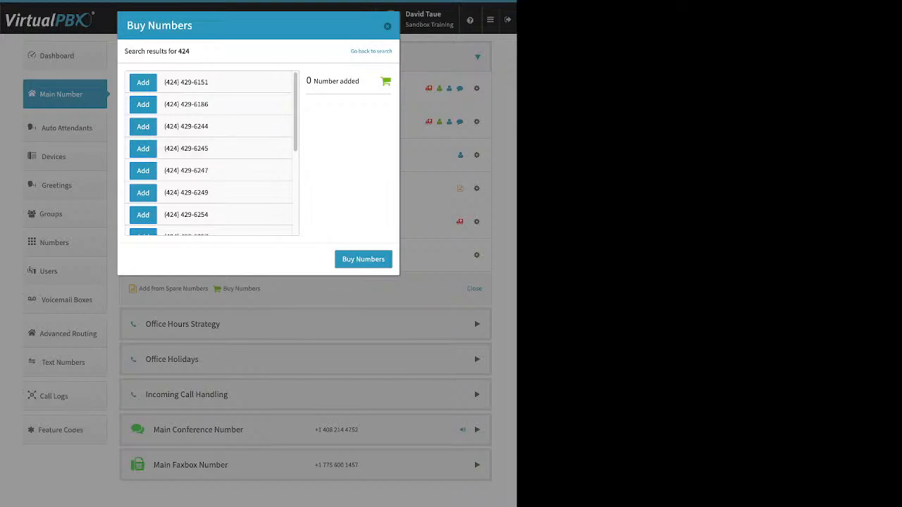
pyautogui.press('Escape')
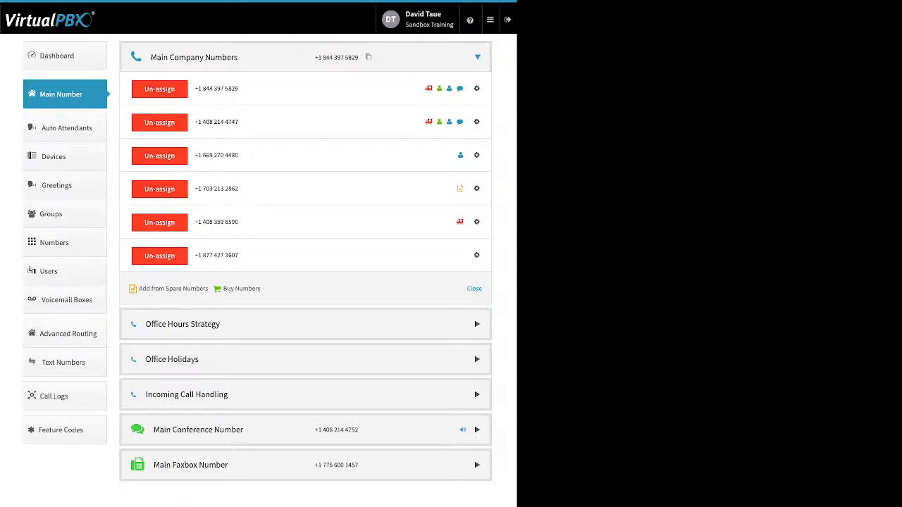
# Un-assign the newly bought toll-free number from the main company numbers
pyautogui.click(160, 255)
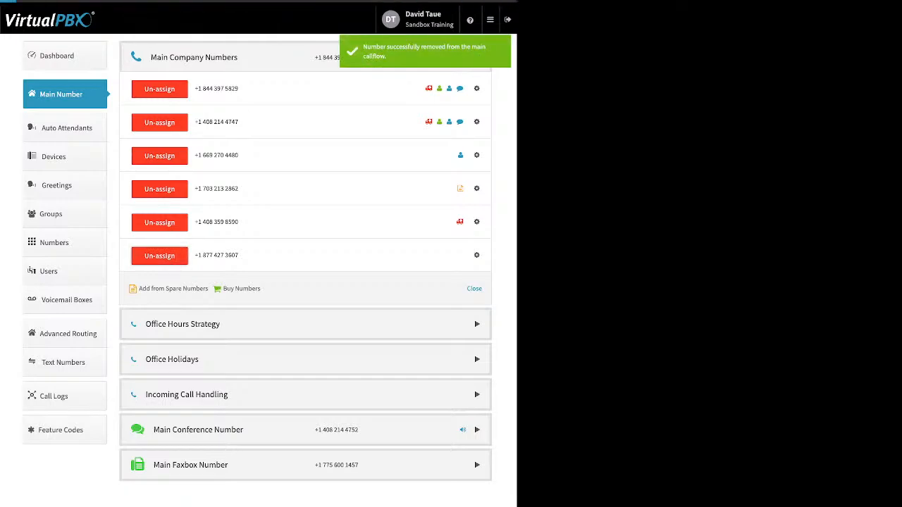
# Show the outbound and inbound Caller ID name options of the fourth main company number, try switching inbound on, and leave without saving
pyautogui.click(476, 188)
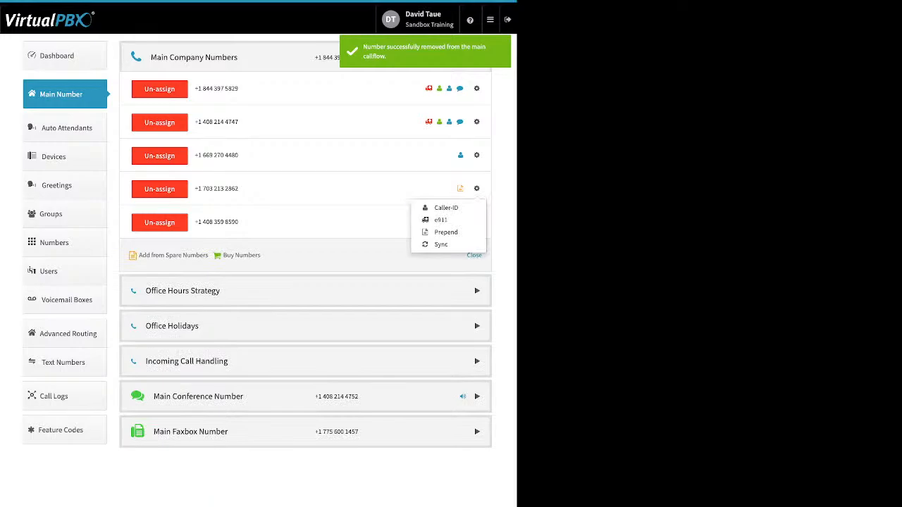
pyautogui.click(446, 208)
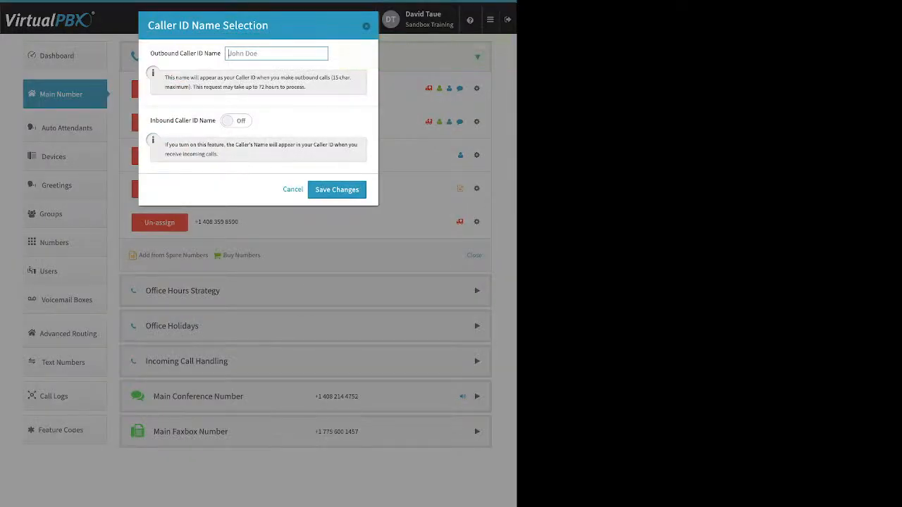
pyautogui.moveTo(258, 53); pyautogui.dragTo(154, 53)
pyautogui.click(276, 54)
pyautogui.click(236, 121)
pyautogui.moveTo(150, 121); pyautogui.dragTo(215, 120)
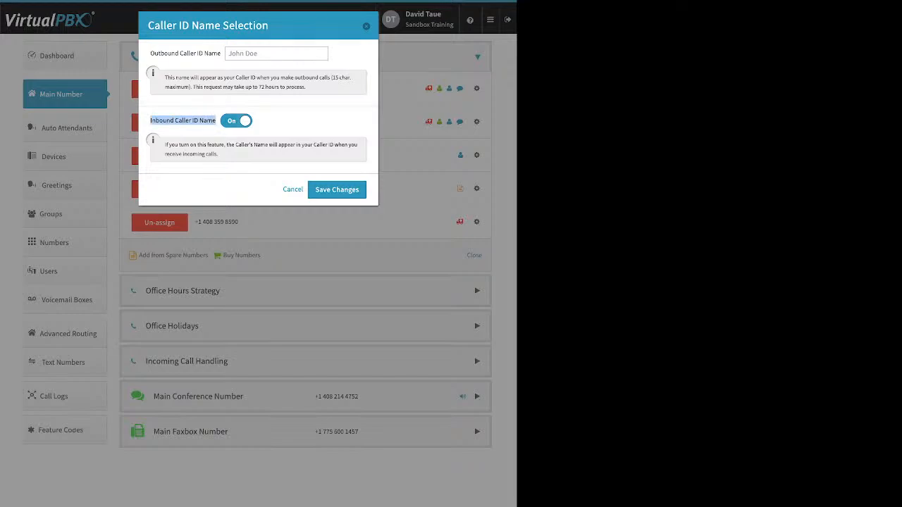
pyautogui.press('Escape')
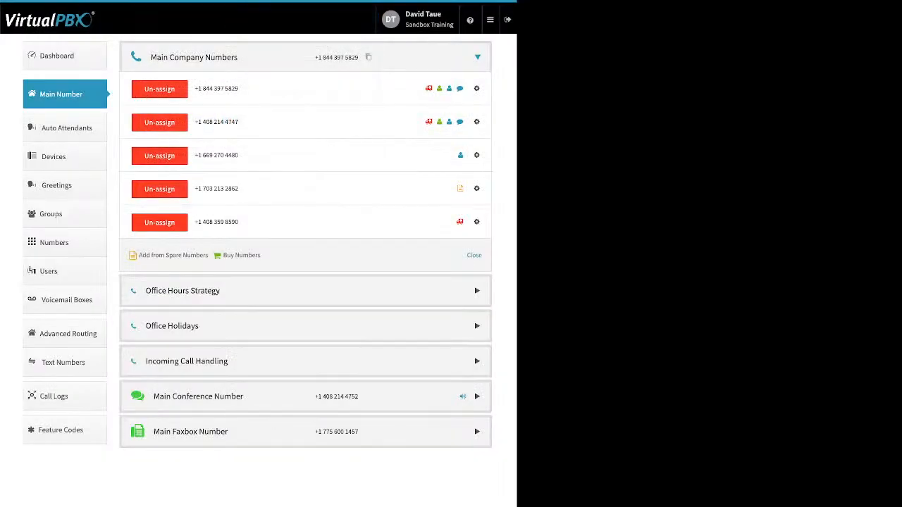
# View the e911 location form of the fourth main company number and close it without adding an address
pyautogui.click(476, 188)
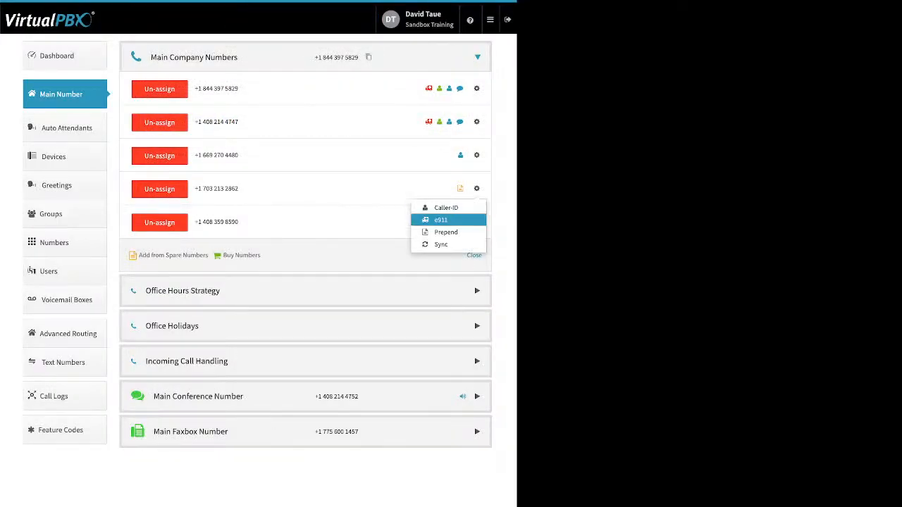
pyautogui.click(441, 220)
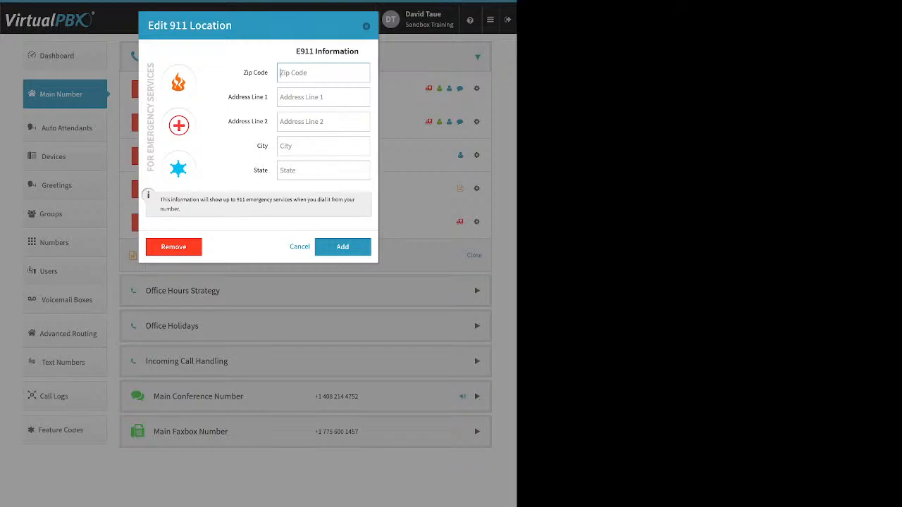
pyautogui.press('Escape')
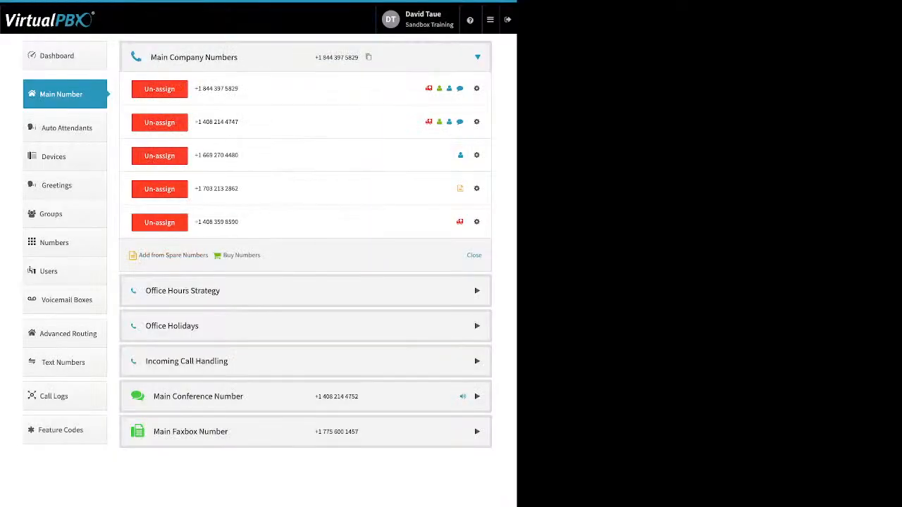
# View the prepend text setup of the fourth main company number and close it without changes
pyautogui.click(476, 188)
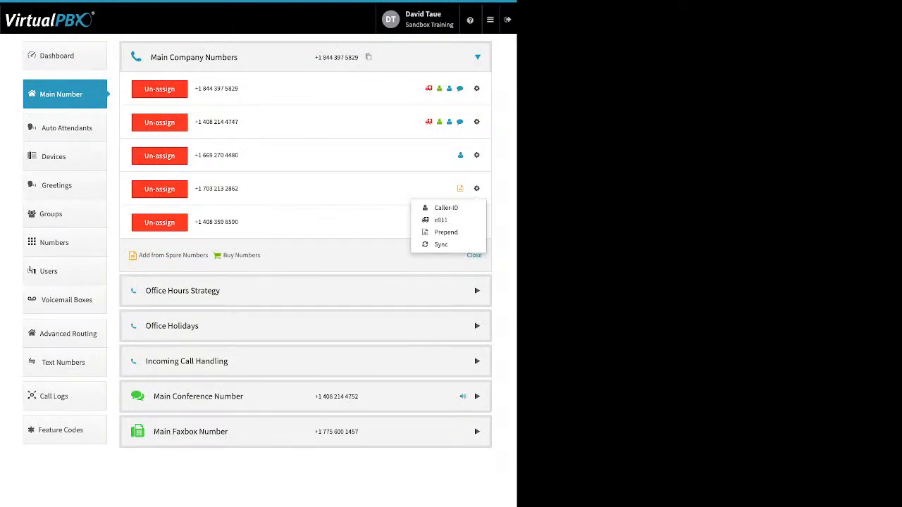
pyautogui.click(445, 232)
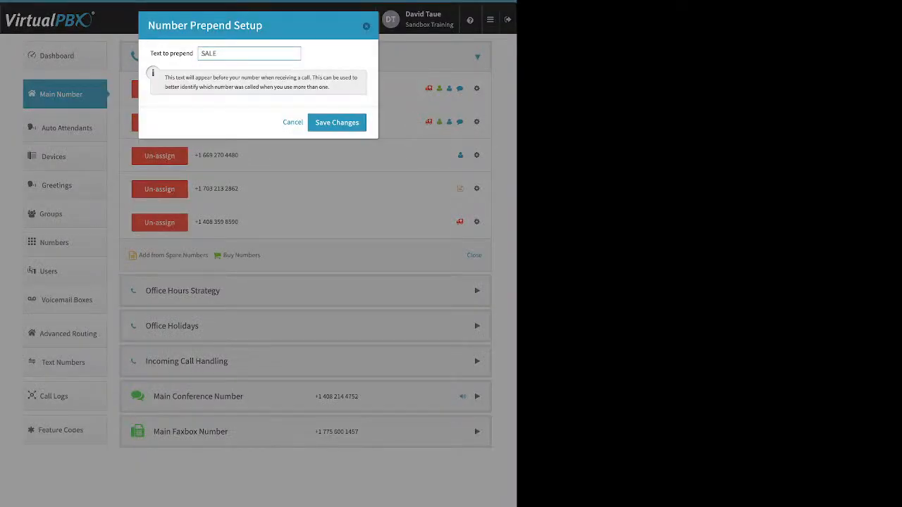
pyautogui.doubleClick(202, 54)
pyautogui.press('Escape')
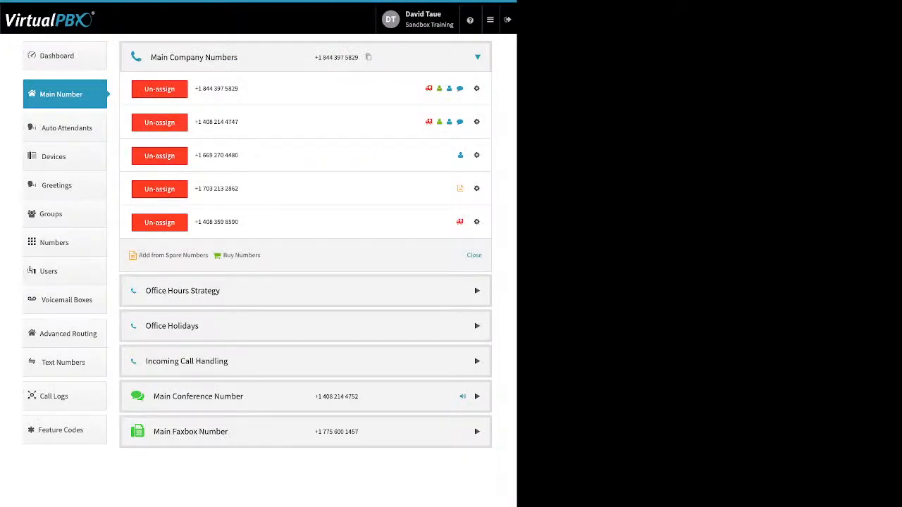
# Review the Office Hours Strategy, comparing 24 hours Open Office with Custom Office Hours and viewing Monday's opening and closing time choices
pyautogui.click(304, 290)
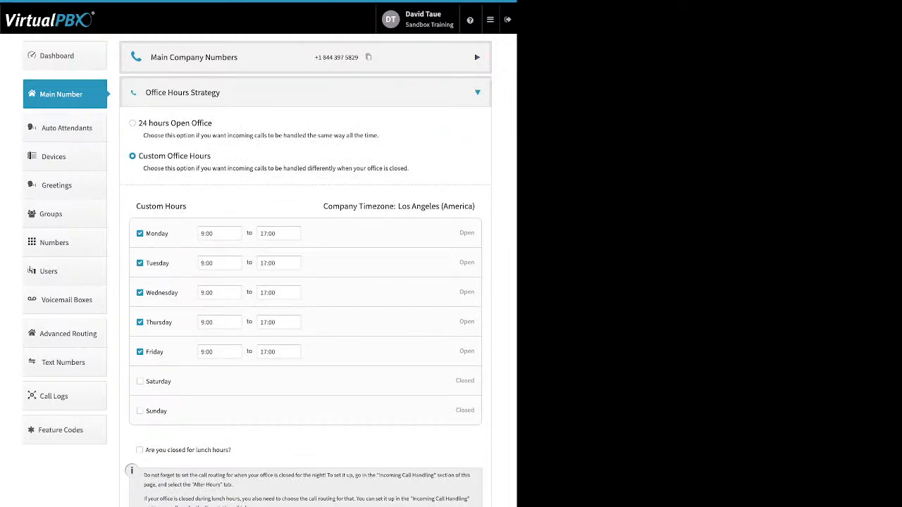
pyautogui.moveTo(212, 122); pyautogui.dragTo(148, 122)
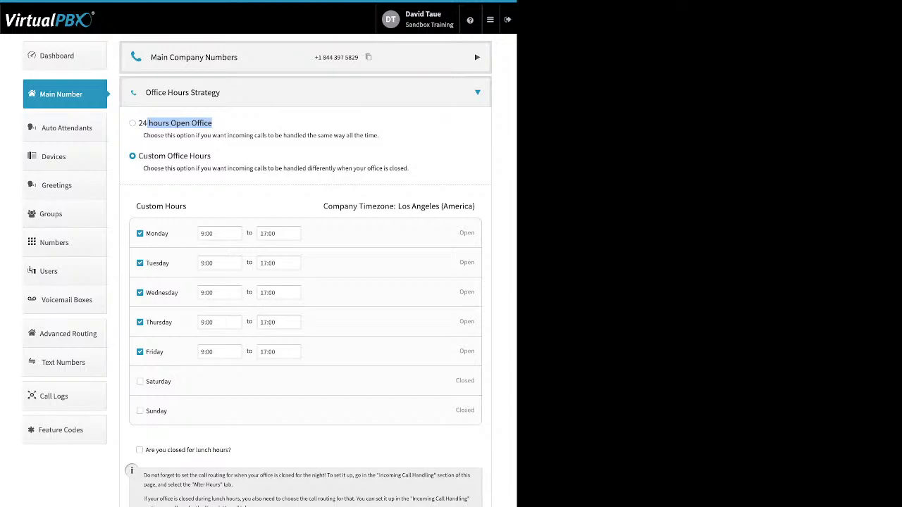
pyautogui.moveTo(212, 156); pyautogui.dragTo(139, 156)
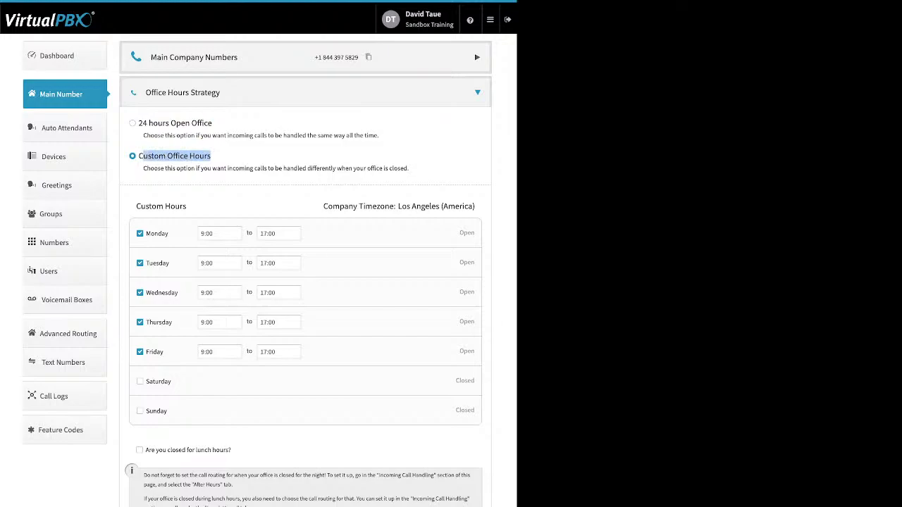
pyautogui.moveTo(169, 233); pyautogui.dragTo(146, 233)
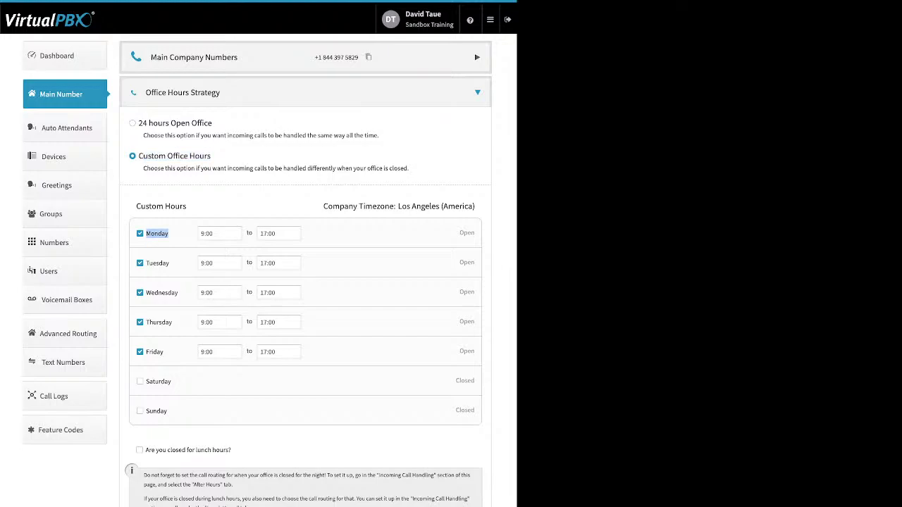
pyautogui.click(219, 233)
pyautogui.click(270, 233)
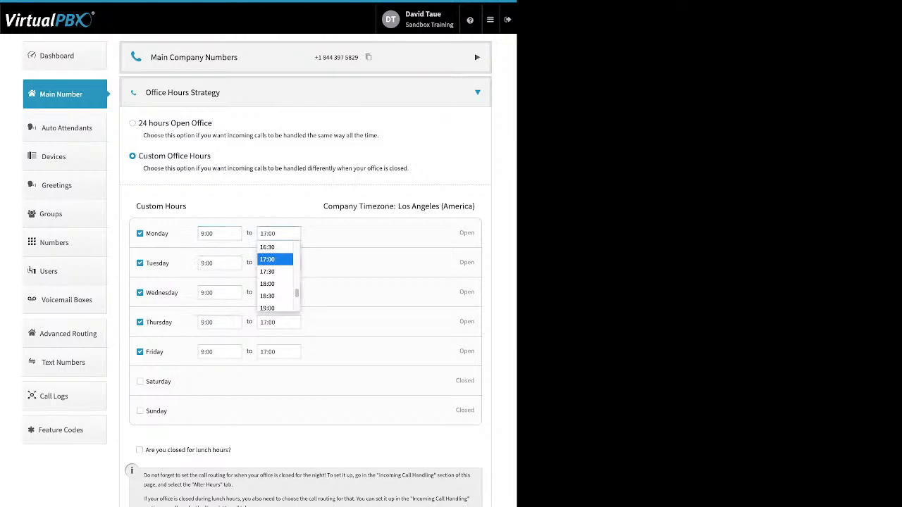
pyautogui.press('Escape')
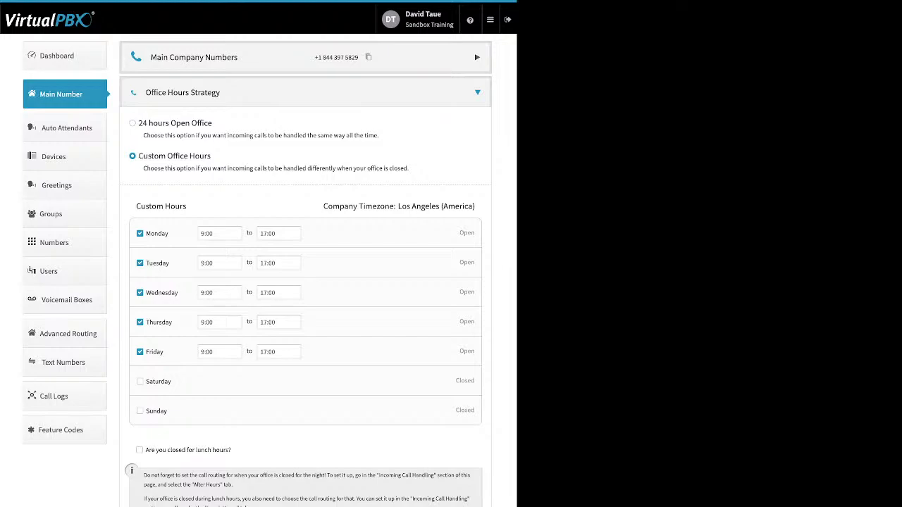
# Mark the office as closed for lunch hours and show the start and end time choices for the break
pyautogui.moveTo(232, 450); pyautogui.dragTo(145, 450)
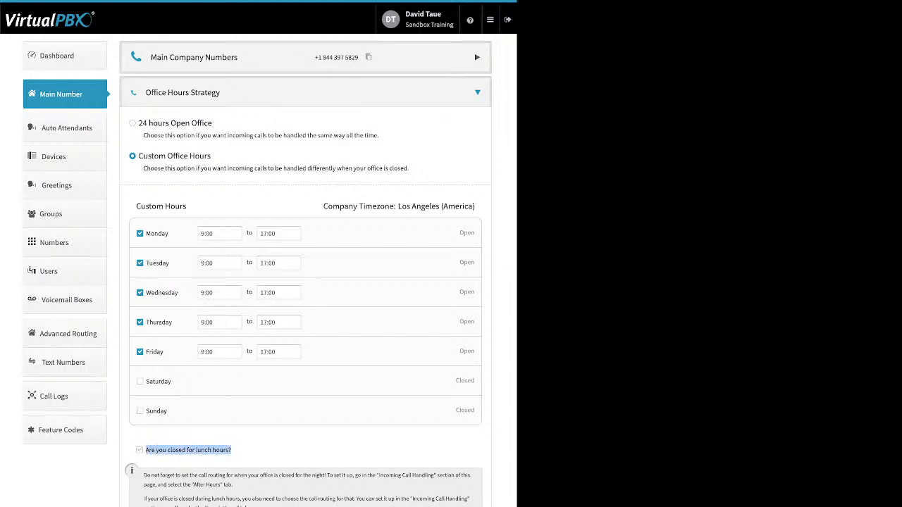
pyautogui.click(145, 451)
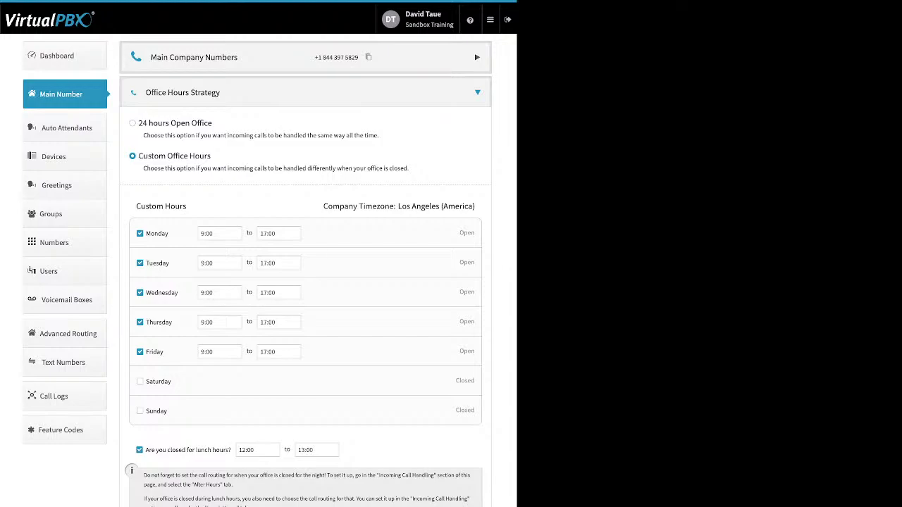
pyautogui.click(257, 450)
pyautogui.click(317, 449)
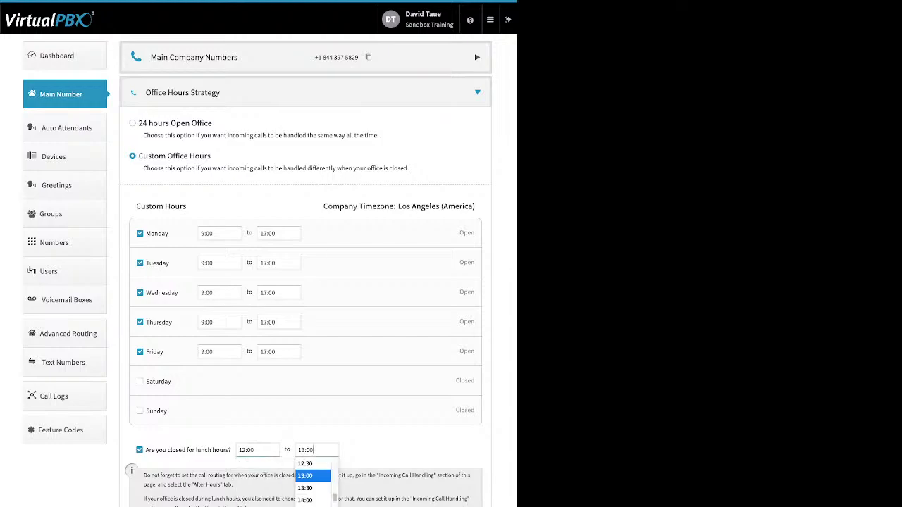
pyautogui.press('Escape')
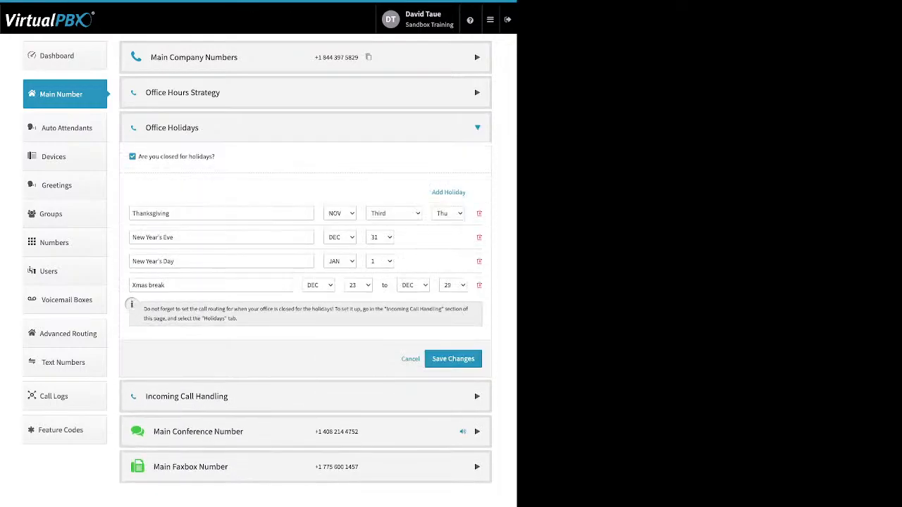
# Examine the Office Holidays settings, including the holiday types that can be added and the listed New Year's and Xmas break entries
pyautogui.moveTo(215, 157); pyautogui.dragTo(159, 156)
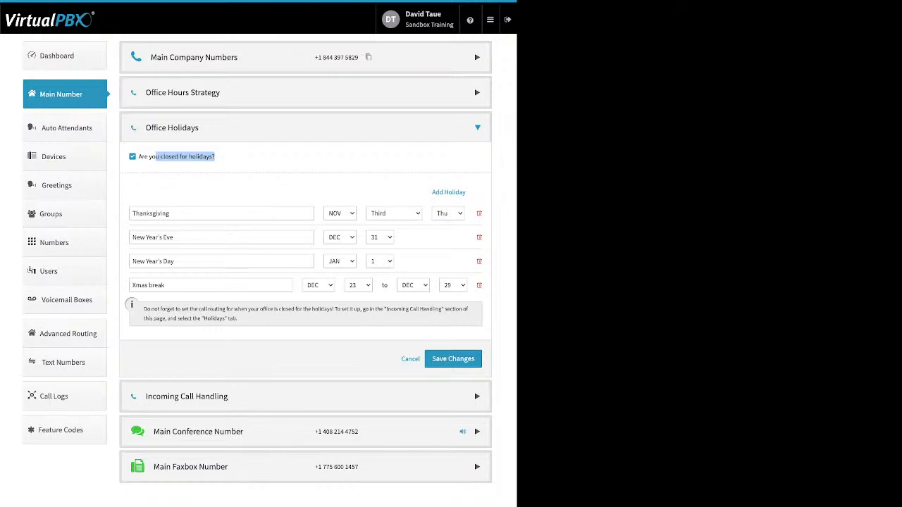
pyautogui.click(448, 192)
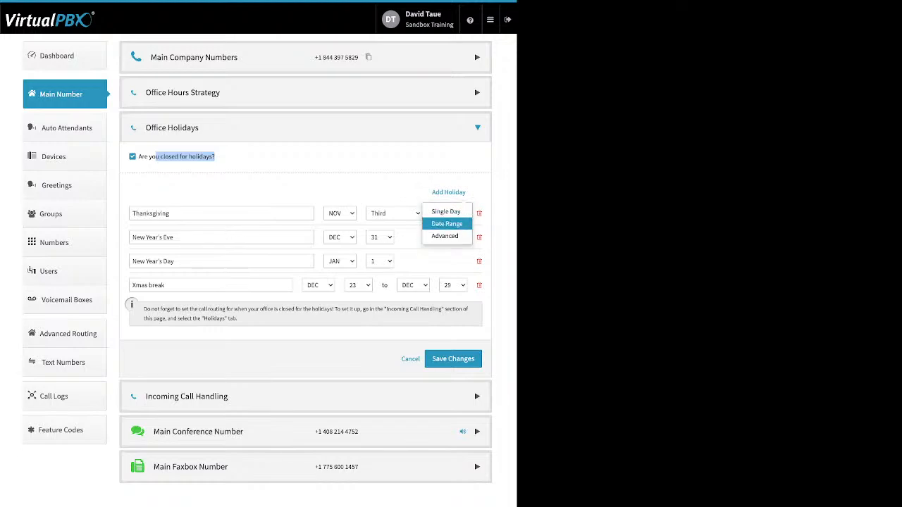
pyautogui.click(448, 192)
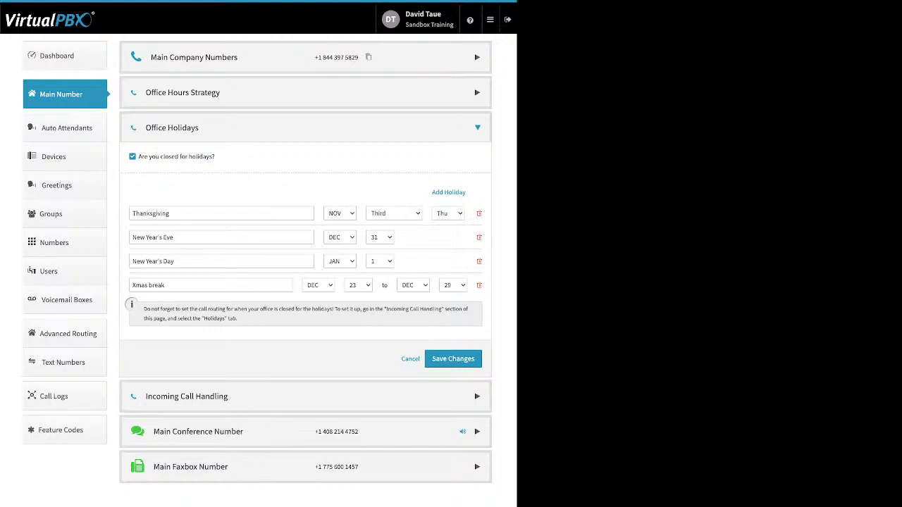
pyautogui.tripleClick(173, 237)
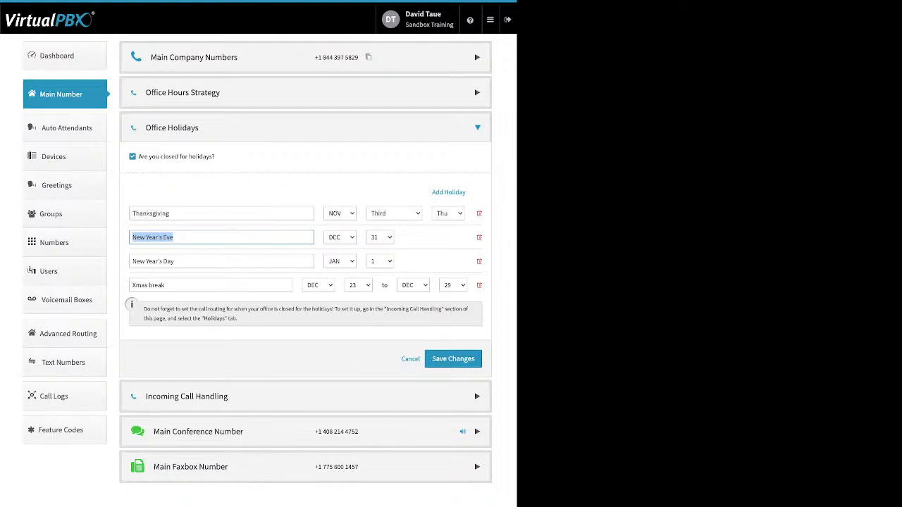
pyautogui.tripleClick(164, 284)
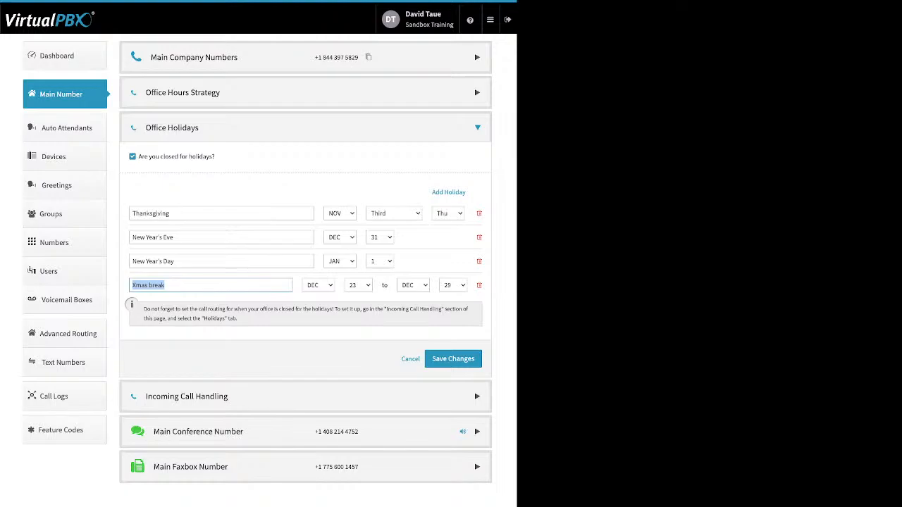
pyautogui.tripleClick(176, 261)
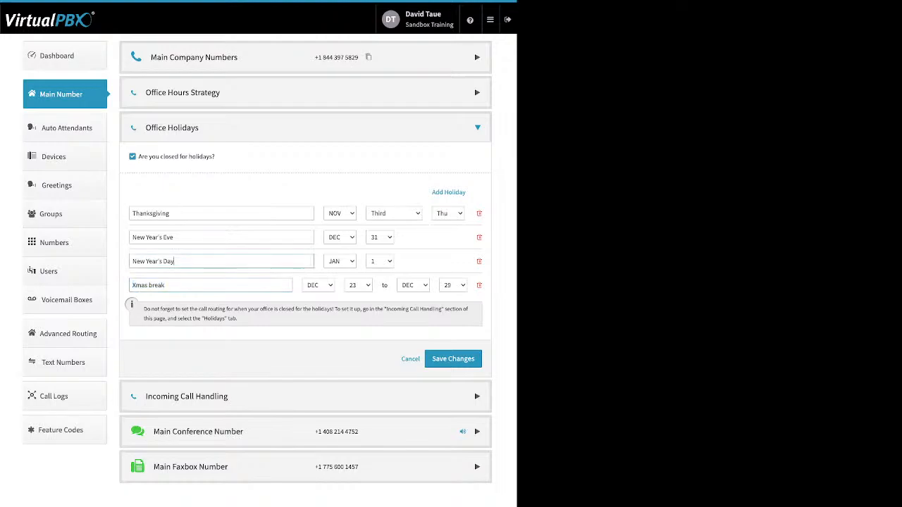
# Review the Thanksgiving, New Year's Eve, New Year's Day and Xmas break holiday entries and save the Office Holidays settings
pyautogui.moveTo(176, 236); pyautogui.dragTo(136, 237)
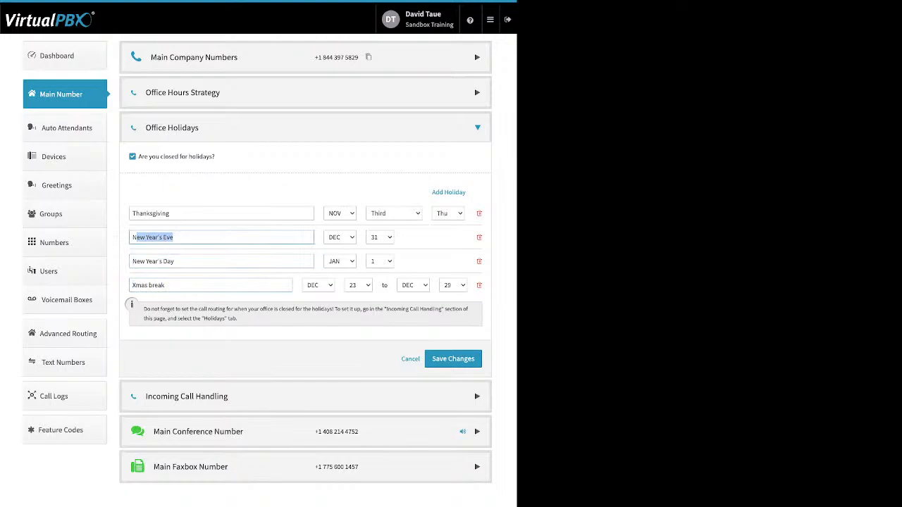
pyautogui.click(171, 213)
pyautogui.moveTo(171, 212); pyautogui.dragTo(132, 212)
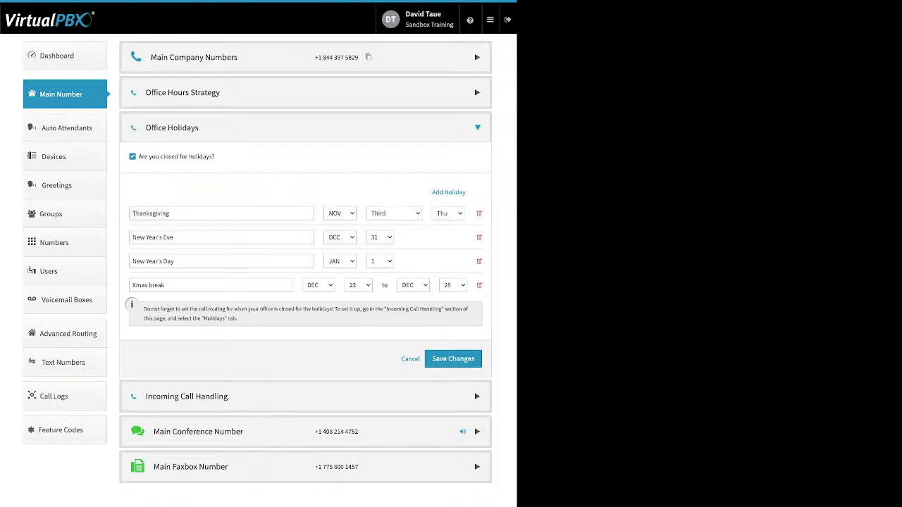
pyautogui.click(453, 358)
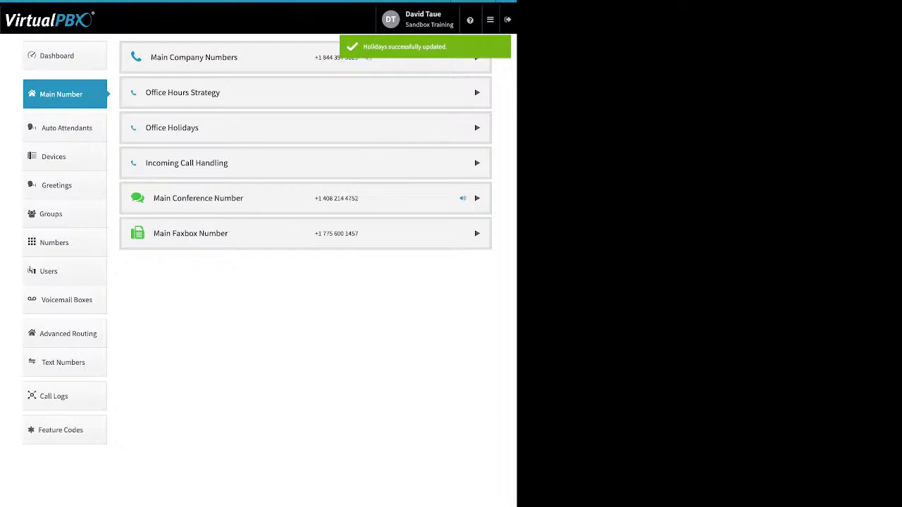
# View Incoming Call Handling for Open Hours, Lunch Hours, After Hours and Holidays, returning to the Open Hours options
pyautogui.click(305, 162)
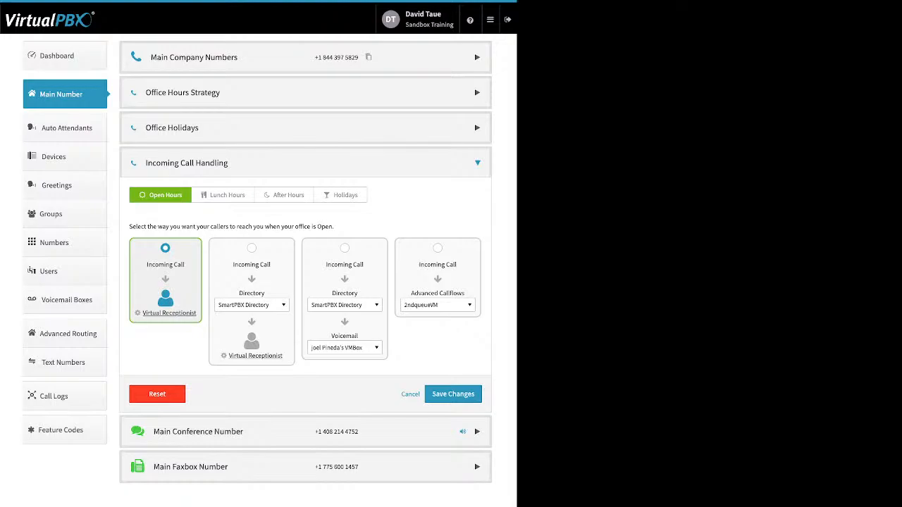
pyautogui.click(222, 195)
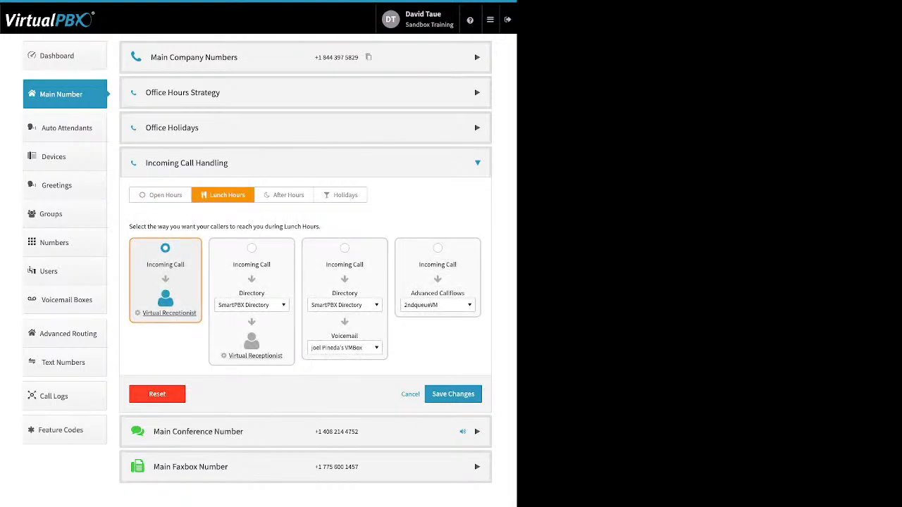
pyautogui.click(285, 194)
pyautogui.click(340, 194)
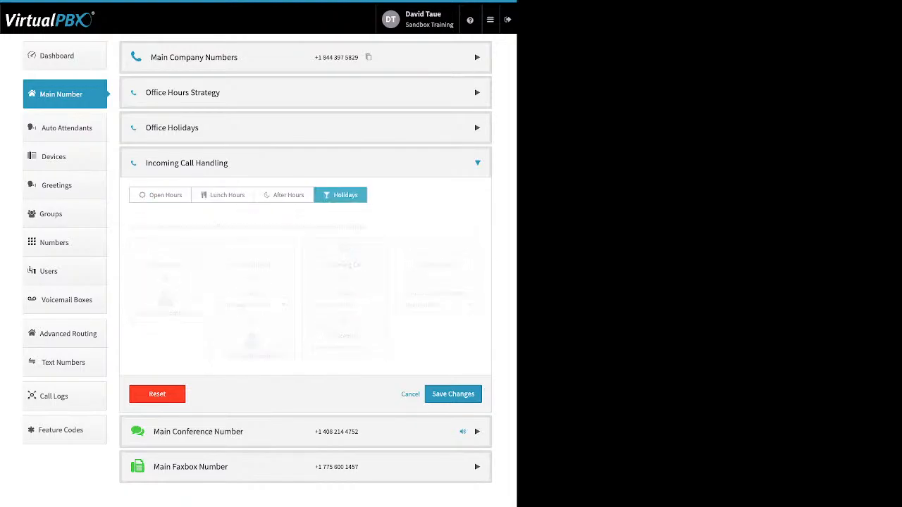
pyautogui.click(160, 194)
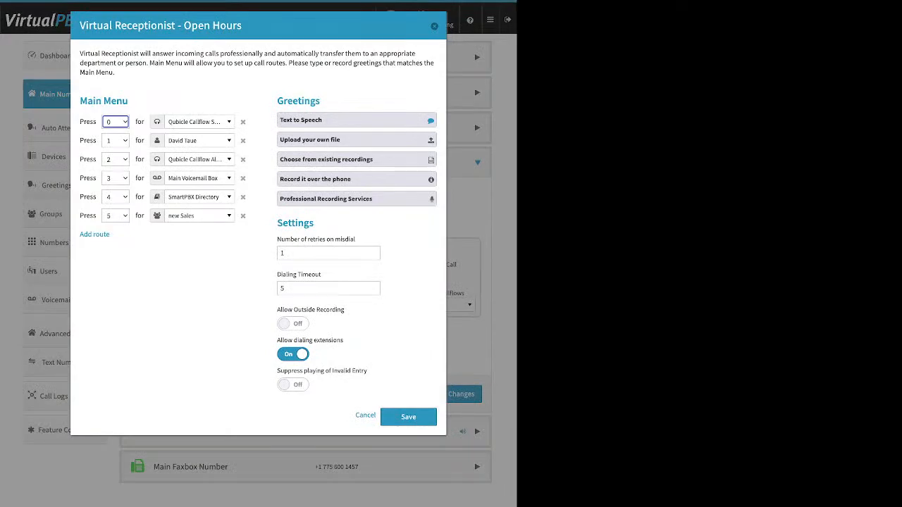
# Add a new route to the Main Menu of the Open Hours Virtual Receptionist
pyautogui.moveTo(129, 101); pyautogui.dragTo(78, 101)
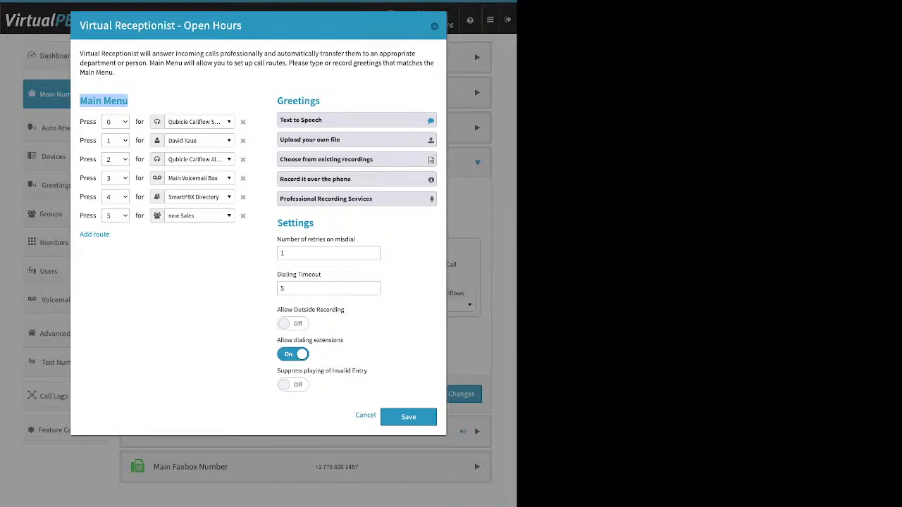
pyautogui.moveTo(109, 234); pyautogui.dragTo(80, 234)
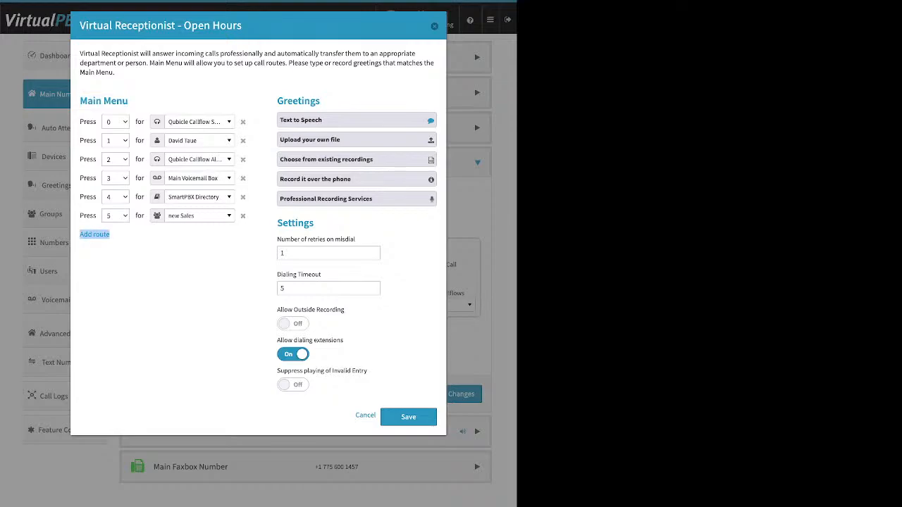
pyautogui.click(95, 234)
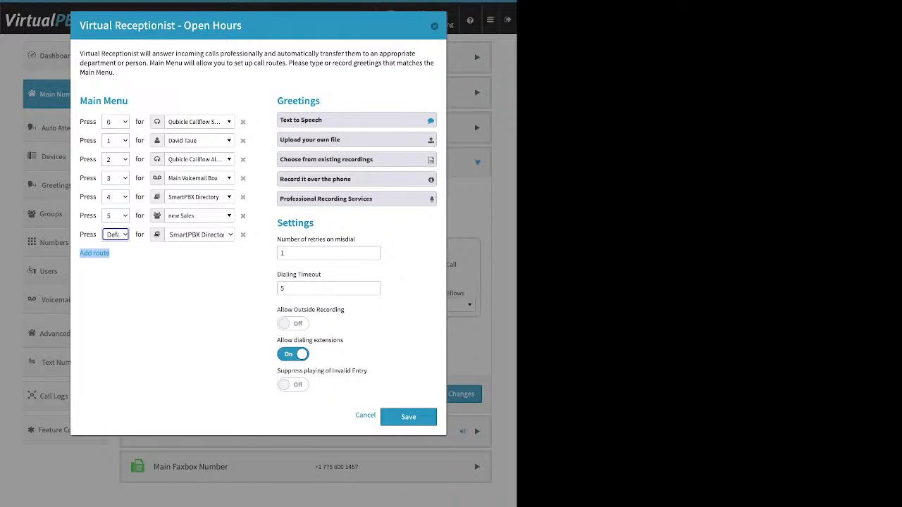
# Examine the directory, users, call queues and groups available as destinations for Main Menu key 0
pyautogui.click(198, 122)
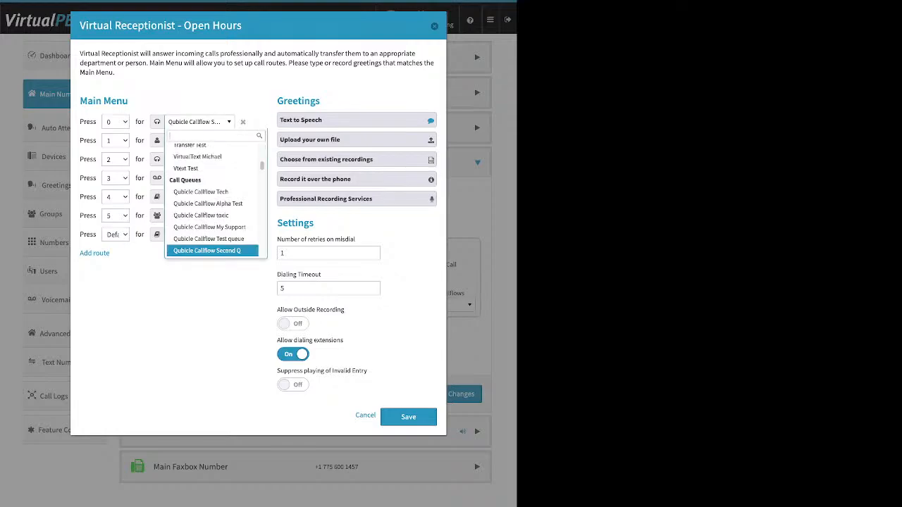
pyautogui.scroll(5, 211, 197)
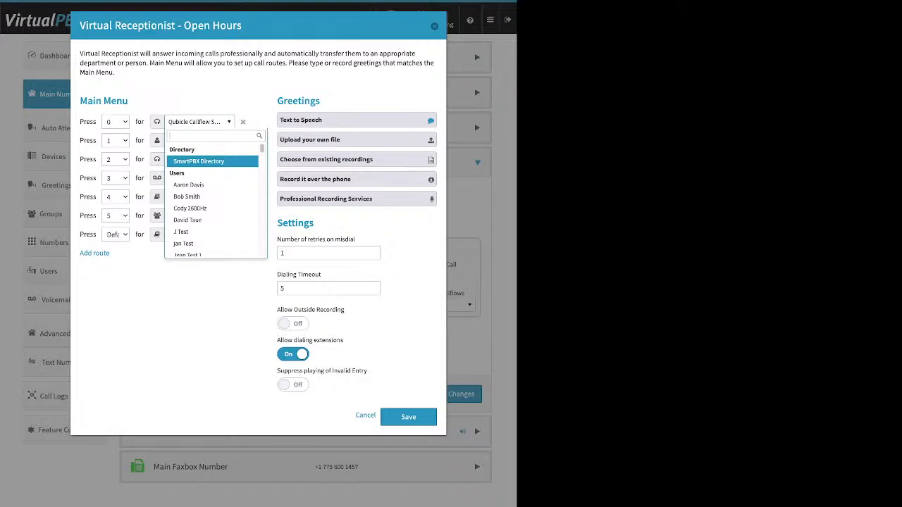
pyautogui.scroll(-1, 211, 191)
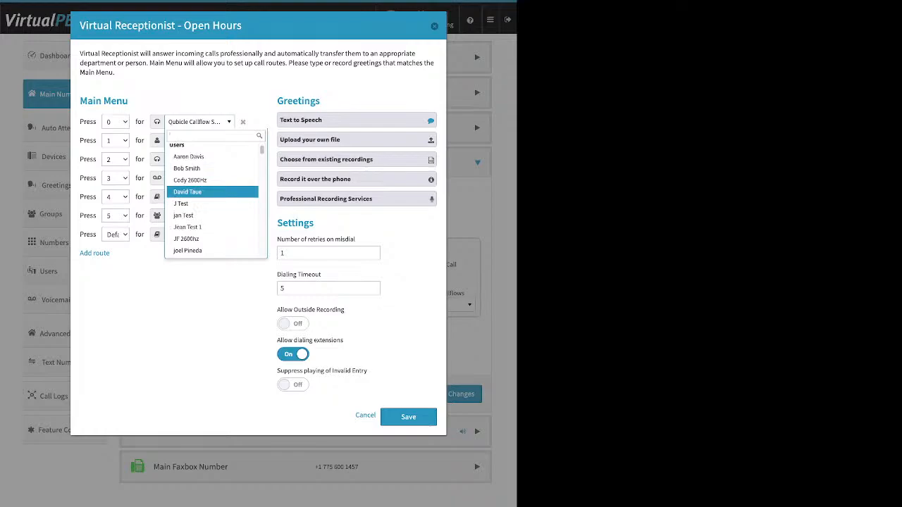
pyautogui.scroll(-5, 211, 190)
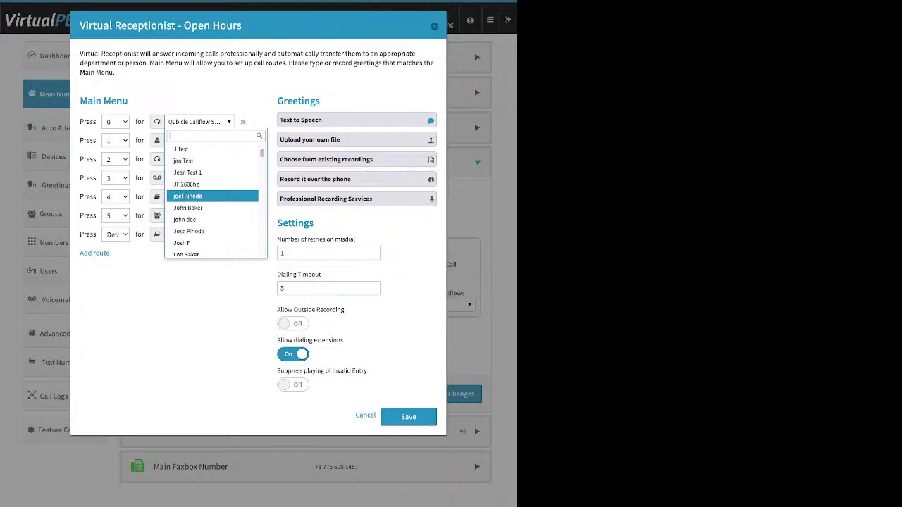
pyautogui.scroll(-6, 211, 189)
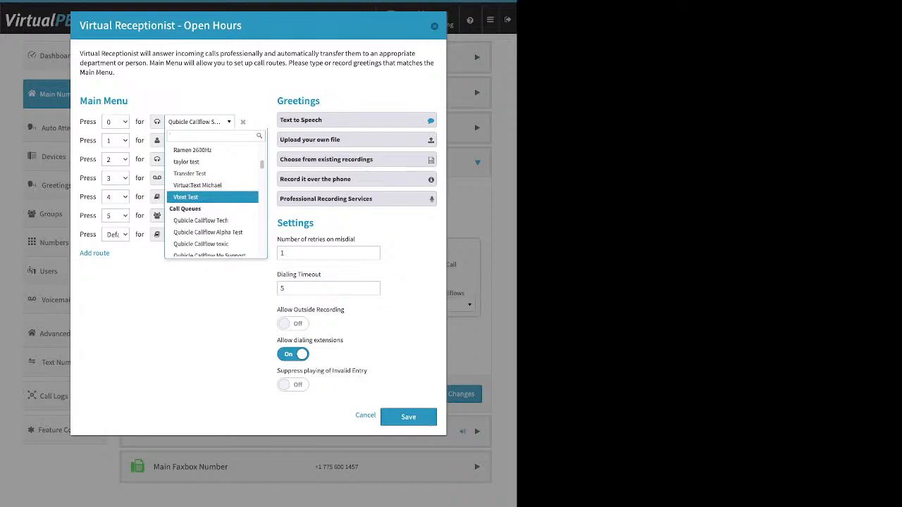
pyautogui.scroll(-1, 211, 188)
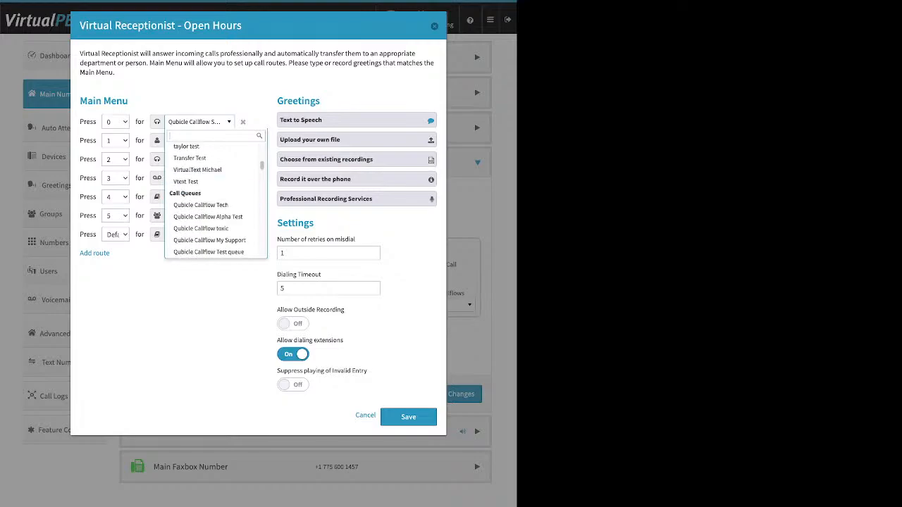
pyautogui.scroll(-1, 211, 193)
pyautogui.scroll(-1, 211, 197)
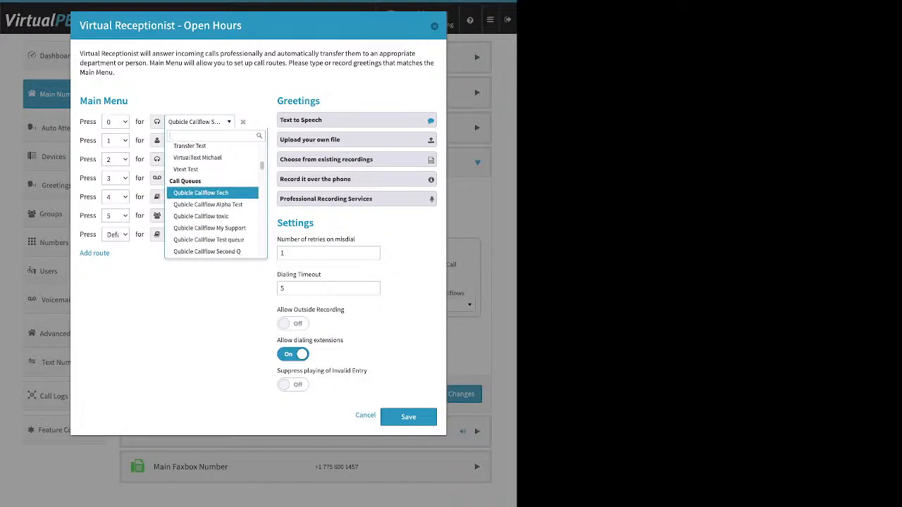
pyautogui.scroll(-1, 211, 200)
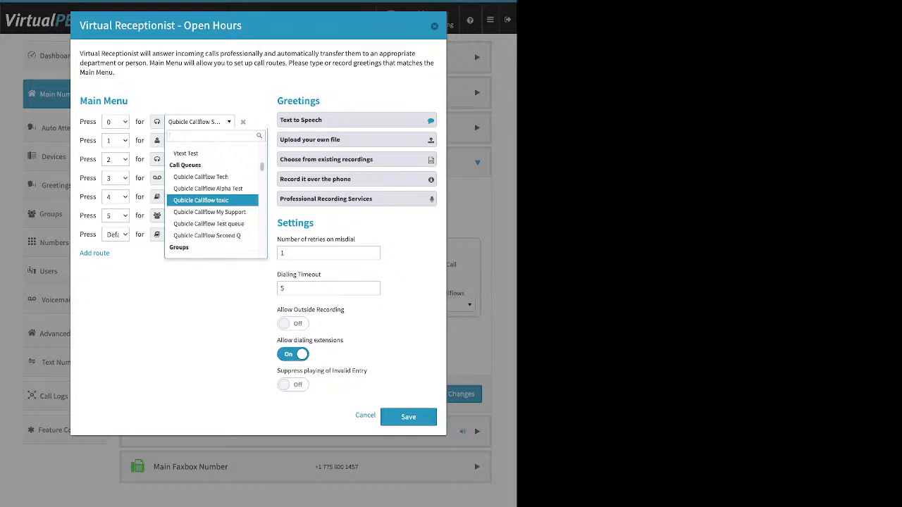
pyautogui.scroll(-3, 211, 200)
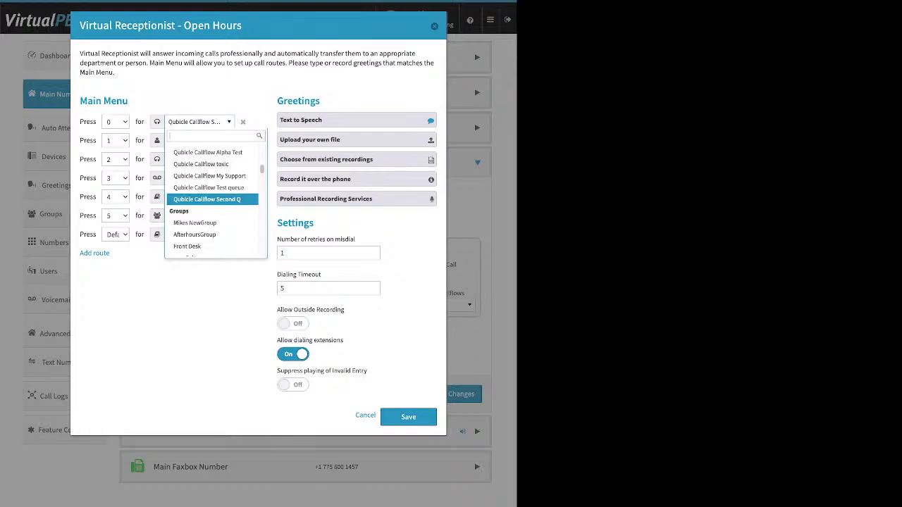
pyautogui.scroll(-2, 211, 196)
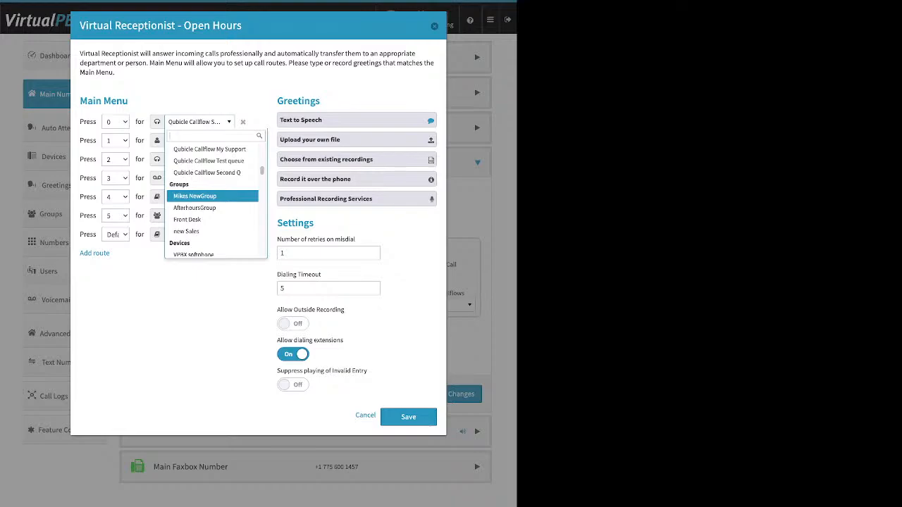
# Browse the devices that can be chosen as the destination for Main Menu key 0
pyautogui.press('Down')
pyautogui.press('Down')
pyautogui.press('Down')
pyautogui.press('Down')
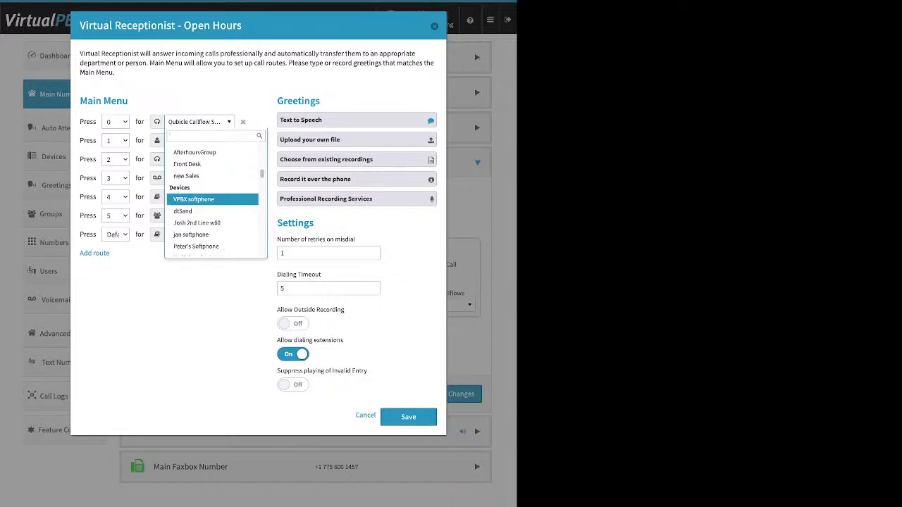
pyautogui.press('Down')
pyautogui.press('Down')
pyautogui.press('Down')
pyautogui.press('Down')
pyautogui.press('Down')
pyautogui.press('Down')
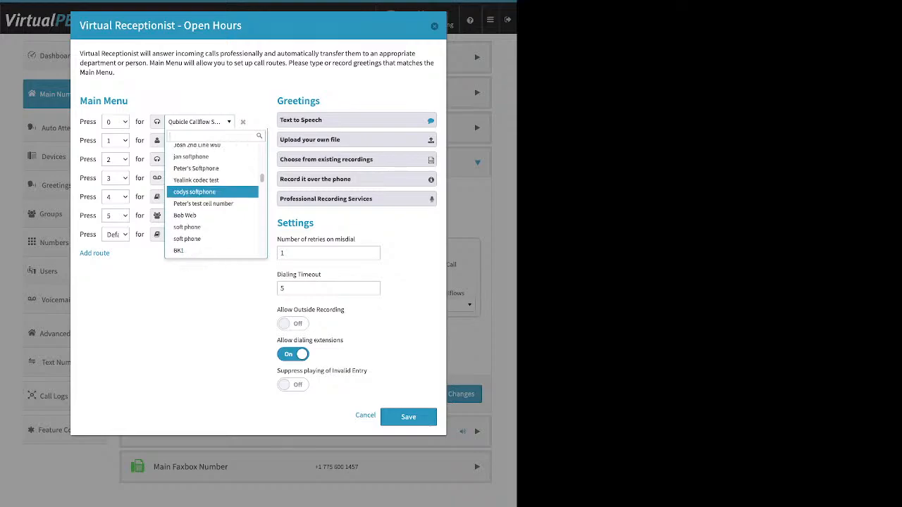
pyautogui.press('Down')
pyautogui.press('Down')
pyautogui.press('Down')
pyautogui.press('Down')
pyautogui.press('Down')
pyautogui.press('Down')
pyautogui.press('Down')
pyautogui.press('Down')
pyautogui.press('Down')
pyautogui.press('Down')
pyautogui.press('Down')
pyautogui.press('Down')
pyautogui.press('Down')
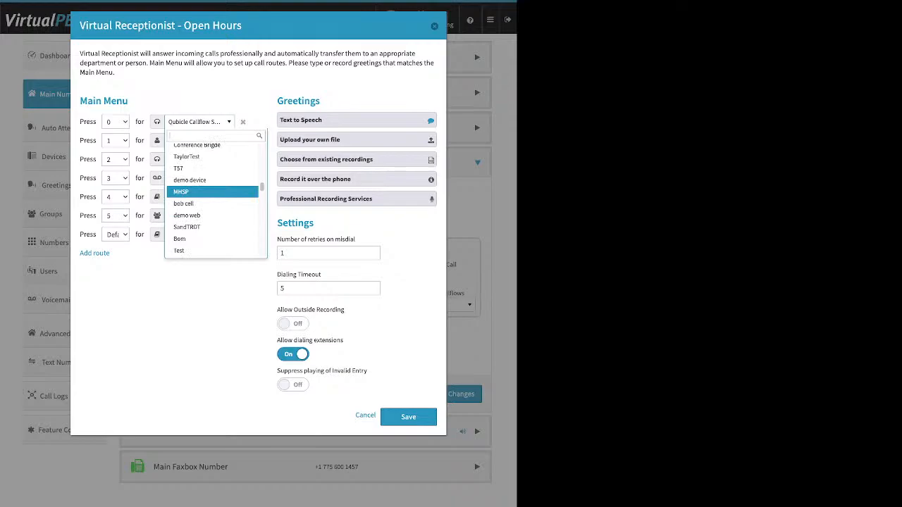
pyautogui.press('Down')
pyautogui.press('Down')
pyautogui.press('Down')
pyautogui.press('Down')
pyautogui.press('Down')
pyautogui.press('Down')
pyautogui.press('Down')
pyautogui.press('Down')
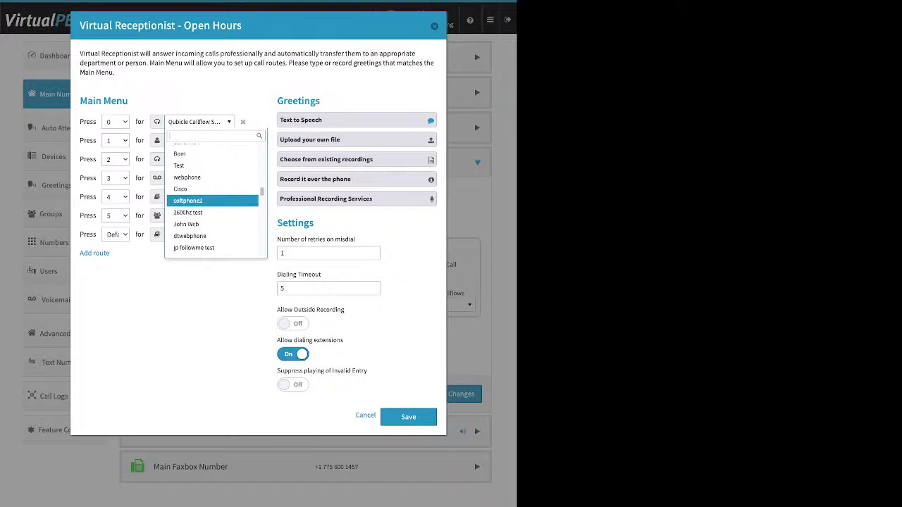
pyautogui.press('Down')
pyautogui.press('Down')
pyautogui.press('Down')
pyautogui.press('Down')
pyautogui.press('Down')
pyautogui.press('Down')
pyautogui.press('Down')
pyautogui.press('Down')
pyautogui.press('Down')
pyautogui.press('Down')
pyautogui.press('Down')
pyautogui.press('Down')
pyautogui.press('Down')
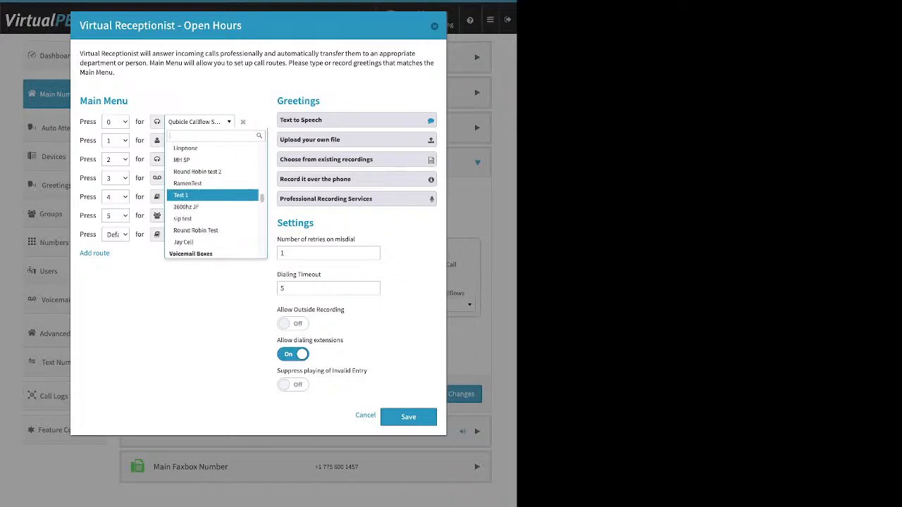
# Browse the voicemail boxes that can be chosen as the destination for Main Menu key 0
pyautogui.press('Down')
pyautogui.press('Down')
pyautogui.press('Down')
pyautogui.press('Down')
pyautogui.press('Down')
pyautogui.press('Down')
pyautogui.press('Down')
pyautogui.press('Down')
pyautogui.press('Down')
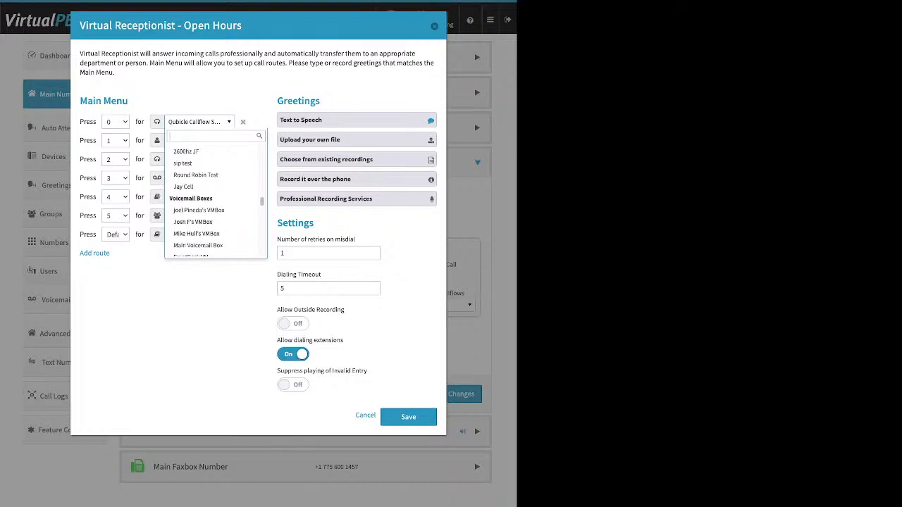
pyautogui.press('Down')
pyautogui.press('Down')
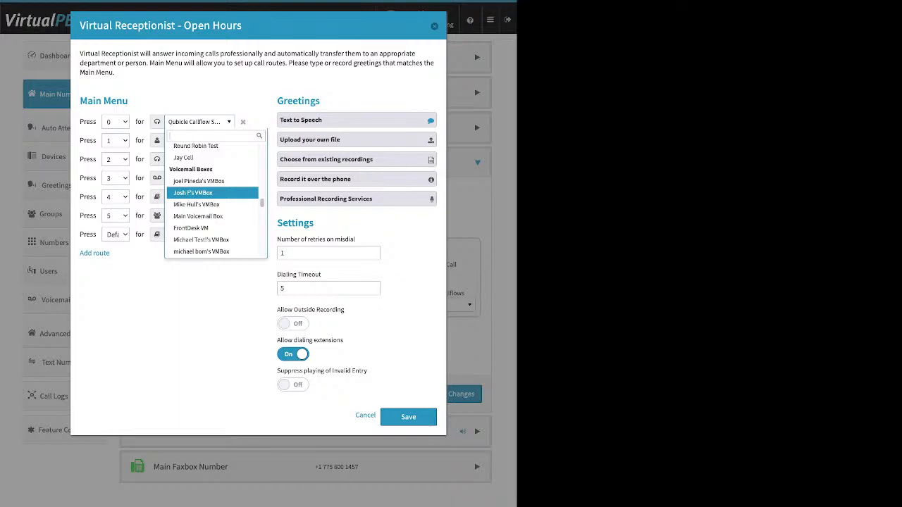
pyautogui.press('Down')
pyautogui.press('Down')
pyautogui.press('Down')
pyautogui.press('Down')
pyautogui.press('Down')
pyautogui.press('Down')
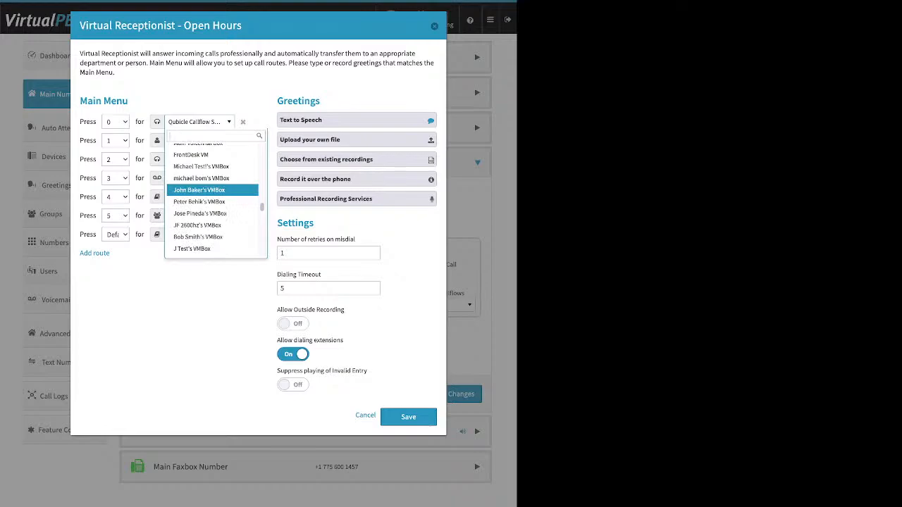
pyautogui.press('Down')
pyautogui.press('Down')
pyautogui.press('Down')
pyautogui.press('Down')
pyautogui.press('Down')
pyautogui.press('Down')
pyautogui.press('Down')
pyautogui.press('Down')
pyautogui.press('Down')
pyautogui.press('Down')
pyautogui.press('Down')
pyautogui.press('Down')
pyautogui.press('Down')
pyautogui.press('Down')
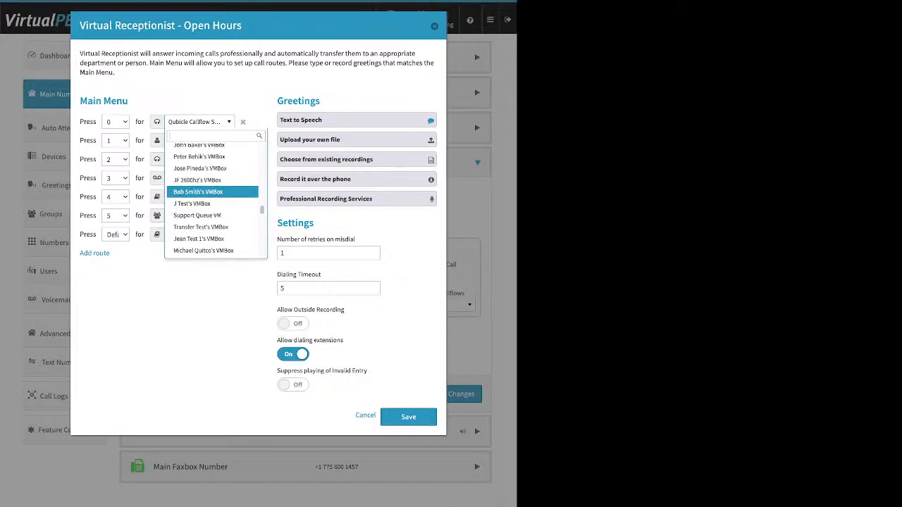
# Browse the media recordings and Advanced Callflows available as destinations for Main Menu key 0
pyautogui.press('Down')
pyautogui.press('Down')
pyautogui.press('Down')
pyautogui.press('Down')
pyautogui.press('Down')
pyautogui.press('Down')
pyautogui.press('Down')
pyautogui.press('Down')
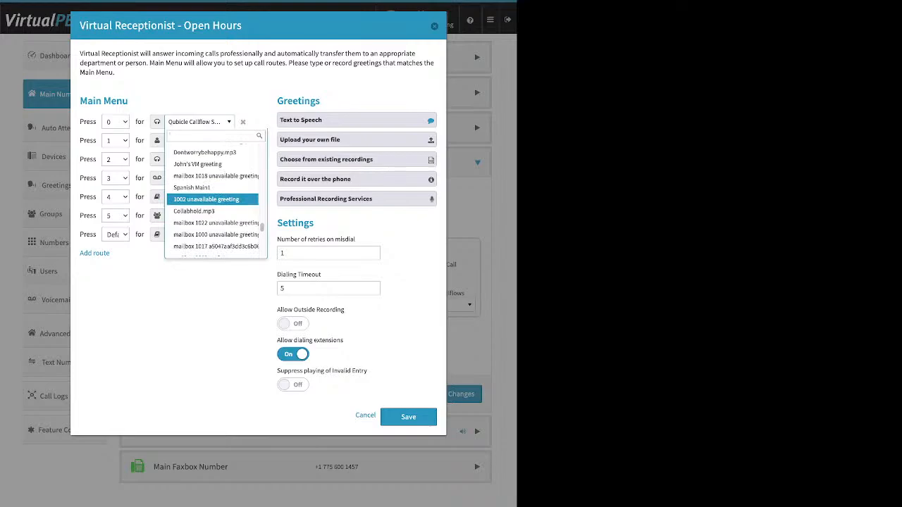
pyautogui.press('Up')
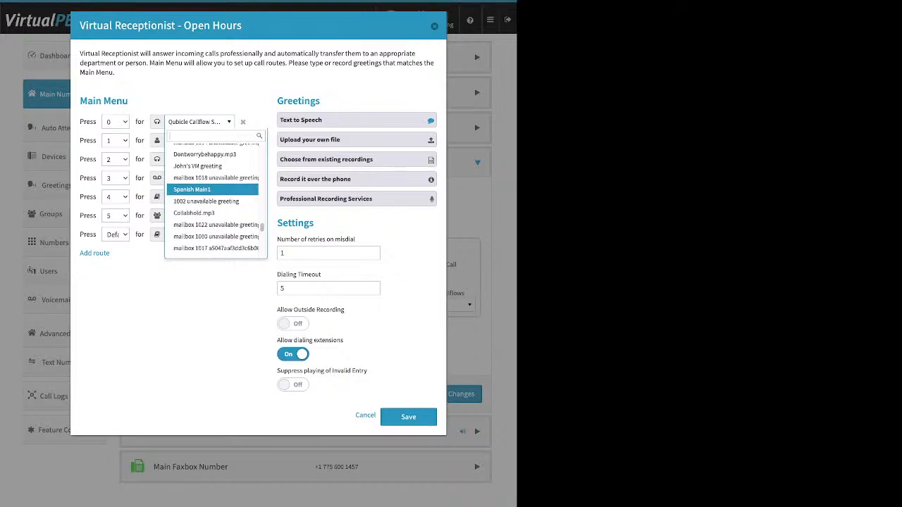
pyautogui.press('Up')
pyautogui.press('Up')
pyautogui.press('Up')
pyautogui.press('Up')
pyautogui.press('Up')
pyautogui.press('Up')
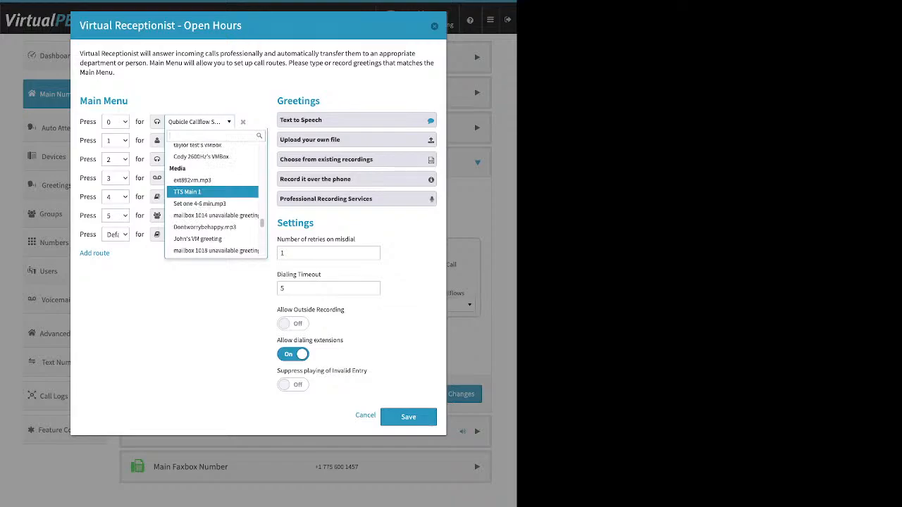
pyautogui.press('Down')
pyautogui.press('Down')
pyautogui.press('Down')
pyautogui.press('Down')
pyautogui.press('Down')
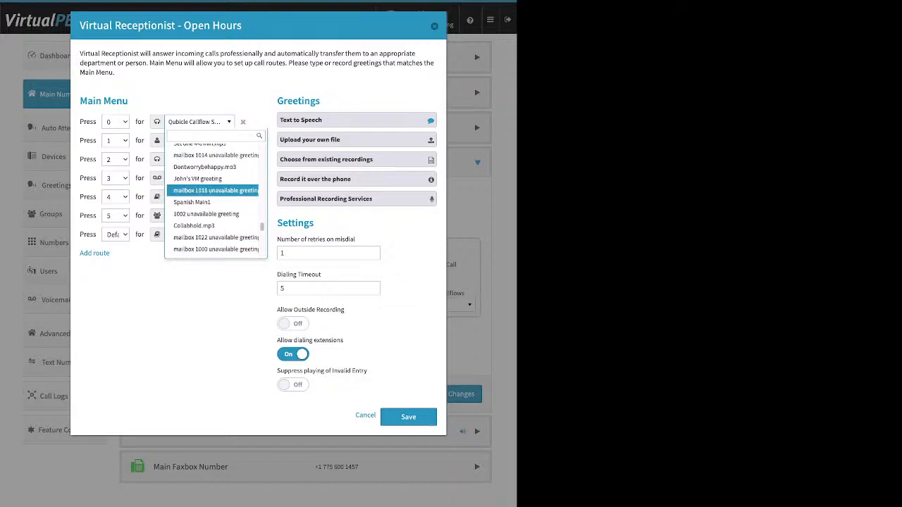
pyautogui.press('Down')
pyautogui.press('Down')
pyautogui.press('Down')
pyautogui.press('Down')
pyautogui.press('Down')
pyautogui.press('Down')
pyautogui.press('Down')
pyautogui.press('Down')
pyautogui.press('Down')
pyautogui.press('Down')
pyautogui.press('Down')
pyautogui.press('Down')
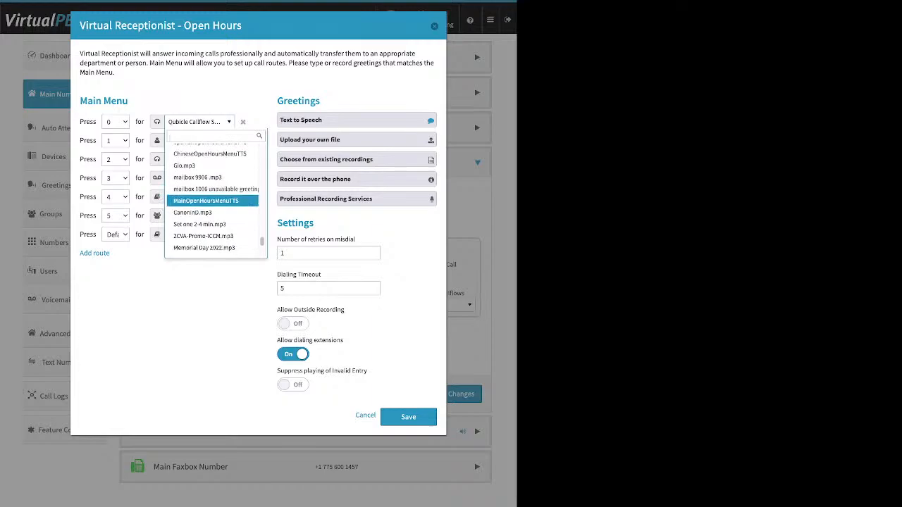
pyautogui.press('Down')
pyautogui.press('Down')
pyautogui.press('Down')
pyautogui.press('Down')
pyautogui.press('Down')
pyautogui.press('Down')
pyautogui.press('Down')
pyautogui.press('Down')
pyautogui.press('Down')
pyautogui.press('Down')
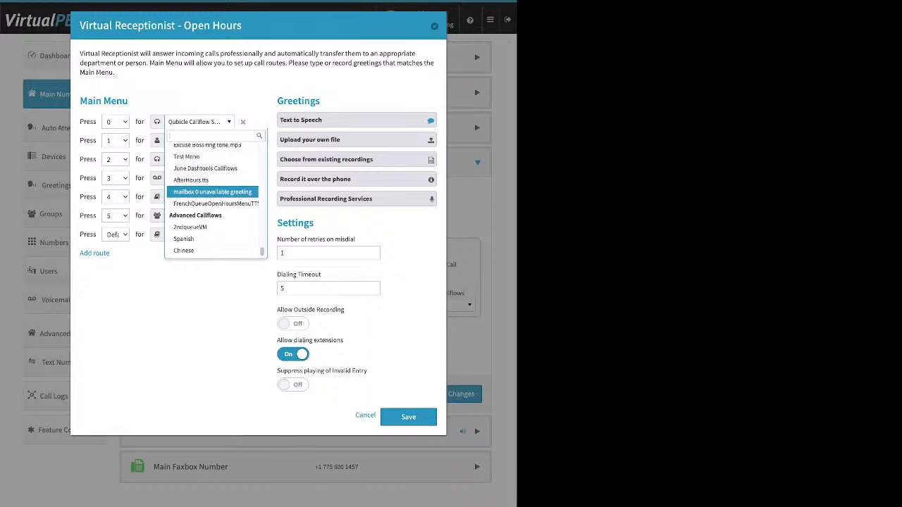
# Close the key 0 destination list and examine the Text to Speech greeting against the Open Hours Main Menu
pyautogui.press('Escape')
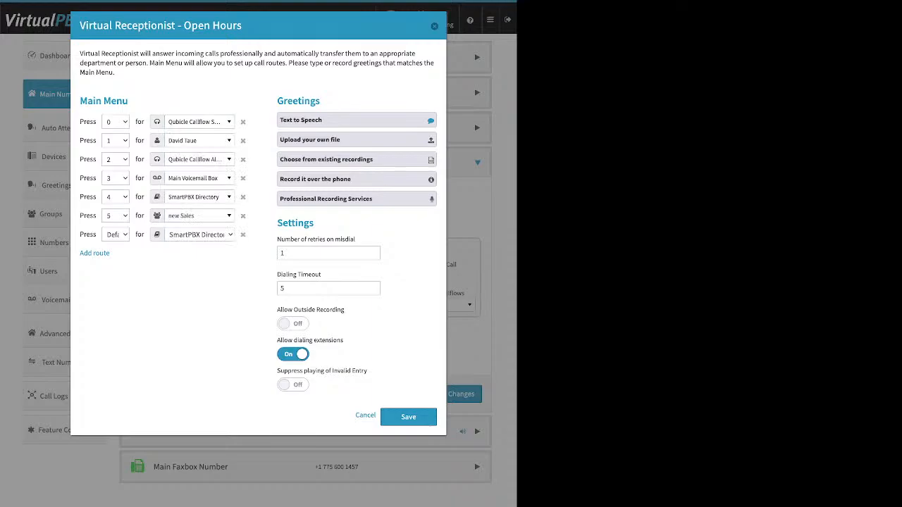
pyautogui.moveTo(320, 101); pyautogui.dragTo(276, 100)
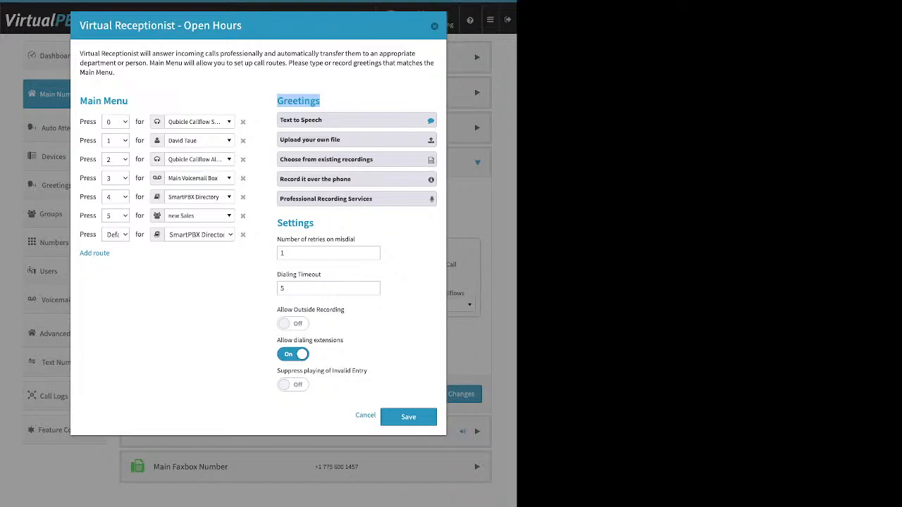
pyautogui.click(356, 120)
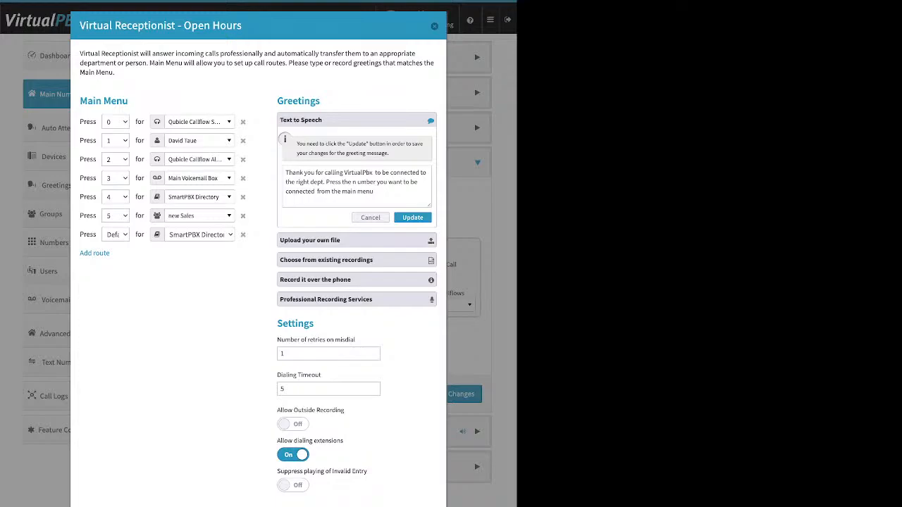
pyautogui.moveTo(79, 100); pyautogui.dragTo(102, 100)
pyautogui.moveTo(184, 26); pyautogui.dragTo(242, 25)
pyautogui.moveTo(80, 101); pyautogui.dragTo(128, 101)
# Examine the option for uploading a custom greeting file and cancel it without choosing a file
pyautogui.click(356, 185)
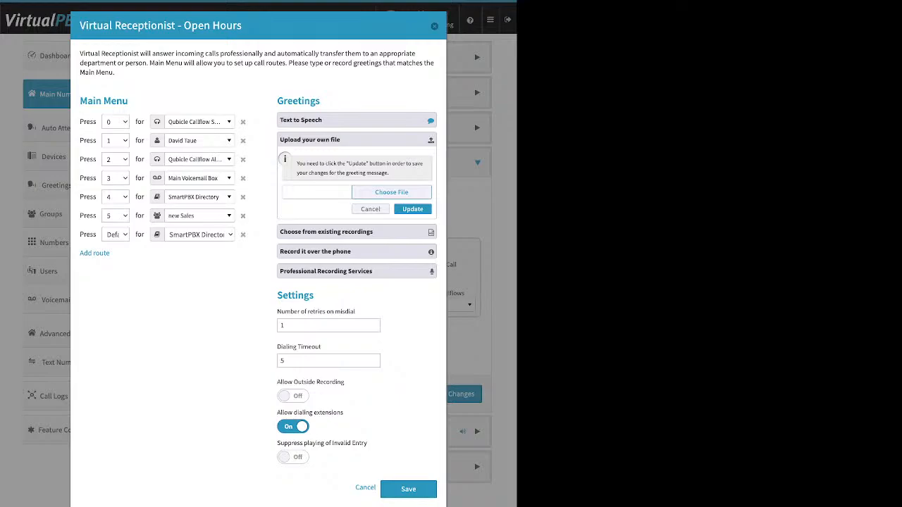
pyautogui.click(317, 191)
pyautogui.click(370, 209)
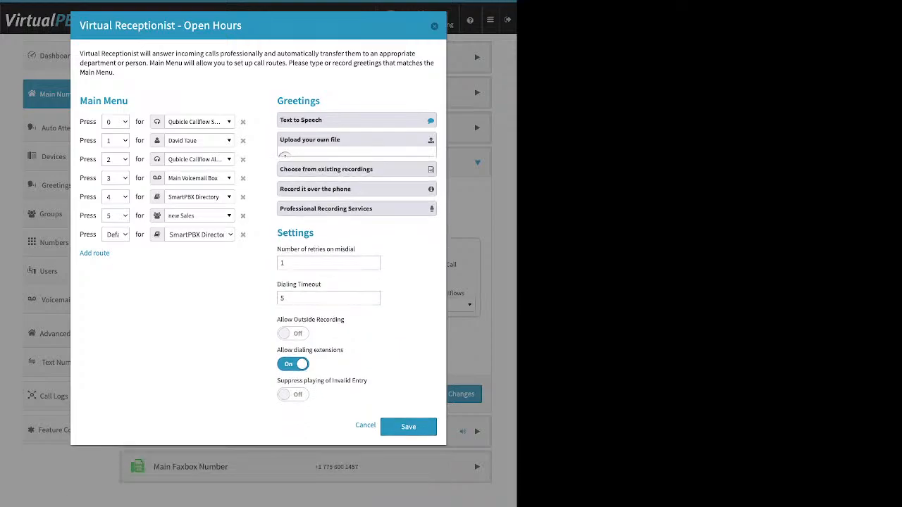
# Read the instructions for recording the greeting over the phone and locate the Allow Outside Recording setting
pyautogui.click(326, 160)
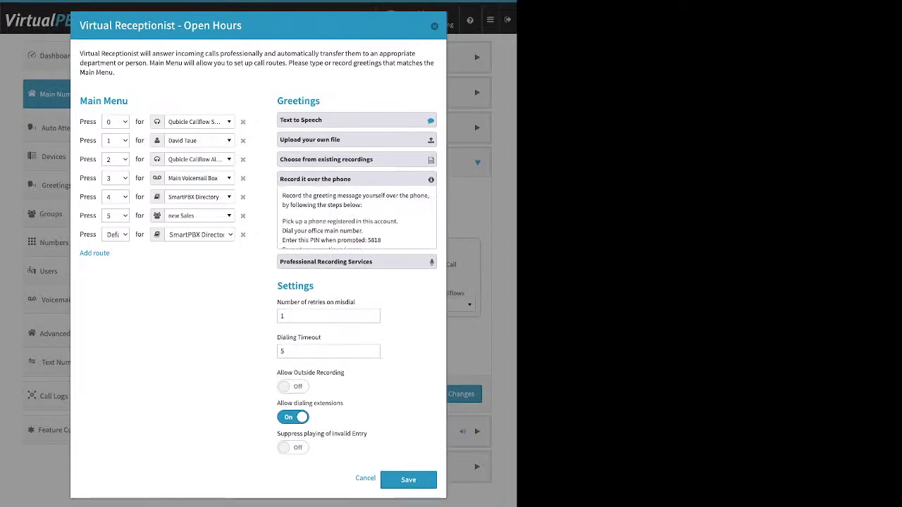
pyautogui.moveTo(281, 221); pyautogui.dragTo(398, 221)
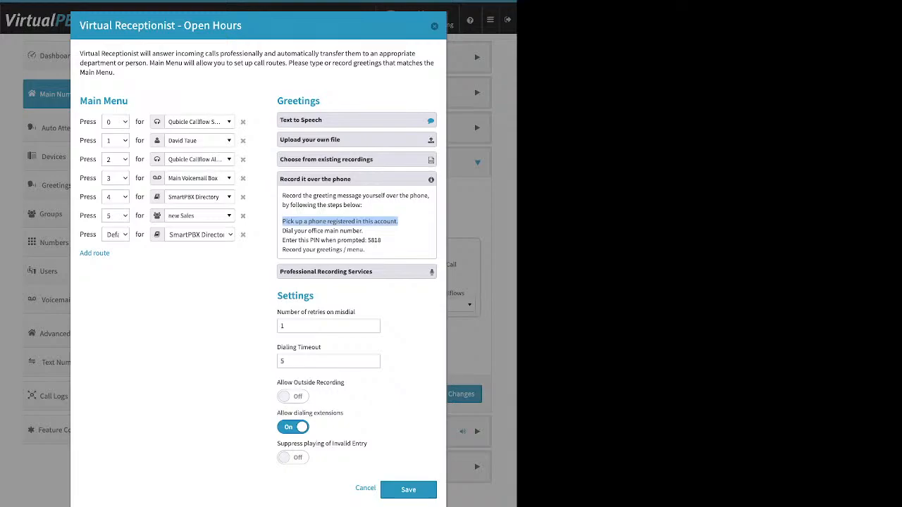
pyautogui.moveTo(277, 296); pyautogui.dragTo(310, 295)
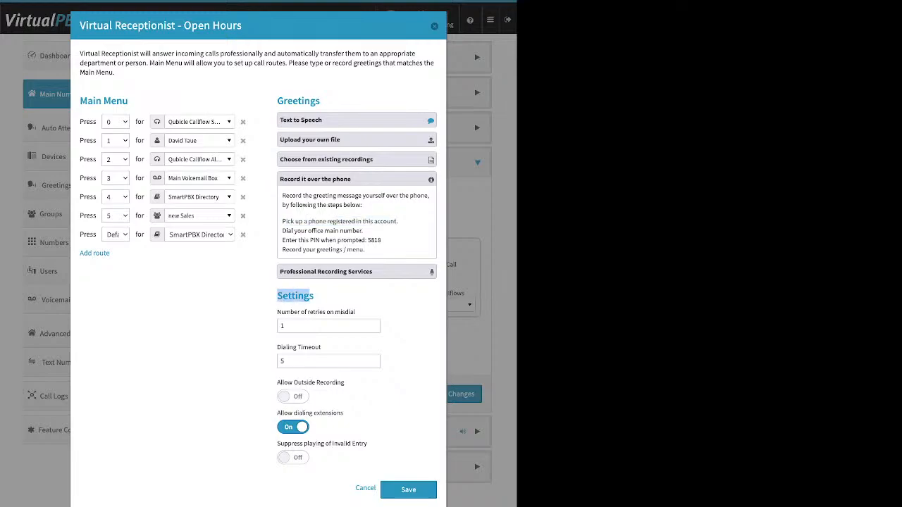
pyautogui.moveTo(277, 383); pyautogui.dragTo(345, 382)
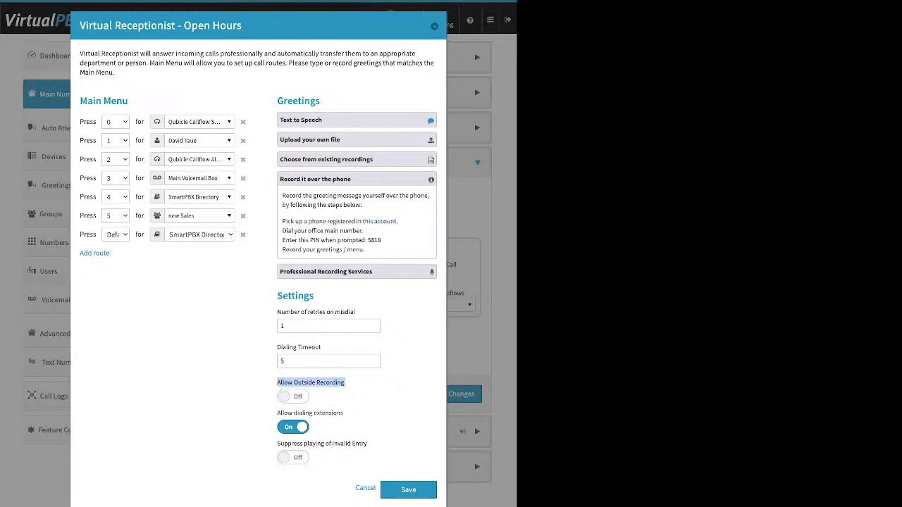
# Turn Allow Outside Recording on and back off while reviewing the phone and professional recording options
pyautogui.click(292, 397)
pyautogui.moveTo(382, 241); pyautogui.dragTo(366, 240)
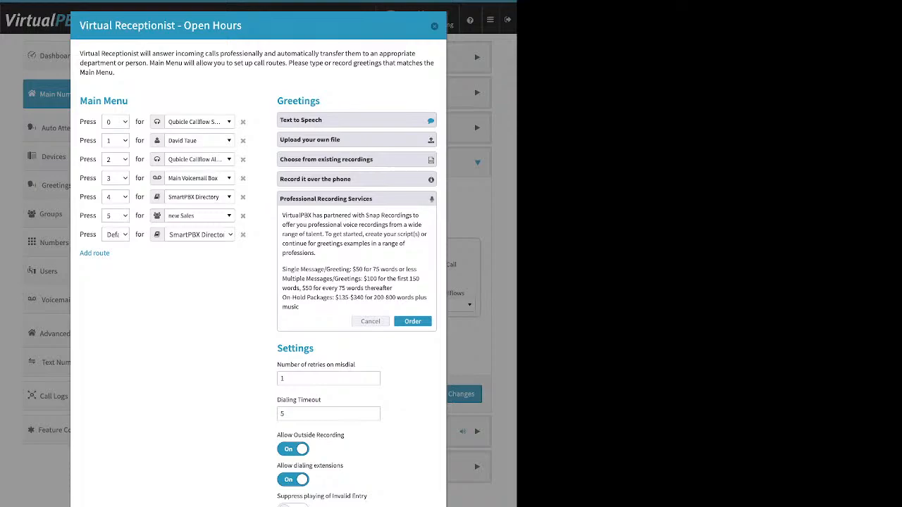
pyautogui.click(356, 139)
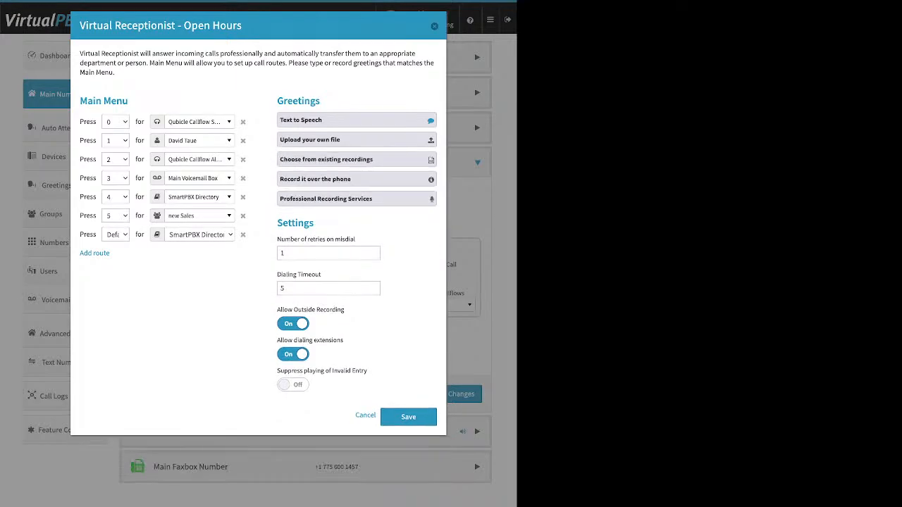
pyautogui.click(292, 323)
# Review the misdial retries setting and remove the Default route to the SmartPBX Directory from the Open Hours Main Menu
pyautogui.moveTo(277, 239); pyautogui.dragTo(355, 239)
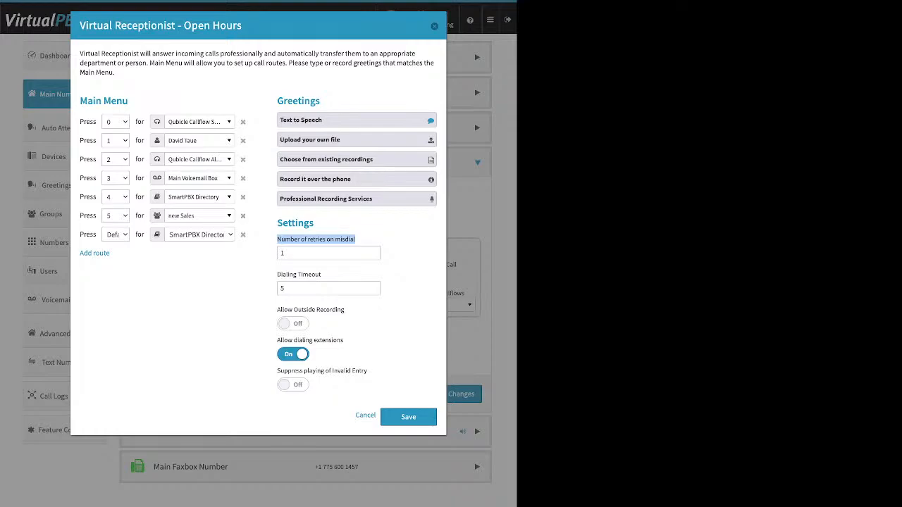
pyautogui.click(242, 234)
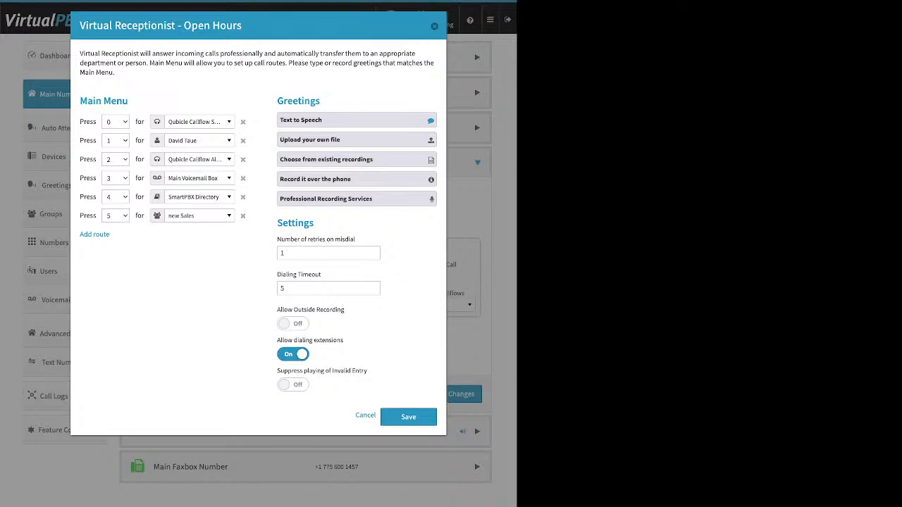
# Turn off Allow dialing extensions and turn on Suppress playing of Invalid Entry for the Open Hours Virtual Receptionist
pyautogui.click(281, 288)
pyautogui.moveTo(277, 274); pyautogui.dragTo(316, 274)
pyautogui.moveTo(346, 309); pyautogui.dragTo(277, 309)
pyautogui.moveTo(277, 341); pyautogui.dragTo(288, 341)
pyautogui.moveTo(333, 341); pyautogui.dragTo(343, 340)
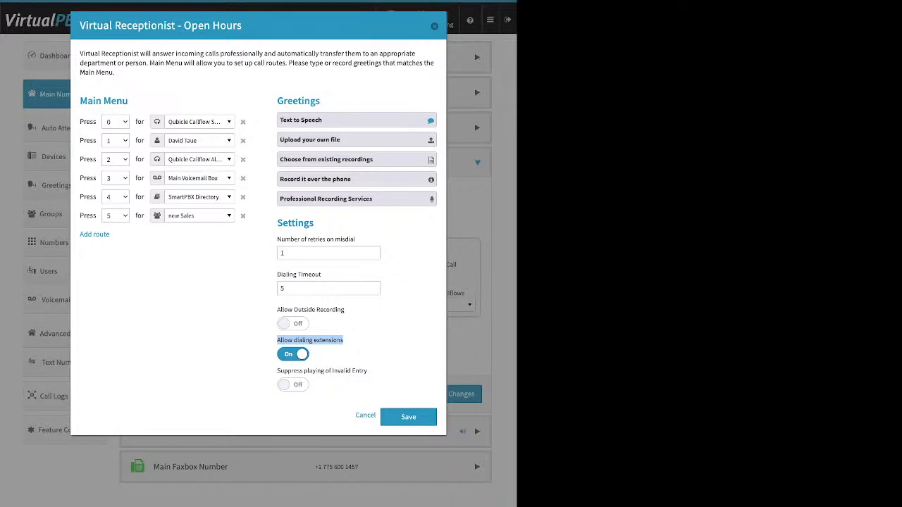
pyautogui.click(292, 353)
pyautogui.moveTo(276, 370); pyautogui.dragTo(367, 371)
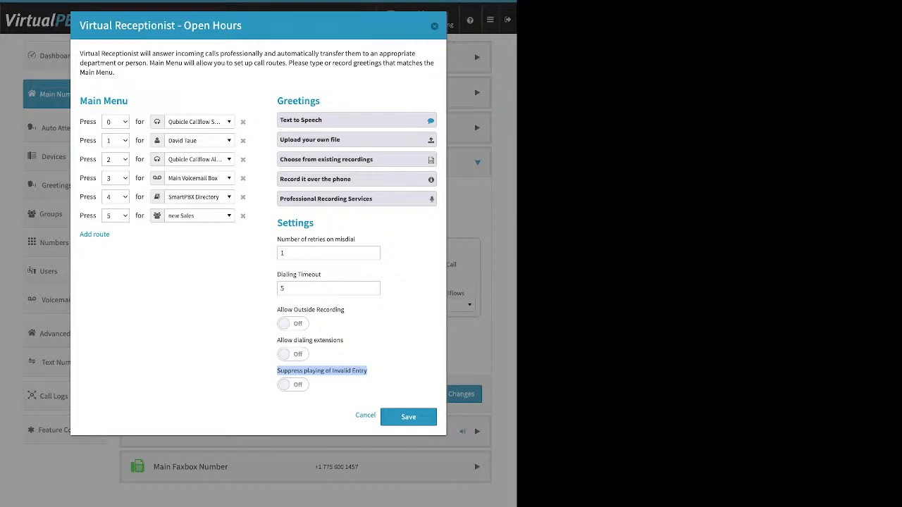
pyautogui.click(292, 385)
# Save the Open Hours Virtual Receptionist and the Incoming Call Handling changes
pyautogui.moveTo(128, 101); pyautogui.dragTo(304, 101)
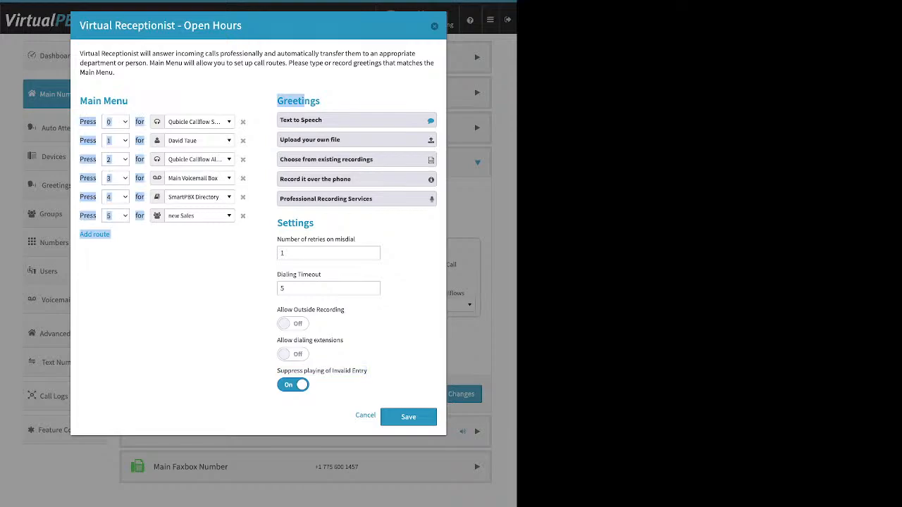
pyautogui.click(305, 100)
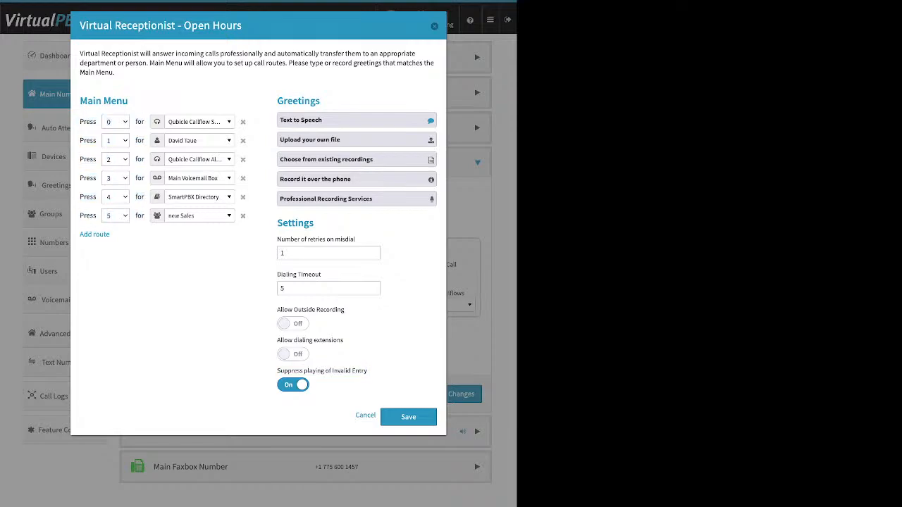
pyautogui.click(408, 416)
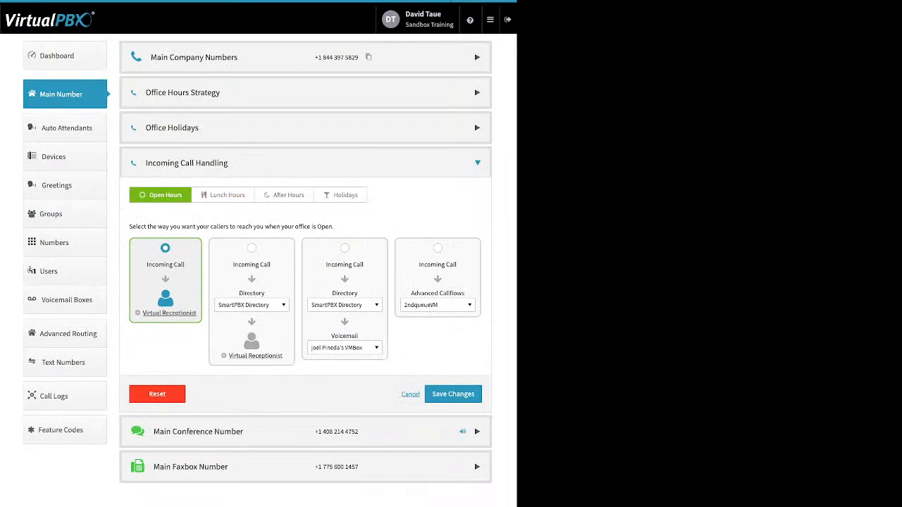
pyautogui.click(452, 394)
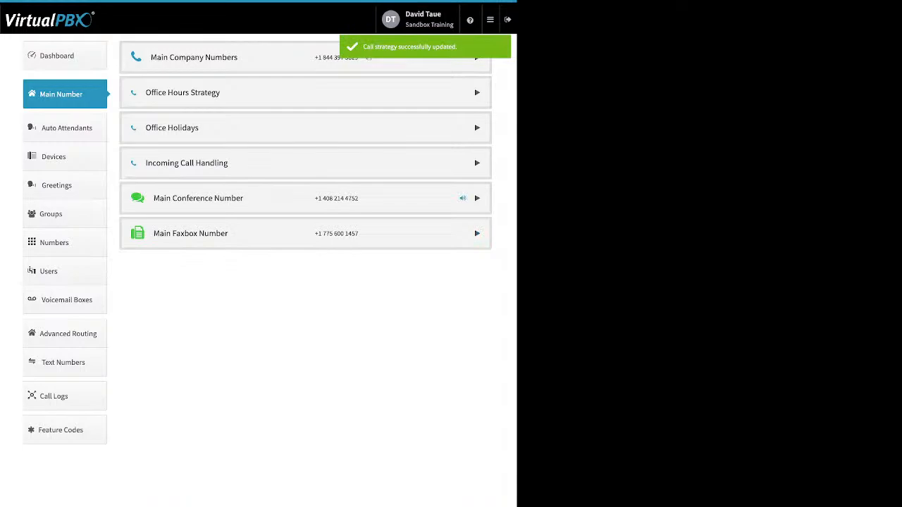
# Reopen Incoming Call Handling and examine the Virtual Receptionist settings for Lunch Hours
pyautogui.click(305, 163)
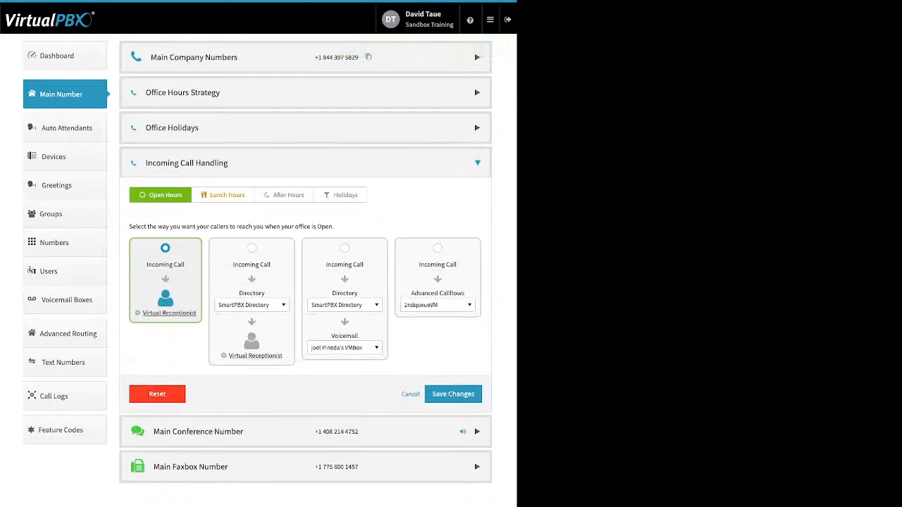
pyautogui.click(223, 195)
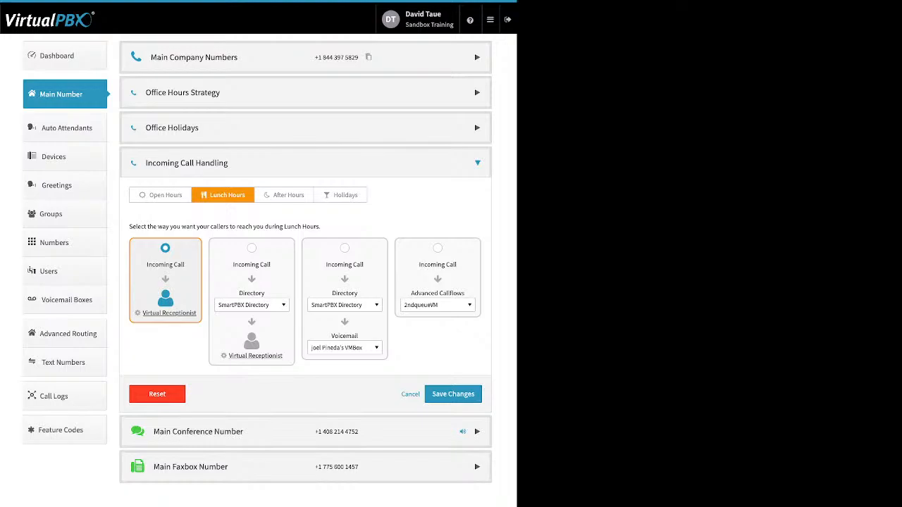
pyautogui.click(169, 313)
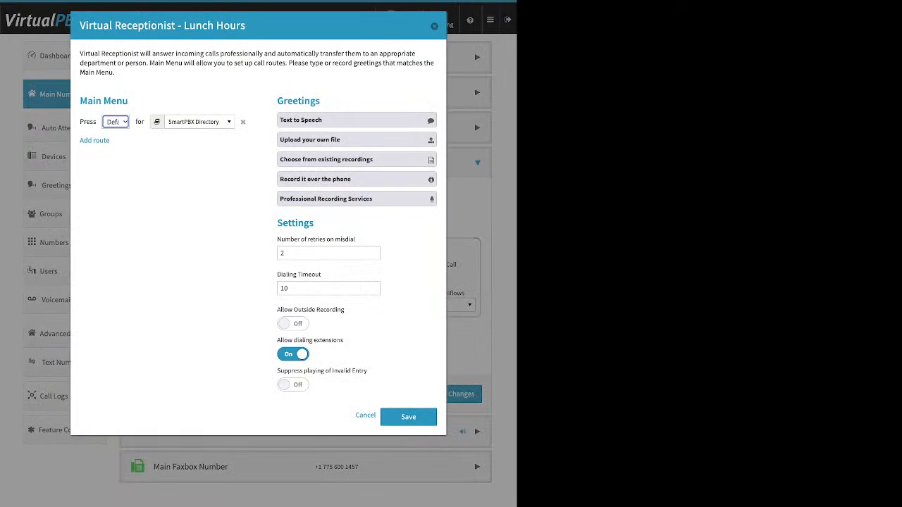
pyautogui.press('Escape')
# Examine the After Hours call strategy, its available group destinations and its Virtual Receptionist settings
pyautogui.click(283, 195)
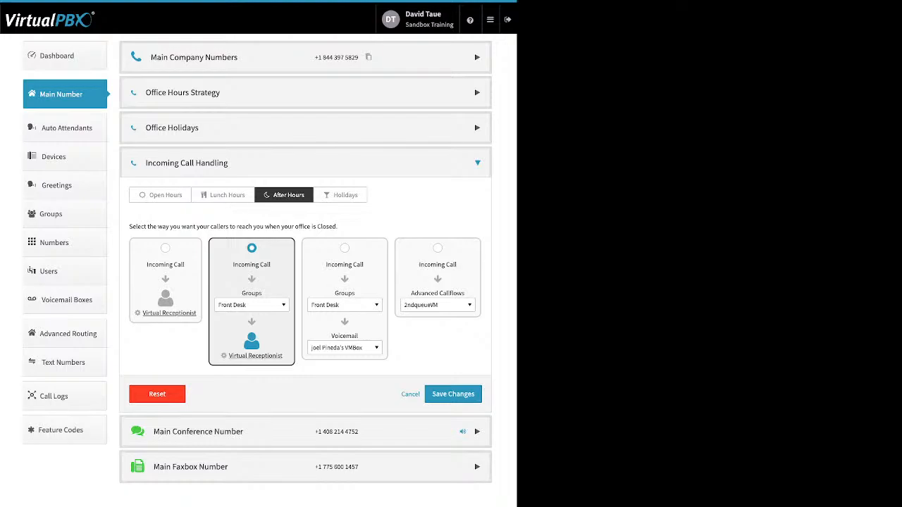
pyautogui.click(251, 304)
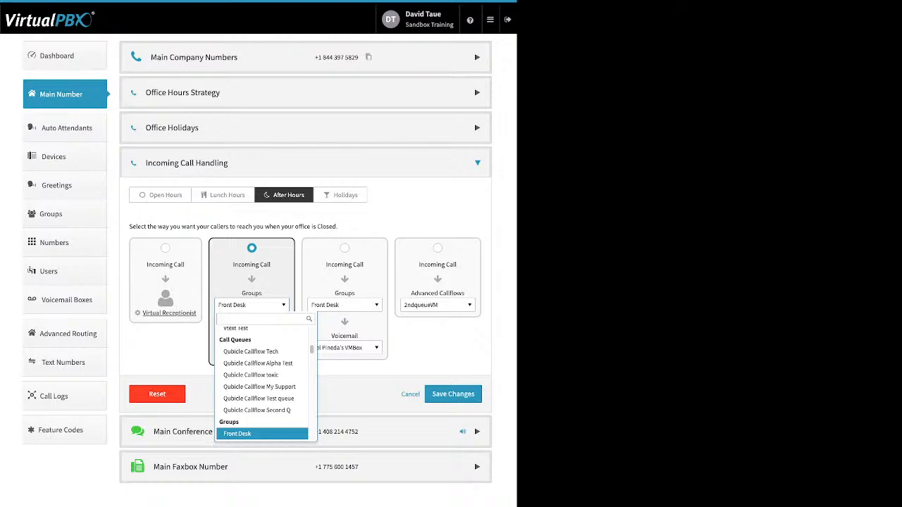
pyautogui.press('Escape')
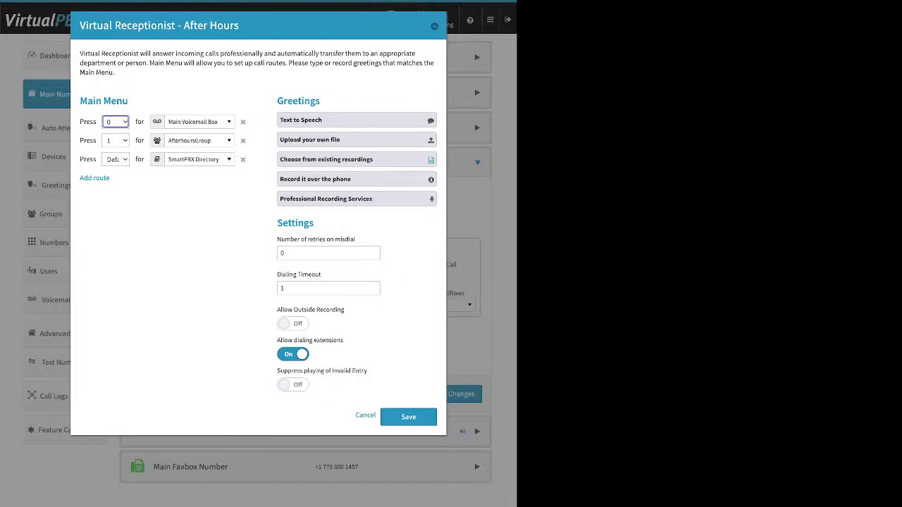
pyautogui.press('Escape')
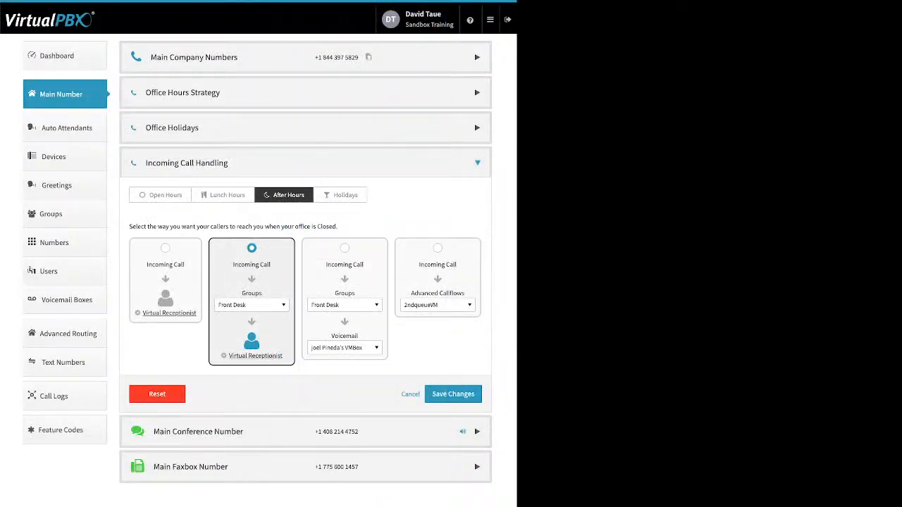
# Examine the Holidays call strategy and browse the destinations available in place of Skip to Voicemail
pyautogui.click(340, 195)
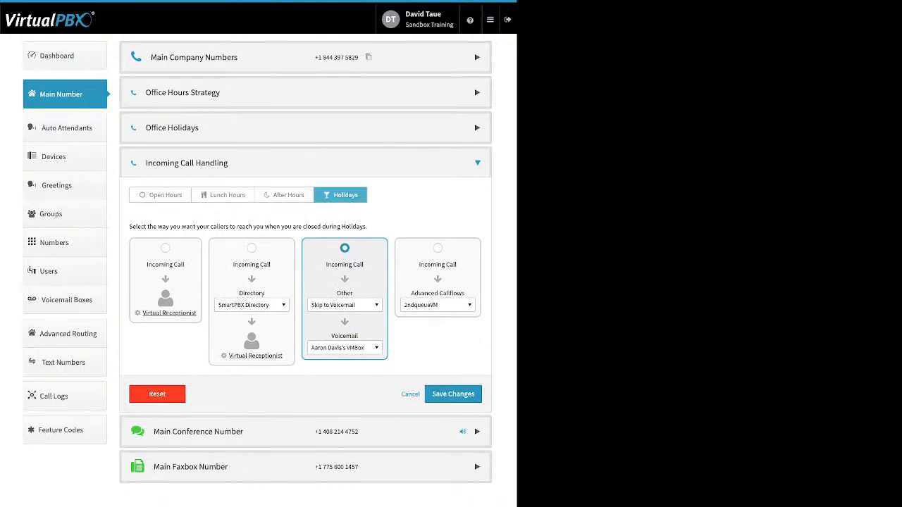
pyautogui.click(343, 304)
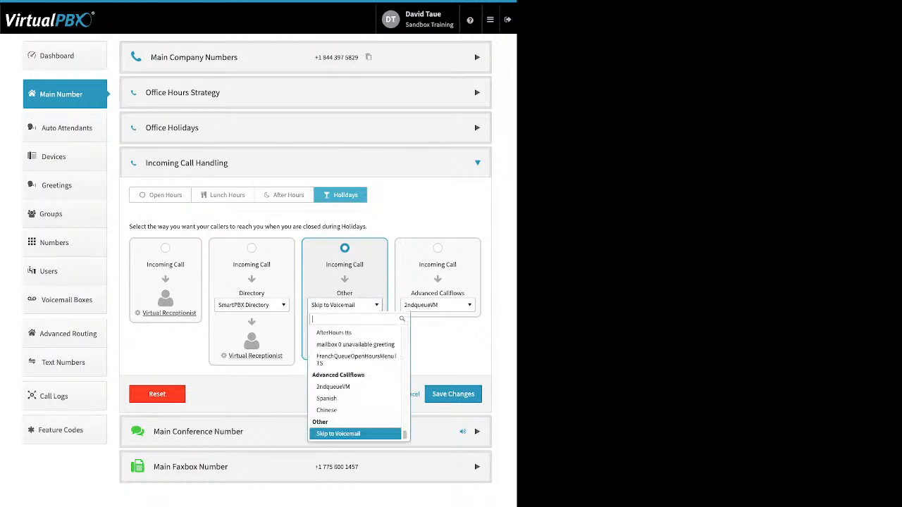
pyautogui.scroll(10, 356, 372)
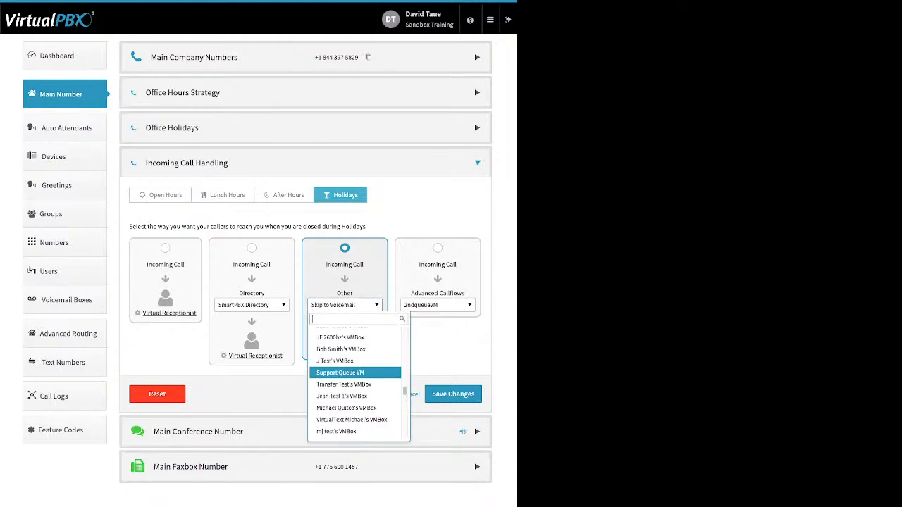
pyautogui.scroll(5, 356, 371)
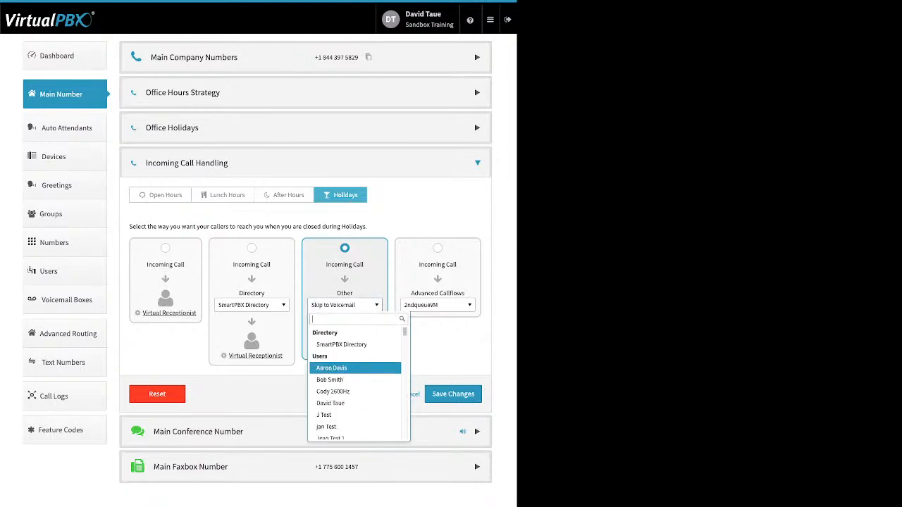
pyautogui.scroll(-8, 355, 371)
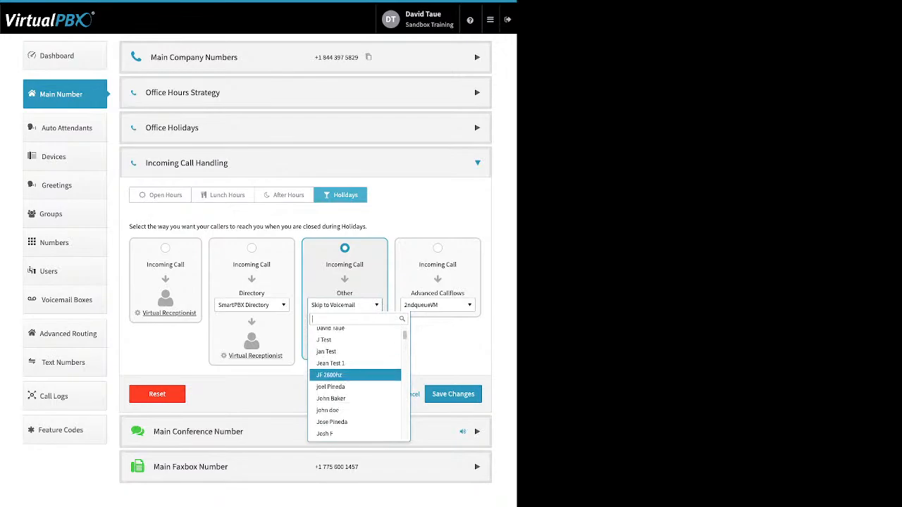
pyautogui.press('Escape')
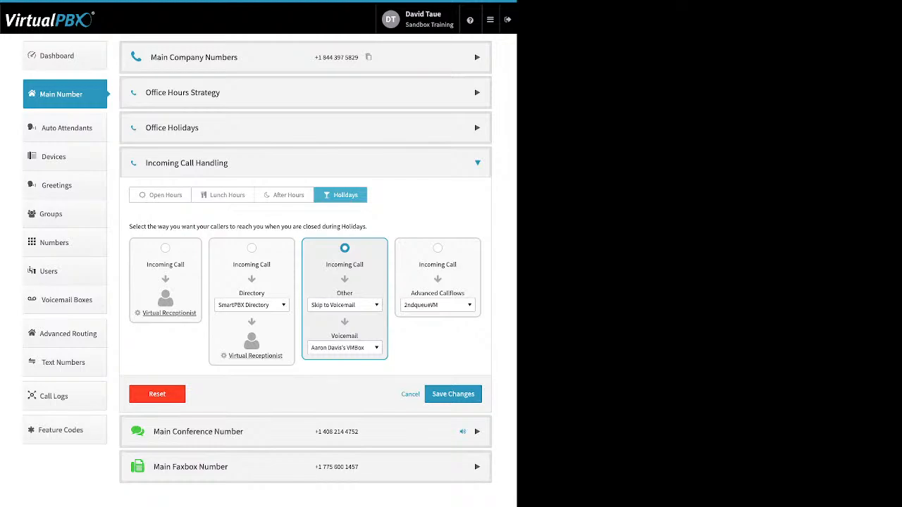
# Expand the Main Conference Number and review its options for adding spare numbers, buying numbers and a custom greeting
pyautogui.click(304, 432)
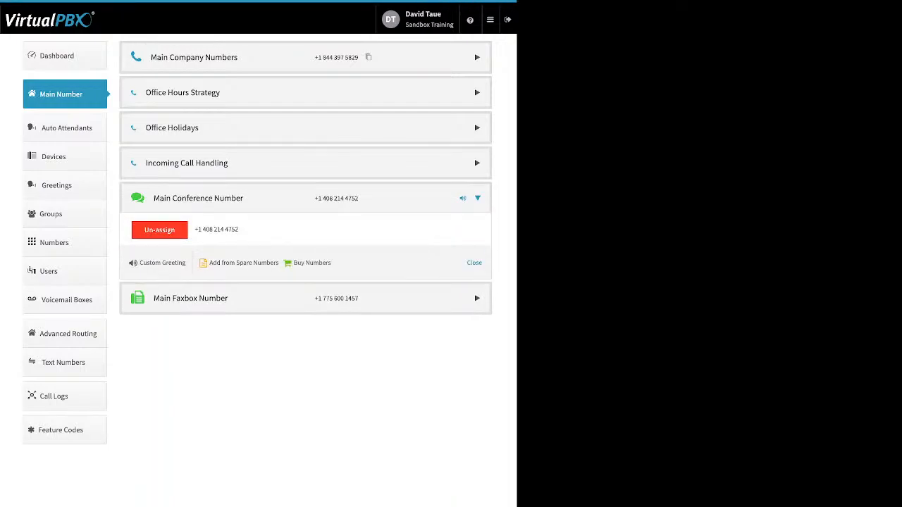
pyautogui.moveTo(331, 262); pyautogui.dragTo(209, 263)
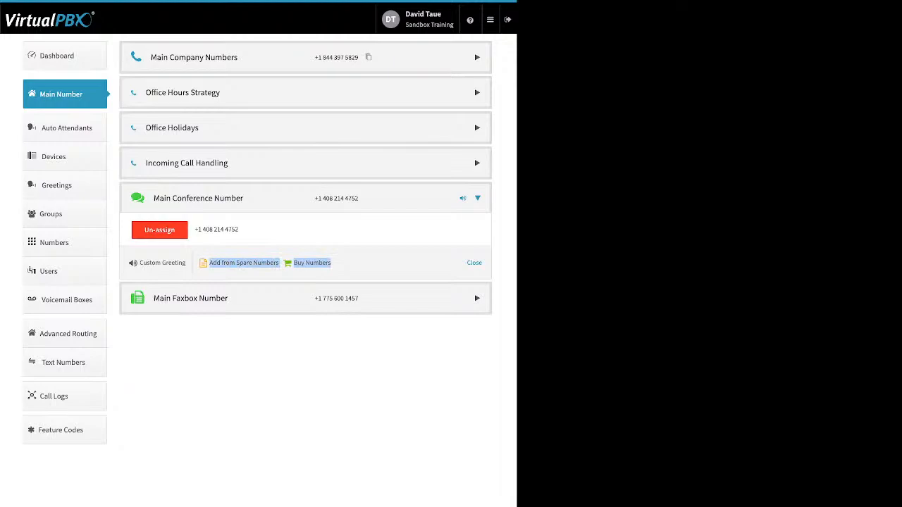
pyautogui.click(196, 262)
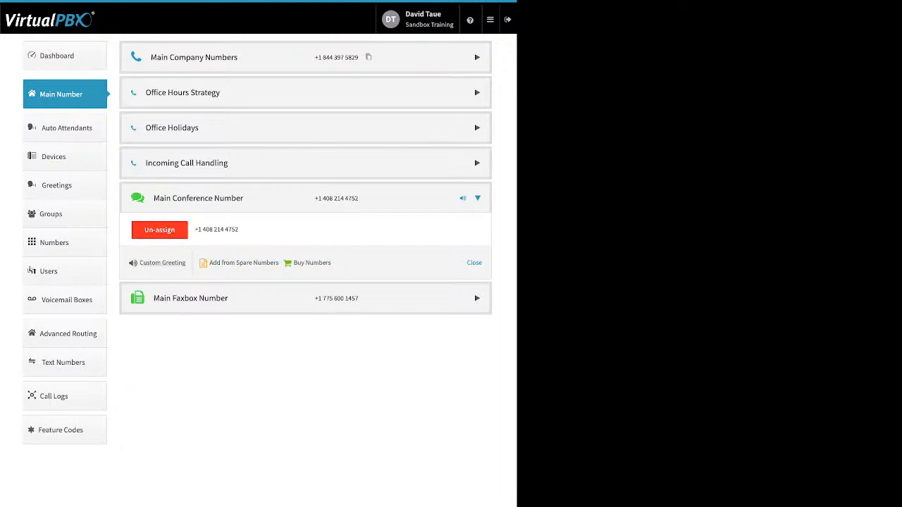
# Turn off the Custom Conference Greeting for the main conference number and save the change
pyautogui.moveTo(186, 263); pyautogui.dragTo(152, 263)
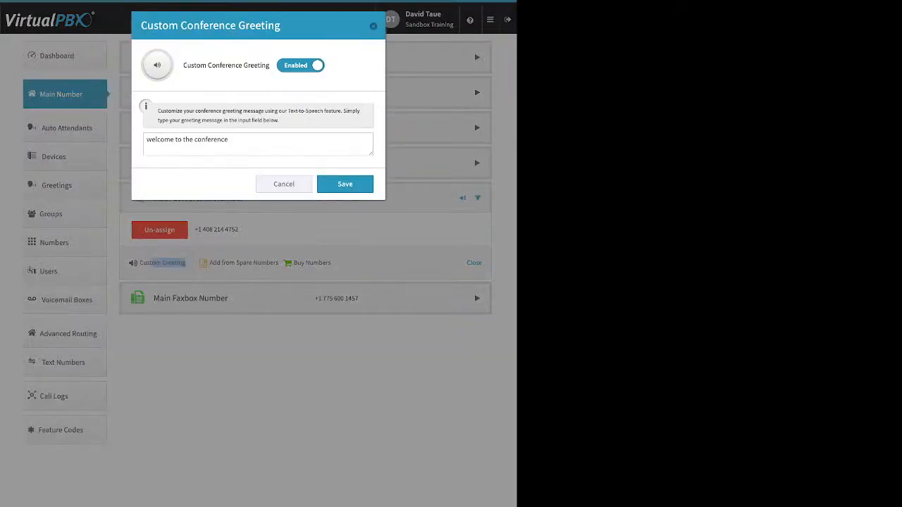
pyautogui.click(198, 139)
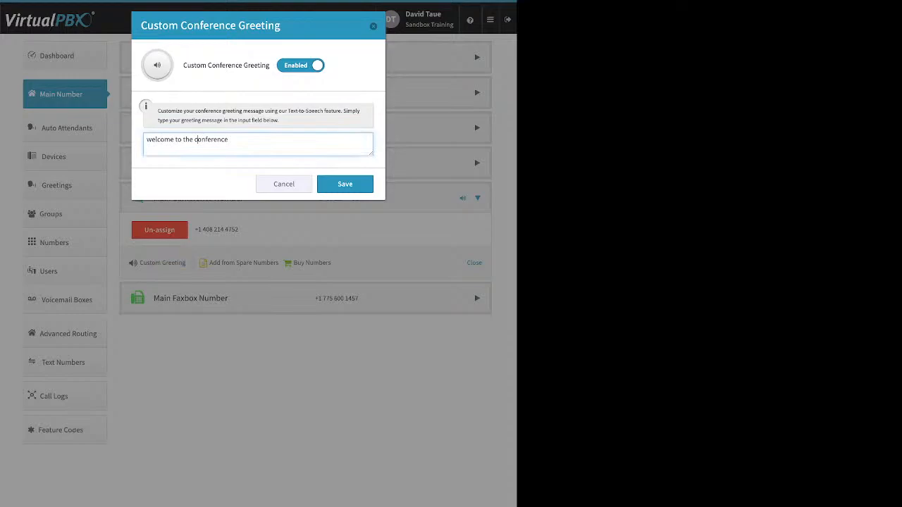
pyautogui.click(300, 65)
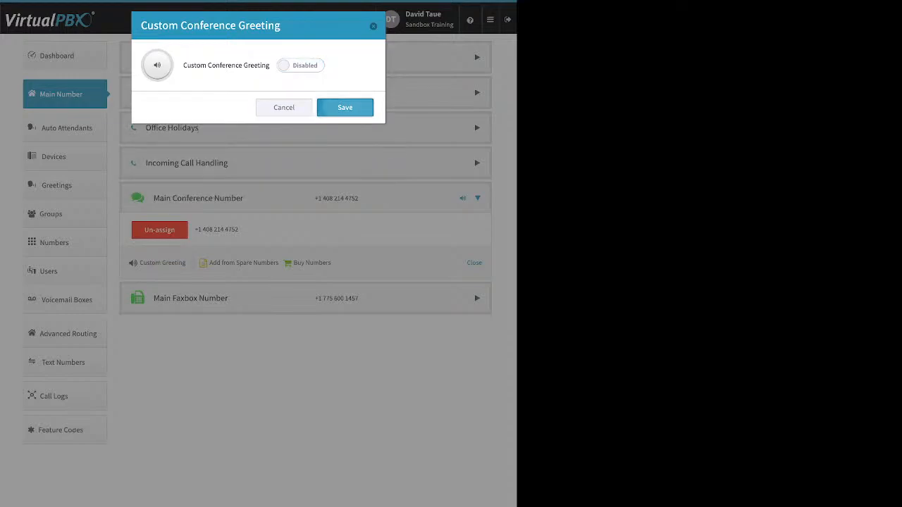
pyautogui.click(345, 107)
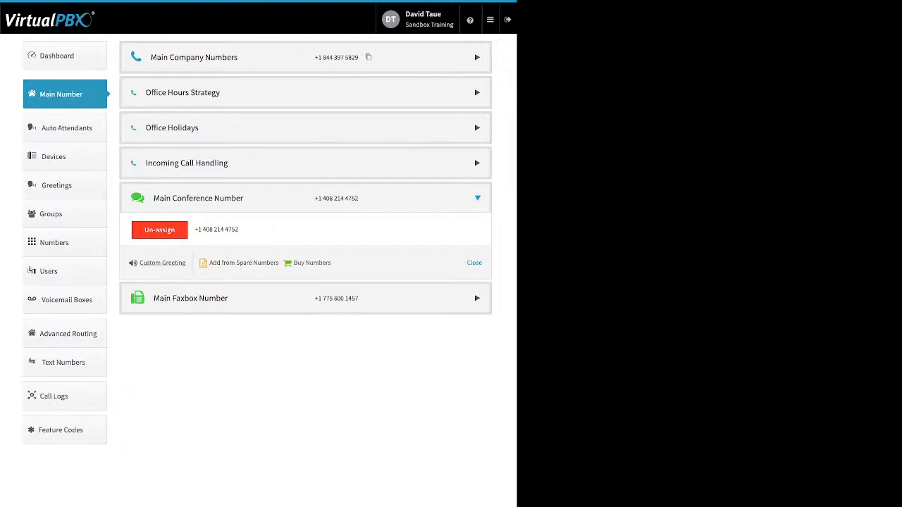
# Expand the Main Faxbox Number and examine its inbound notification email and email permissions settings without changing them
pyautogui.click(191, 298)
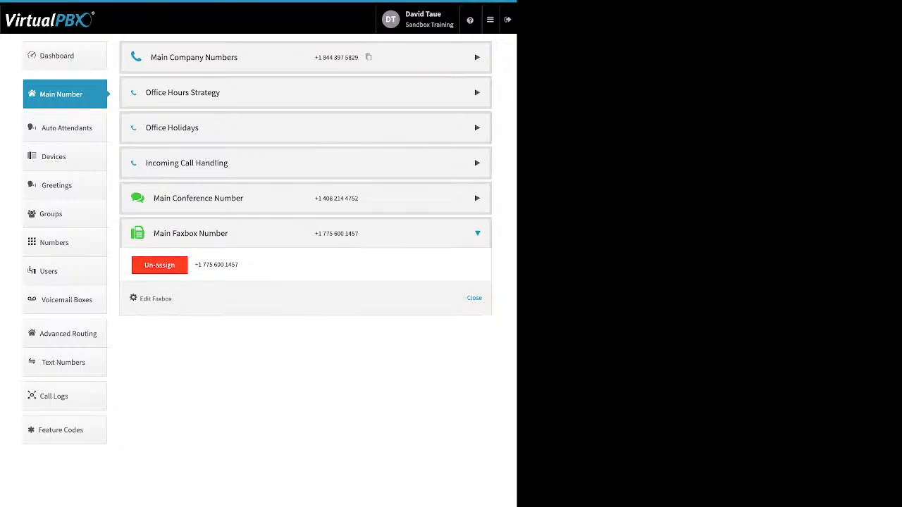
pyautogui.tripleClick(155, 298)
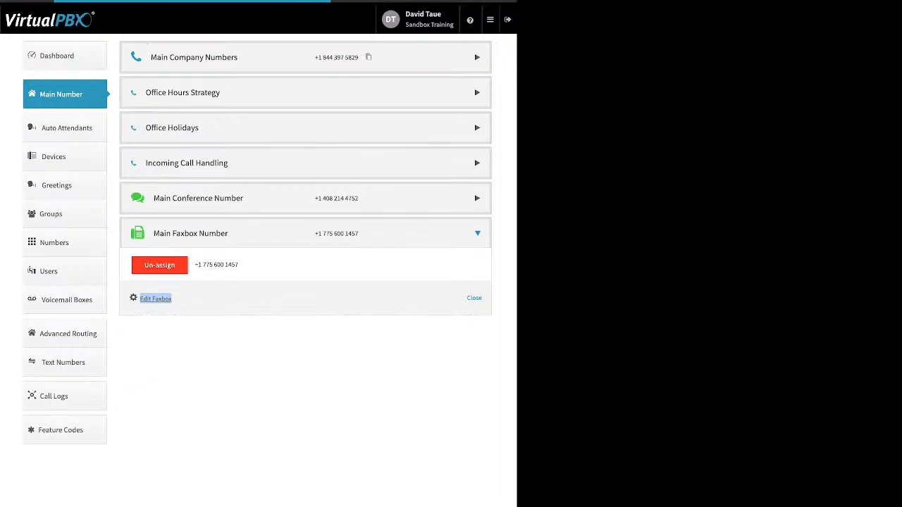
pyautogui.click(155, 298)
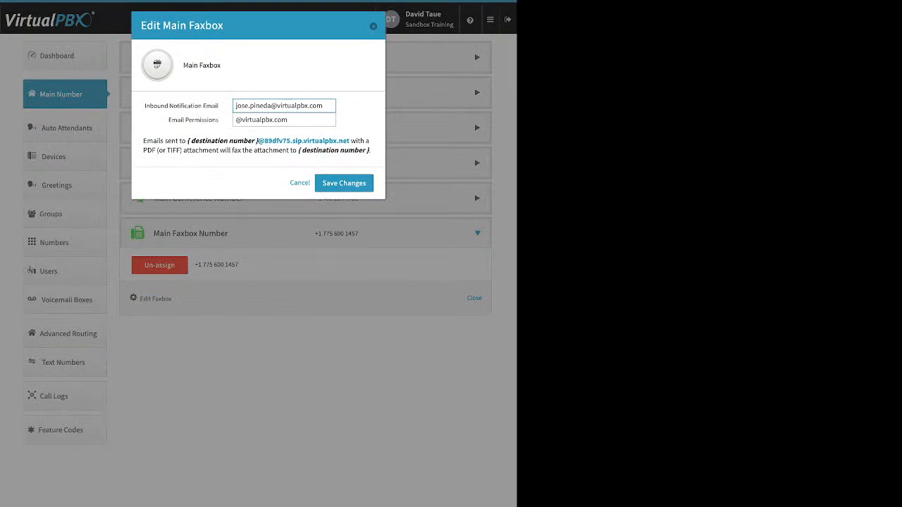
pyautogui.moveTo(219, 106); pyautogui.dragTo(144, 106)
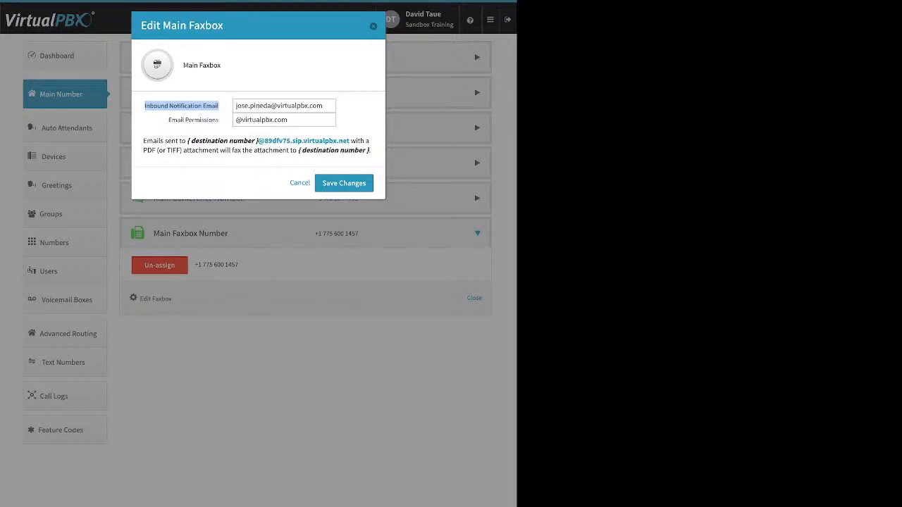
pyautogui.click(236, 120)
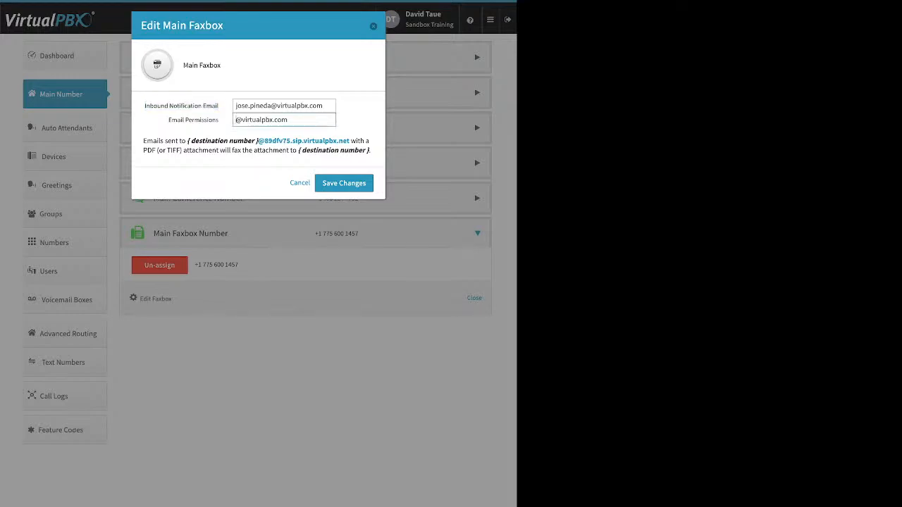
pyautogui.moveTo(168, 120); pyautogui.dragTo(218, 120)
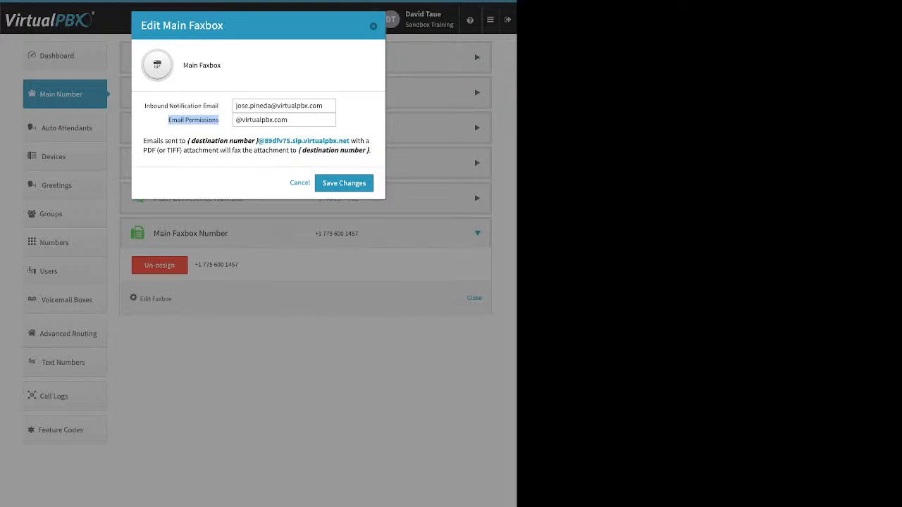
pyautogui.press('Escape')
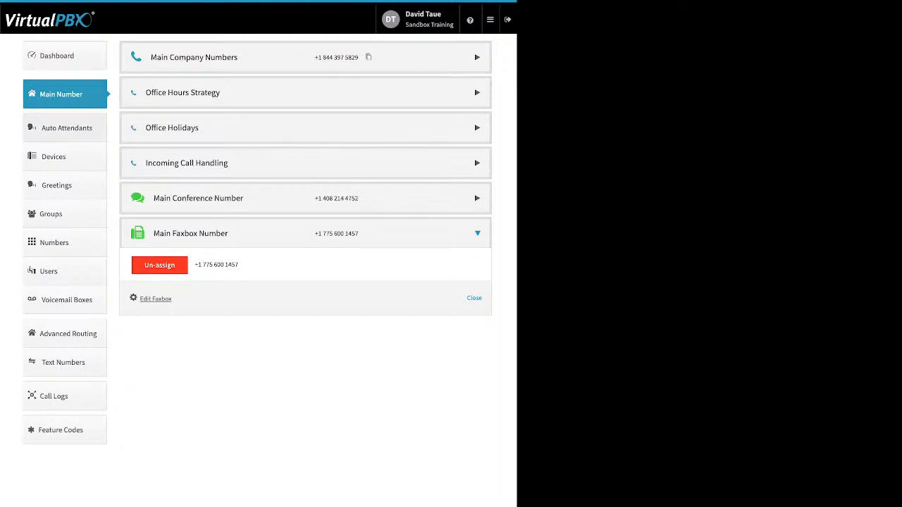
# Show the Auto Attendants list and review the name and extension fields for creating an attendant
pyautogui.click(67, 127)
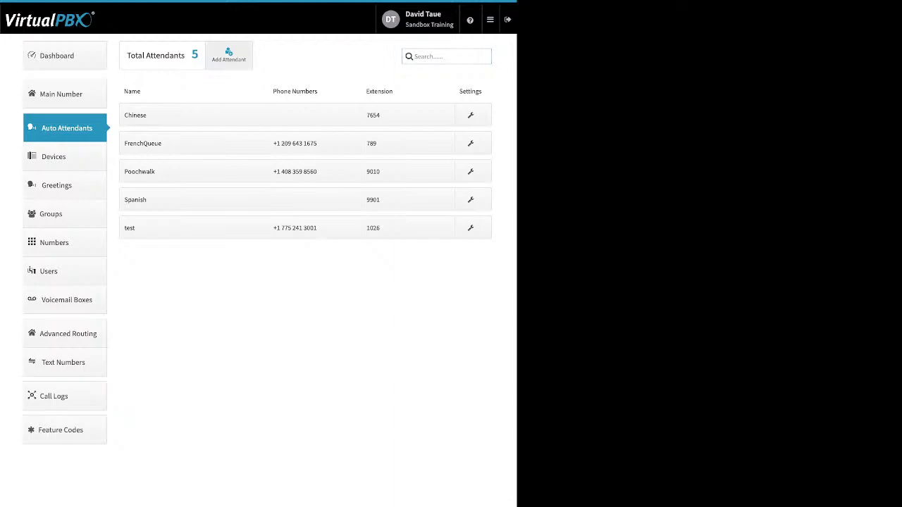
pyautogui.click(228, 54)
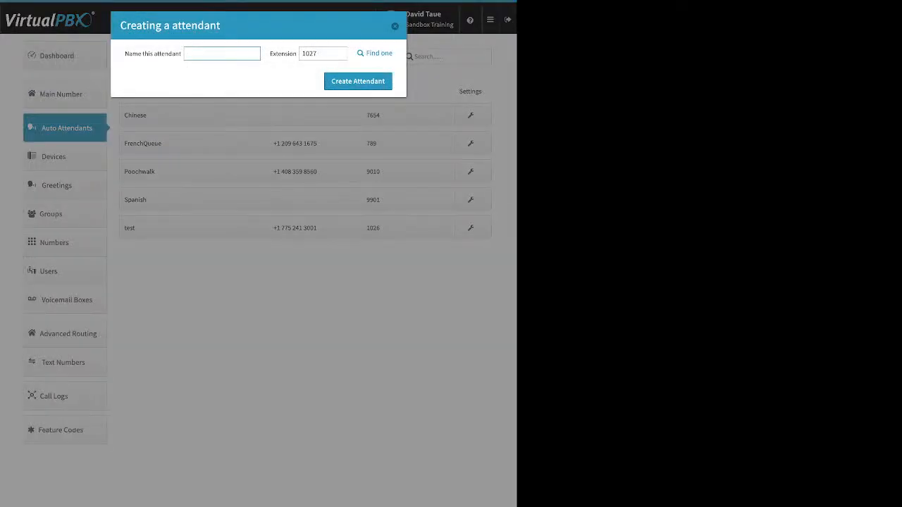
pyautogui.press('Tab')
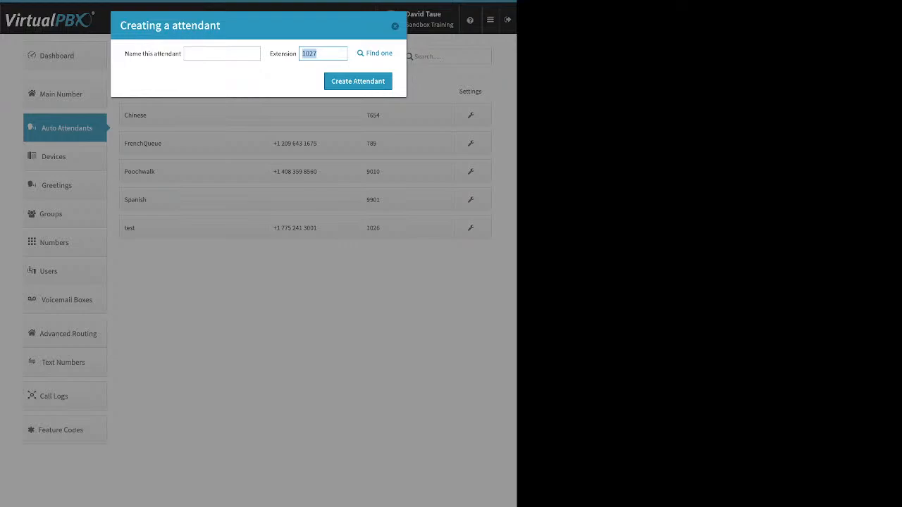
pyautogui.press('Escape')
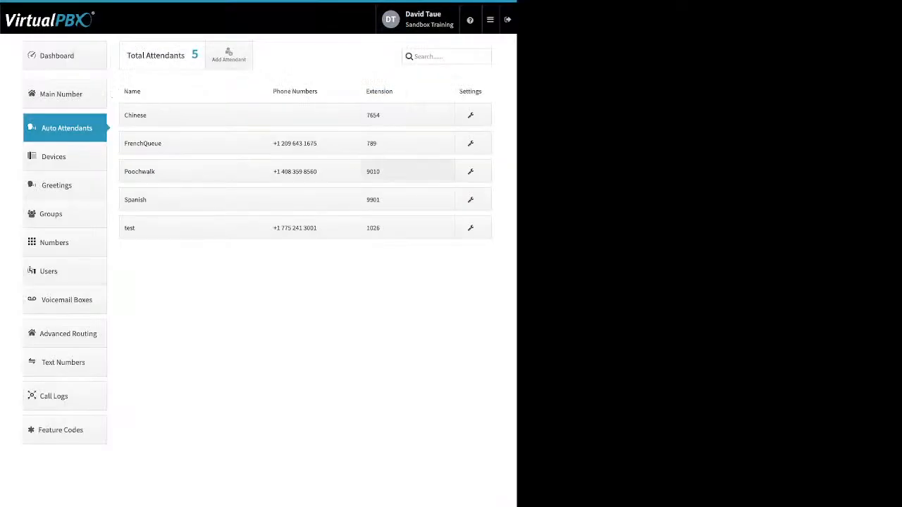
# Review the phone number assigned to the Poochwalk attendant and the options for adding spare or bought numbers
pyautogui.click(193, 171)
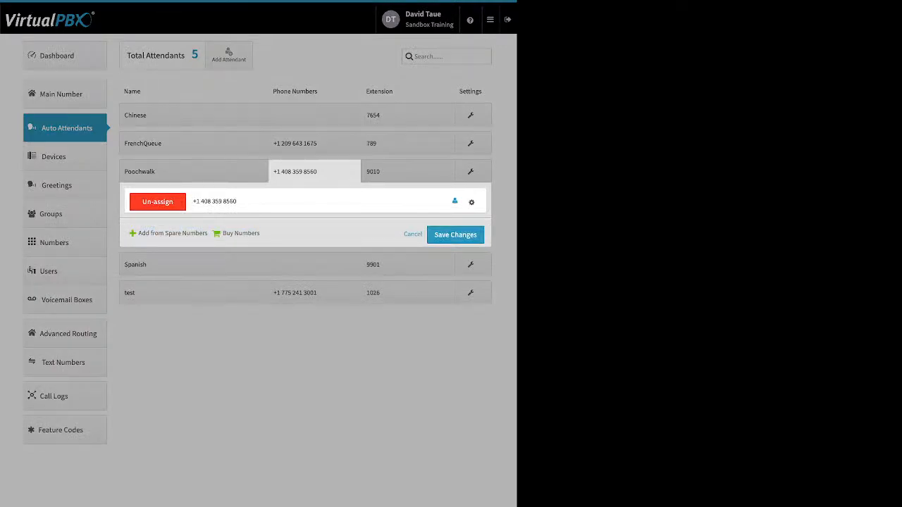
pyautogui.click(471, 202)
pyautogui.click(408, 171)
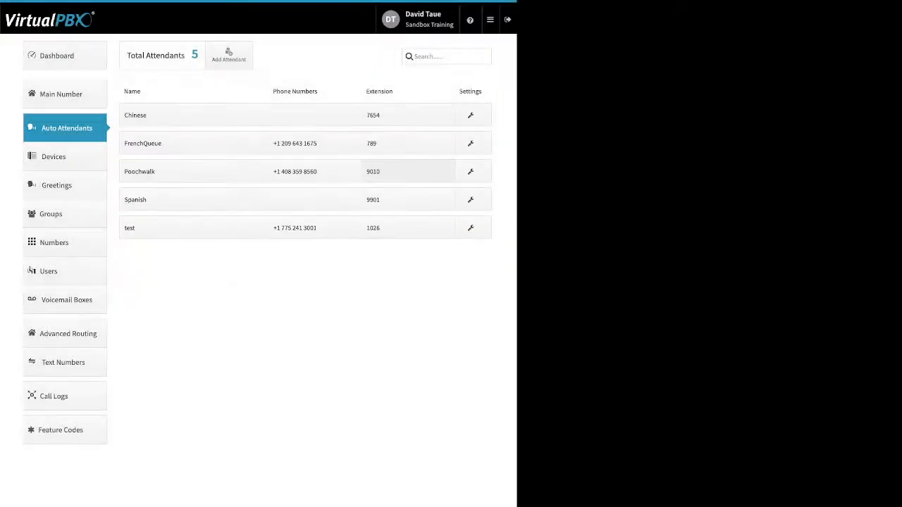
# Try to add extension 1007 to the Poochwalk attendant
pyautogui.click(407, 171)
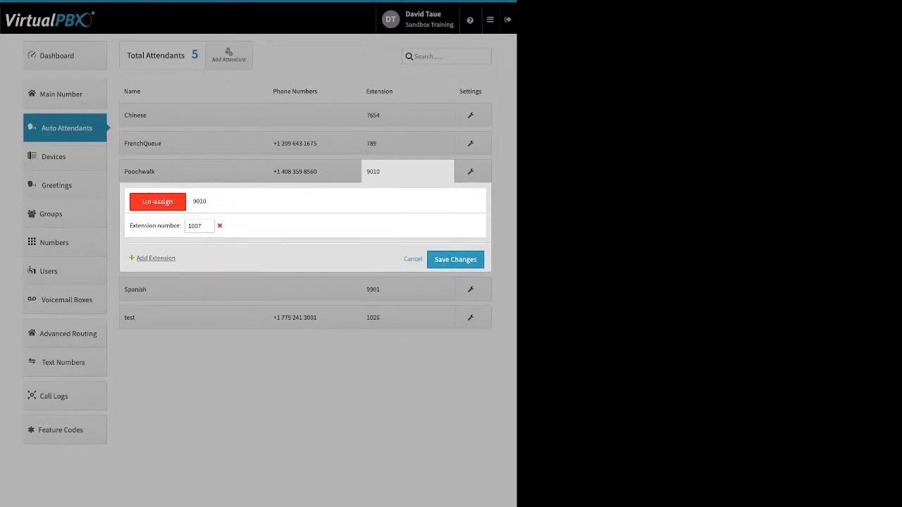
pyautogui.click(455, 259)
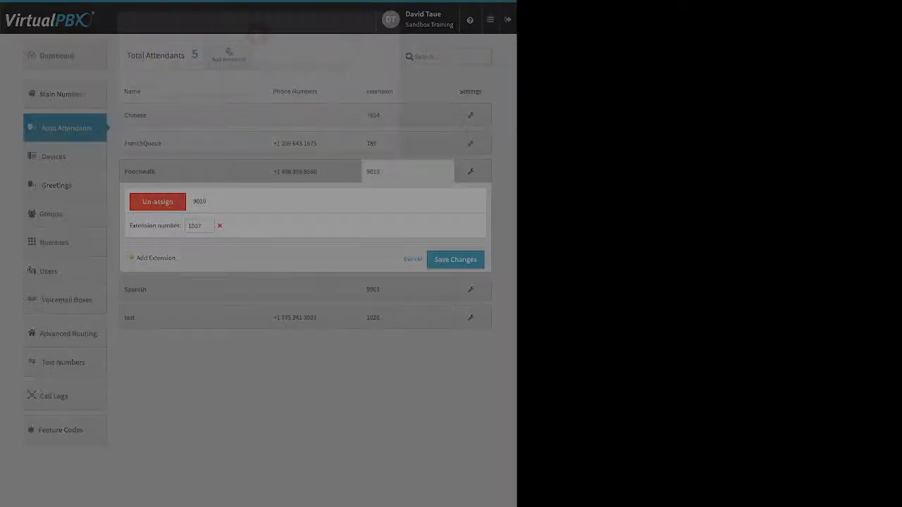
pyautogui.click(258, 141)
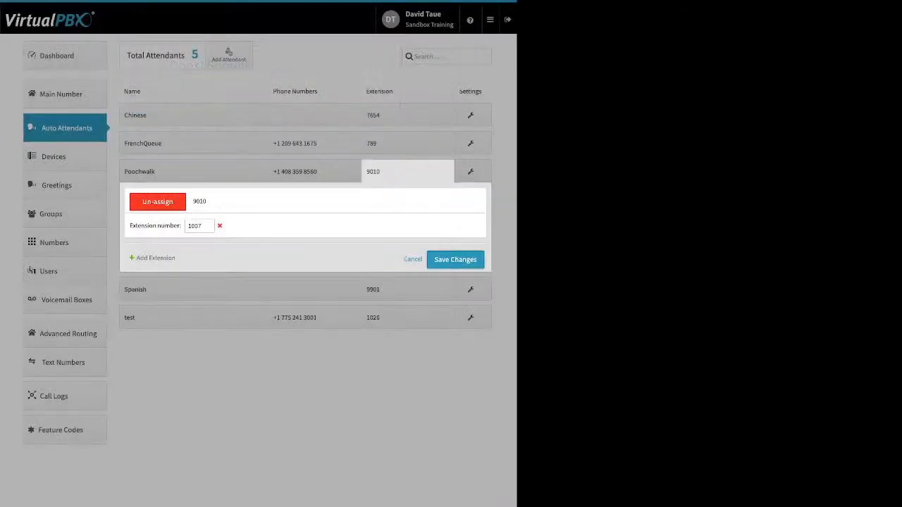
pyautogui.click(219, 226)
pyautogui.click(412, 234)
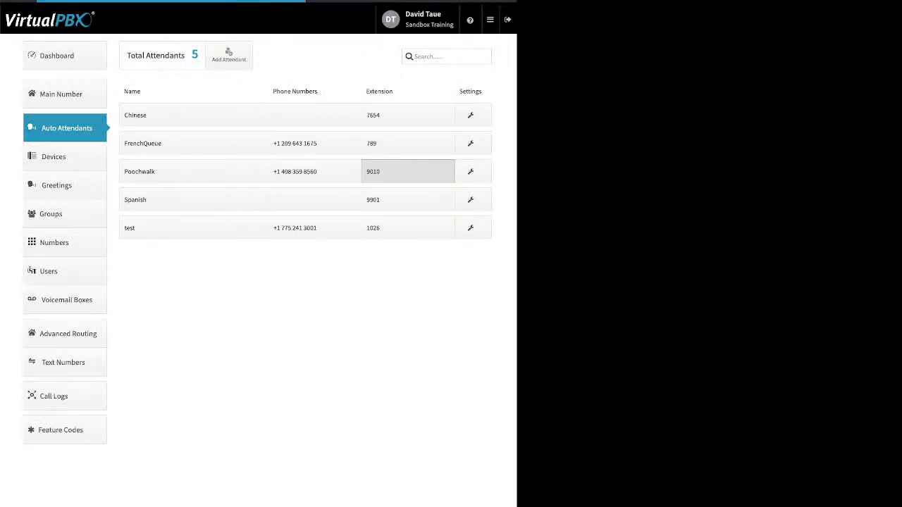
pyautogui.click(408, 171)
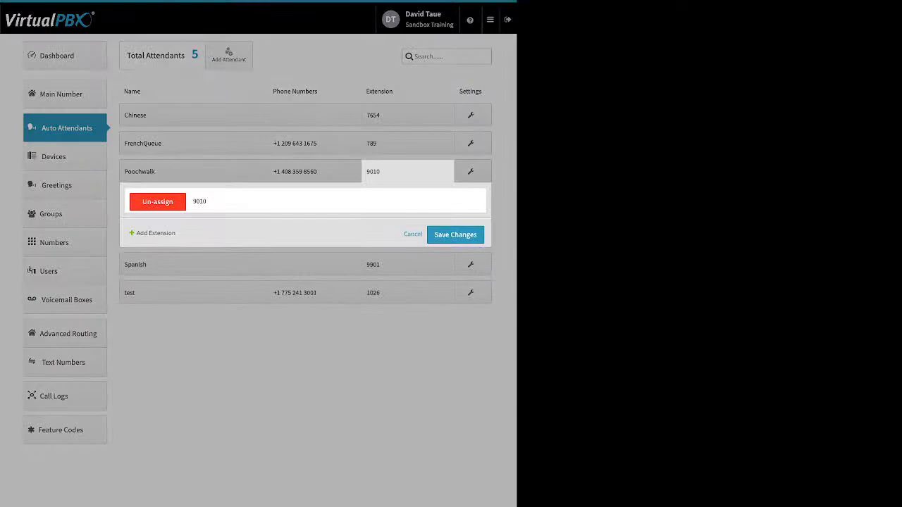
pyautogui.click(455, 235)
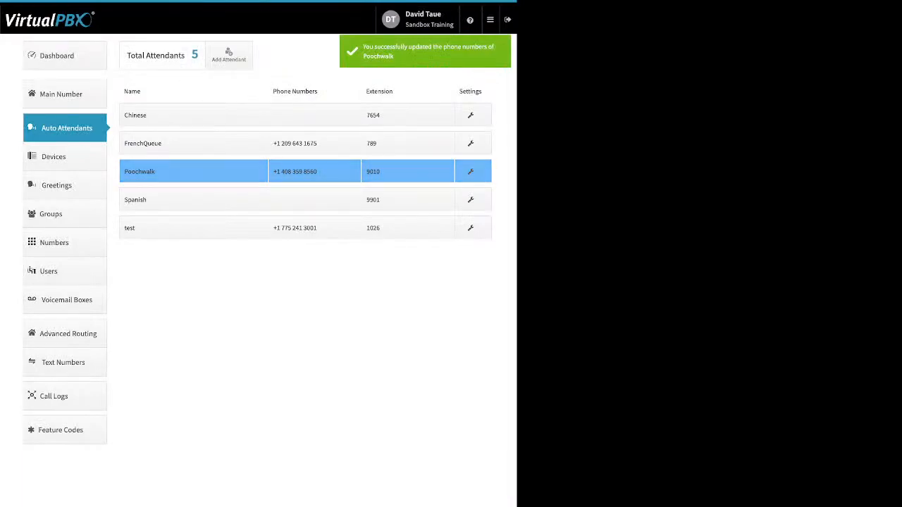
# Examine the Poochwalk attendant's Open Hours, Lunch Hours, After Hours and Holidays strategies, including the Virtual Receptionist settings
pyautogui.click(470, 171)
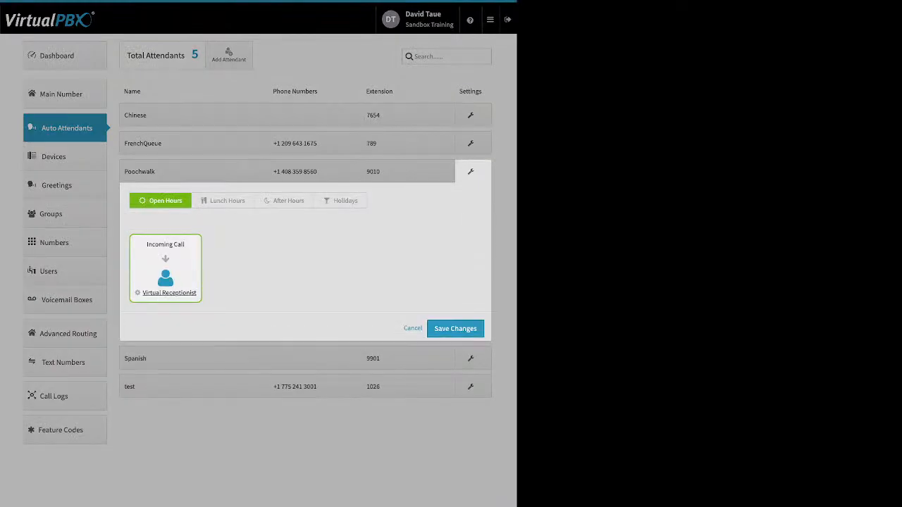
pyautogui.click(223, 200)
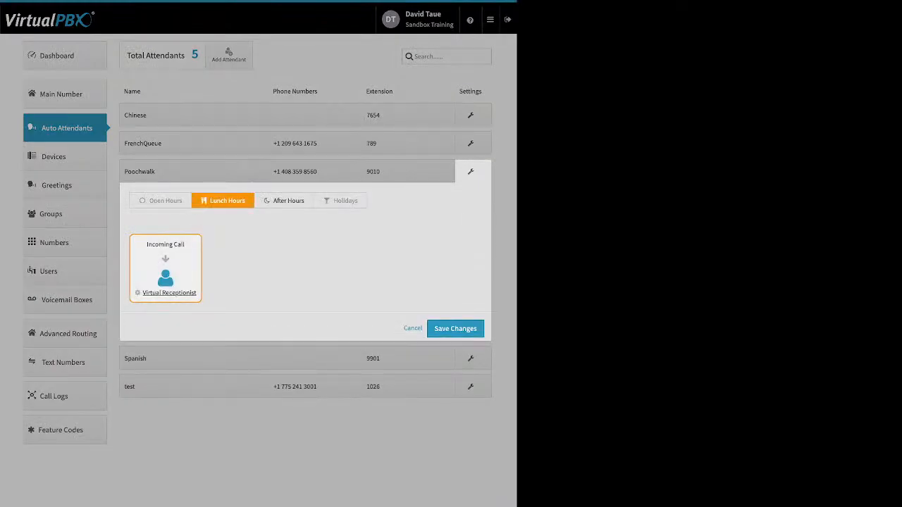
pyautogui.click(284, 200)
pyautogui.click(340, 200)
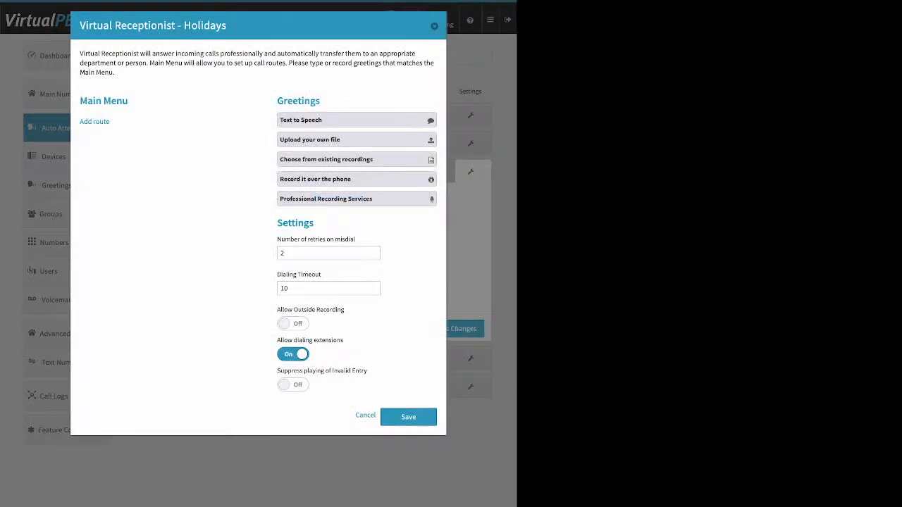
pyautogui.press('Escape')
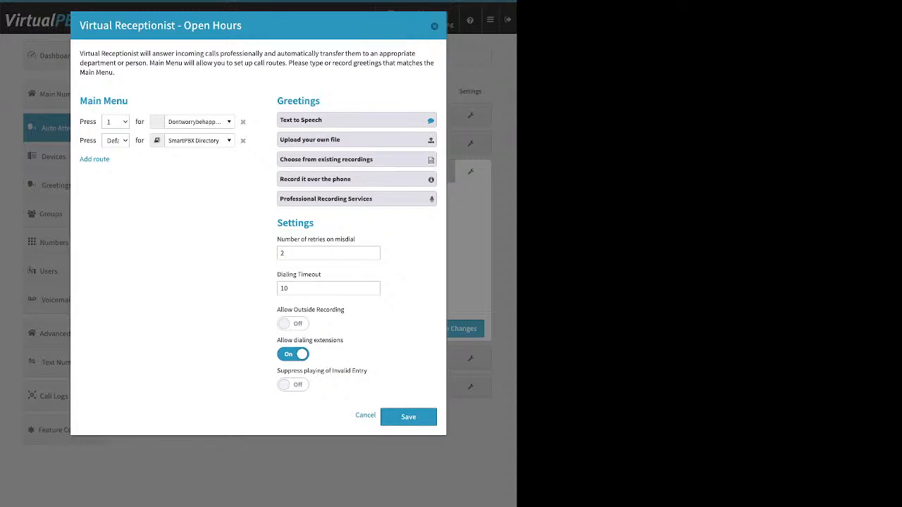
pyautogui.press('Escape')
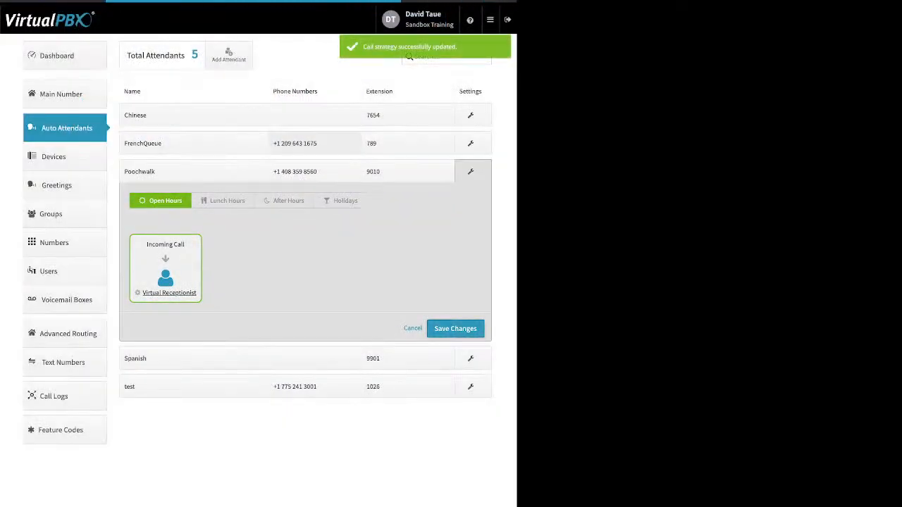
# Open the devices list and browse the Htek and Yealink models available for adding a SIP phone
pyautogui.click(64, 157)
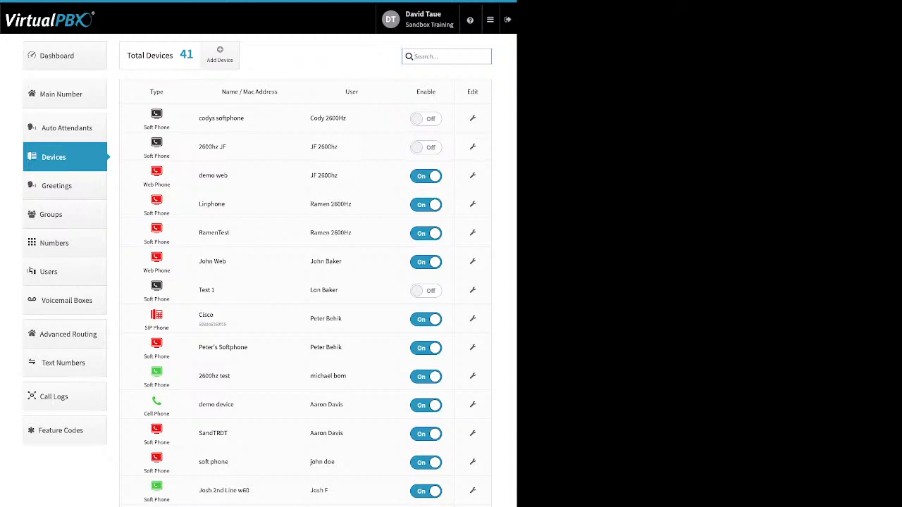
pyautogui.moveTo(214, 315); pyautogui.dragTo(157, 315)
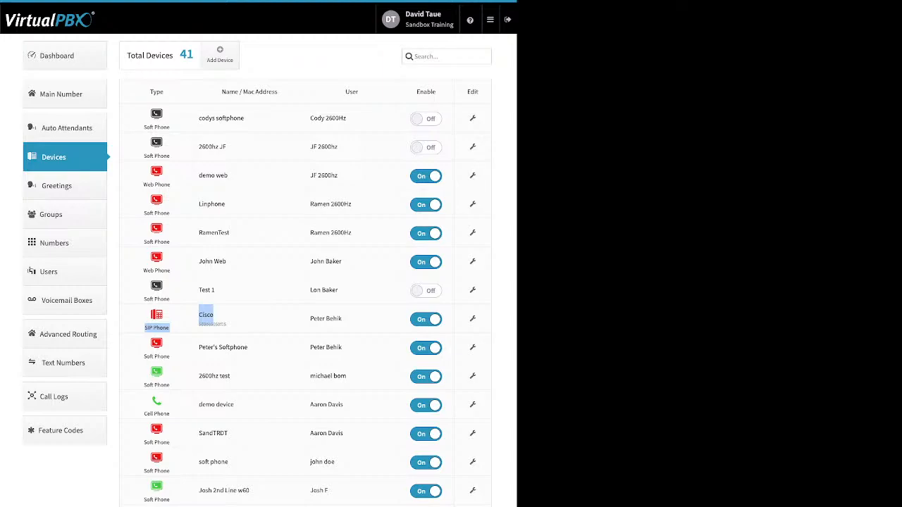
pyautogui.click(219, 55)
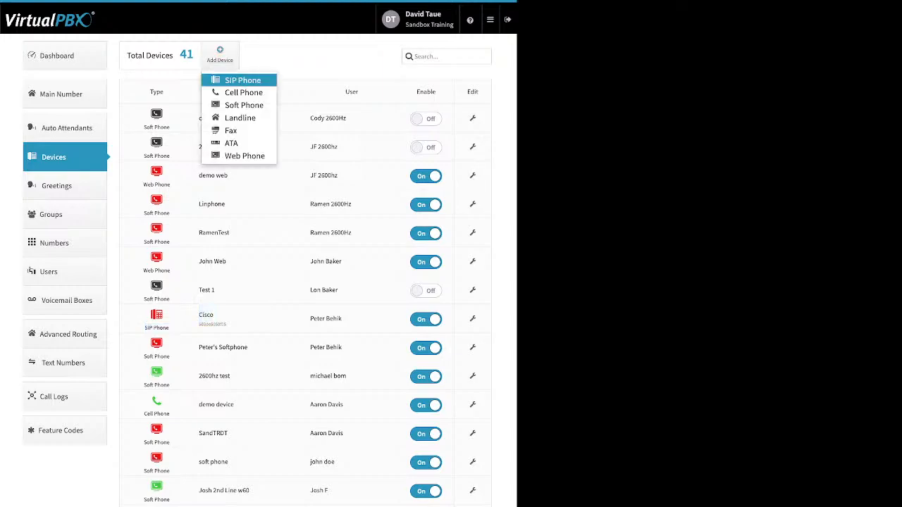
pyautogui.click(243, 79)
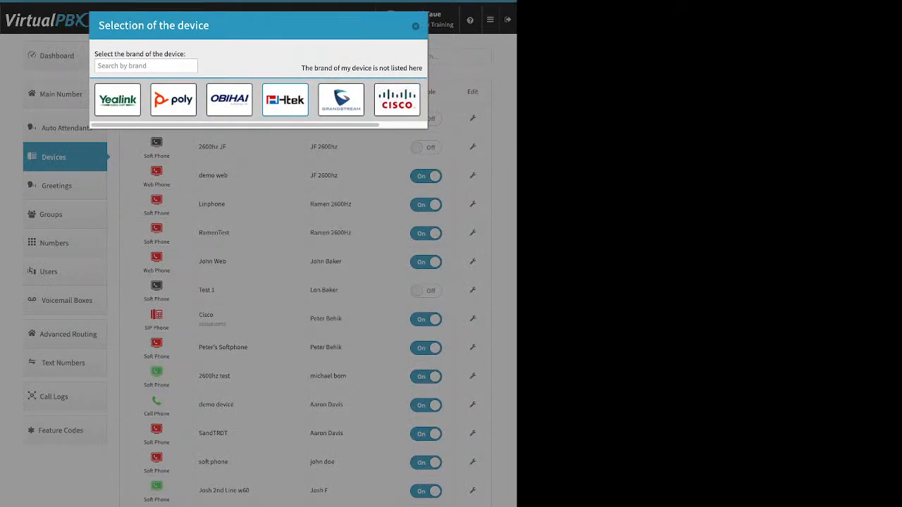
pyautogui.click(285, 99)
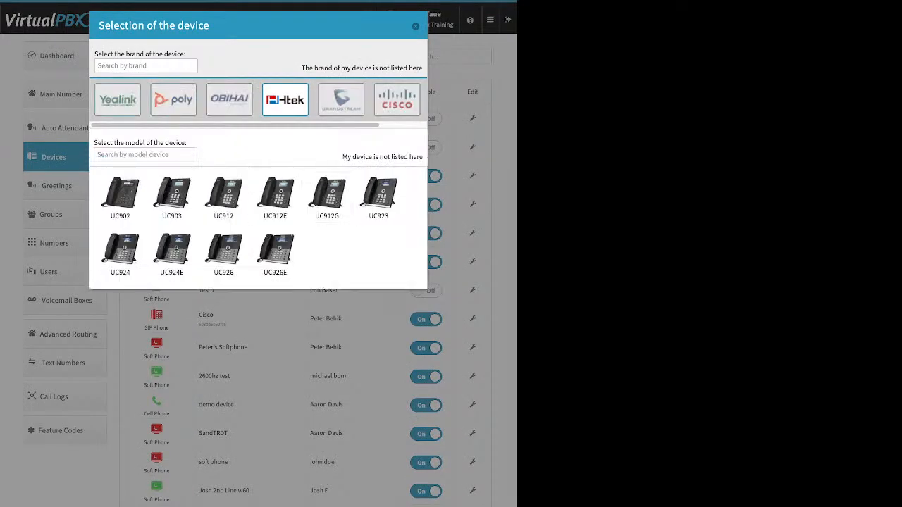
pyautogui.click(116, 99)
pyautogui.scroll(-5, 274, 232)
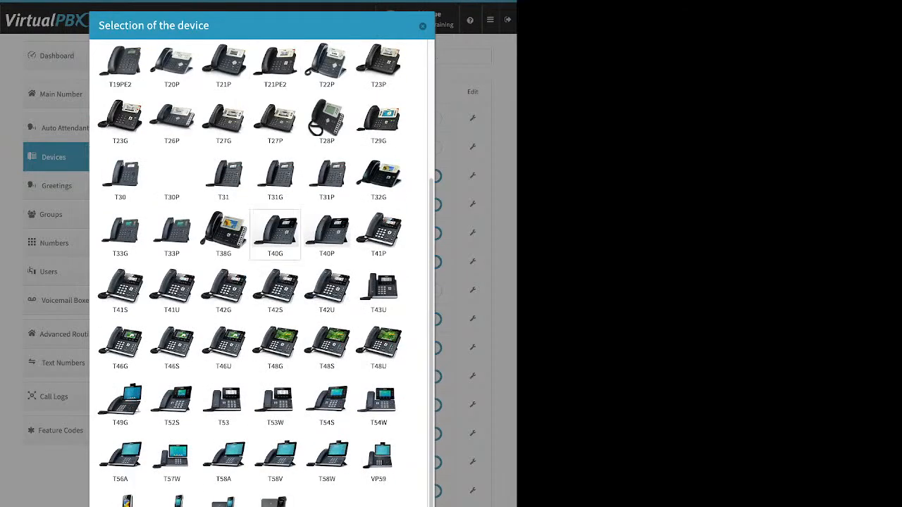
pyautogui.scroll(3, 275, 232)
# Select the Cisco 525g model for a new SIP phone, review its device name and MAC address fields, and leave without creating it
pyautogui.click(397, 99)
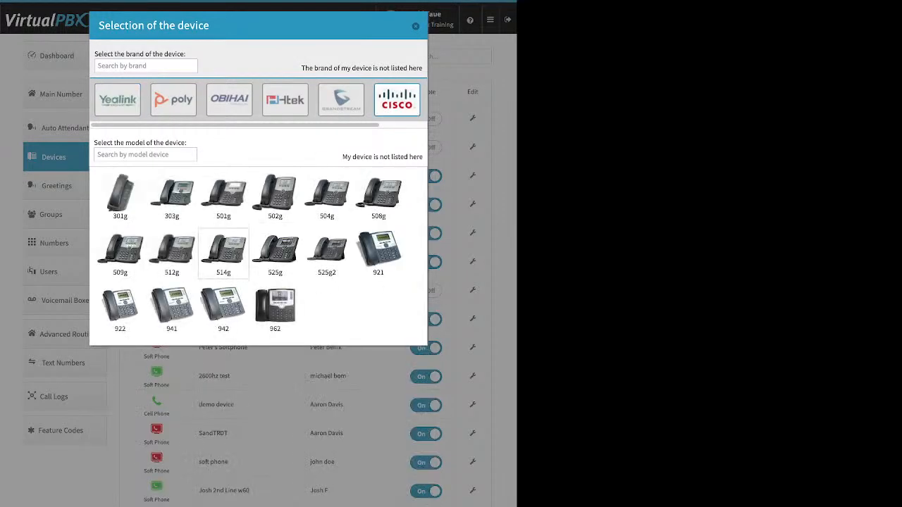
pyautogui.click(274, 253)
pyautogui.click(231, 386)
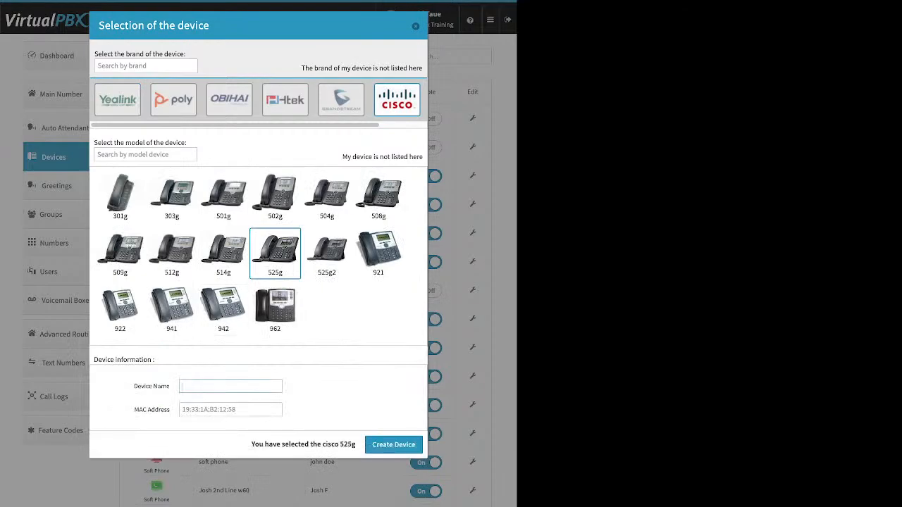
pyautogui.moveTo(134, 386); pyautogui.dragTo(169, 386)
pyautogui.moveTo(134, 409); pyautogui.dragTo(169, 410)
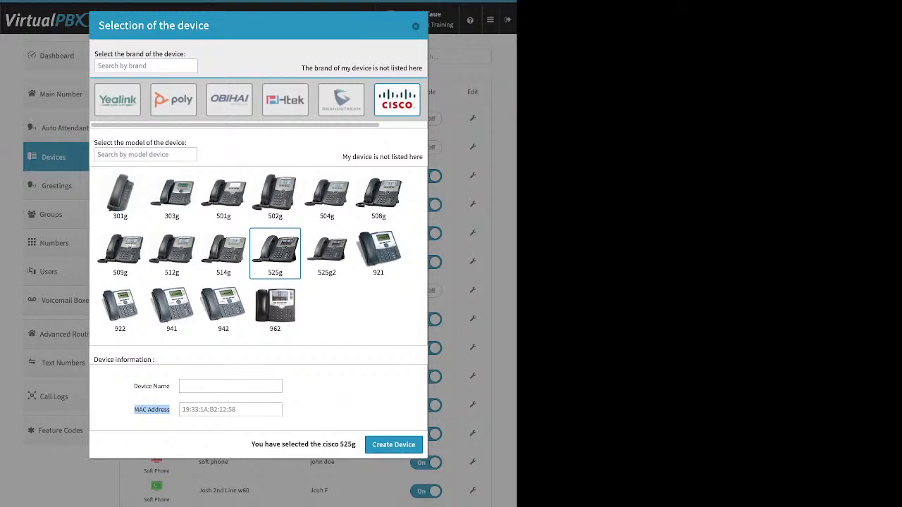
pyautogui.press('Escape')
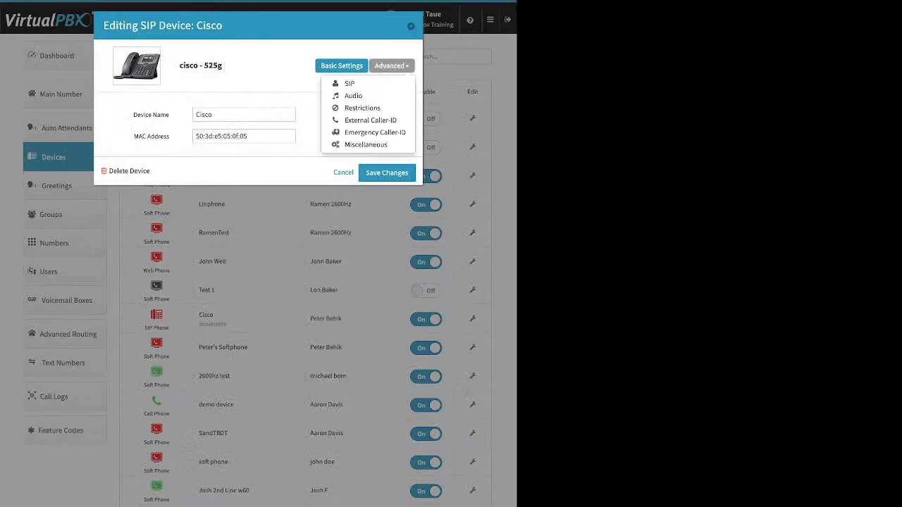
# Review the Miscellaneous advanced settings of the existing Cisco SIP phone
pyautogui.click(365, 144)
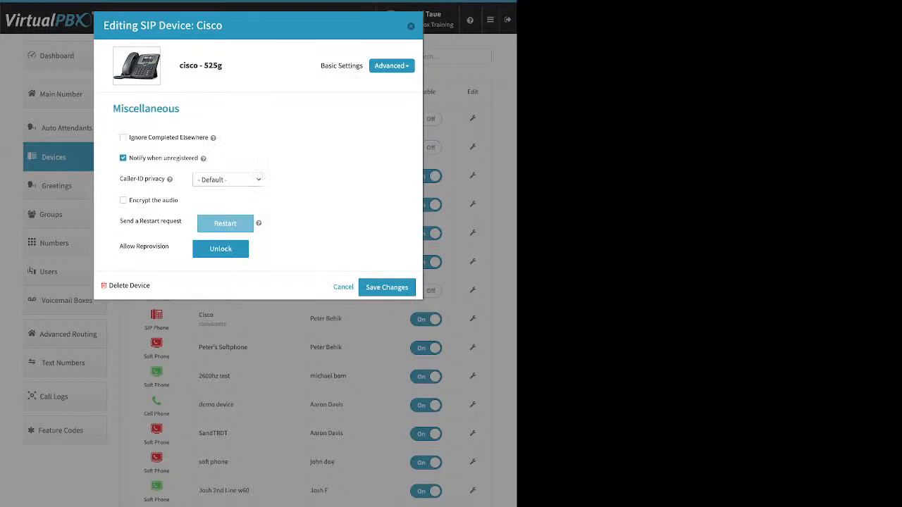
pyautogui.press('Escape')
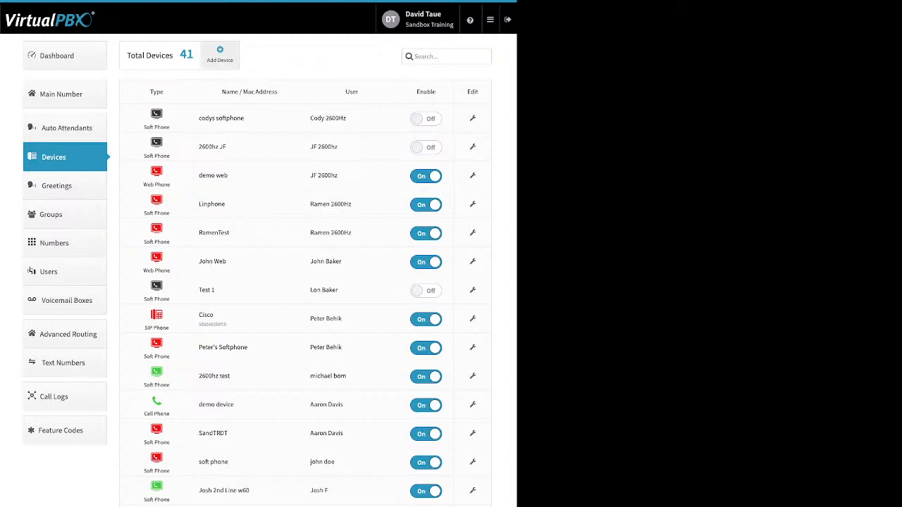
# Review the device name and number fields for adding a cell phone, and close the form without creating it
pyautogui.click(220, 54)
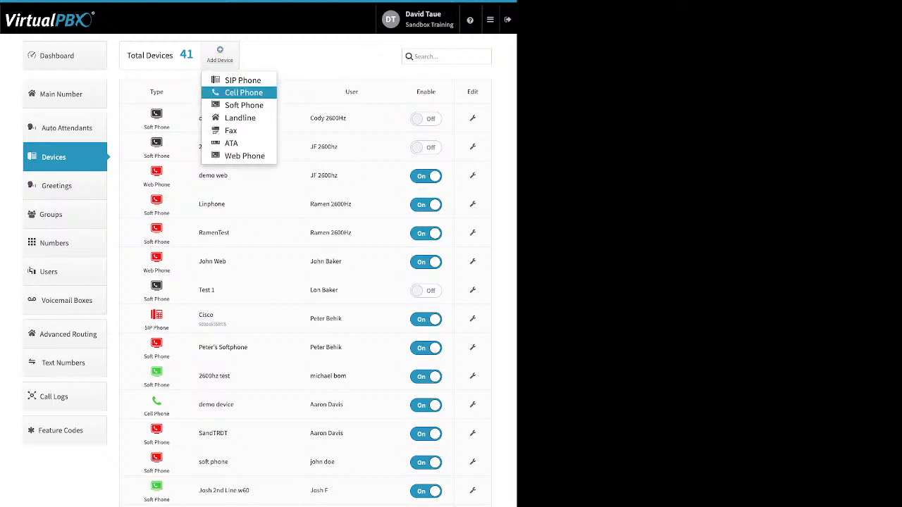
pyautogui.click(243, 93)
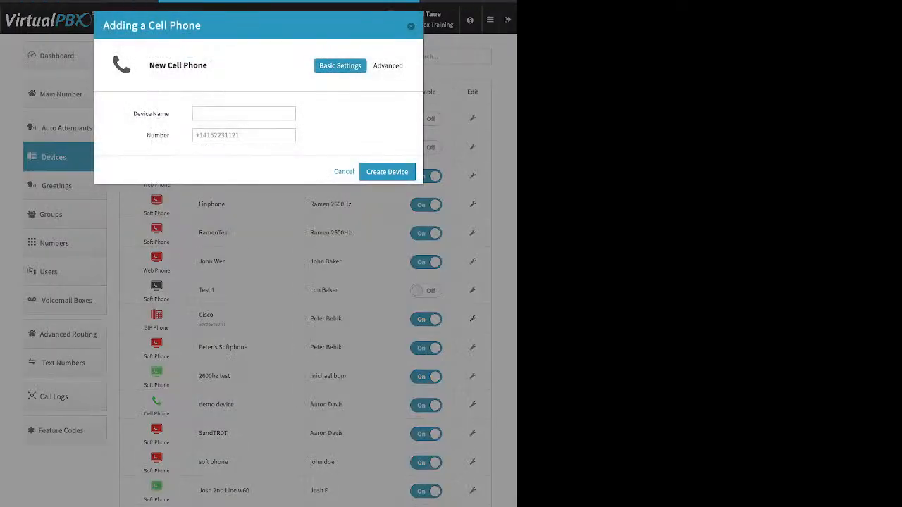
pyautogui.tripleClick(150, 114)
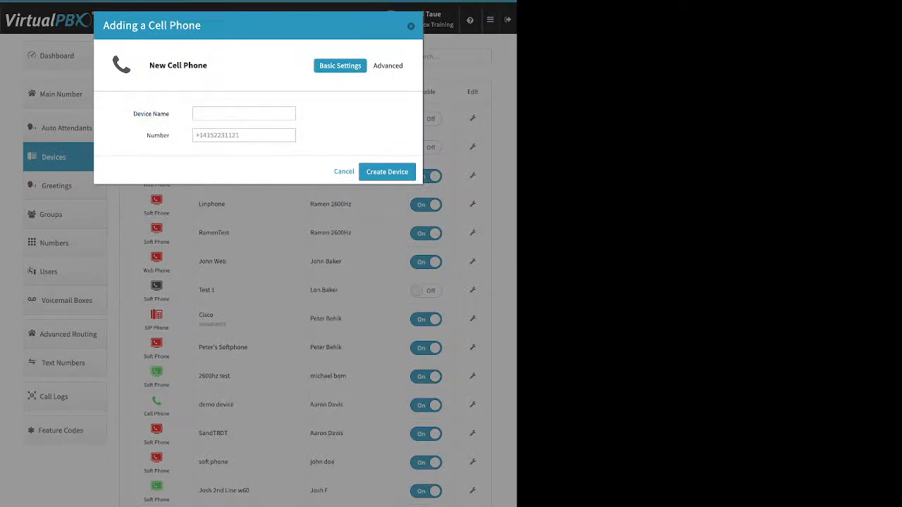
pyautogui.doubleClick(157, 136)
pyautogui.press('Escape')
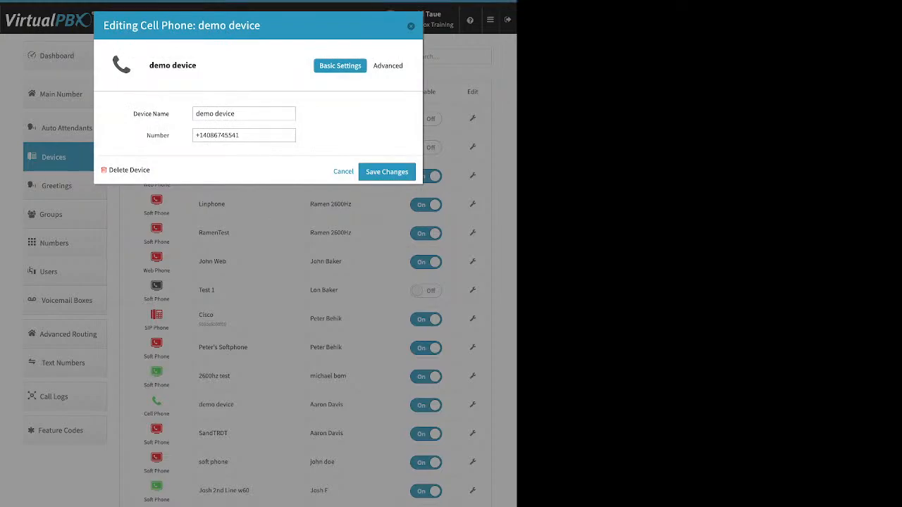
# Examine the basic settings and advanced options of the "demo device" cell phone
pyautogui.click(390, 65)
pyautogui.click(377, 83)
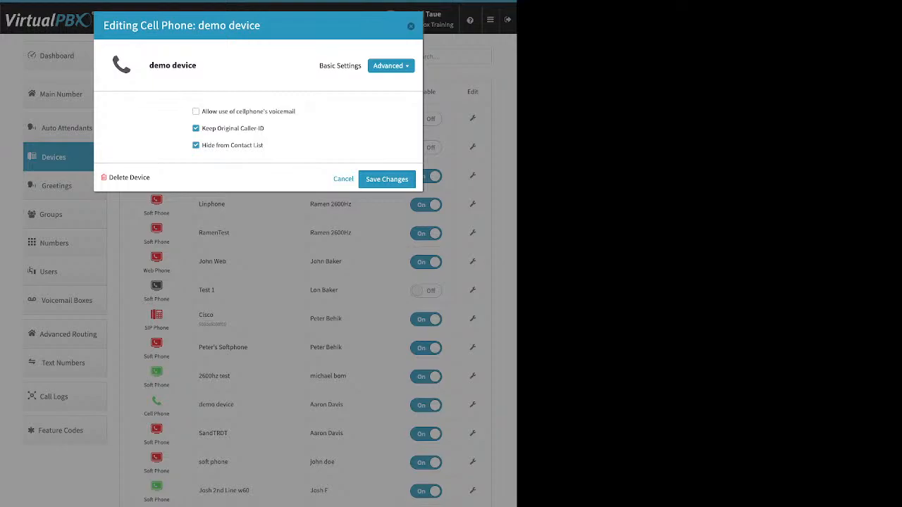
pyautogui.click(339, 65)
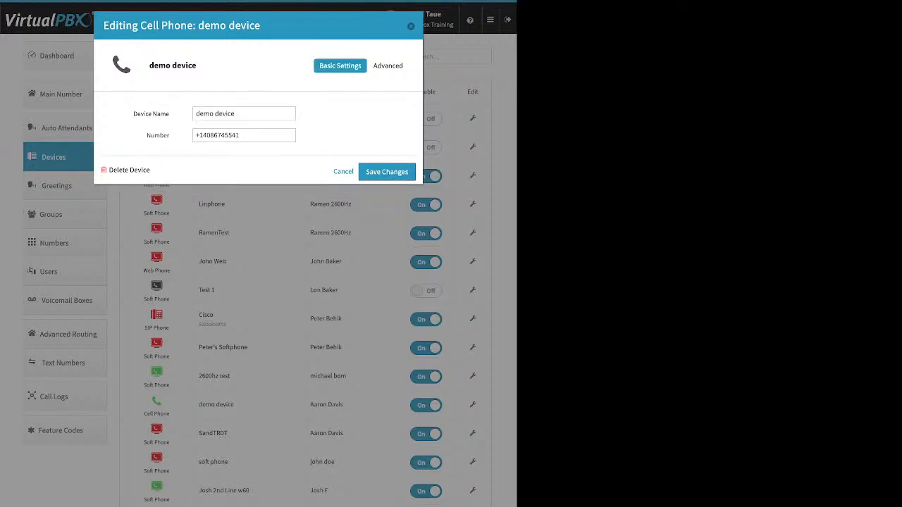
pyautogui.click(388, 66)
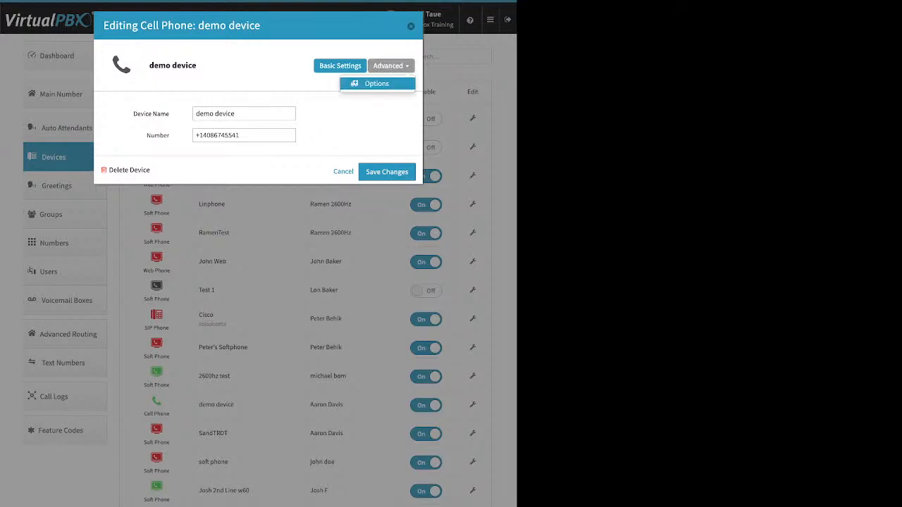
pyautogui.click(377, 83)
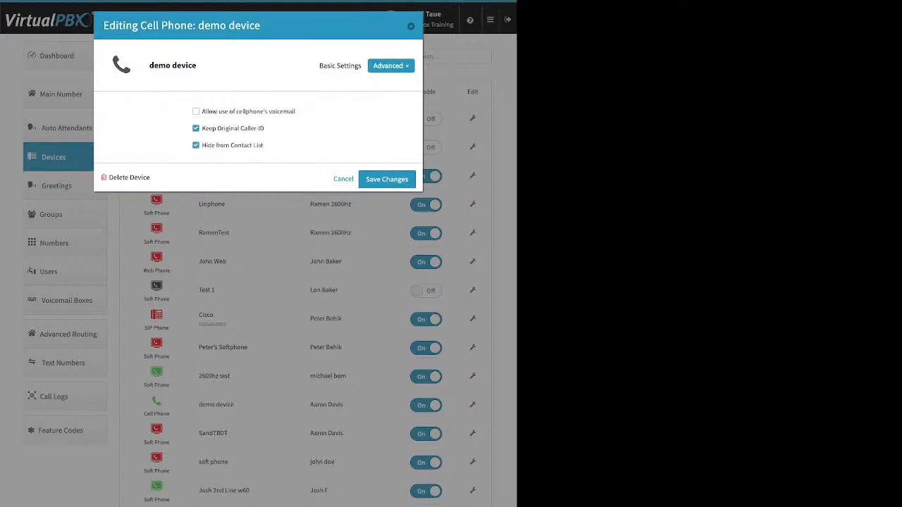
# Allow use of the cellphone's voicemail and turn off Keep Original Caller ID for "demo device", and save the changes
pyautogui.moveTo(230, 111); pyautogui.dragTo(295, 112)
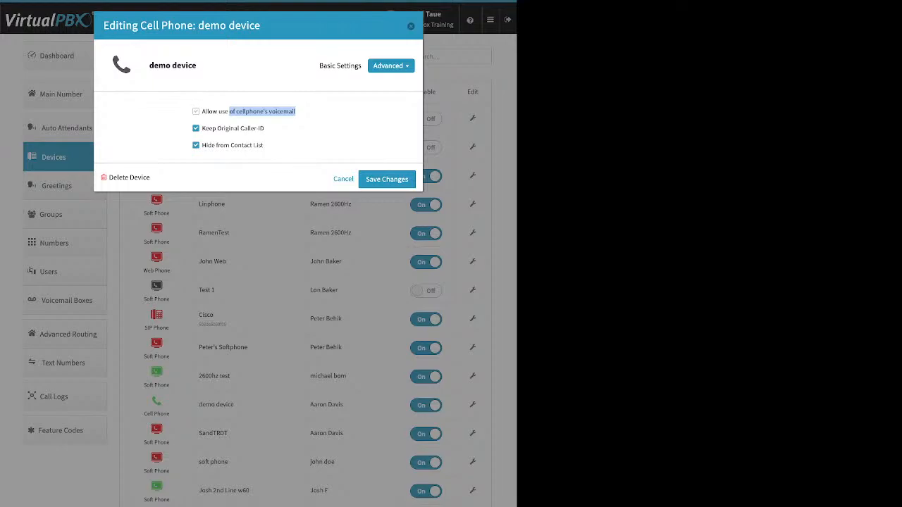
pyautogui.click(196, 111)
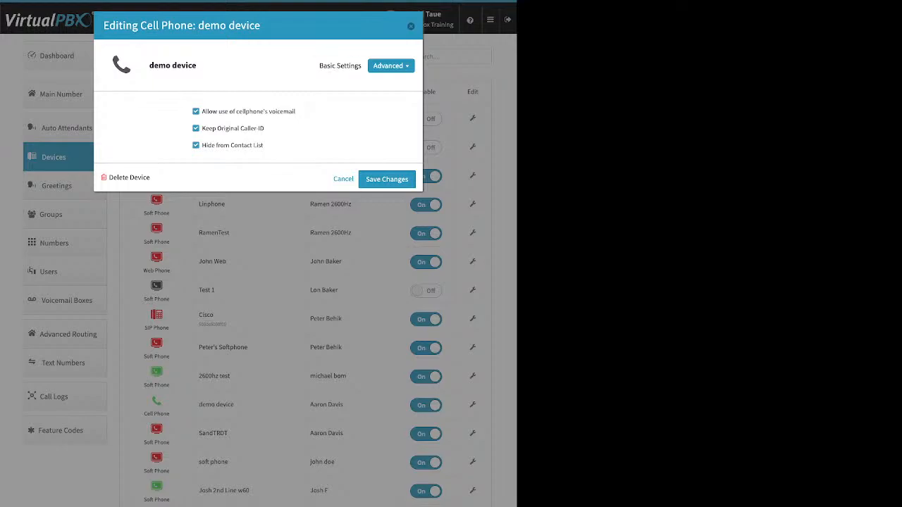
pyautogui.moveTo(265, 128); pyautogui.dragTo(202, 128)
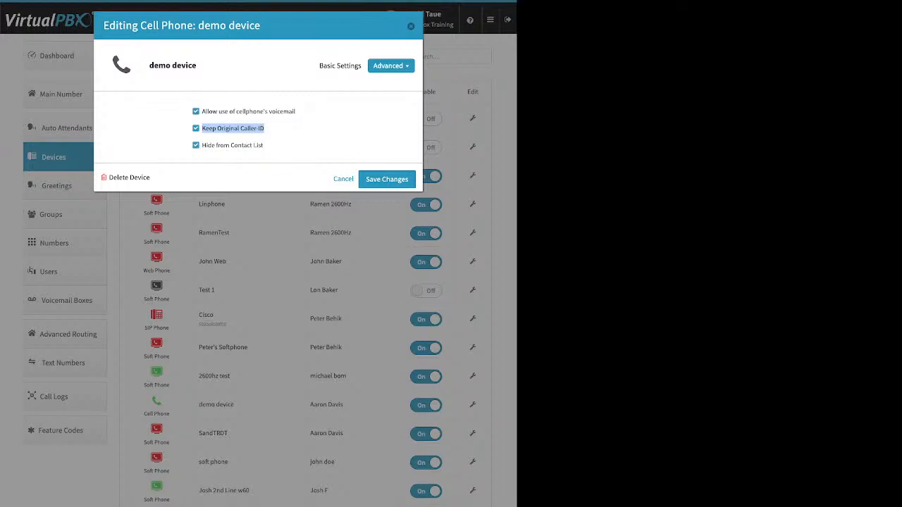
pyautogui.click(195, 128)
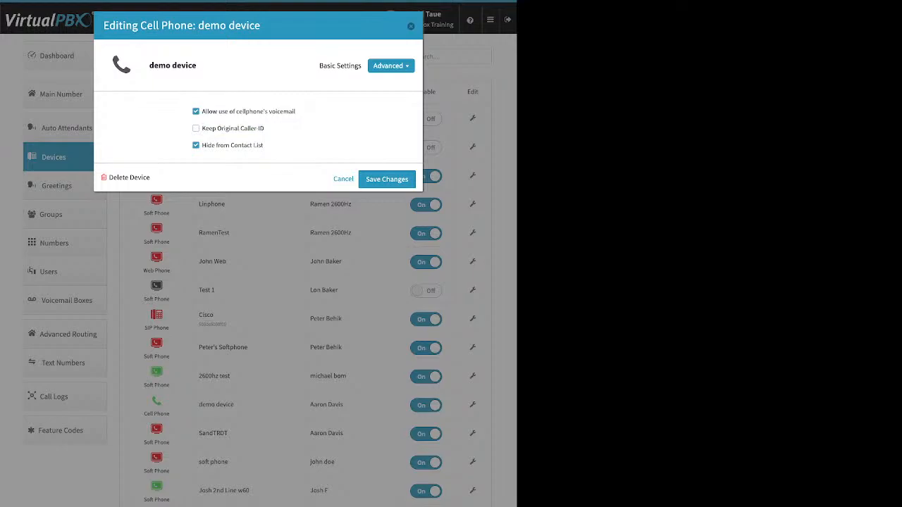
pyautogui.click(386, 179)
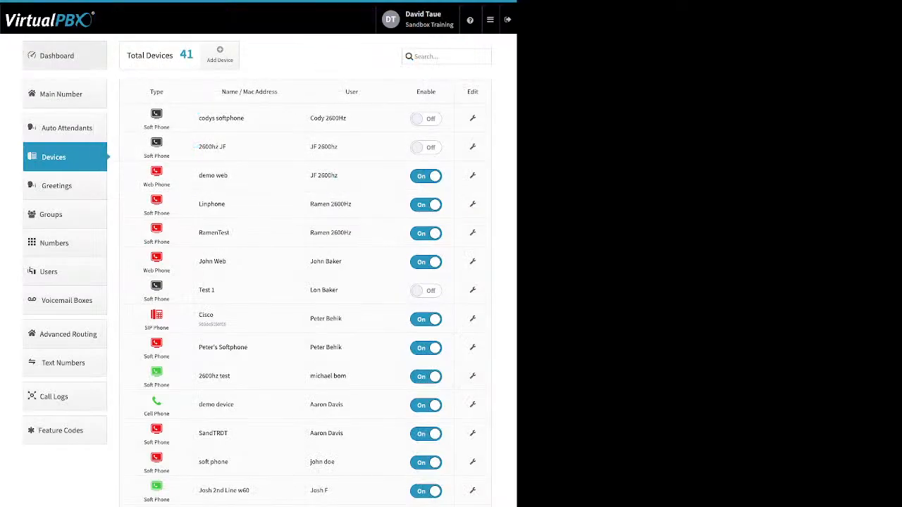
# Review the Company Caller ID number, name and emergency (E911) information from the dashboard
pyautogui.click(65, 56)
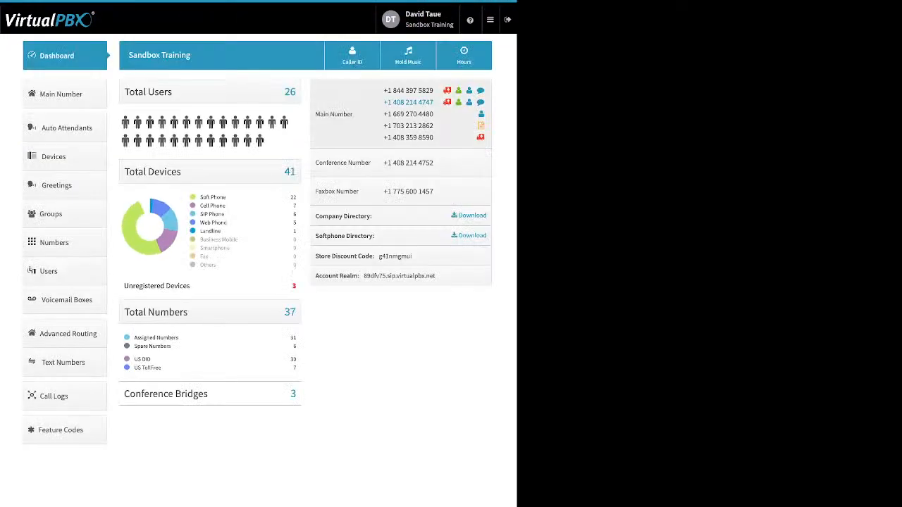
pyautogui.click(352, 55)
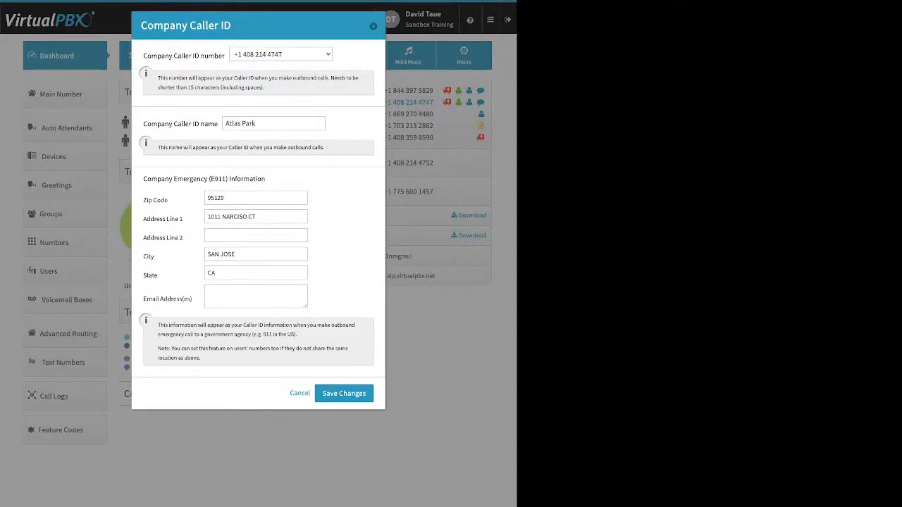
pyautogui.press('Escape')
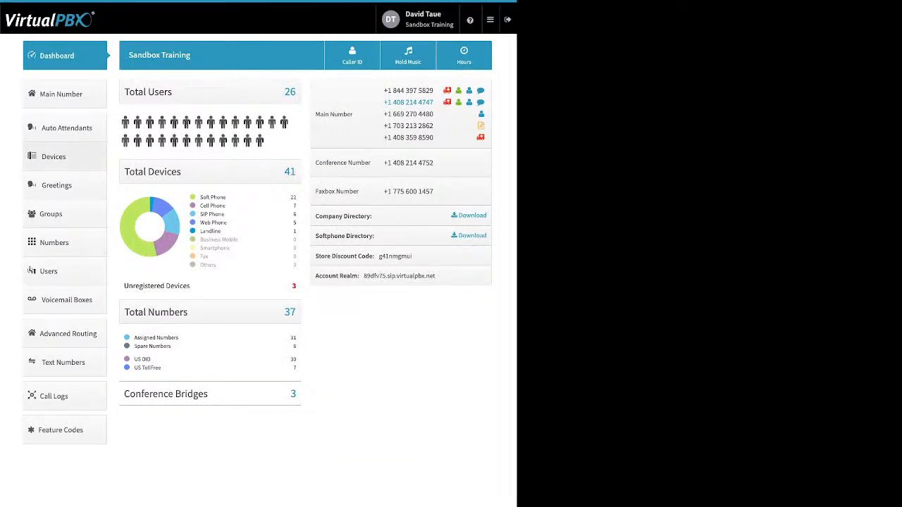
# Start adding a soft phone to the devices and review its device name, SIP username, SIP password and realm
pyautogui.click(64, 156)
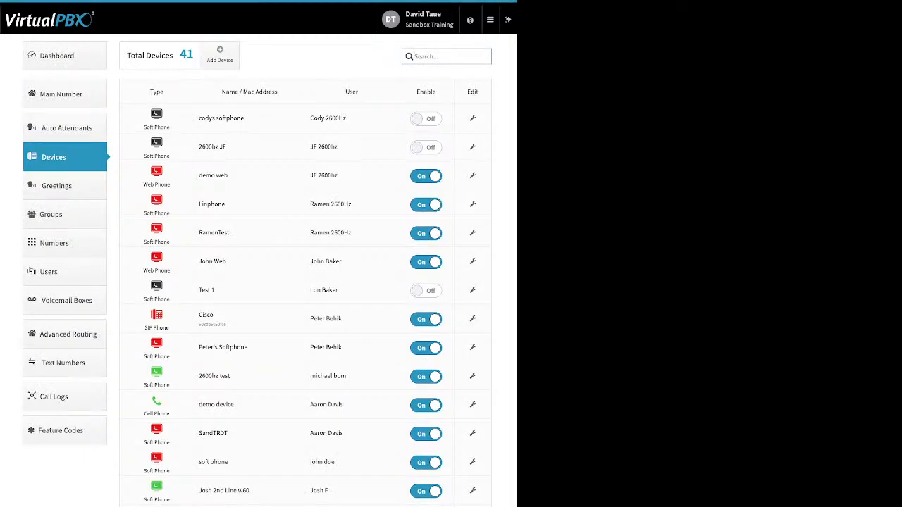
pyautogui.click(220, 55)
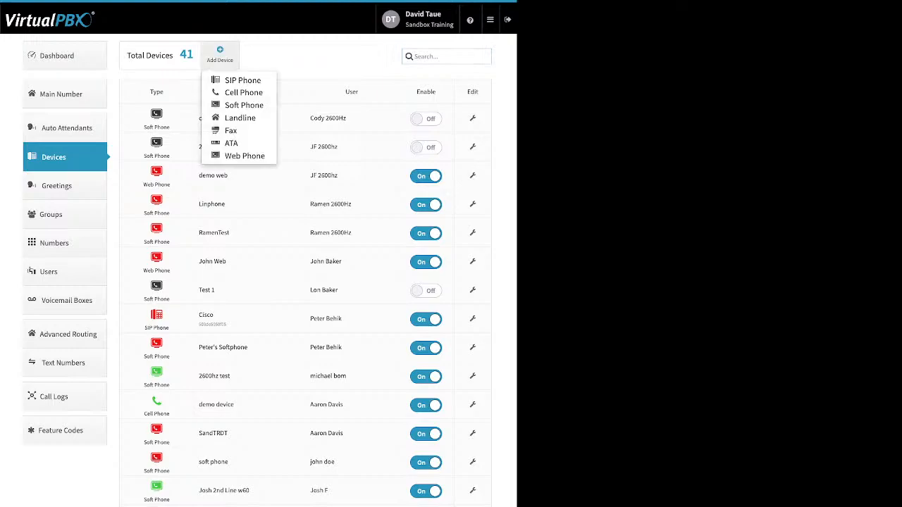
pyautogui.click(244, 105)
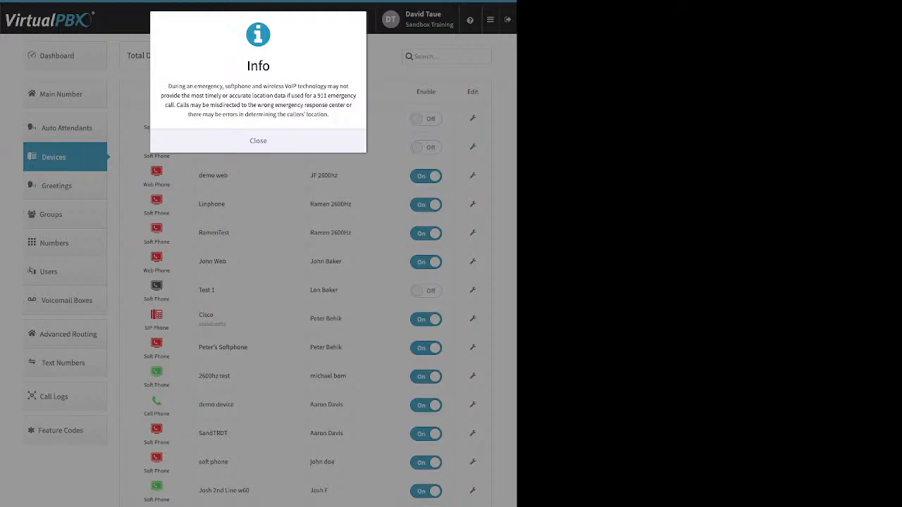
pyautogui.press('Escape')
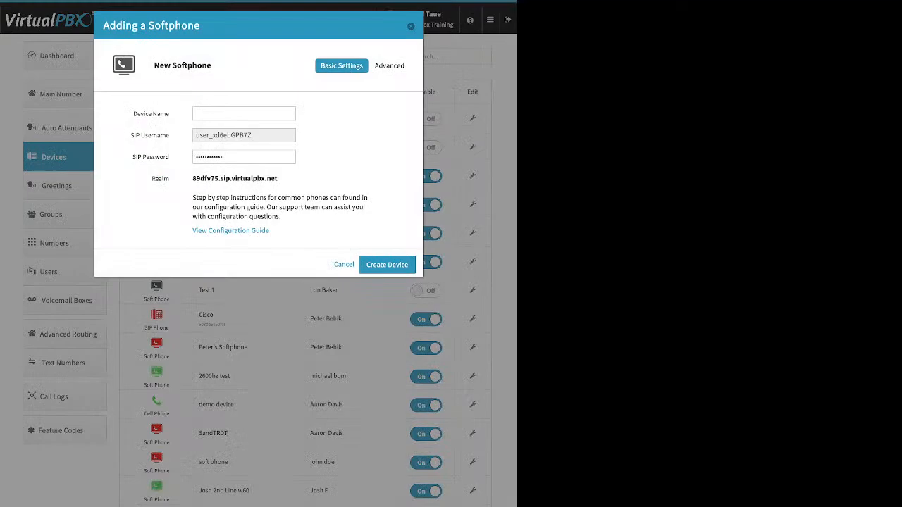
pyautogui.click(244, 113)
pyautogui.click(223, 135)
pyautogui.doubleClick(223, 136)
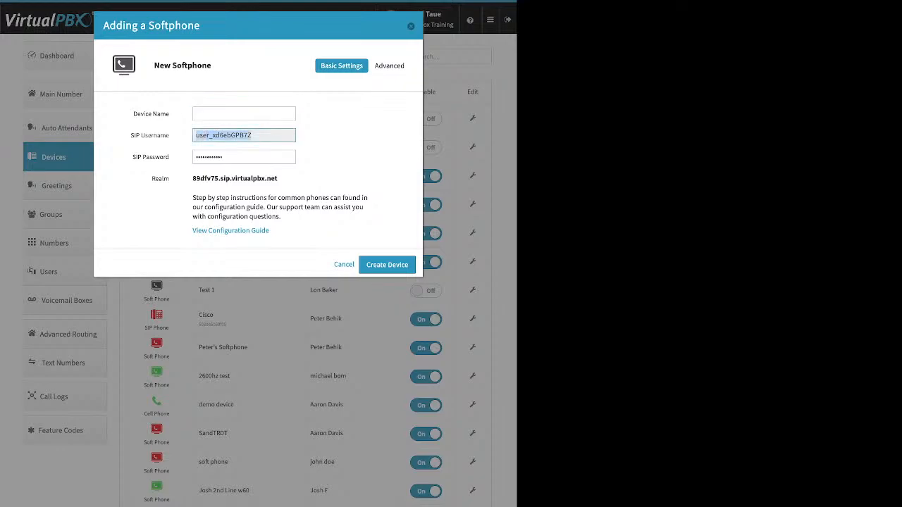
pyautogui.click(219, 156)
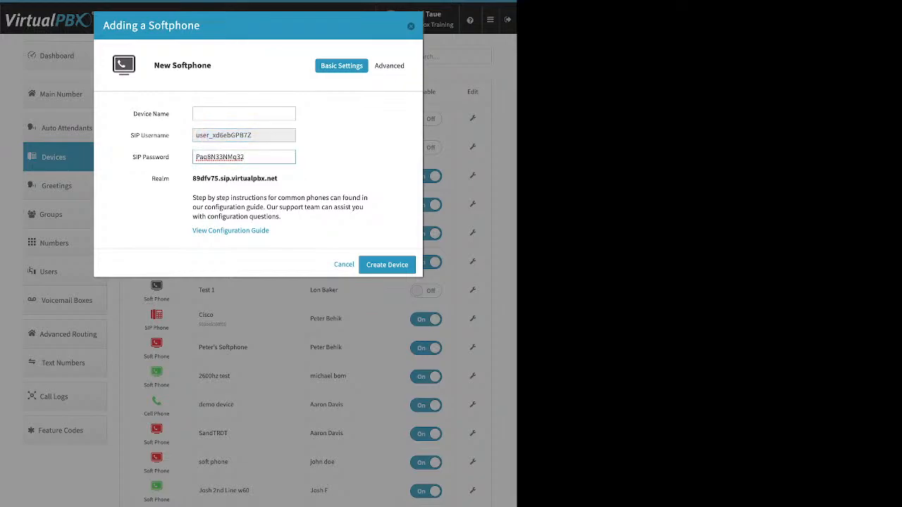
pyautogui.doubleClick(218, 157)
pyautogui.moveTo(277, 178); pyautogui.dragTo(195, 178)
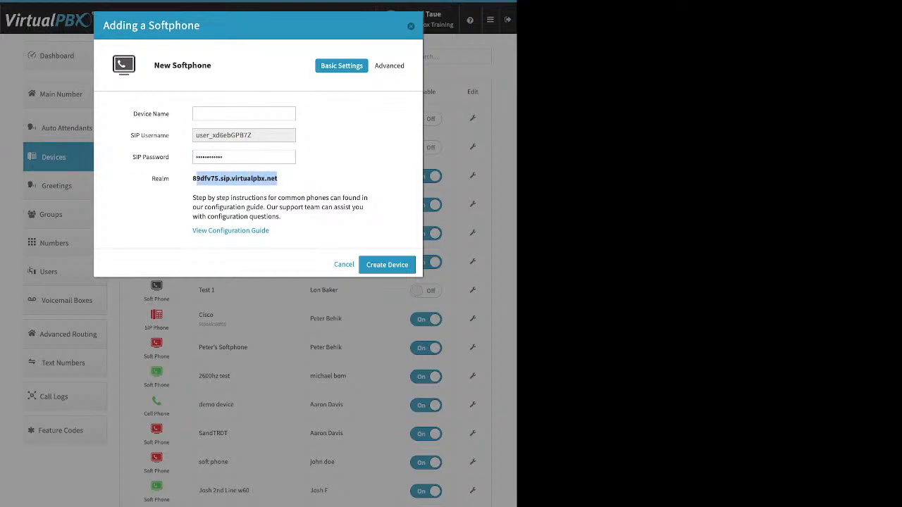
# Leave the soft phone form, start adding a web phone, review its basic settings and close it without creating the device
pyautogui.click(195, 178)
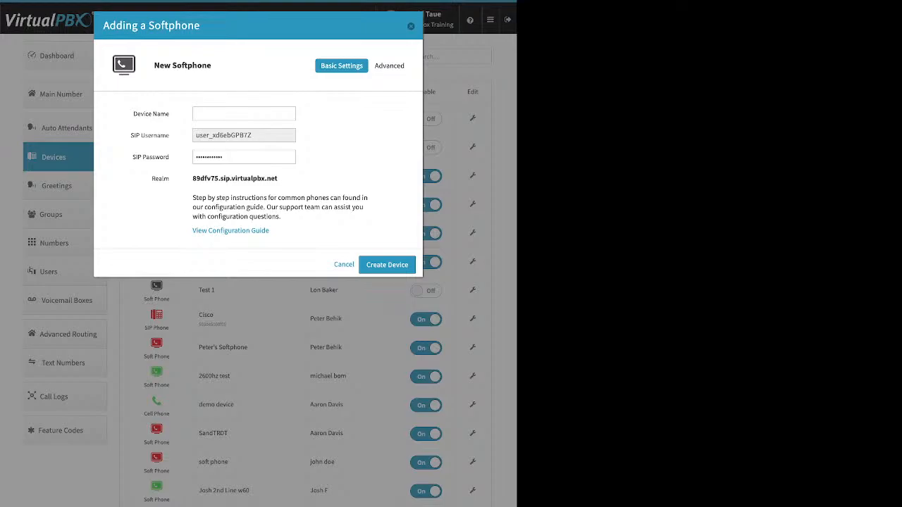
pyautogui.press('Escape')
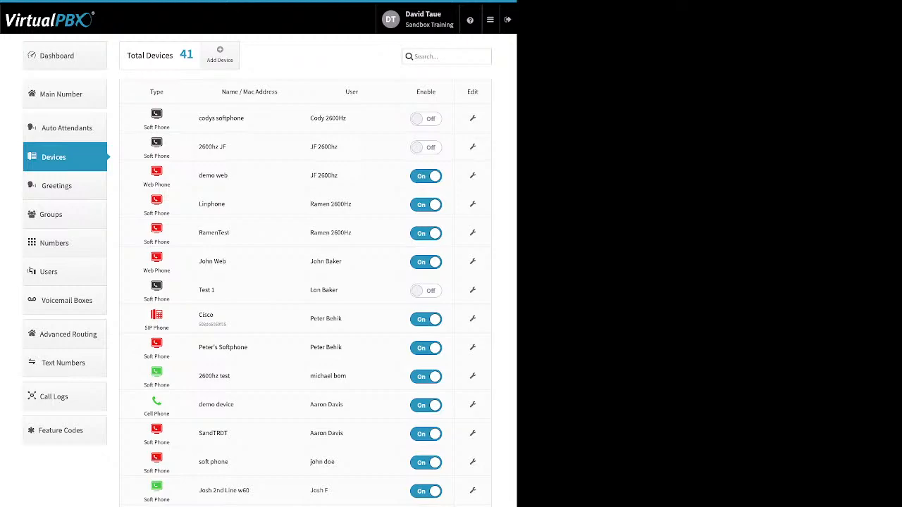
pyautogui.click(220, 55)
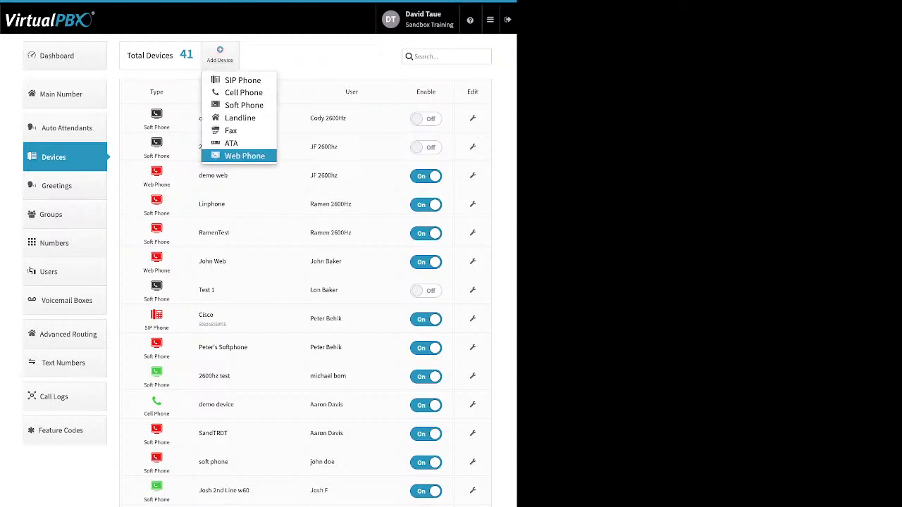
pyautogui.click(243, 156)
pyautogui.click(258, 140)
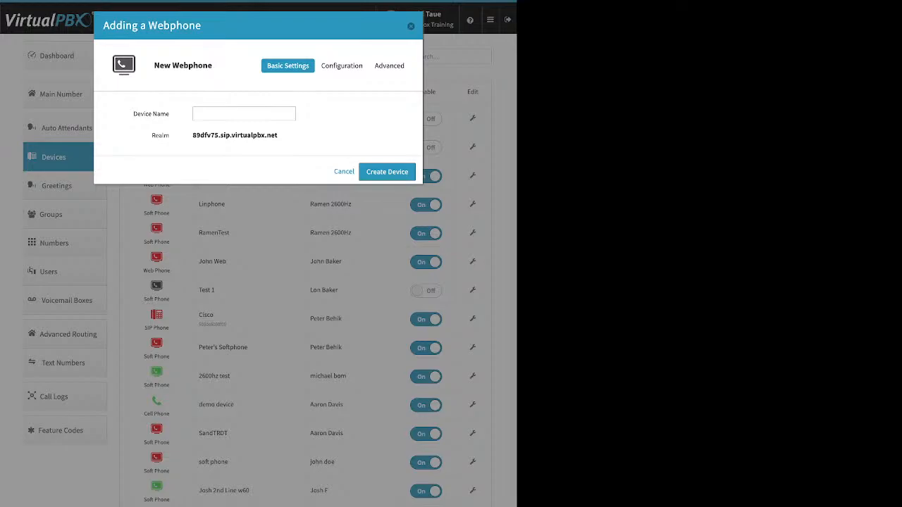
pyautogui.press('Escape')
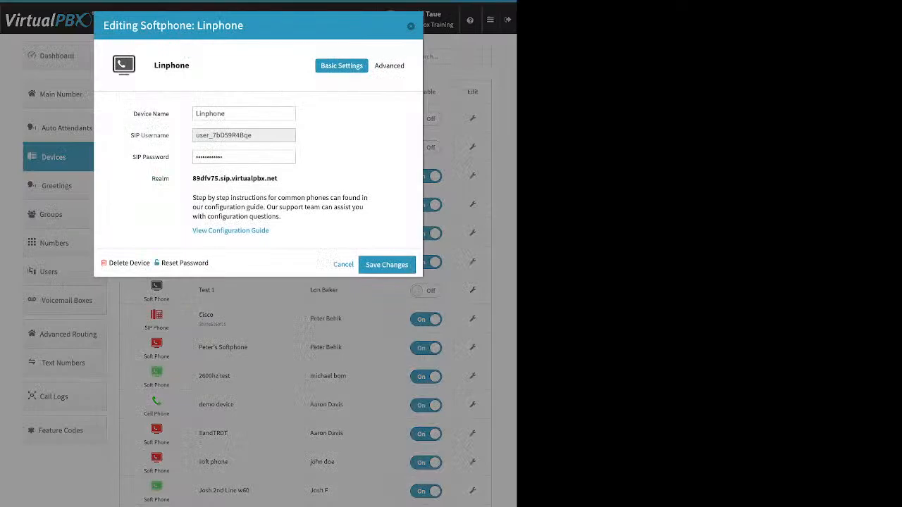
# Add the G711a / PCMA - 64kbps (Elsewhere) and G711u / PCMU - 64kbps (NA) codecs to the Linphone soft phone's selected audio codecs
pyautogui.click(391, 66)
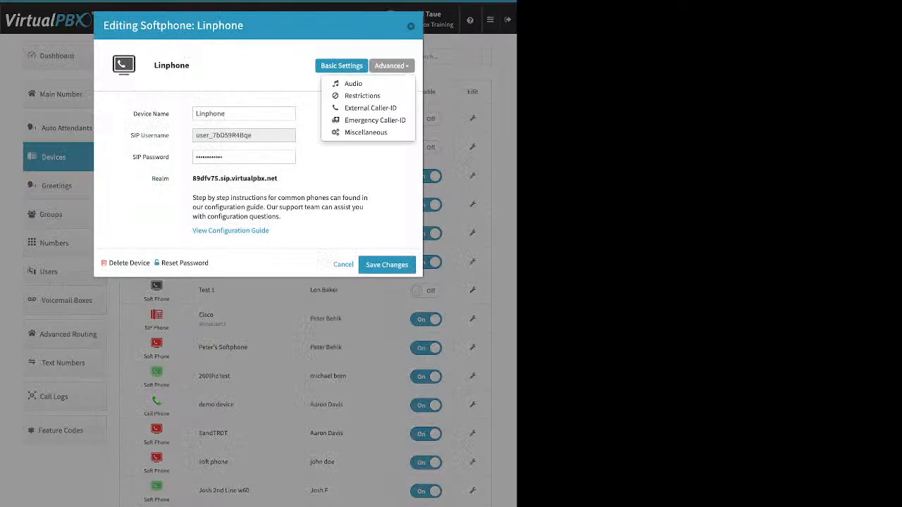
pyautogui.click(353, 83)
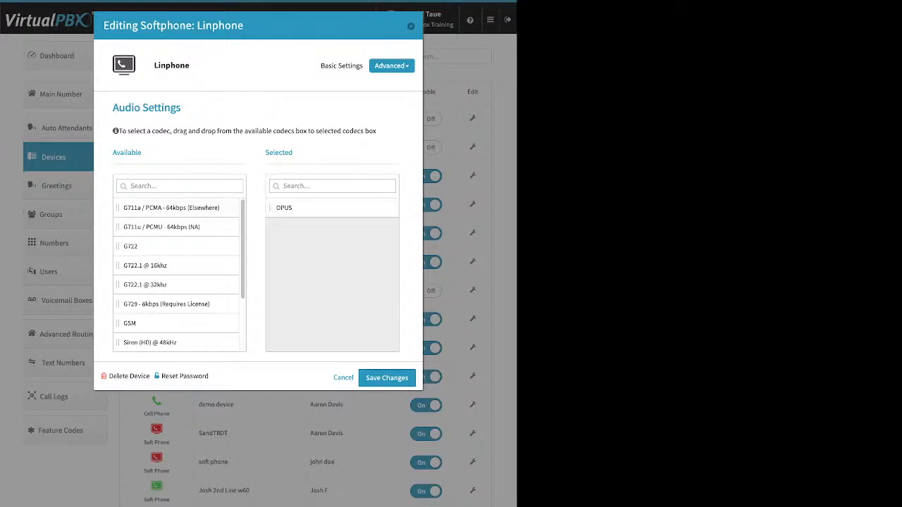
pyautogui.moveTo(171, 207); pyautogui.dragTo(310, 264)
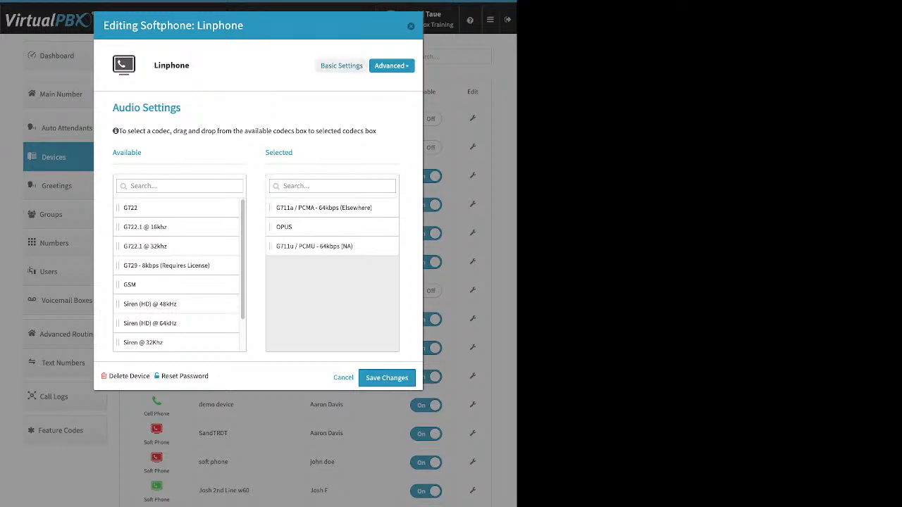
pyautogui.click(341, 66)
# Review Linphone's Emergency Caller-ID setting and the e911 numbers available for it, and leave the device without saving
pyautogui.click(391, 65)
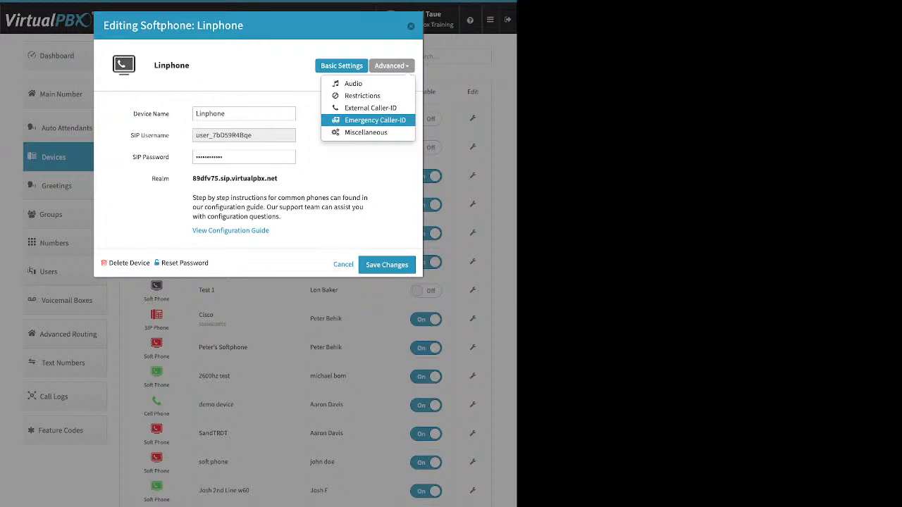
pyautogui.click(375, 120)
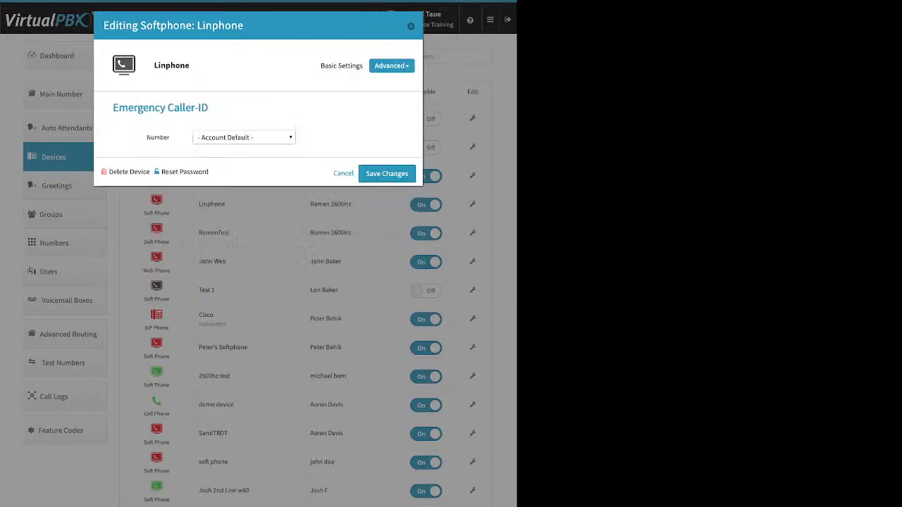
pyautogui.click(244, 137)
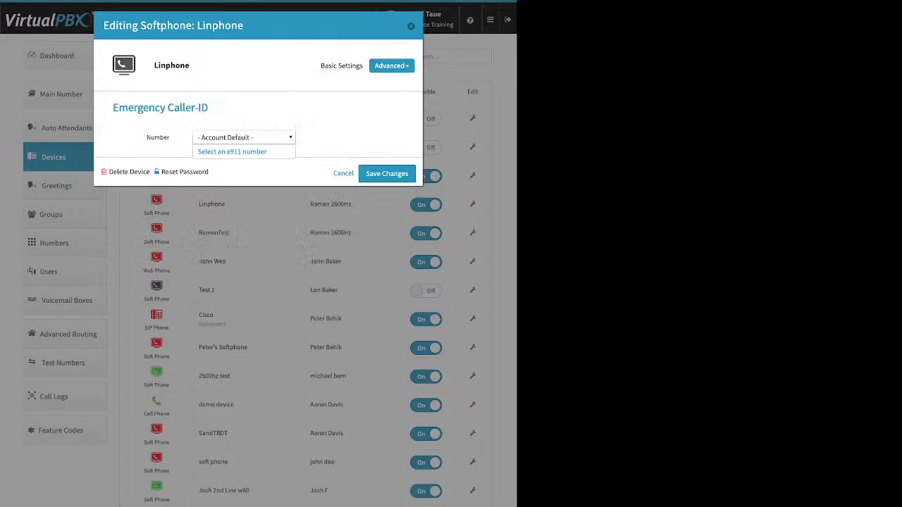
pyautogui.click(232, 152)
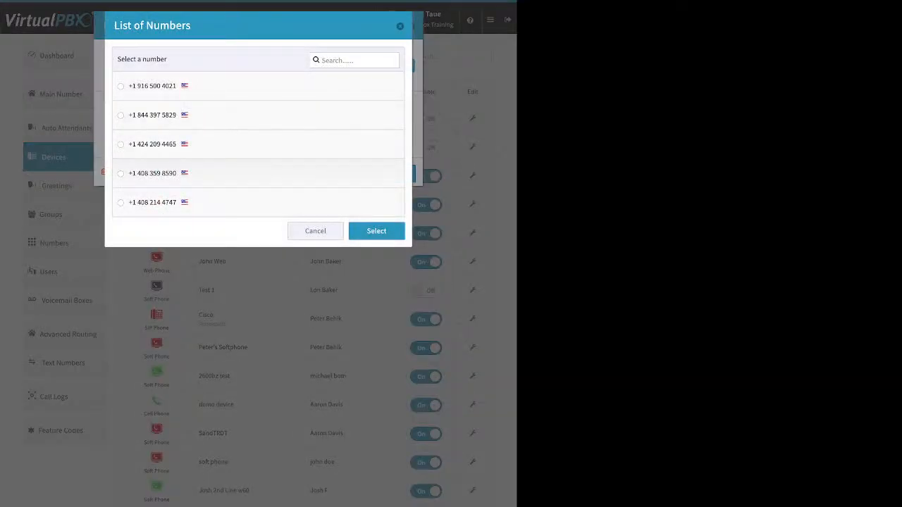
pyautogui.press('Escape')
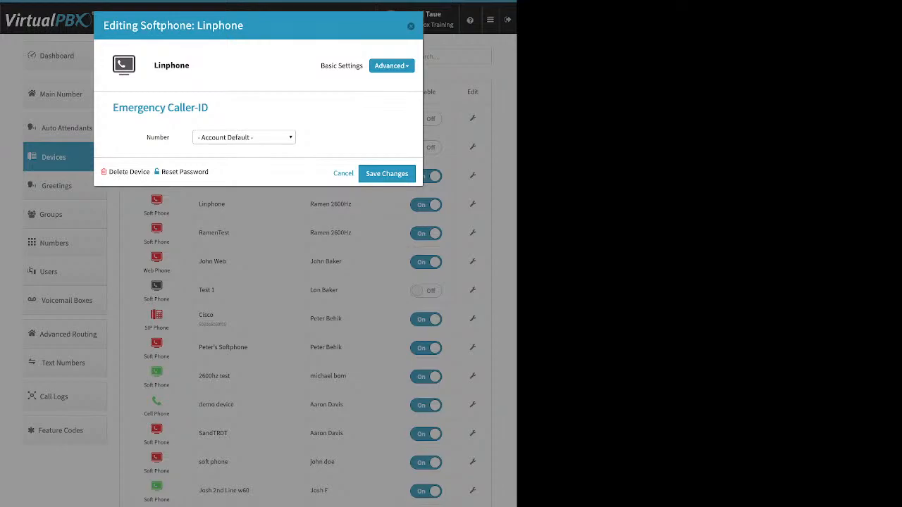
pyautogui.press('Escape')
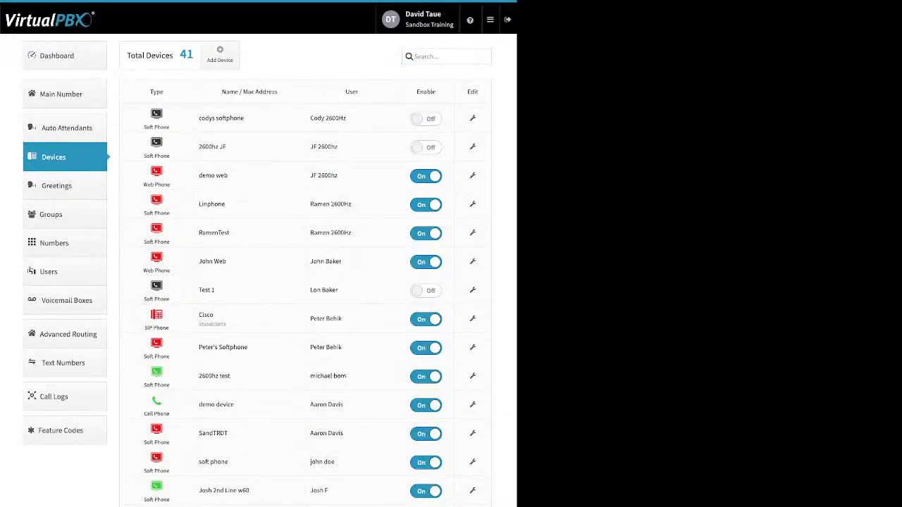
# Examine the names and sources of the greetings, including the editable name of the ext892vm.mp3 greeting
pyautogui.click(65, 186)
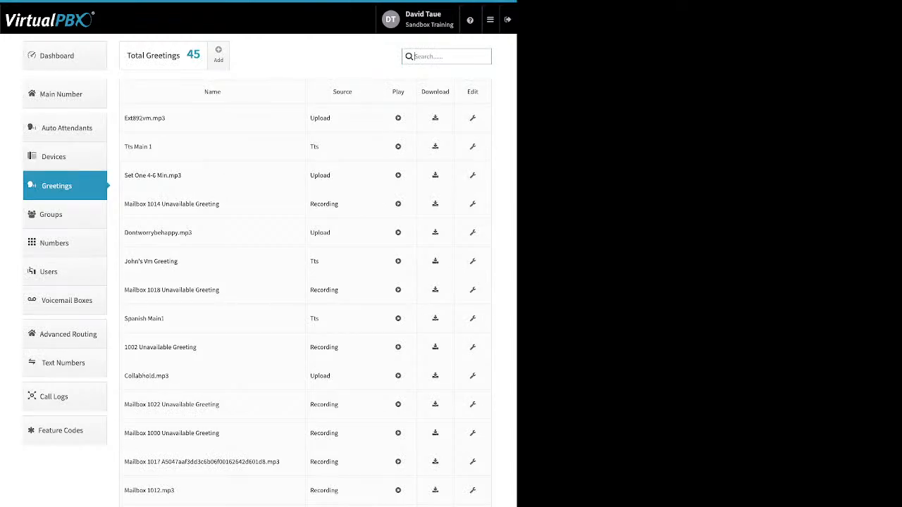
pyautogui.moveTo(165, 117); pyautogui.dragTo(128, 118)
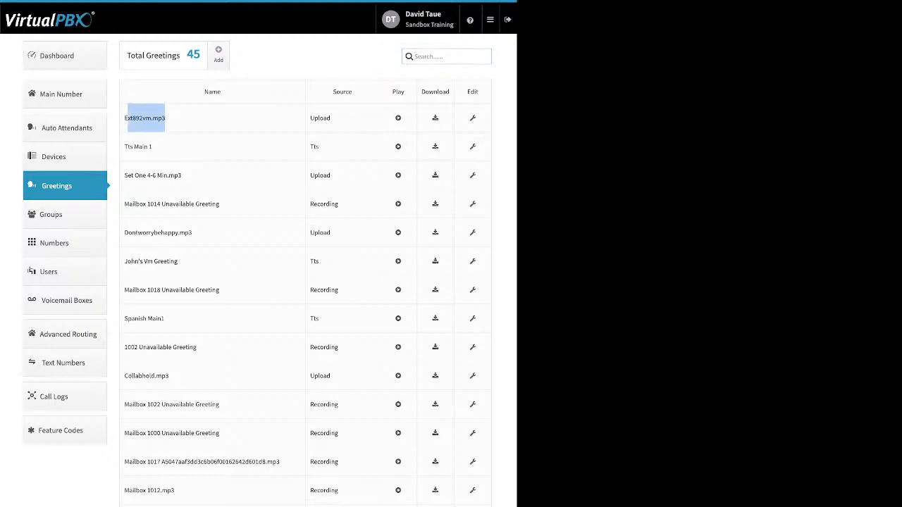
pyautogui.moveTo(333, 118); pyautogui.dragTo(310, 146)
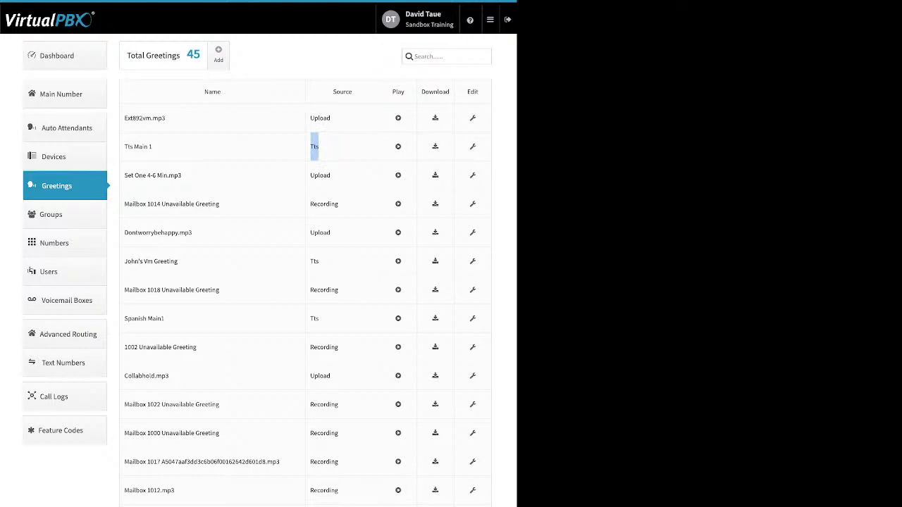
pyautogui.moveTo(341, 203); pyautogui.dragTo(309, 204)
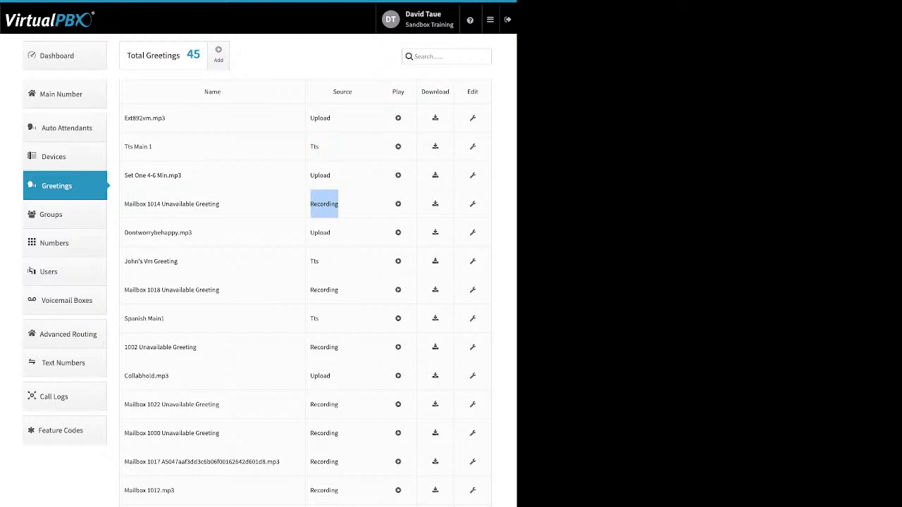
pyautogui.click(324, 204)
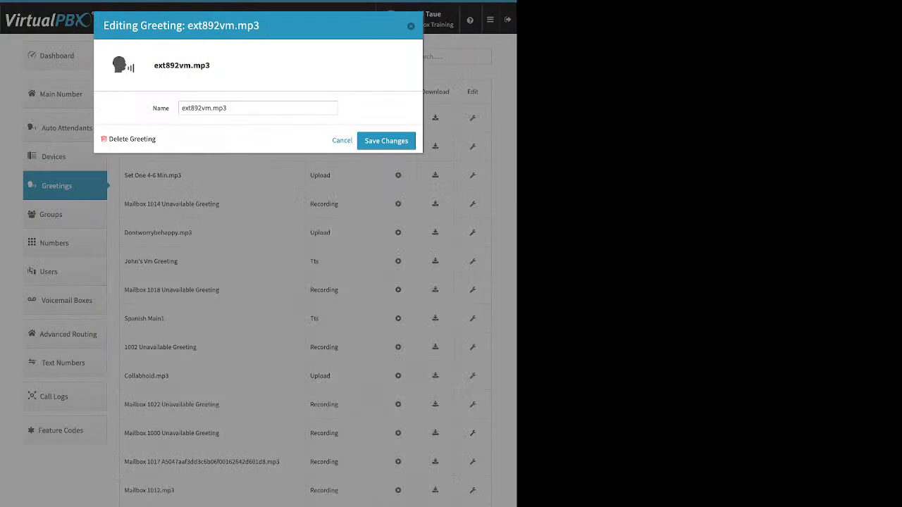
pyautogui.moveTo(228, 108); pyautogui.dragTo(190, 108)
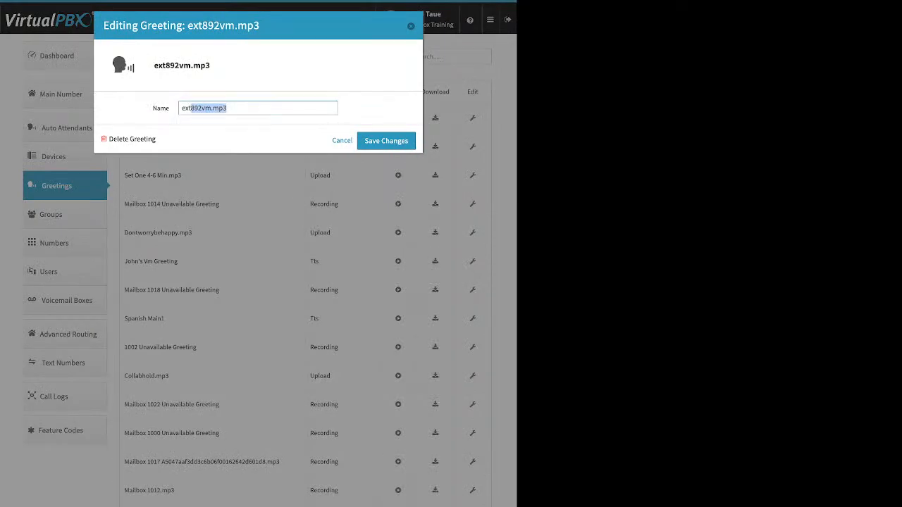
pyautogui.press('Escape')
# Start adding a greeting, review its name and audio file fields, and close the form without creating it
pyautogui.click(218, 55)
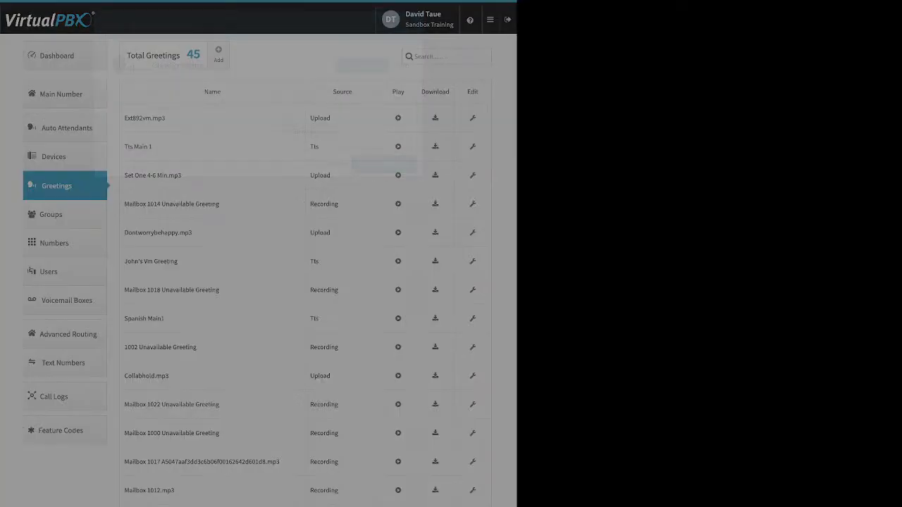
pyautogui.click(182, 108)
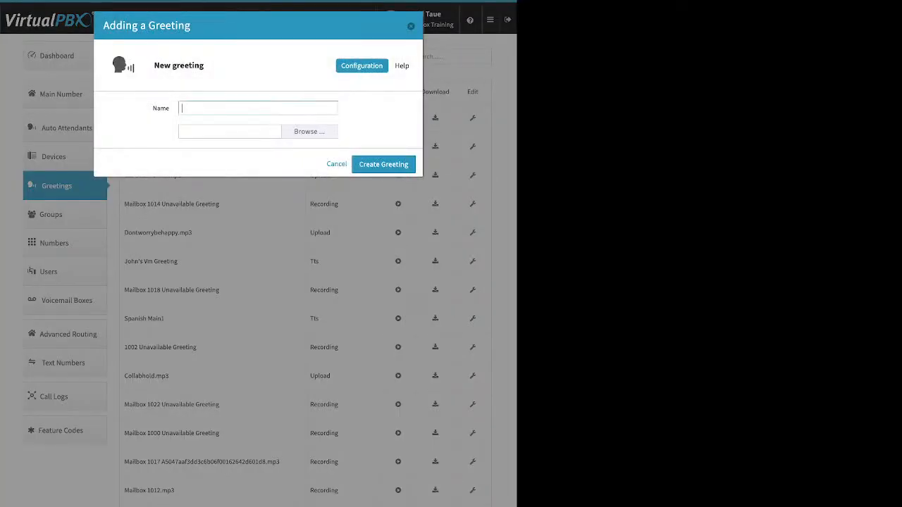
pyautogui.click(182, 131)
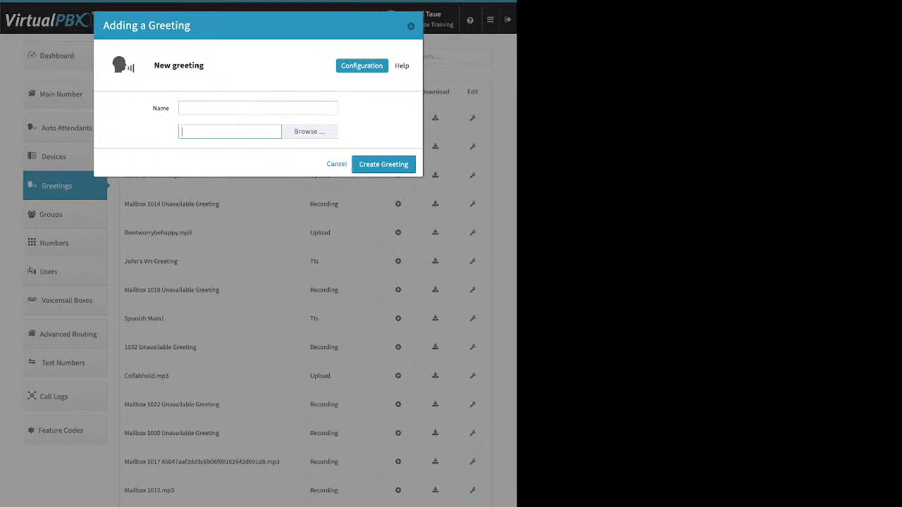
pyautogui.press('Escape')
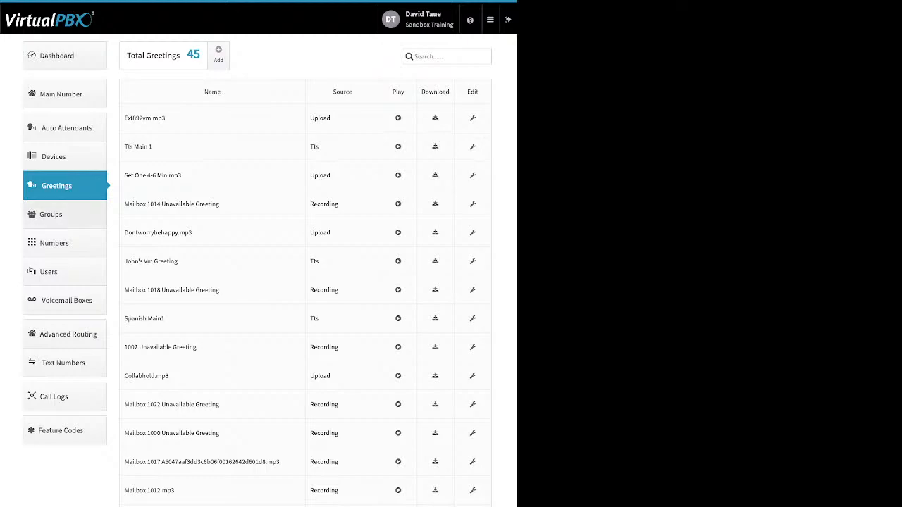
# Go to the groups and start creating a group, reviewing its name and extension fields
pyautogui.click(64, 214)
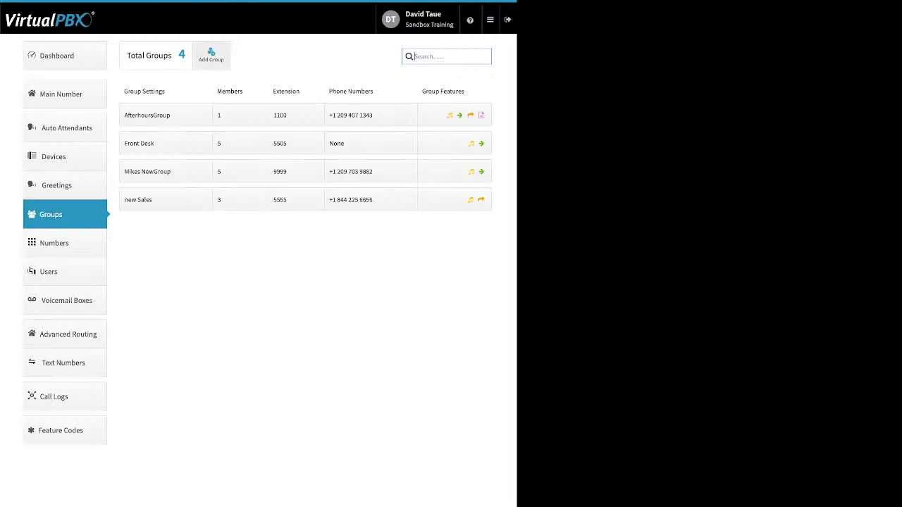
pyautogui.click(210, 55)
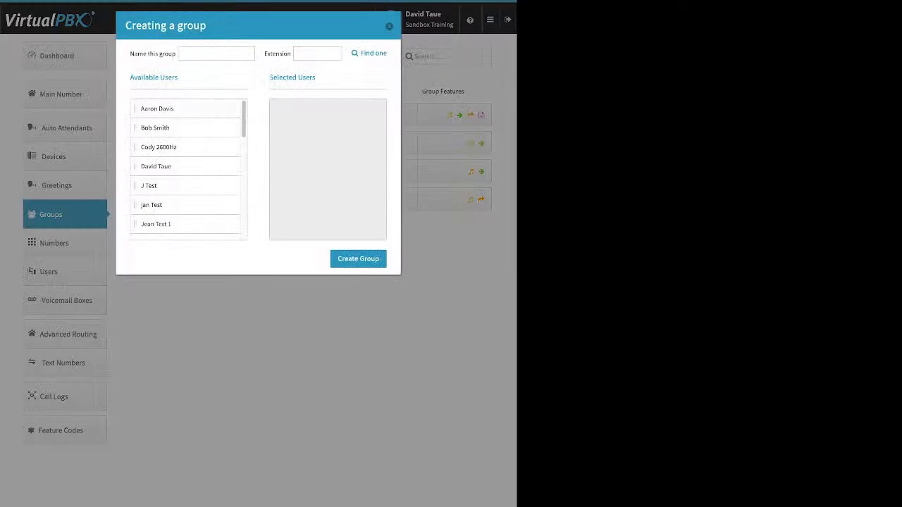
pyautogui.click(215, 53)
pyautogui.moveTo(130, 54); pyautogui.dragTo(165, 54)
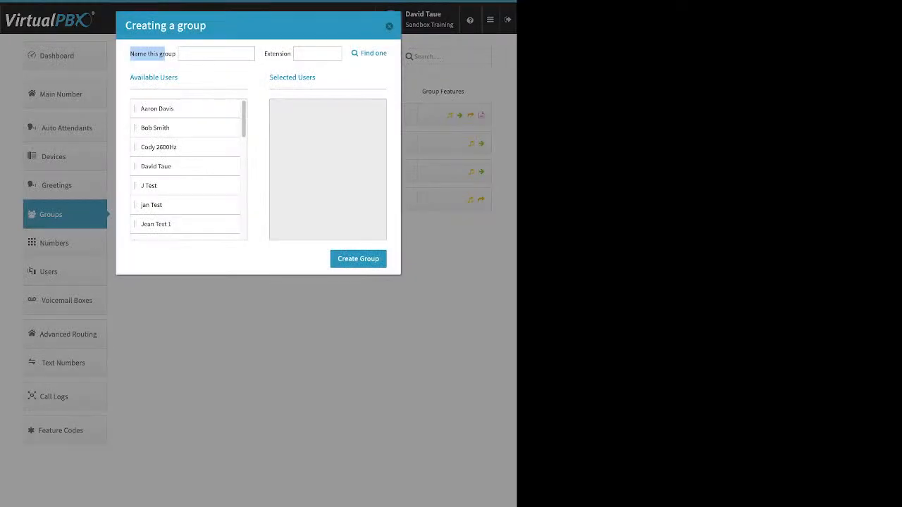
pyautogui.moveTo(264, 53); pyautogui.dragTo(285, 54)
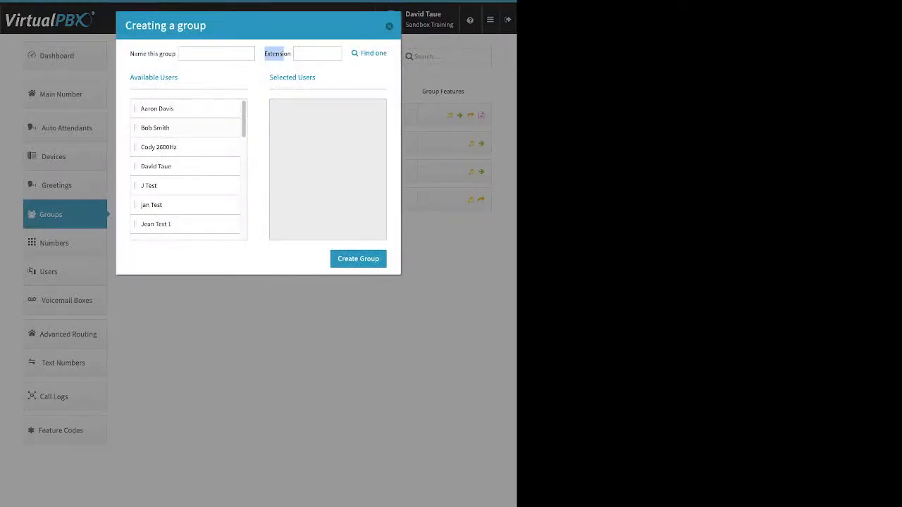
# Add several available users to the new group's selected users
pyautogui.moveTo(185, 109); pyautogui.dragTo(324, 127)
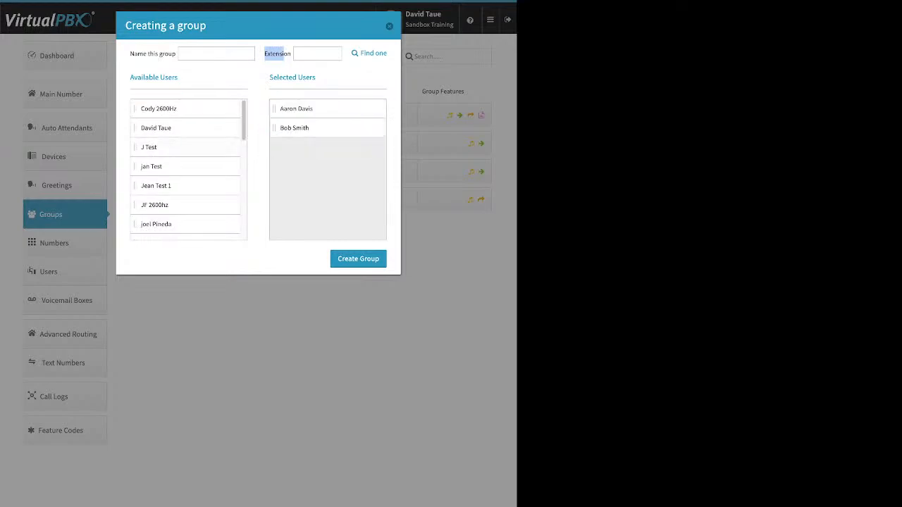
pyautogui.moveTo(185, 147); pyautogui.dragTo(324, 134)
pyautogui.moveTo(185, 185); pyautogui.dragTo(324, 147)
pyautogui.moveTo(185, 205); pyautogui.dragTo(324, 166)
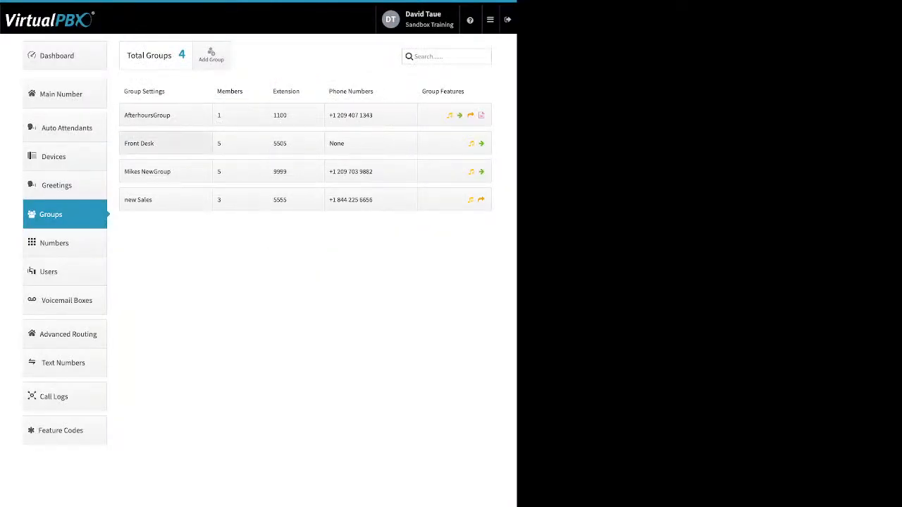
# Examine the Front Desk group's name and group call attempts settings
pyautogui.click(165, 143)
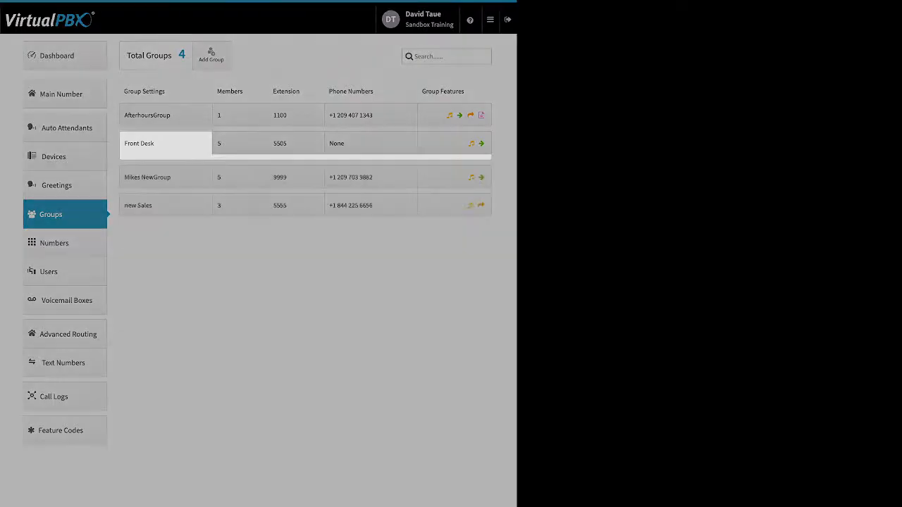
pyautogui.moveTo(237, 172); pyautogui.dragTo(213, 171)
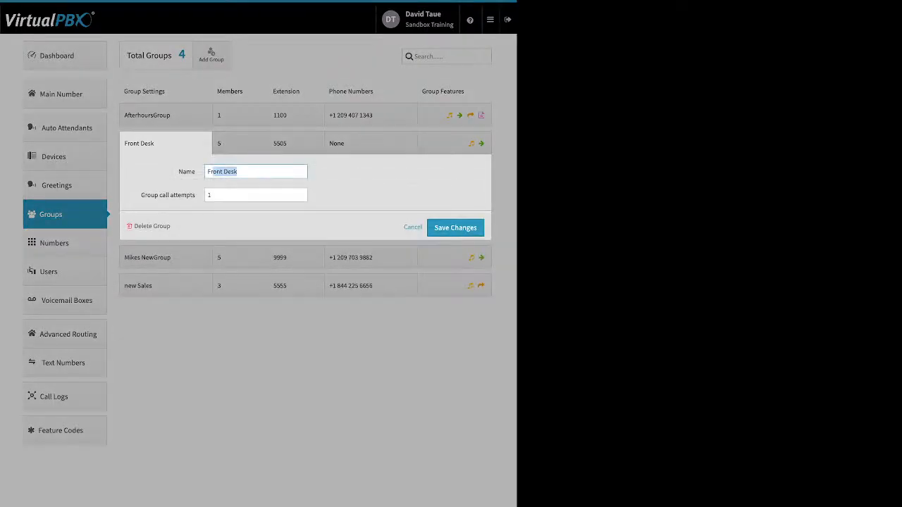
pyautogui.moveTo(141, 195); pyautogui.dragTo(195, 195)
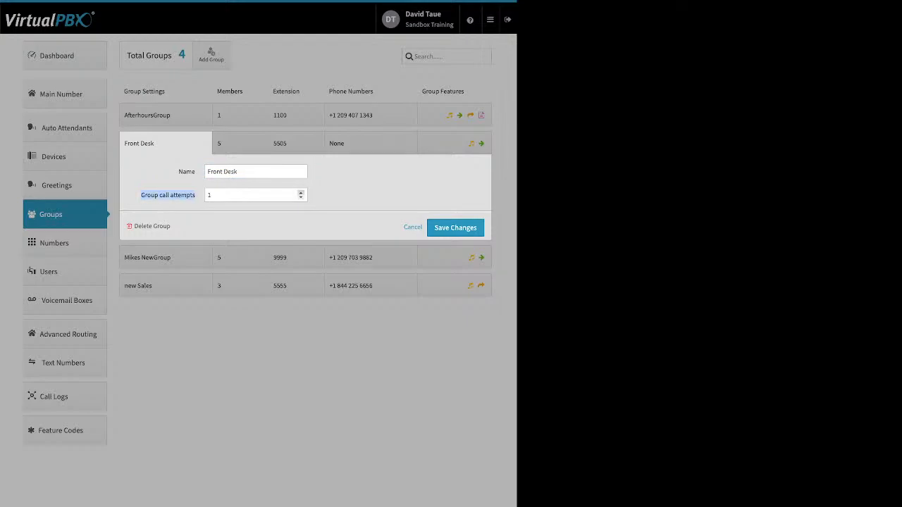
pyautogui.click(301, 192)
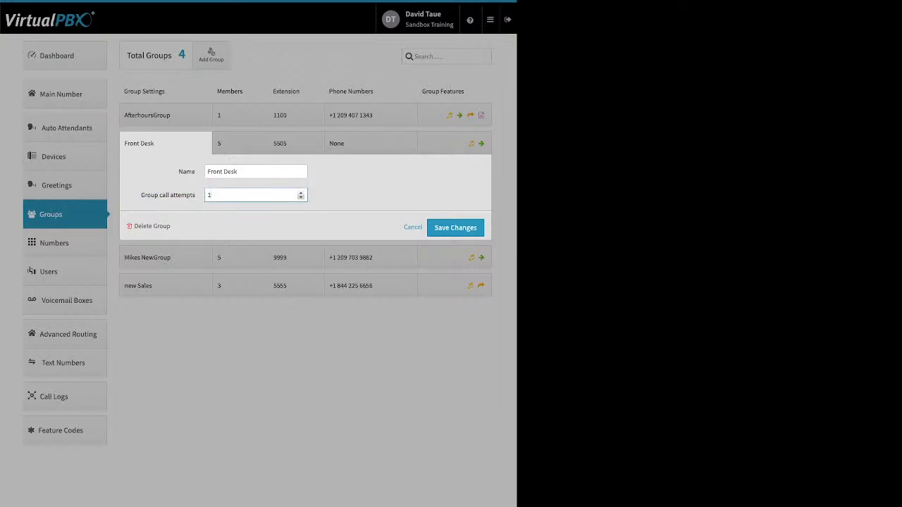
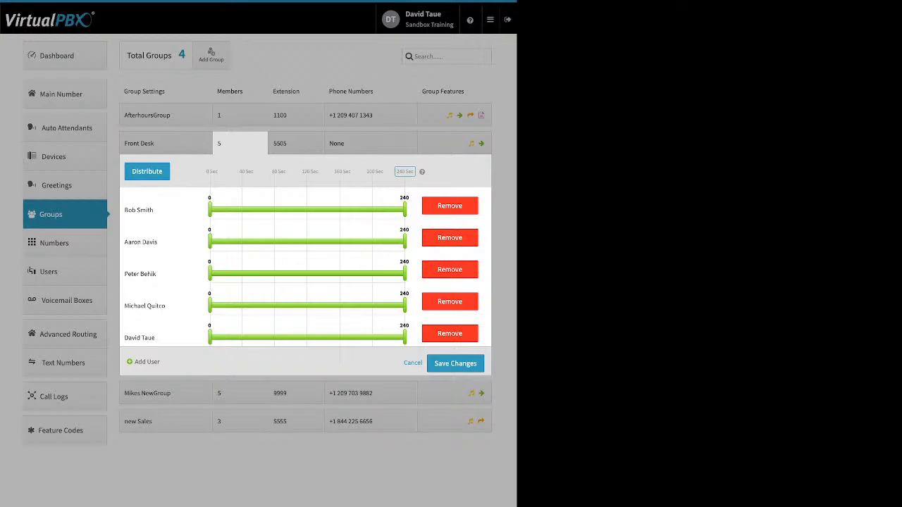
# Set the Front Desk group's total ring duration to 120 seconds and distribute it evenly among the members
pyautogui.moveTo(416, 171); pyautogui.dragTo(272, 171)
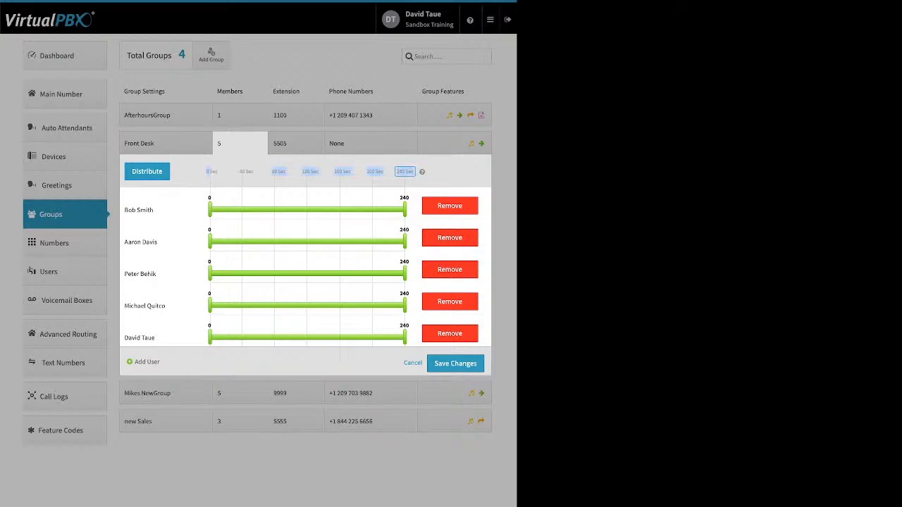
pyautogui.click(405, 172)
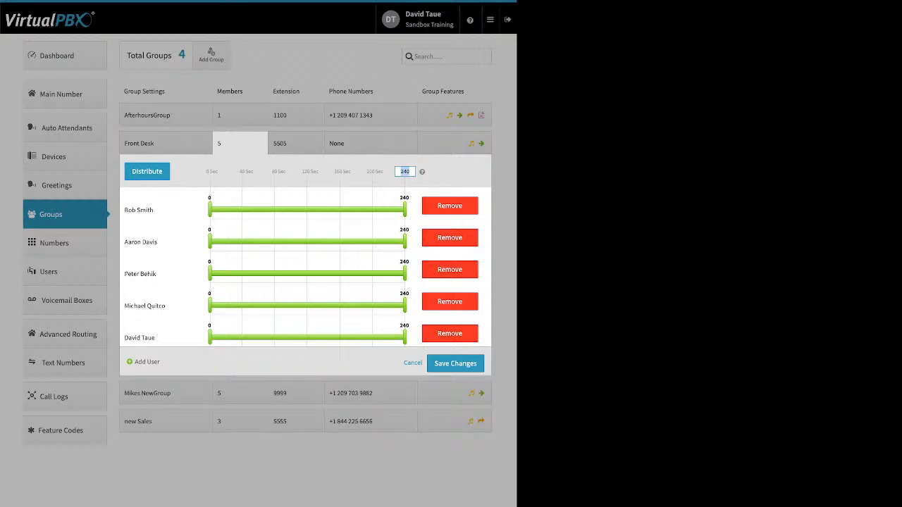
pyautogui.write('120')
pyautogui.press('Return')
pyautogui.click(146, 171)
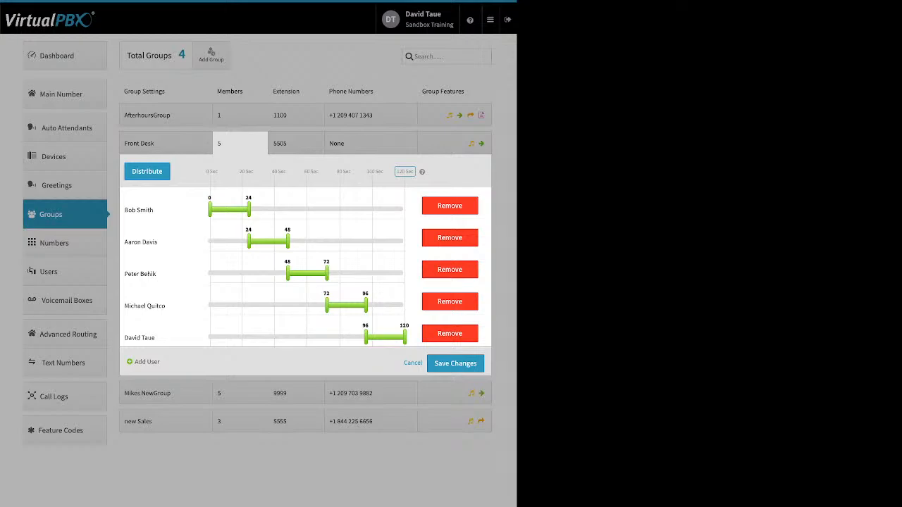
# Reorder the members by swapping the first with the last and the second with the third, and redistribute their ring times evenly
pyautogui.moveTo(139, 210); pyautogui.dragTo(170, 337)
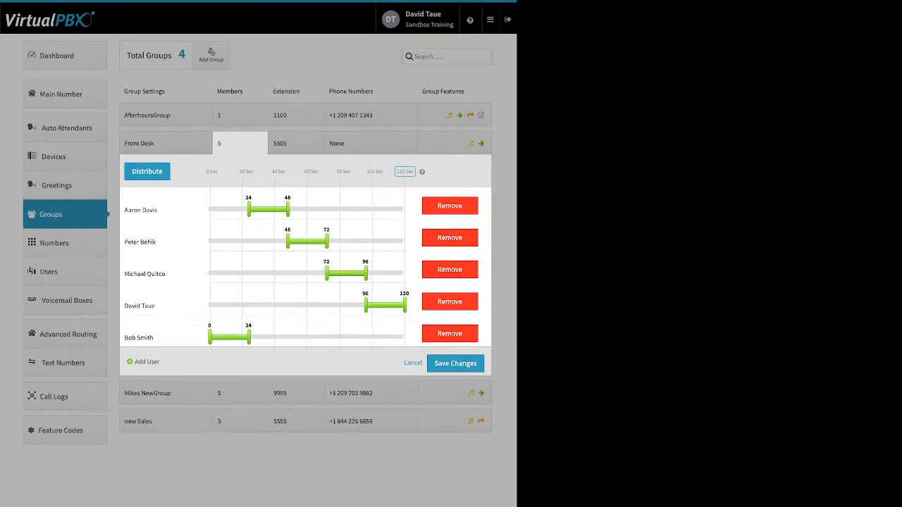
pyautogui.moveTo(139, 305); pyautogui.dragTo(141, 210)
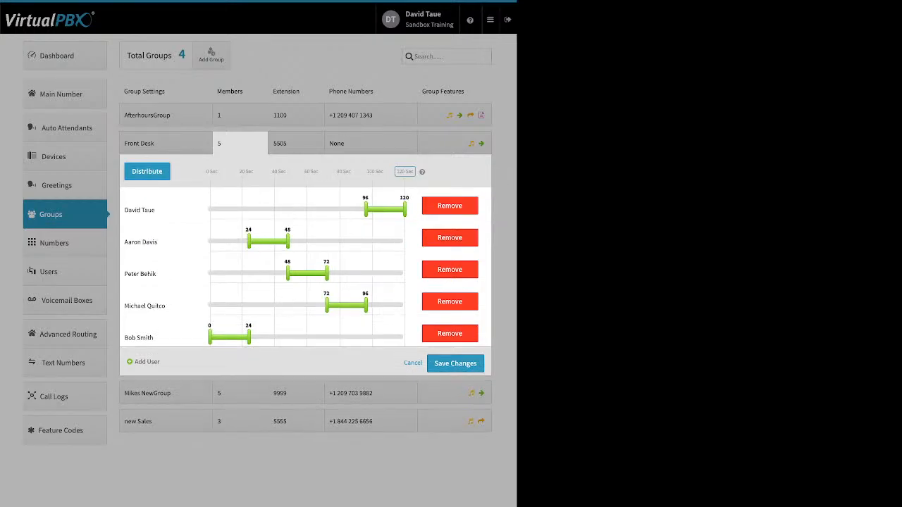
pyautogui.moveTo(140, 241); pyautogui.dragTo(141, 273)
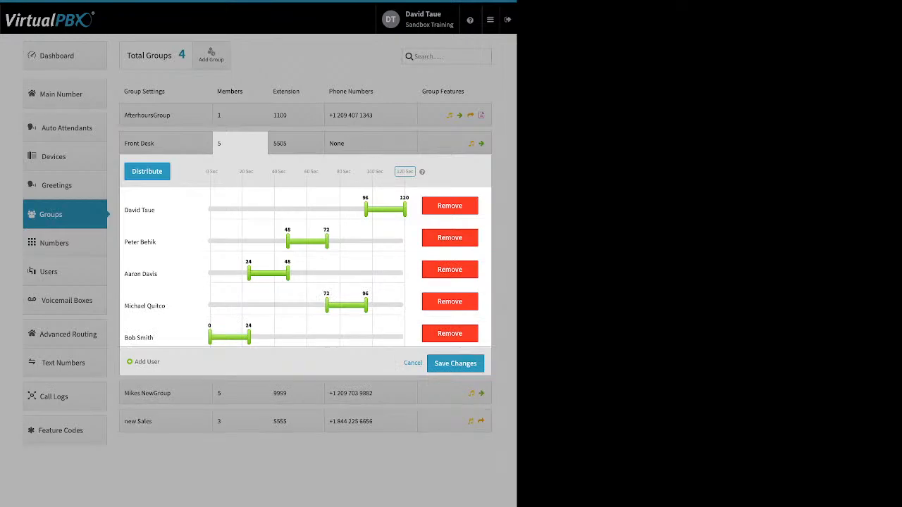
pyautogui.click(146, 171)
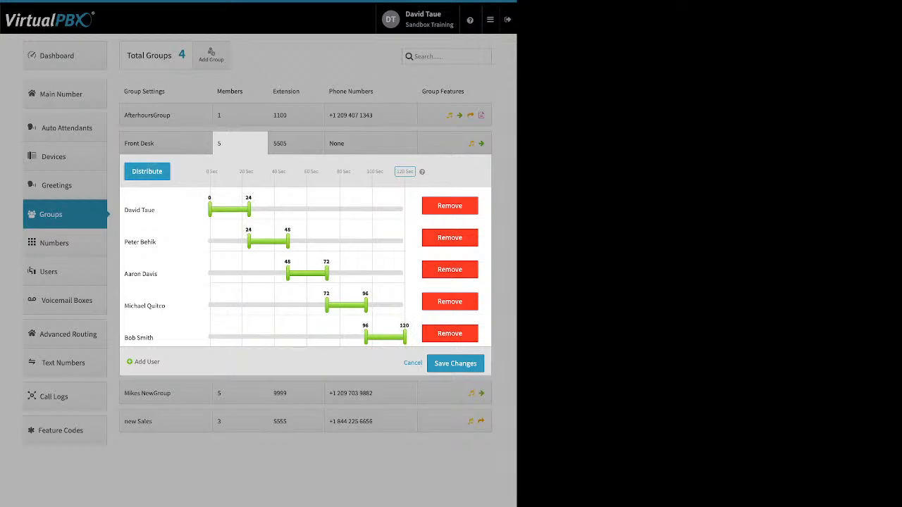
# Extend the first member's ring time to 49 seconds, start the second member's at 0, and make the other members' ring times overlap
pyautogui.moveTo(248, 209); pyautogui.dragTo(289, 209)
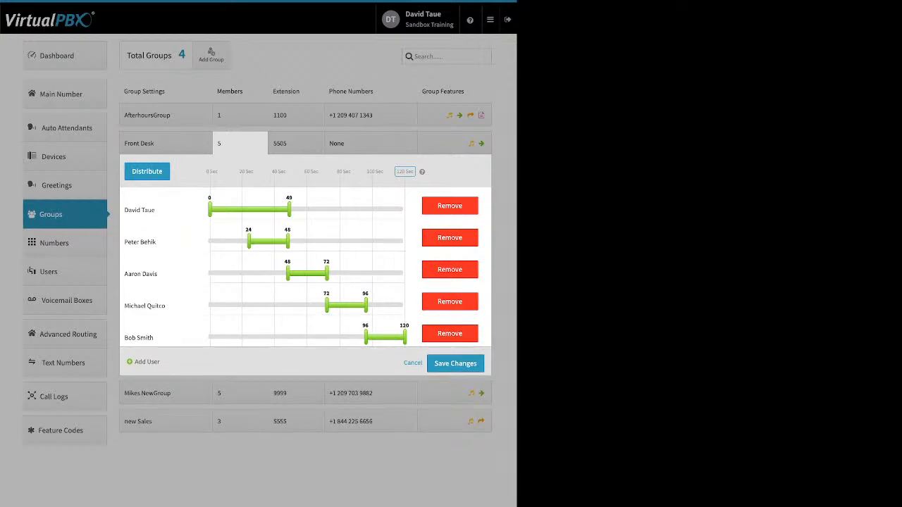
pyautogui.moveTo(248, 241); pyautogui.dragTo(209, 241)
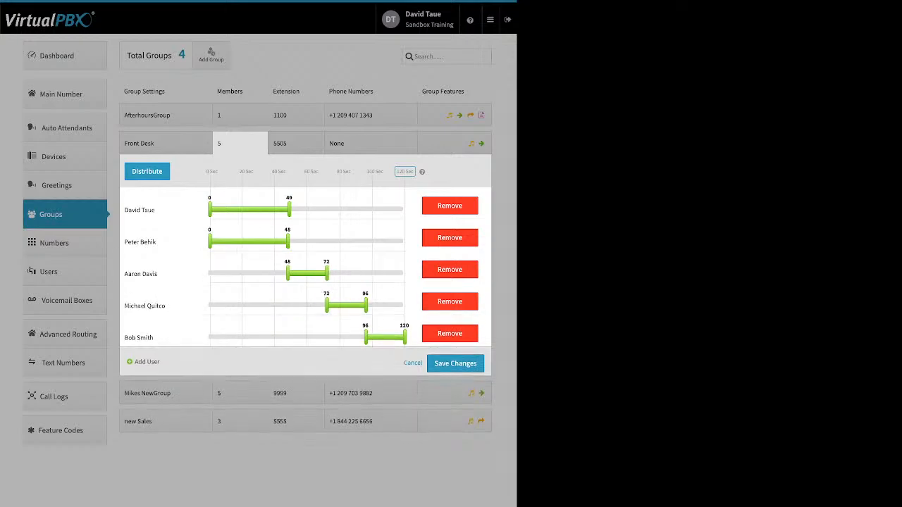
pyautogui.moveTo(326, 305); pyautogui.dragTo(287, 304)
pyautogui.moveTo(326, 273); pyautogui.dragTo(359, 273)
pyautogui.moveTo(365, 337); pyautogui.dragTo(319, 338)
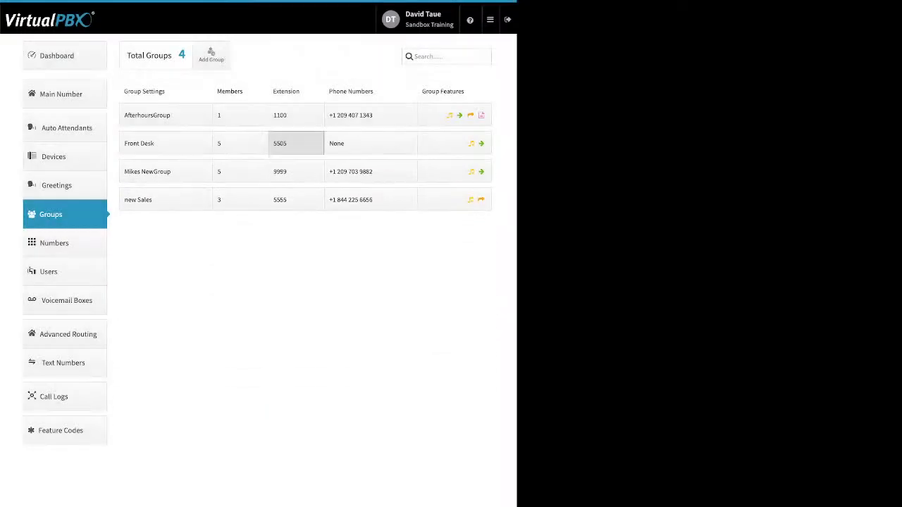
# Review the Front Desk group's extension and phone number settings, and open its group features
pyautogui.click(295, 143)
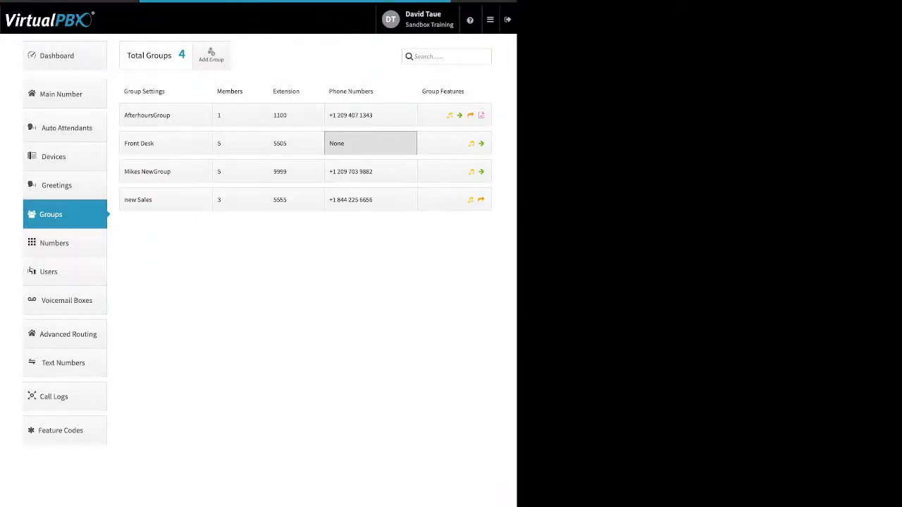
pyautogui.click(370, 143)
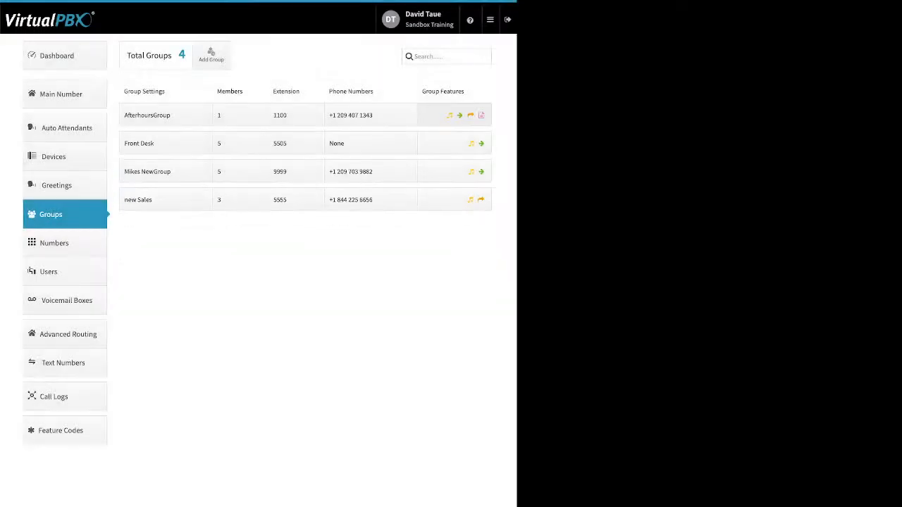
pyautogui.click(454, 143)
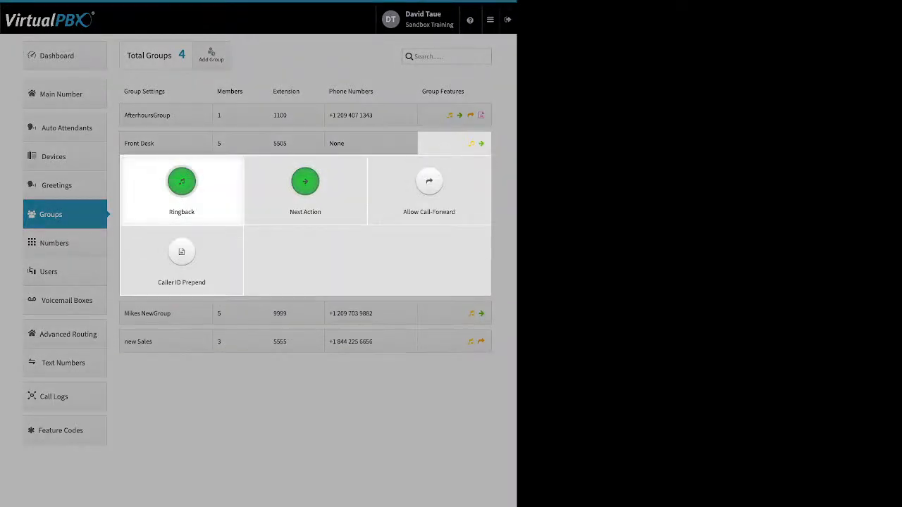
# Examine the group's Ringback media and file upload options, and leave the settings without saving
pyautogui.click(181, 182)
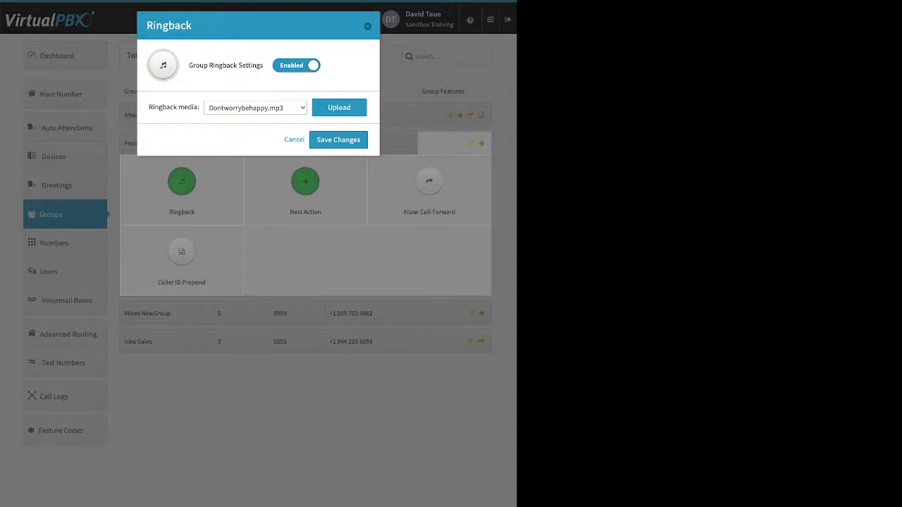
pyautogui.click(338, 107)
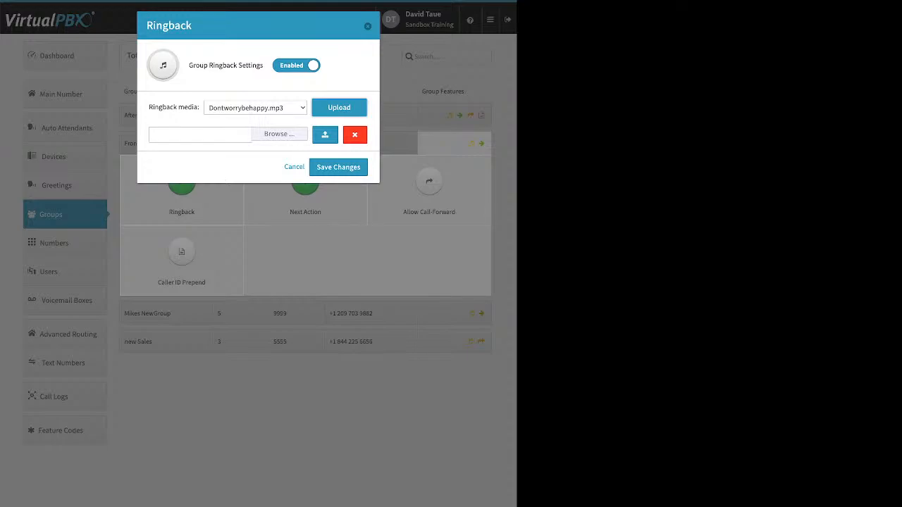
pyautogui.click(293, 166)
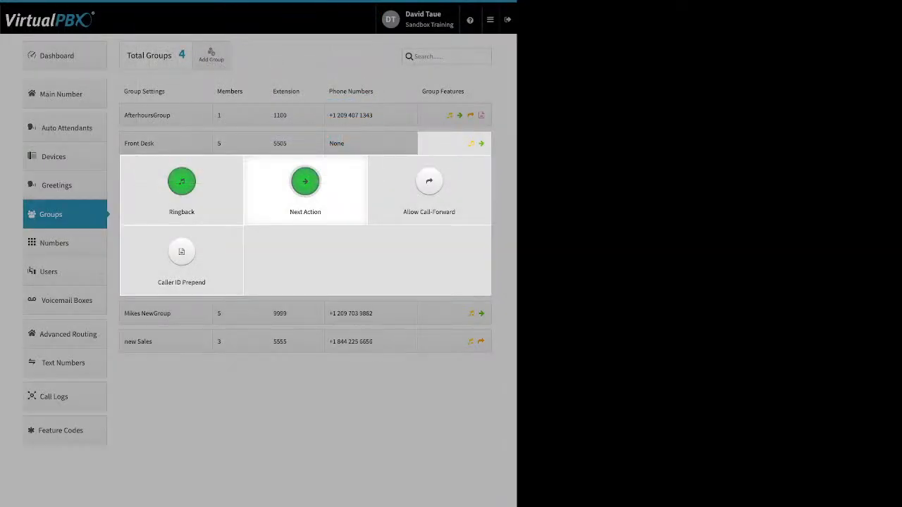
# Examine the group's Next Action settings and the available destinations for forwarding calls that no one answers
pyautogui.click(305, 181)
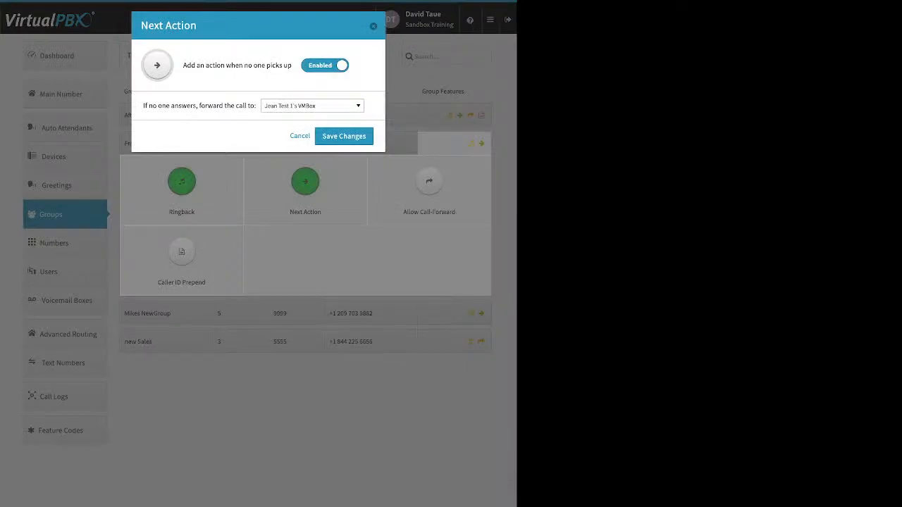
pyautogui.tripleClick(199, 106)
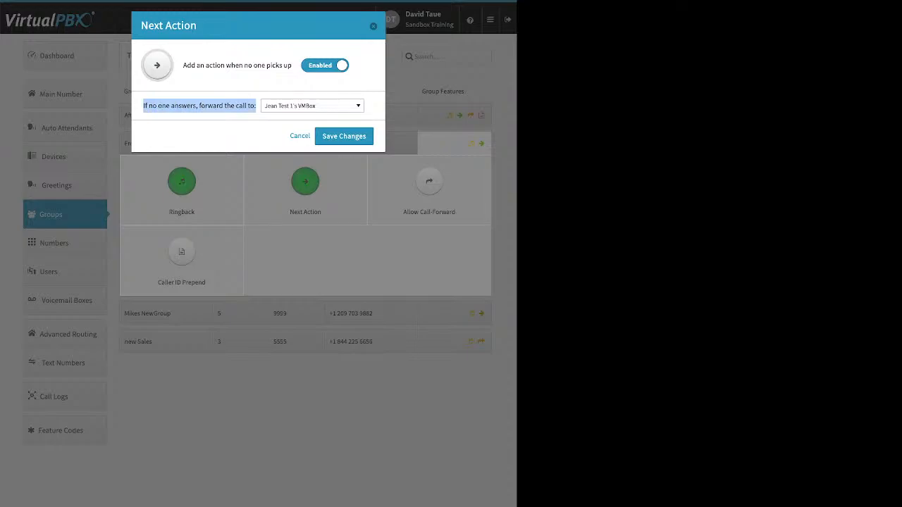
pyautogui.click(312, 105)
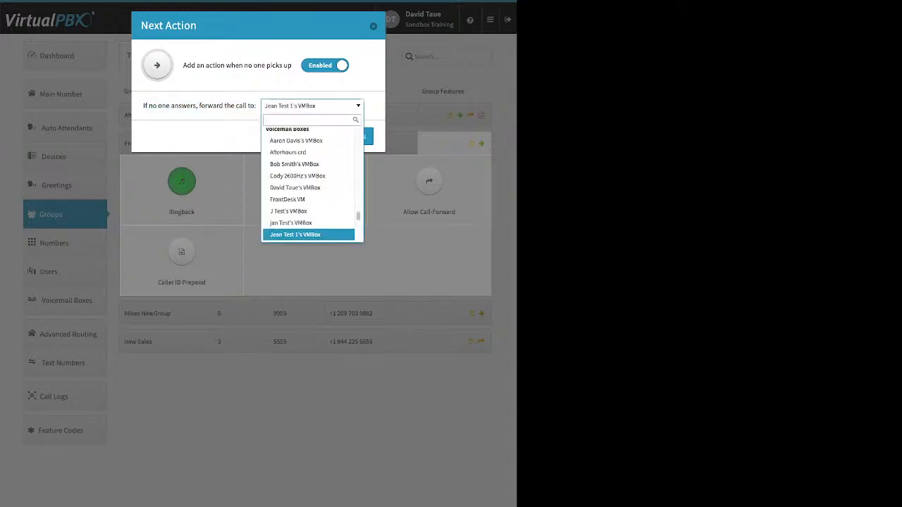
pyautogui.scroll(15, 307, 166)
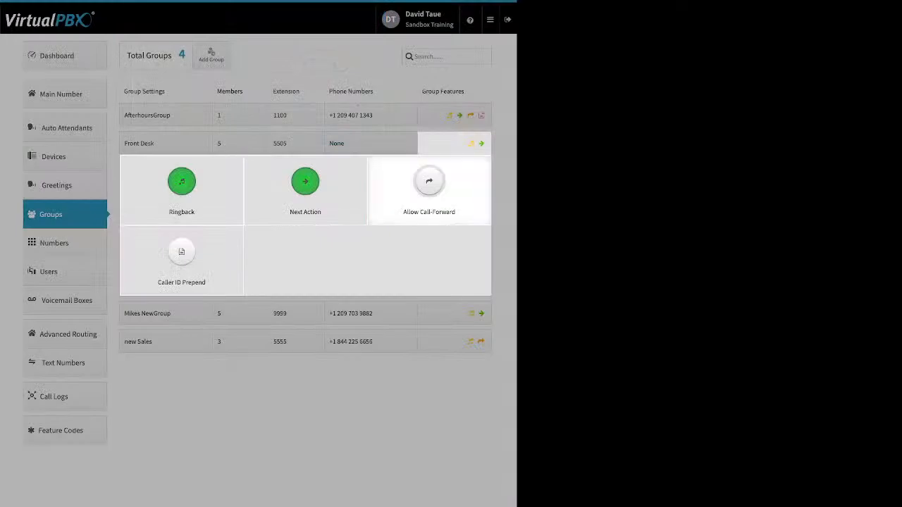
# Review the group's Allow Call-Forward settings and open its Caller ID Prepend settings
pyautogui.click(428, 182)
pyautogui.click(274, 65)
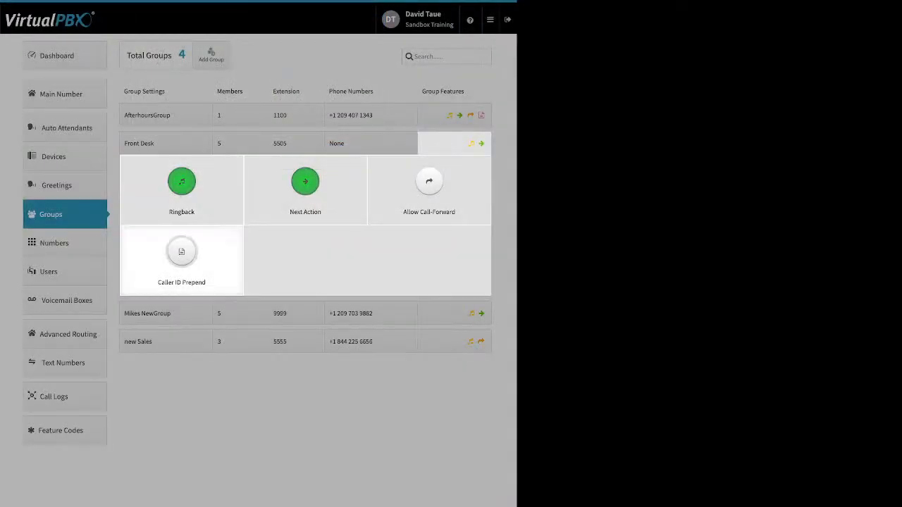
pyautogui.click(181, 254)
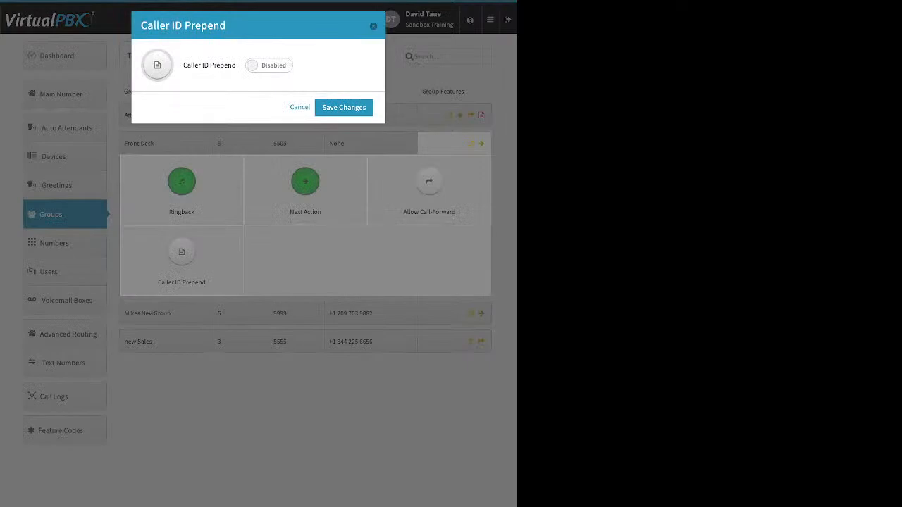
# Enable Caller ID Prepend for the Front Desk group to inspect its name and number prefix fields, and close the dialog without saving
pyautogui.click(269, 65)
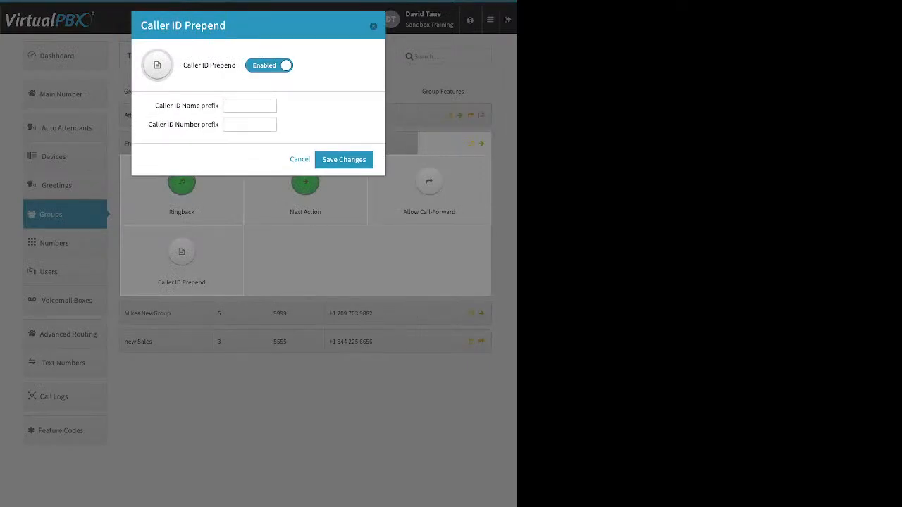
pyautogui.moveTo(155, 106); pyautogui.dragTo(217, 106)
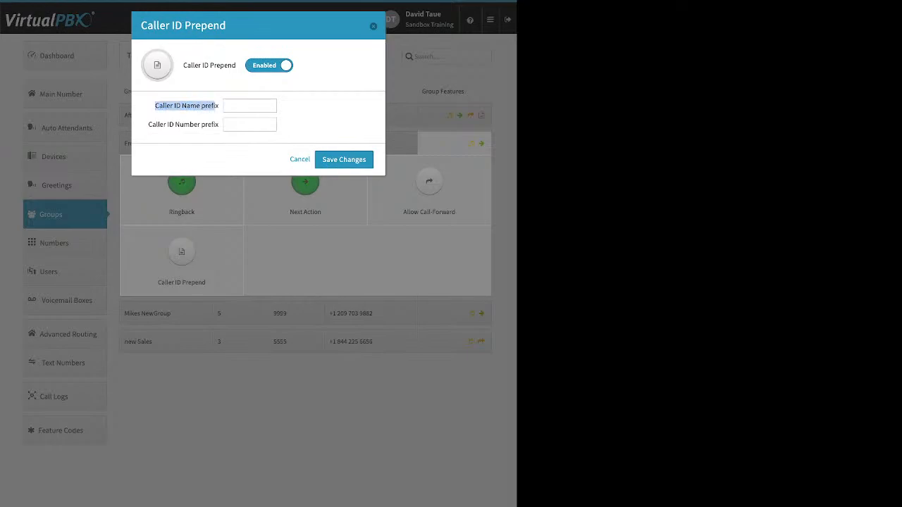
pyautogui.click(217, 106)
pyautogui.moveTo(148, 123); pyautogui.dragTo(218, 124)
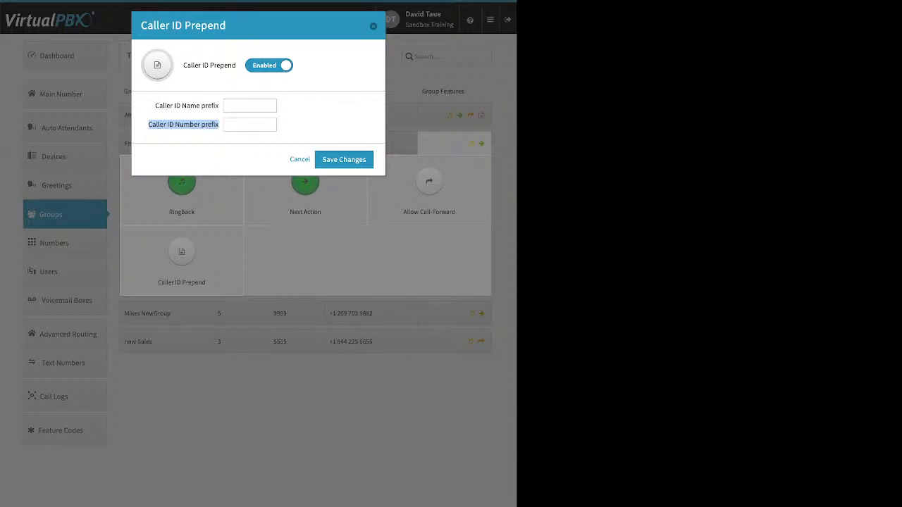
pyautogui.press('Escape')
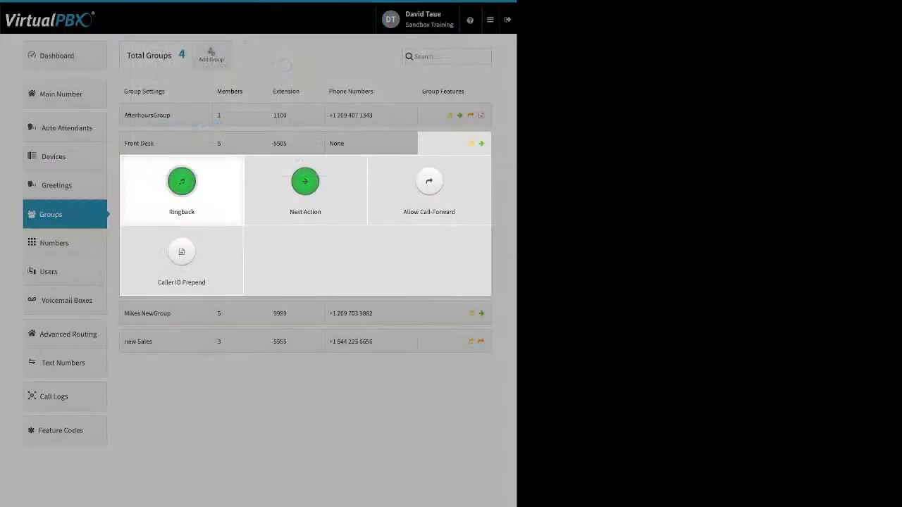
# Leave the group settings and view the account's numbers in use, including the options available for an assigned number
pyautogui.click(65, 243)
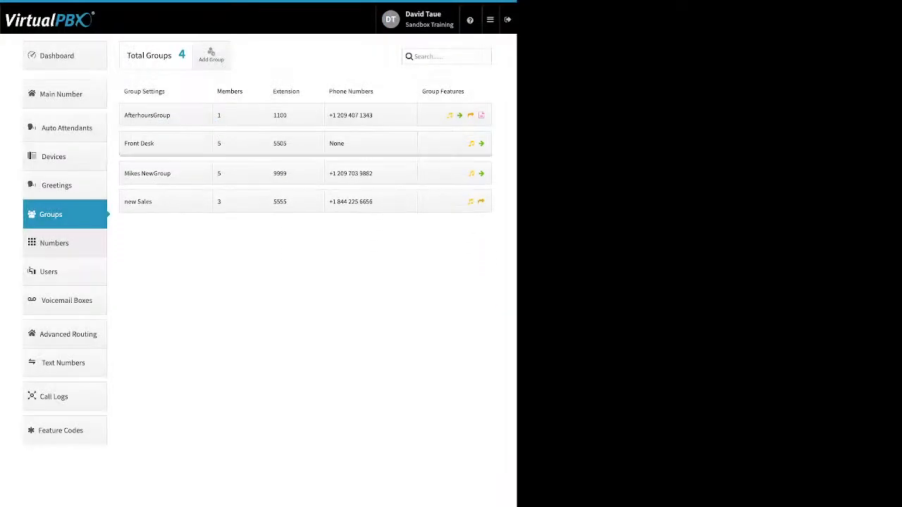
pyautogui.click(65, 242)
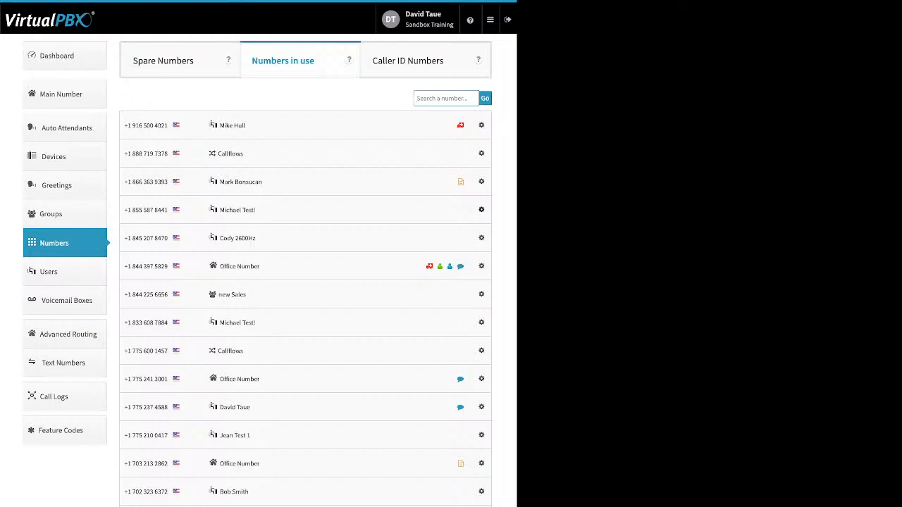
pyautogui.click(481, 210)
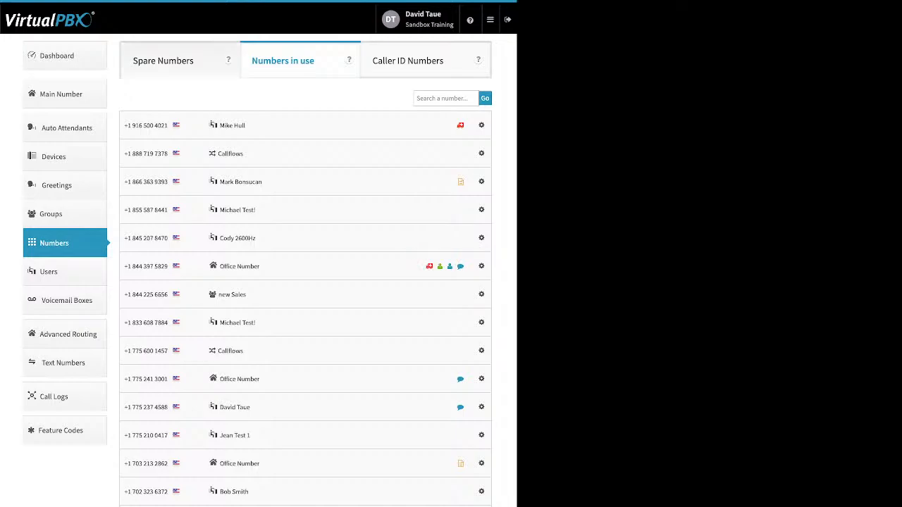
# Delete the first and third numbers in the spare numbers list and continue past the deletion recap
pyautogui.click(180, 60)
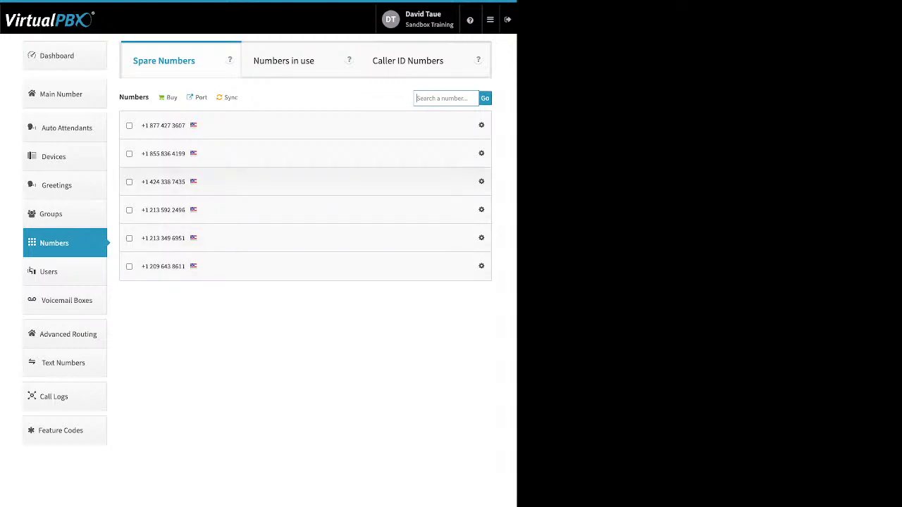
pyautogui.click(129, 182)
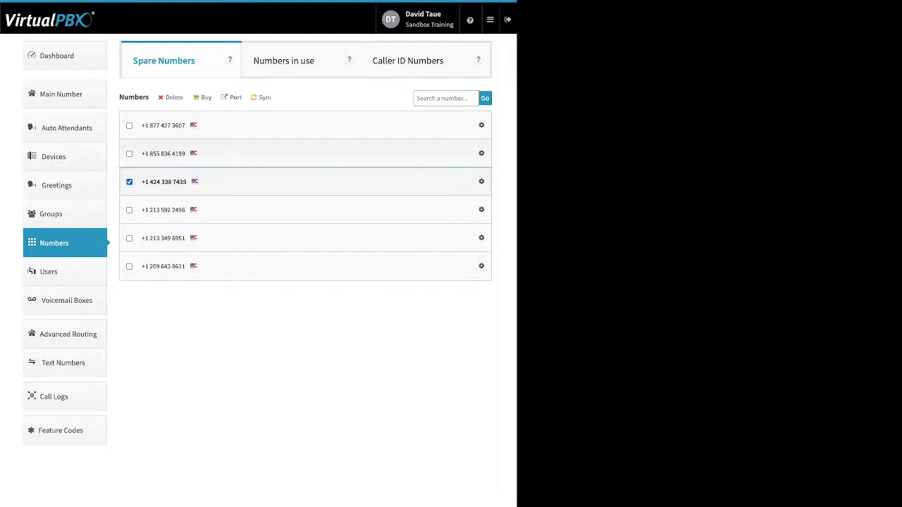
pyautogui.click(129, 125)
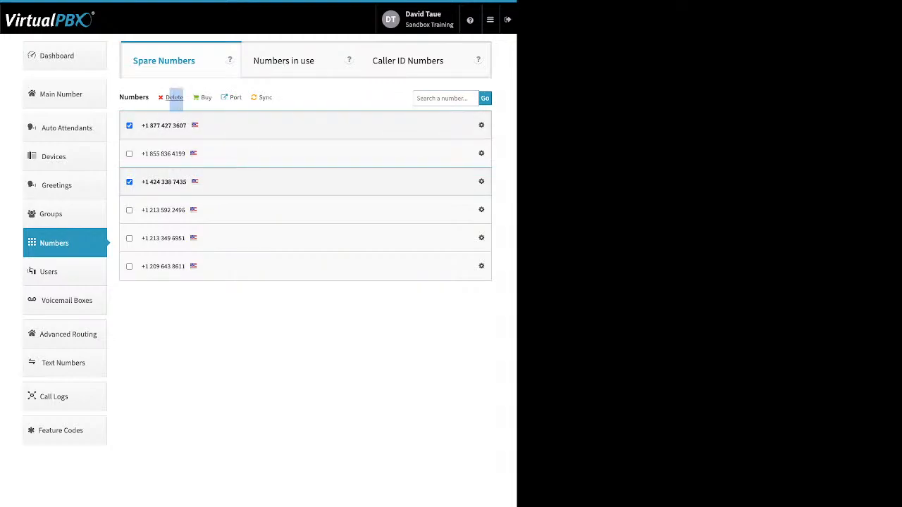
pyautogui.click(174, 97)
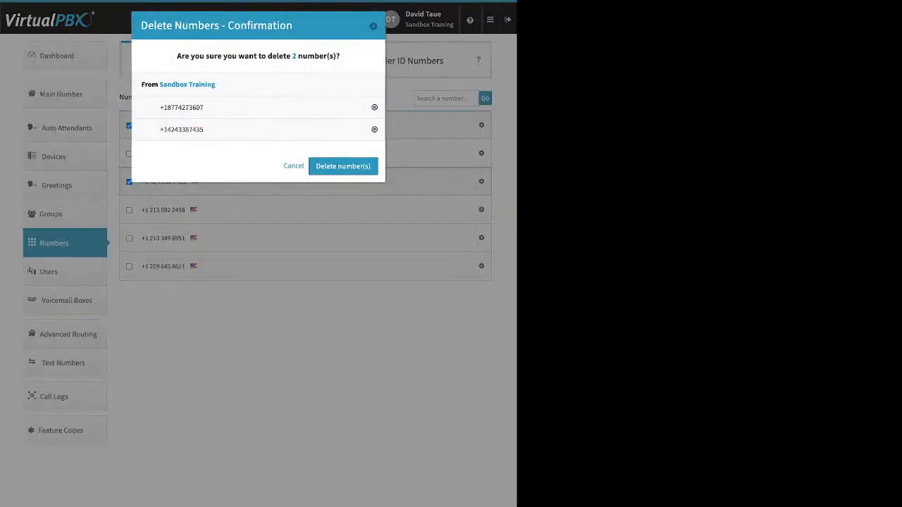
pyautogui.click(343, 165)
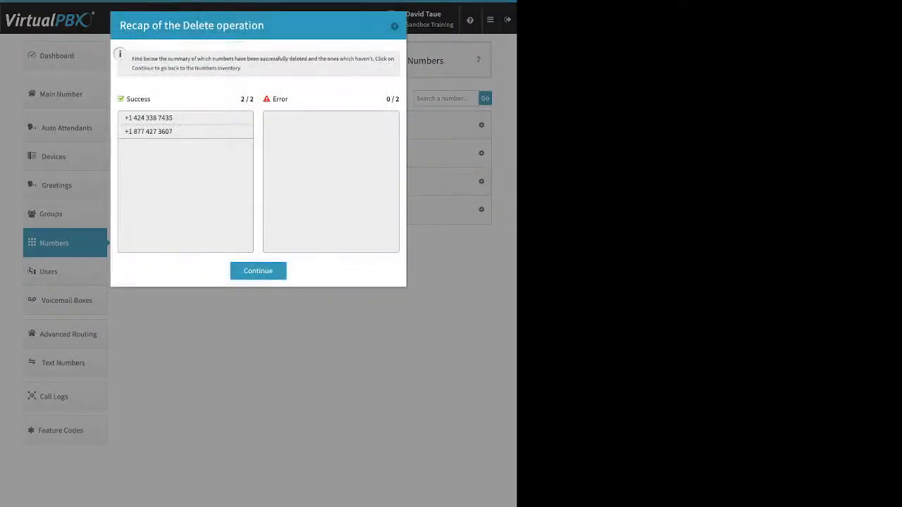
pyautogui.click(257, 271)
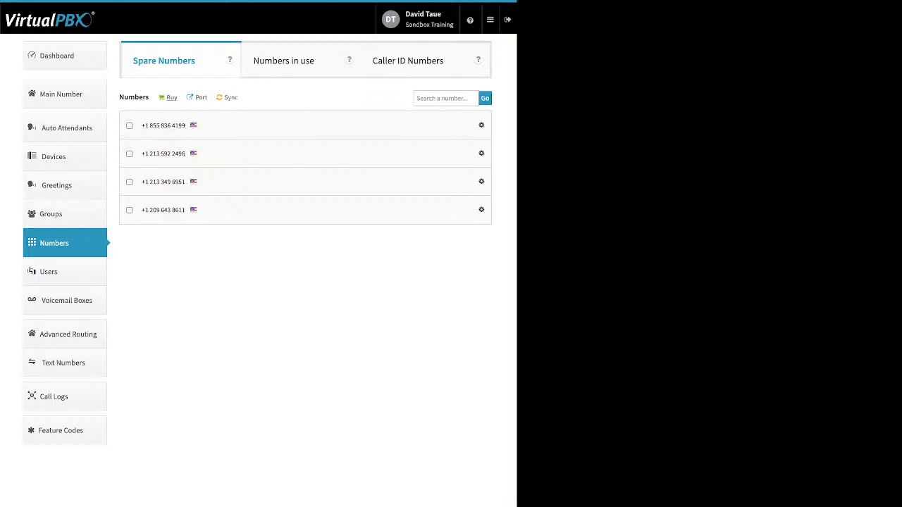
# Start a port request named "test" for U.S. Local Numbers, proceed to the ownership verification page, and close the request
pyautogui.click(169, 97)
pyautogui.click(201, 97)
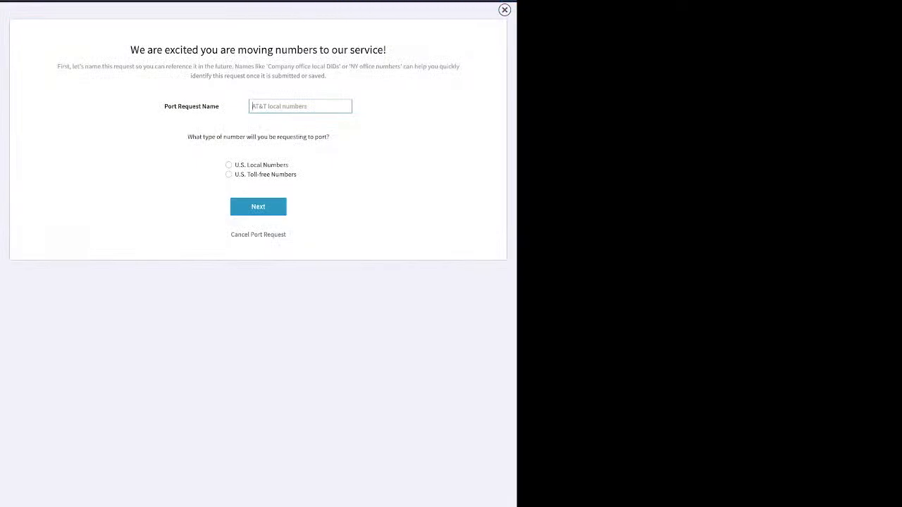
pyautogui.write('test')
pyautogui.click(228, 165)
pyautogui.click(258, 206)
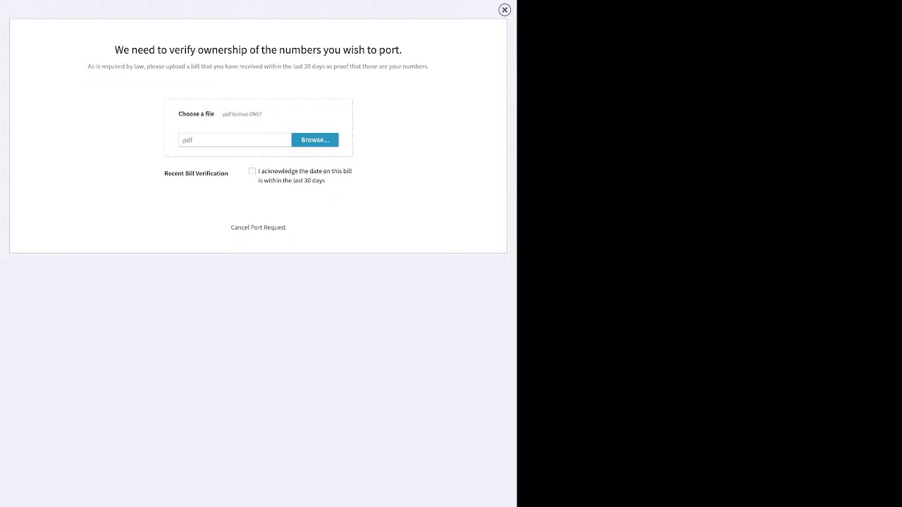
pyautogui.click(504, 9)
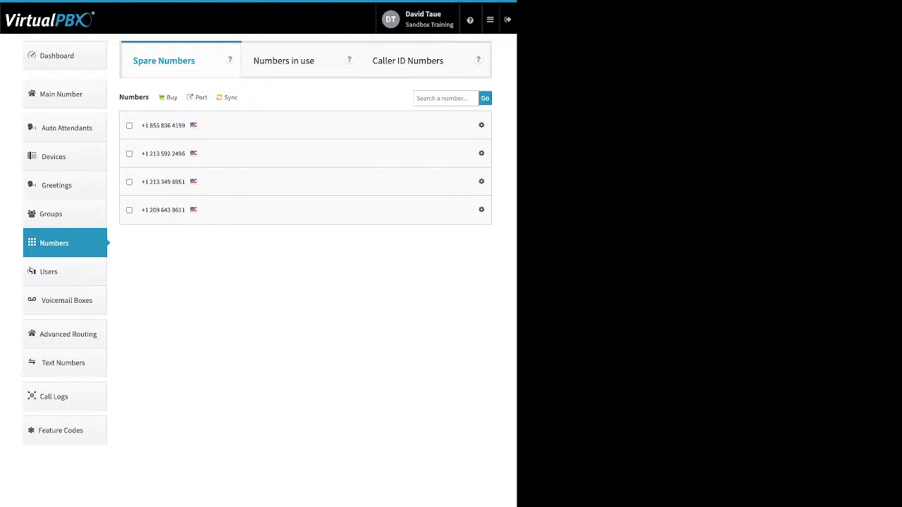
# Open the Add User and Device form, review the login email and password fields, and set the main extension number to 7432
pyautogui.click(48, 271)
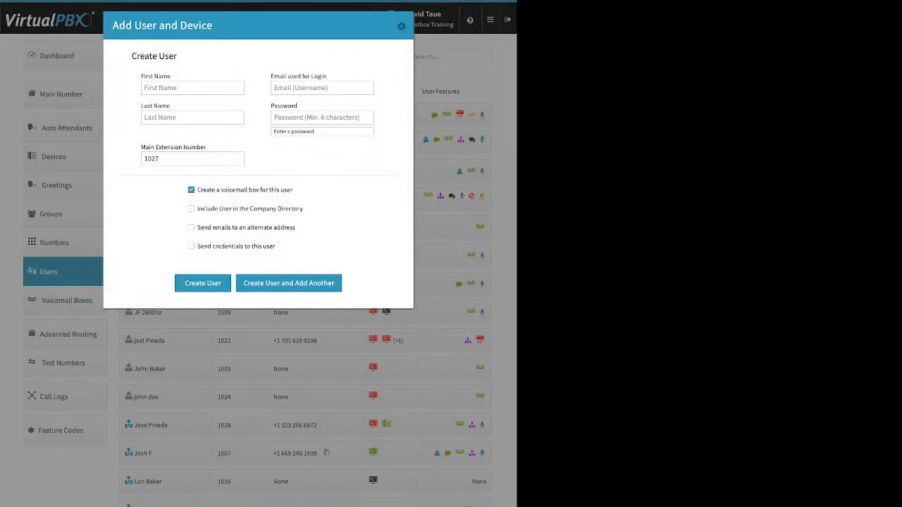
pyautogui.moveTo(326, 76); pyautogui.dragTo(272, 76)
pyautogui.click(272, 76)
pyautogui.moveTo(327, 76); pyautogui.dragTo(272, 76)
pyautogui.click(287, 76)
pyautogui.click(366, 117)
pyautogui.press('Tab')
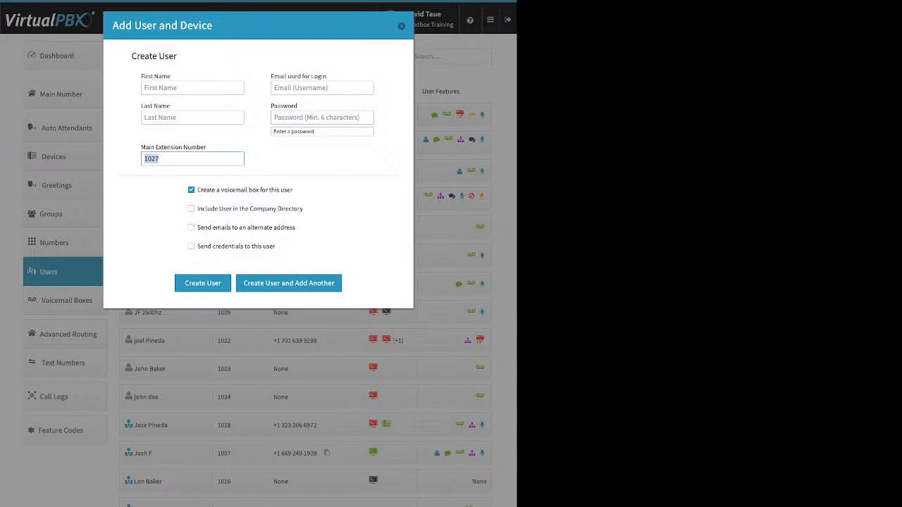
pyautogui.write('7432')
# Try the new user's voicemail box and alternate email address options, restoring each one, and review the company directory option
pyautogui.moveTo(296, 190); pyautogui.dragTo(201, 190)
pyautogui.click(190, 189)
pyautogui.click(190, 190)
pyautogui.moveTo(303, 208); pyautogui.dragTo(197, 209)
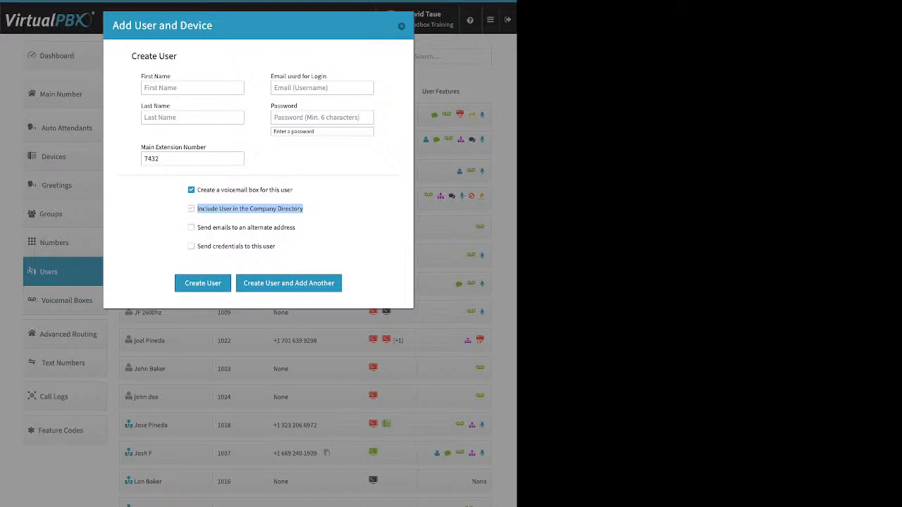
pyautogui.click(191, 227)
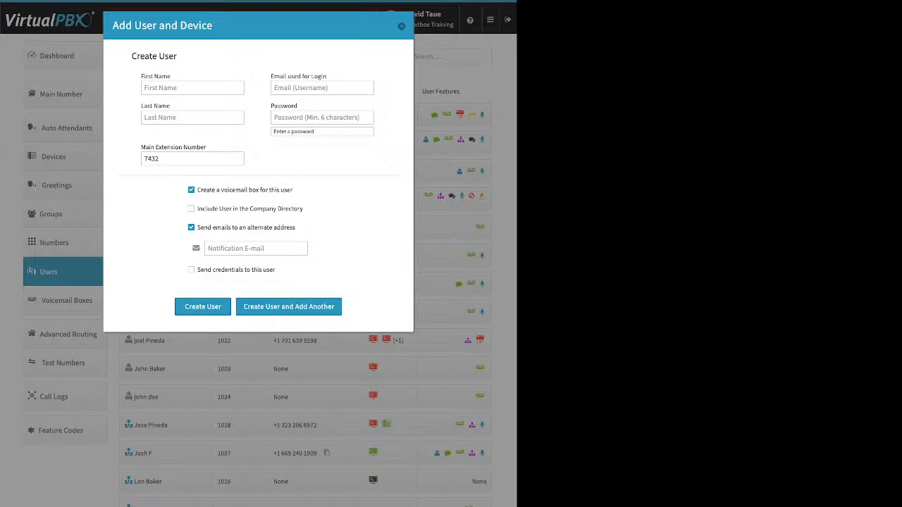
pyautogui.click(256, 248)
pyautogui.click(191, 227)
# Enable sending credentials to the new user, and close the form without creating the user
pyautogui.moveTo(275, 245); pyautogui.dragTo(203, 246)
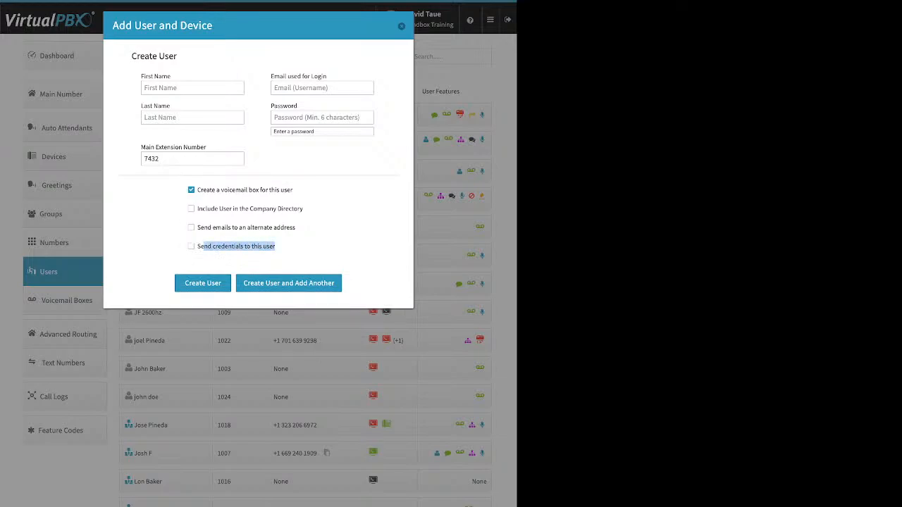
pyautogui.click(203, 246)
pyautogui.click(191, 246)
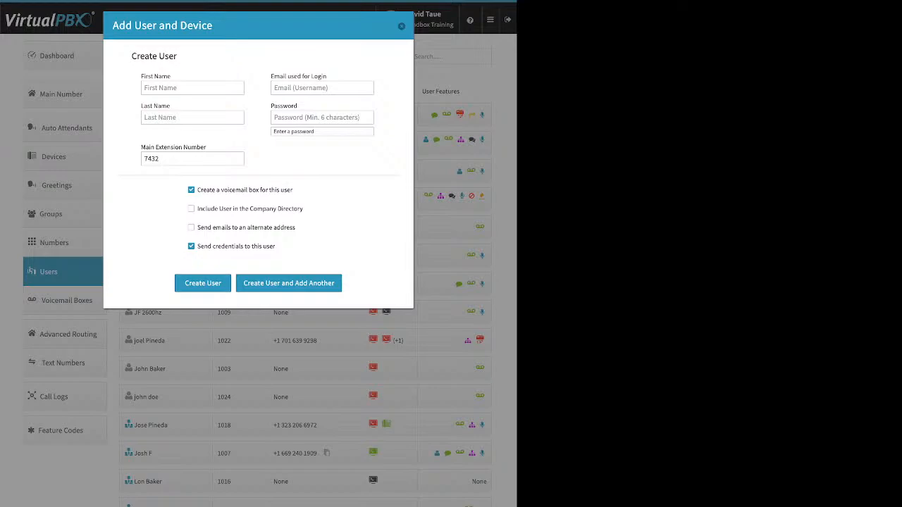
pyautogui.press('Escape')
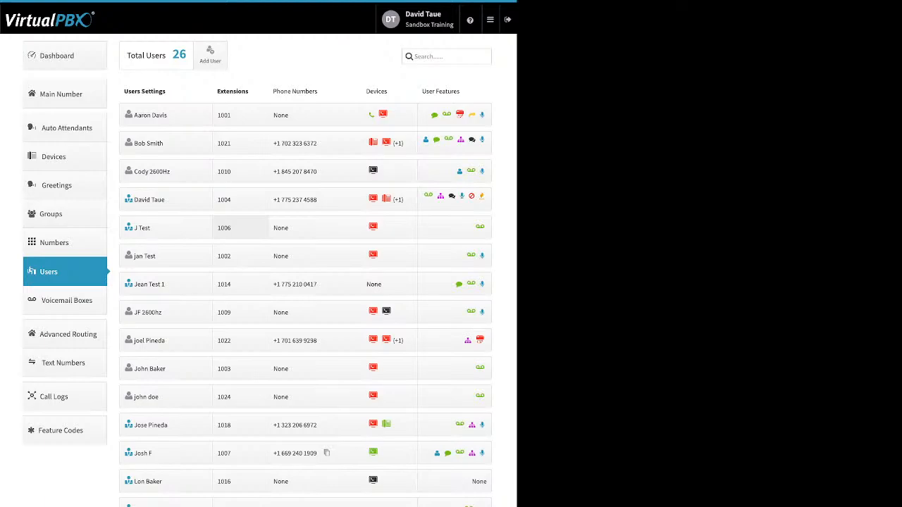
# Open the settings of the user at extension 1001 and inspect the credentials and voicemail PIN update dialogs without changing anything
pyautogui.click(150, 114)
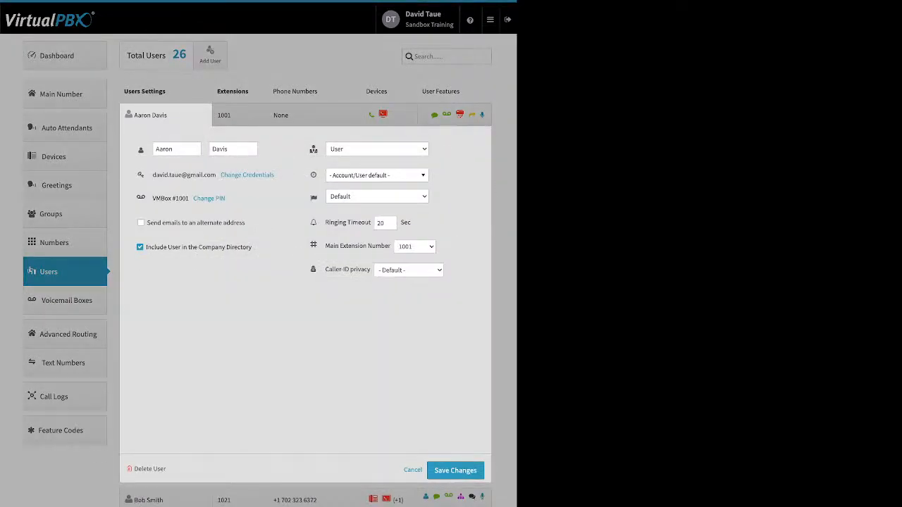
pyautogui.click(246, 174)
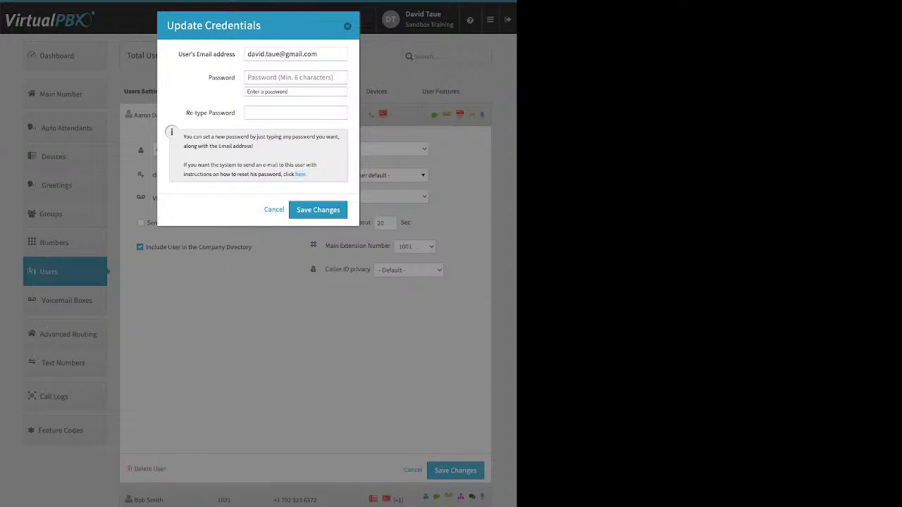
pyautogui.press('Escape')
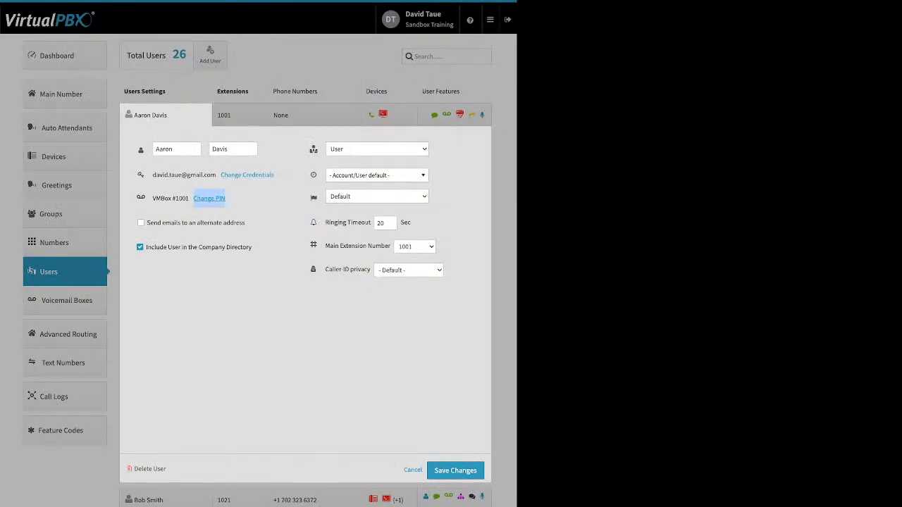
pyautogui.click(208, 198)
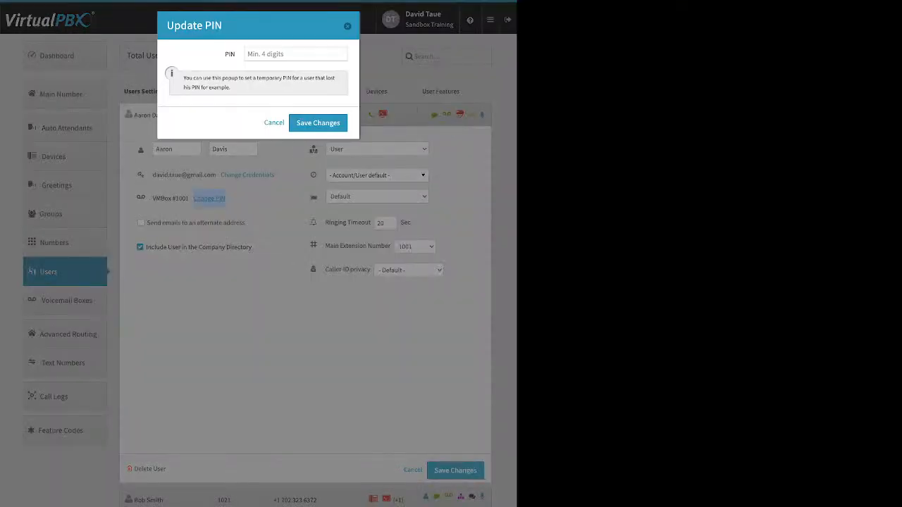
pyautogui.press('Escape')
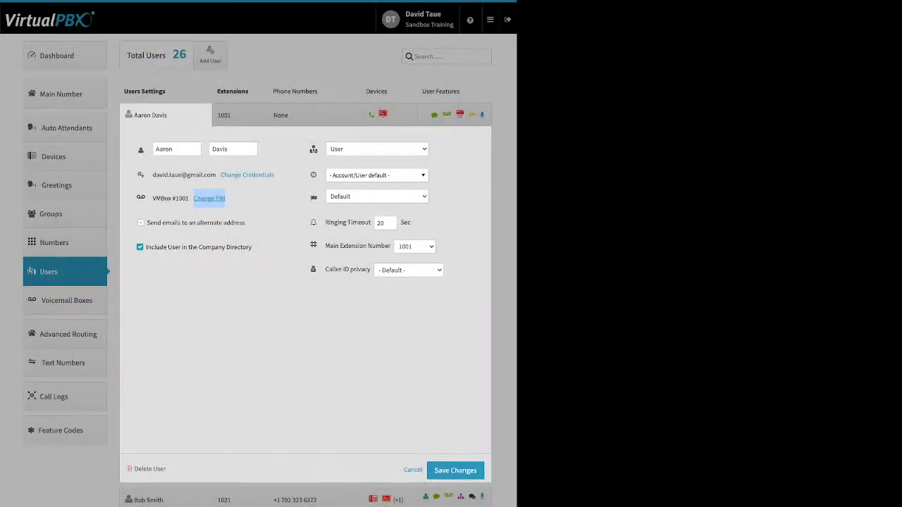
# Switch the alternate email address option on and back off for extension 1001, and inspect the company directory and time zone options
pyautogui.click(141, 223)
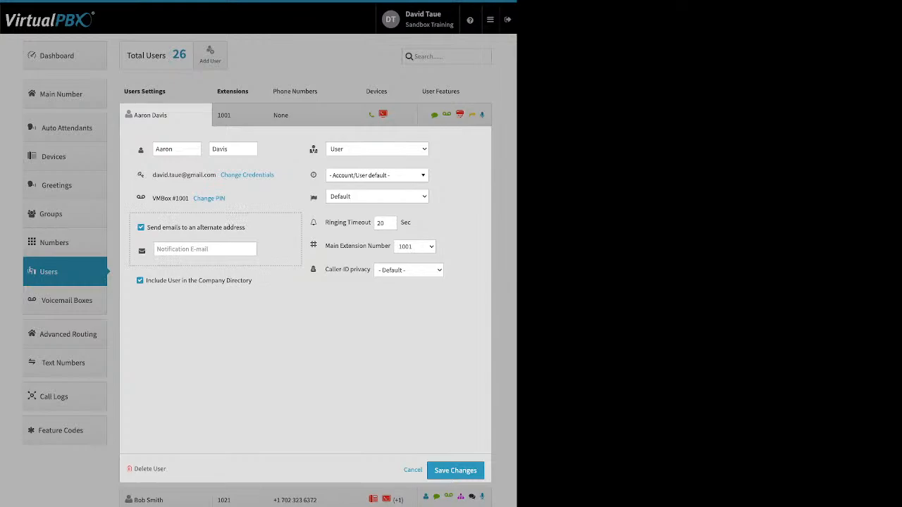
pyautogui.click(140, 226)
pyautogui.doubleClick(238, 247)
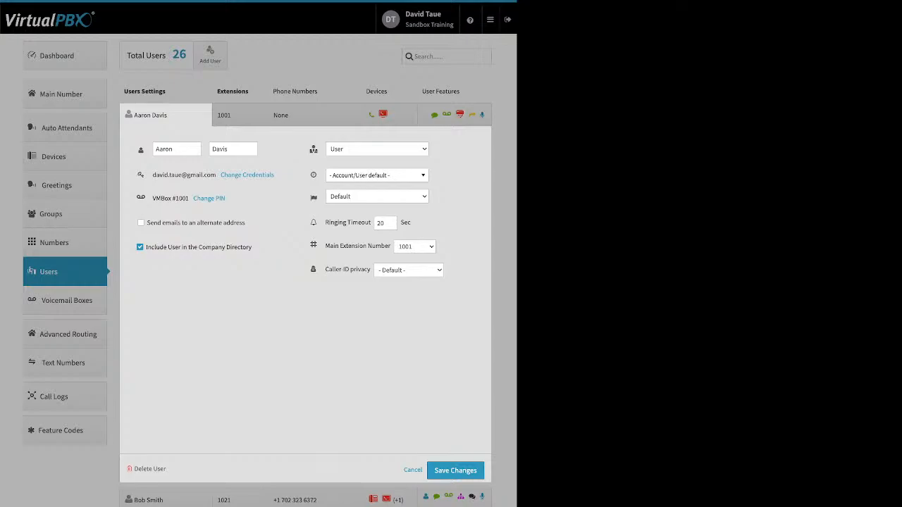
pyautogui.click(376, 175)
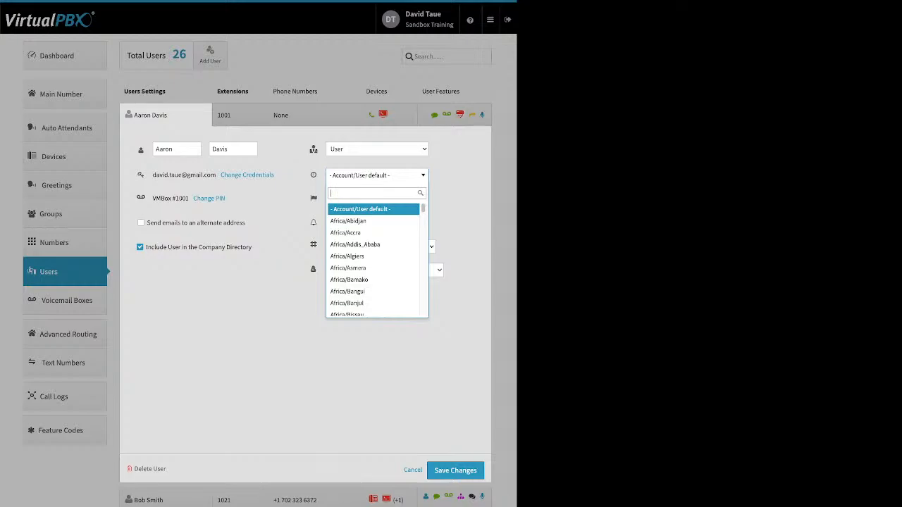
pyautogui.press('Escape')
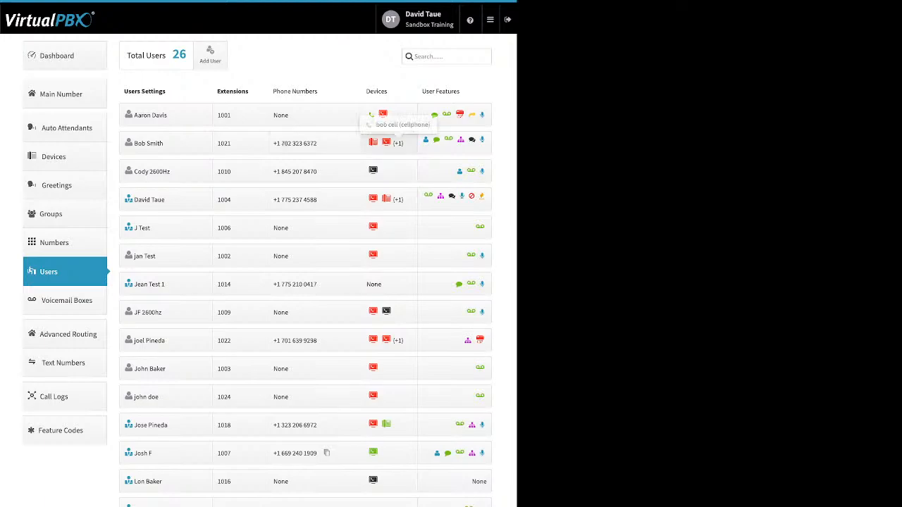
# View the devices assigned to the user at extension 1021, and those assigned to the user at extension 1001
pyautogui.click(397, 143)
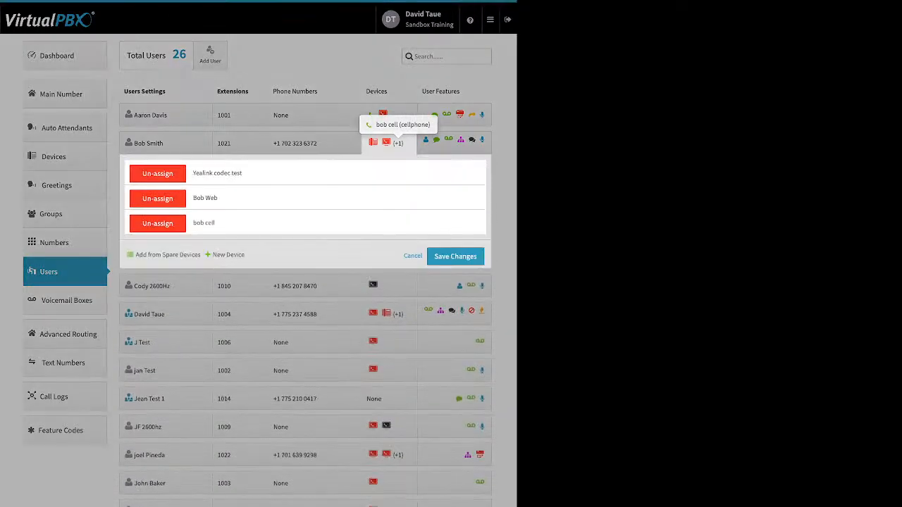
pyautogui.click(382, 114)
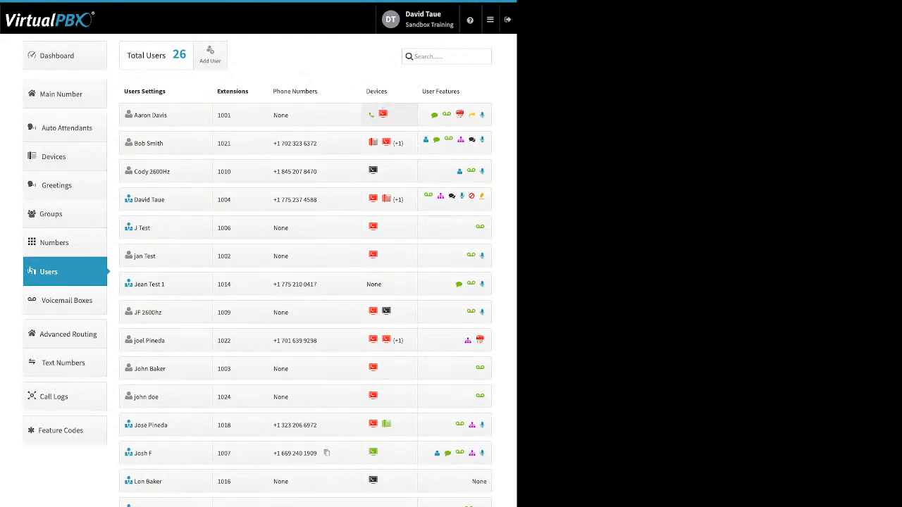
pyautogui.click(383, 114)
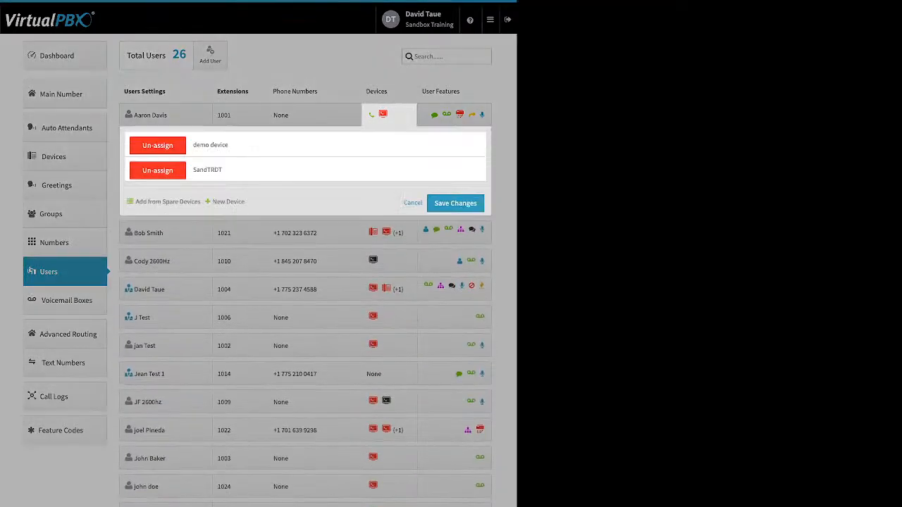
# Start a new soft phone for the user at extension 1014, switch it to the VirtualPBX application, and close the form without creating the device
pyautogui.click(413, 202)
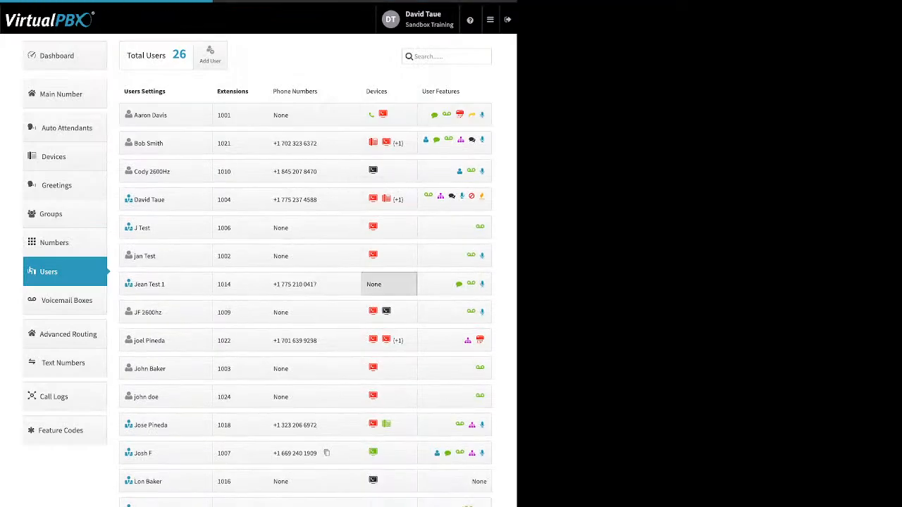
pyautogui.click(387, 284)
pyautogui.click(228, 345)
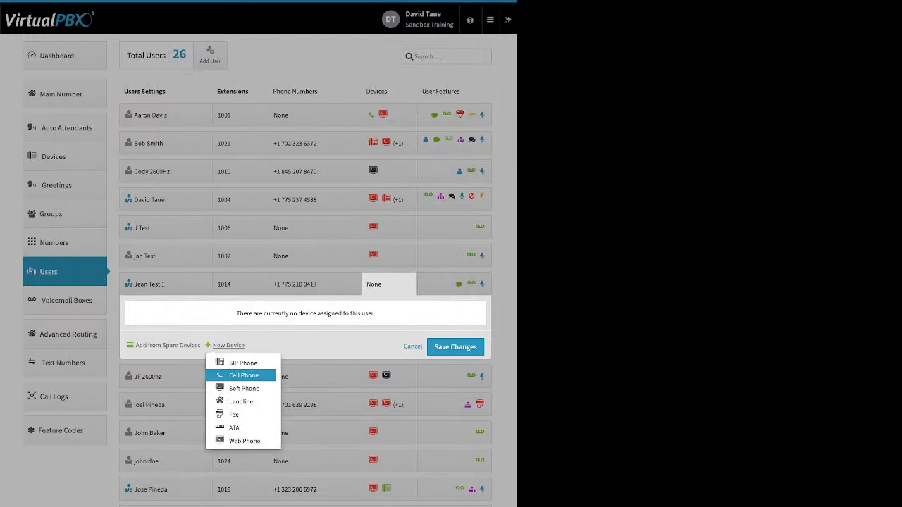
pyautogui.click(243, 388)
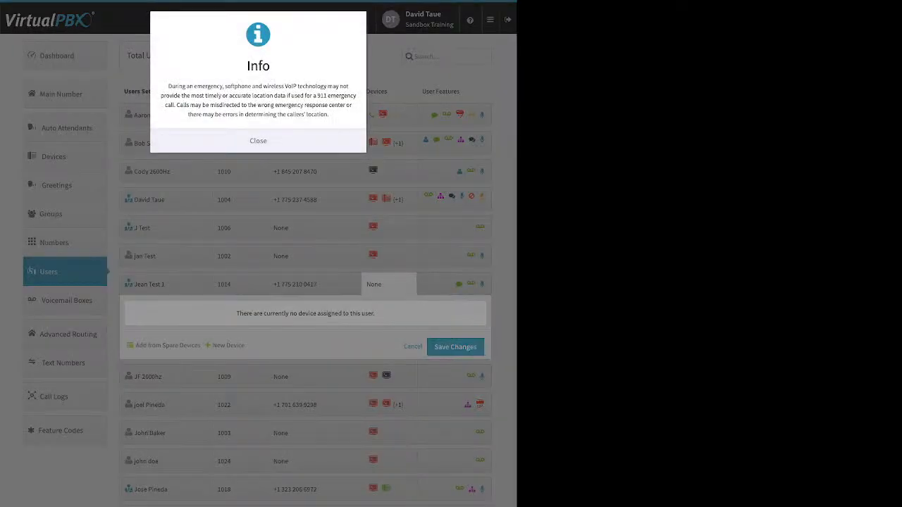
pyautogui.click(258, 140)
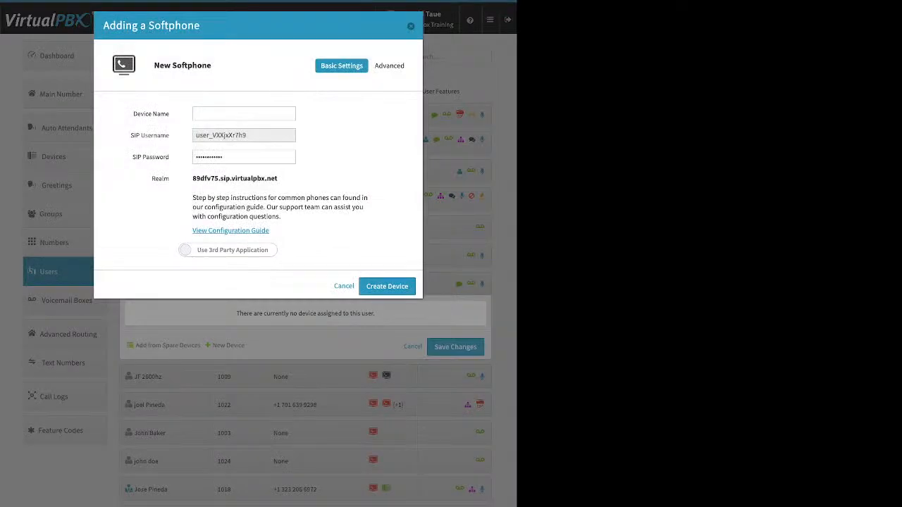
pyautogui.click(229, 250)
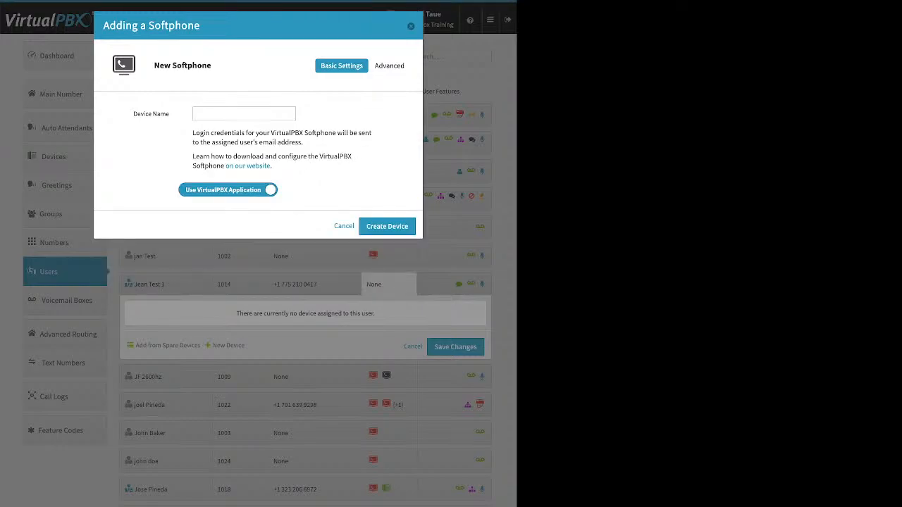
pyautogui.click(244, 113)
pyautogui.press('Escape')
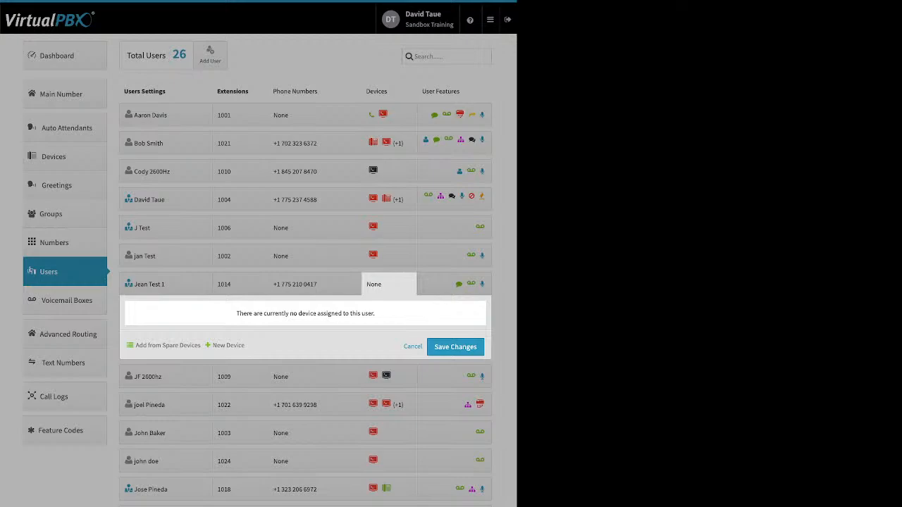
# Inspect the new web phone form for the user at extension 1014, and close the device list without saving
pyautogui.click(228, 346)
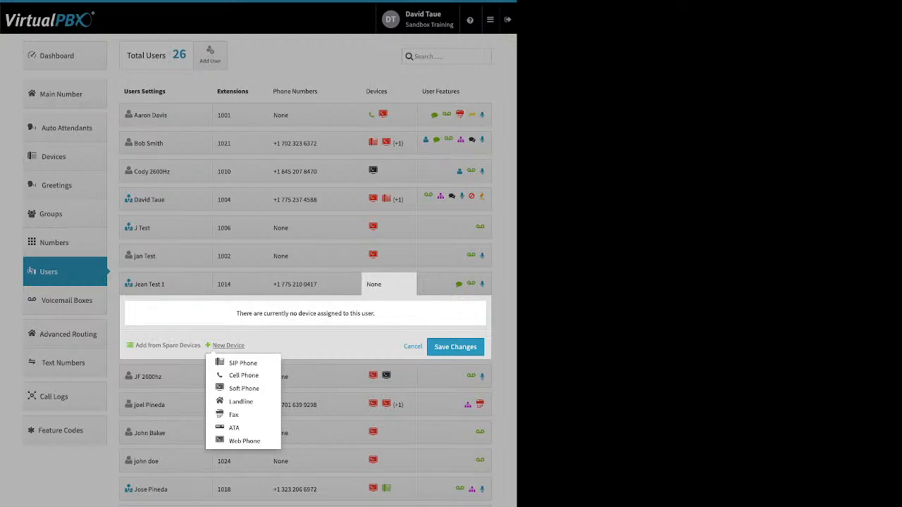
pyautogui.click(232, 441)
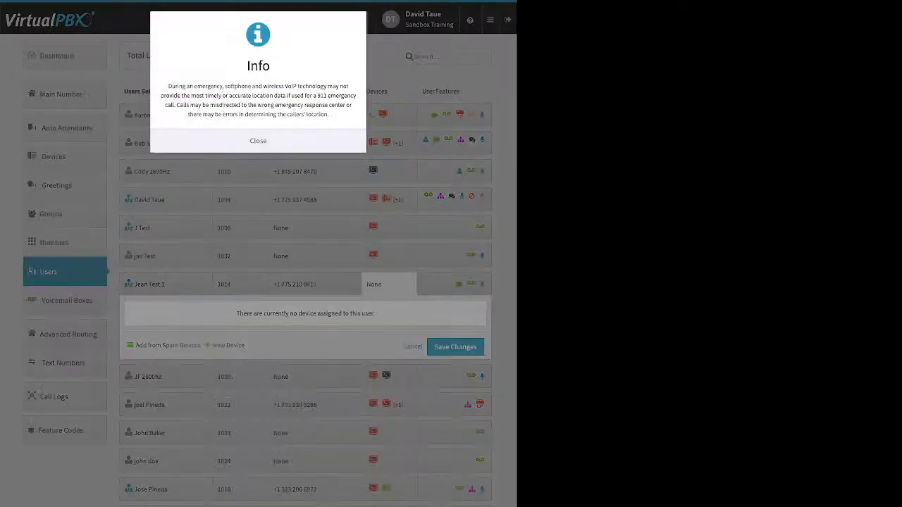
pyautogui.click(257, 140)
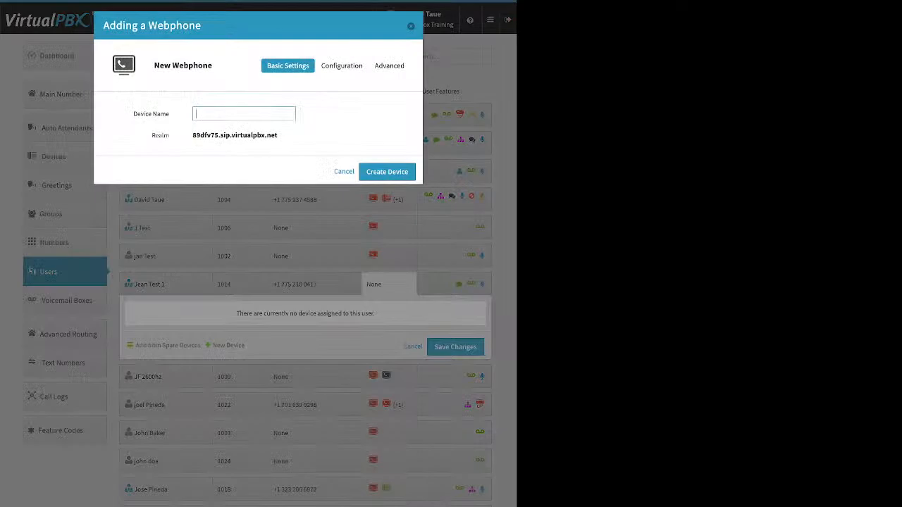
pyautogui.press('Escape')
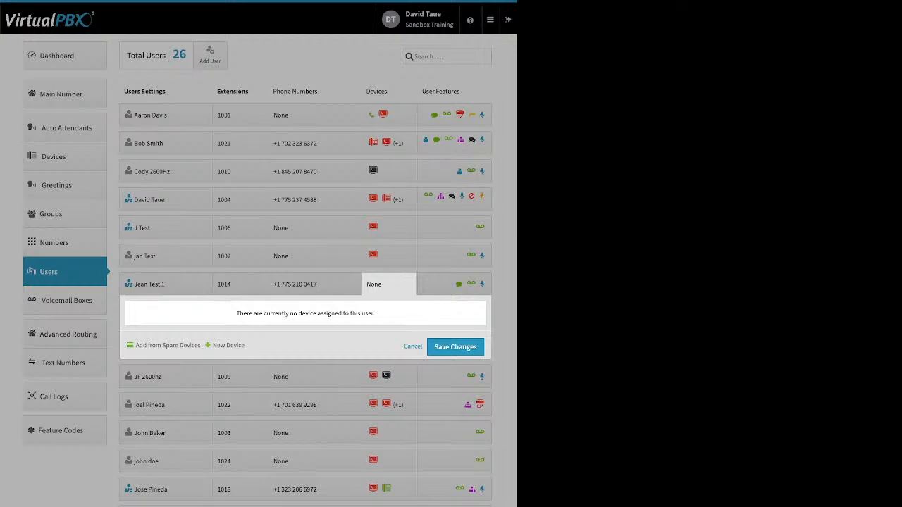
pyautogui.click(412, 346)
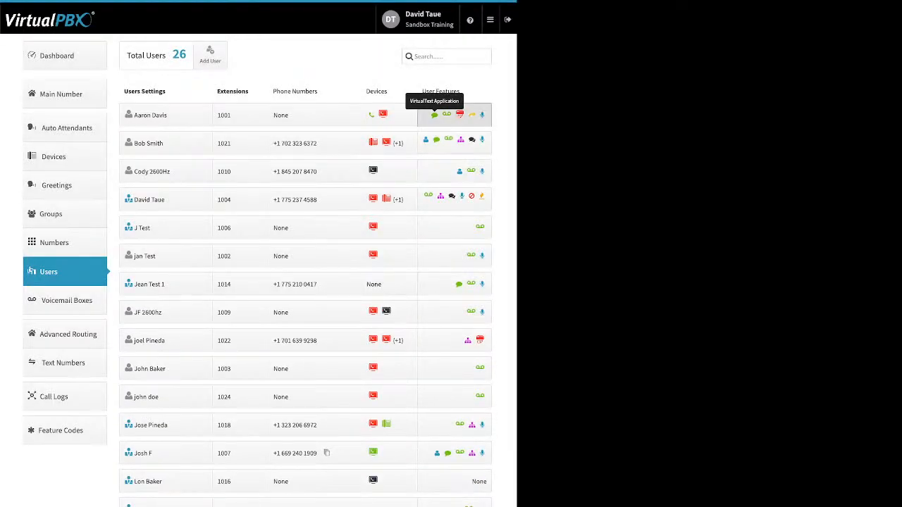
# View the features available to the user at extension 1001, and those of the user at extension 1021
pyautogui.click(434, 114)
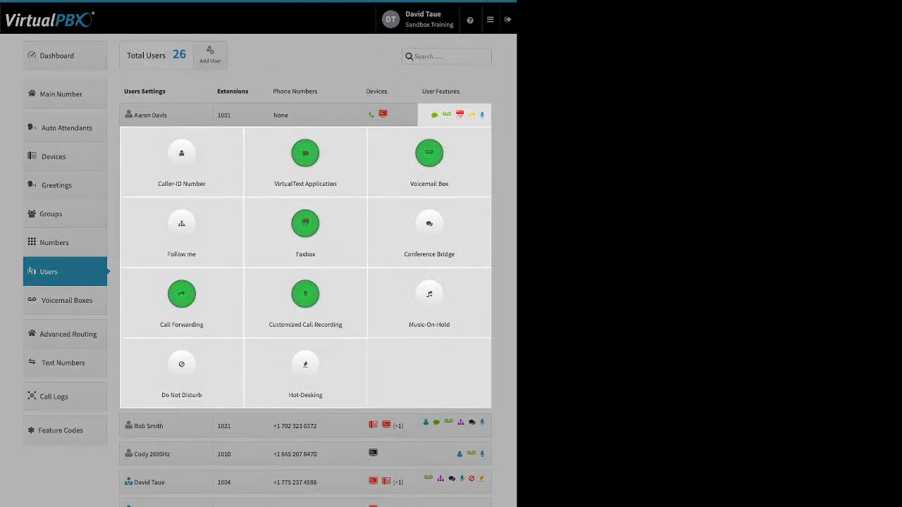
pyautogui.click(448, 115)
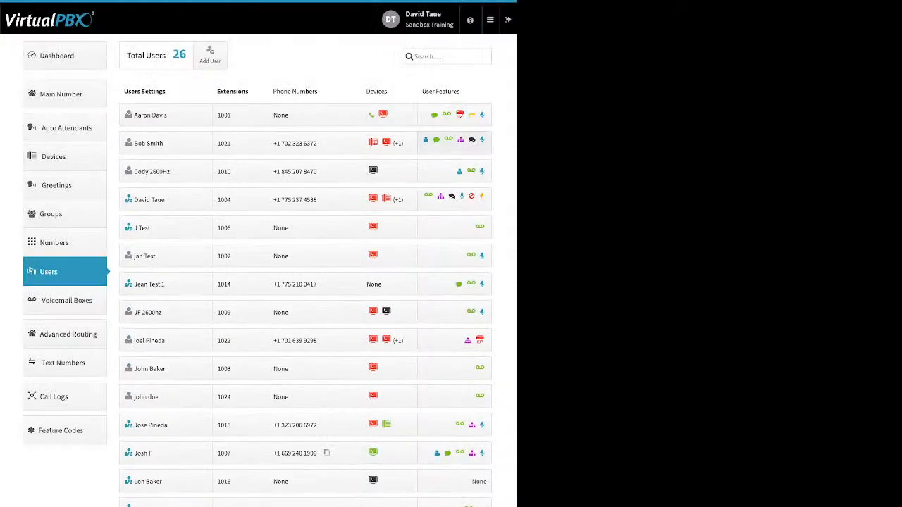
pyautogui.click(448, 140)
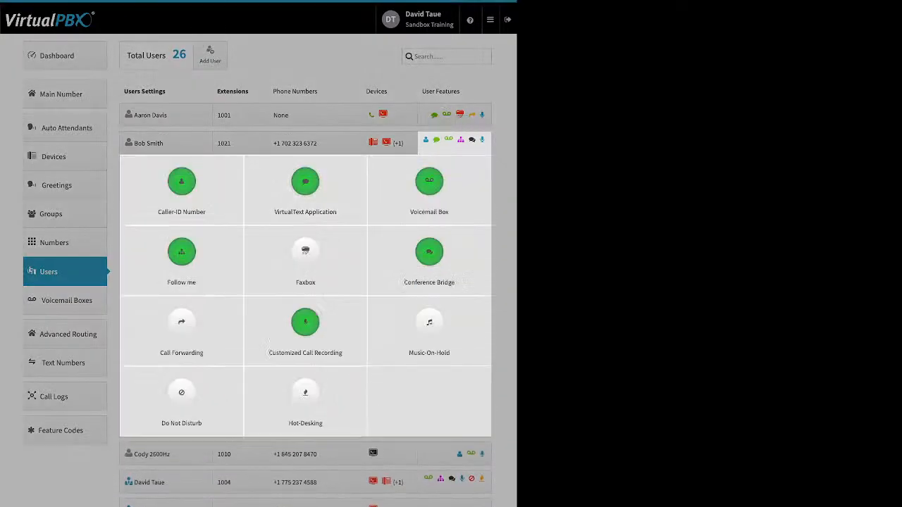
# Inspect the Caller-ID Number and VirtualText Application settings of the user at extension 1021 without changing them
pyautogui.click(181, 182)
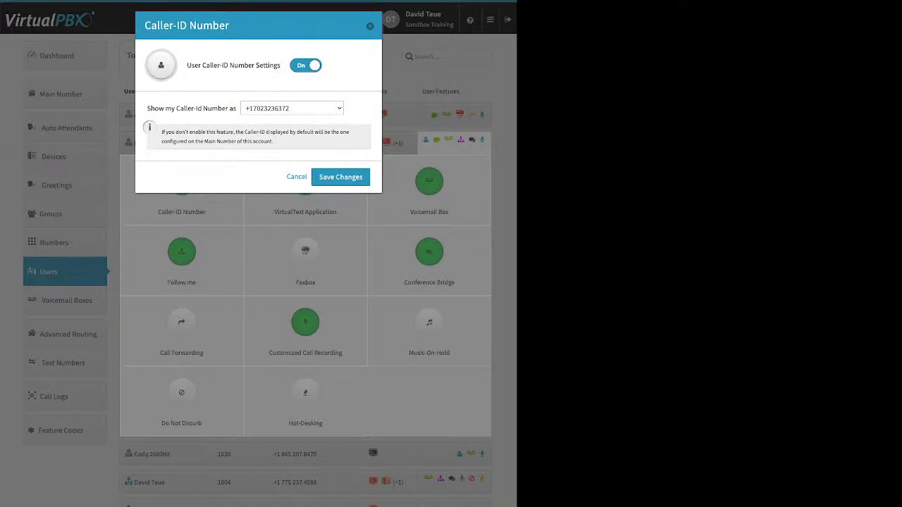
pyautogui.press('Escape')
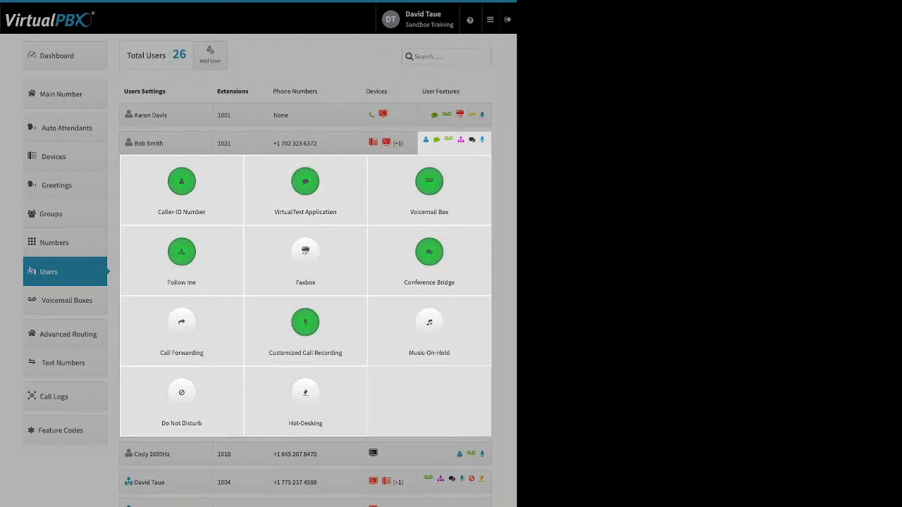
pyautogui.click(315, 143)
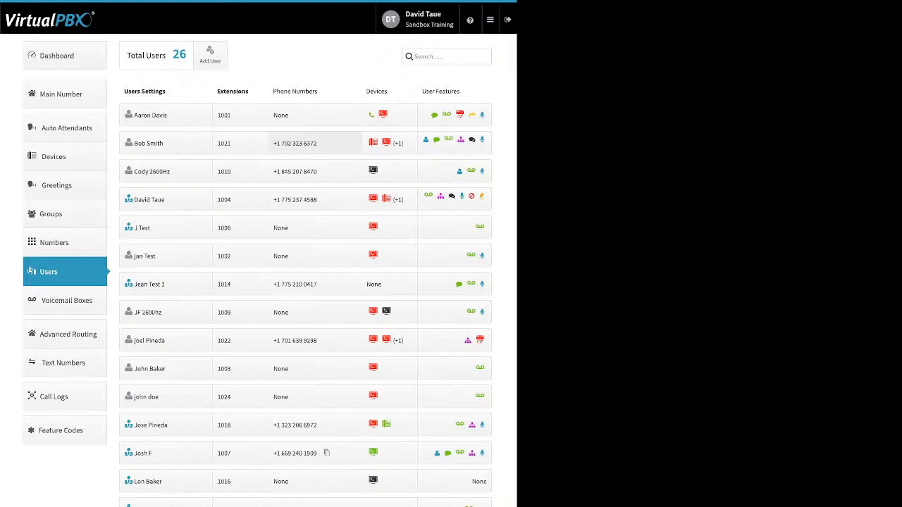
pyautogui.click(436, 139)
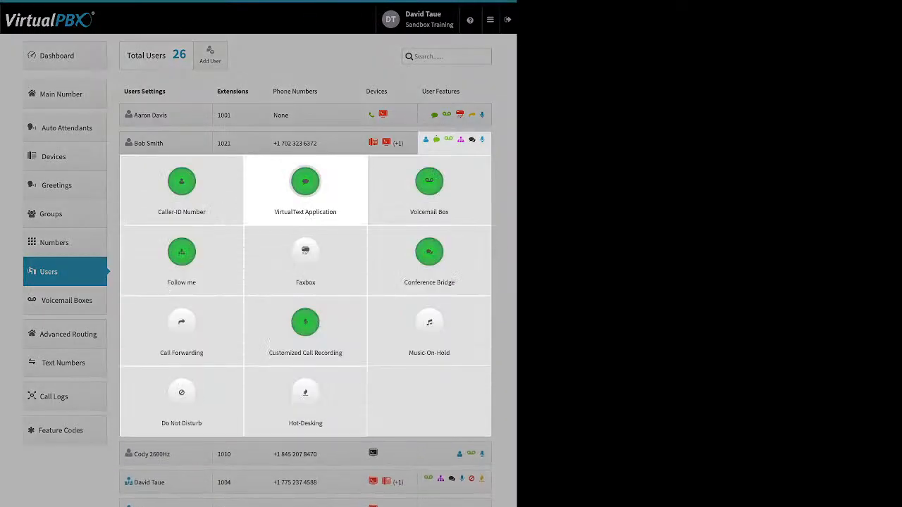
pyautogui.click(305, 252)
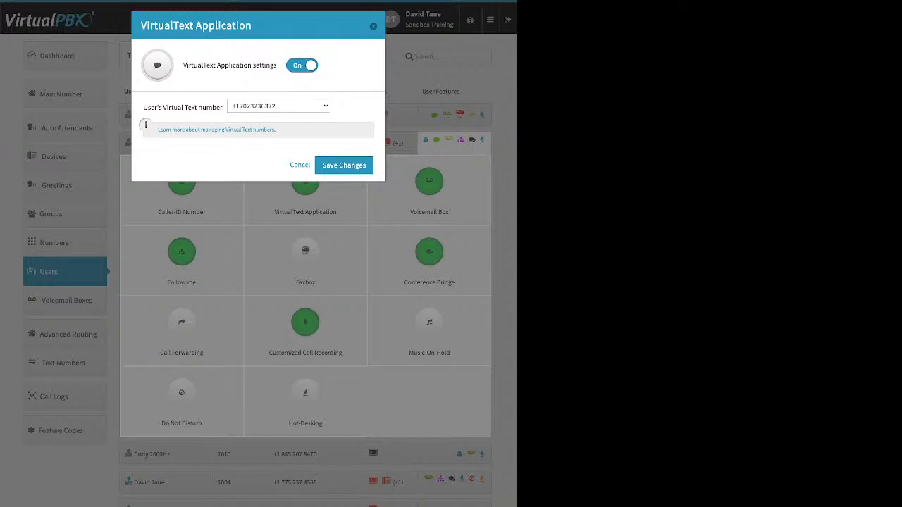
pyautogui.press('Escape')
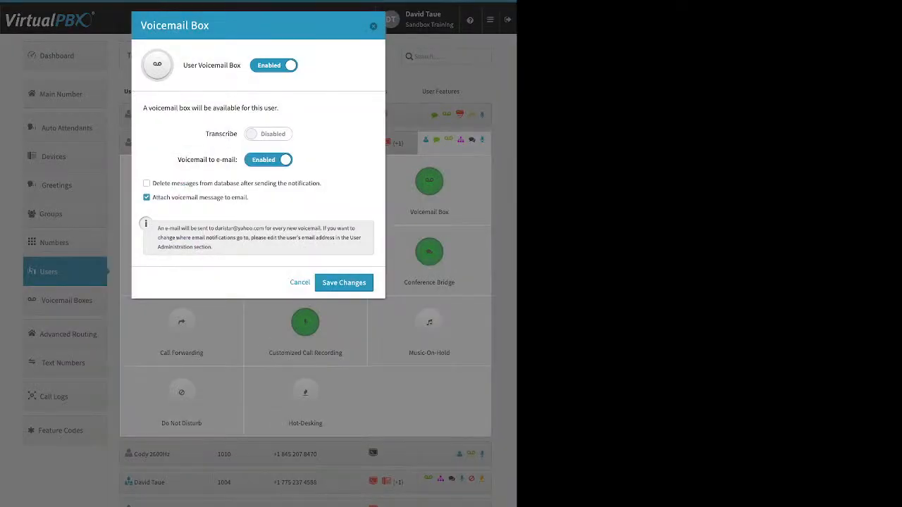
# Examine the transcription, email attachment and message deletion options in the Voicemail Box settings of extension 1021, and close them without saving
pyautogui.moveTo(205, 134); pyautogui.dragTo(228, 134)
pyautogui.moveTo(249, 197); pyautogui.dragTo(171, 197)
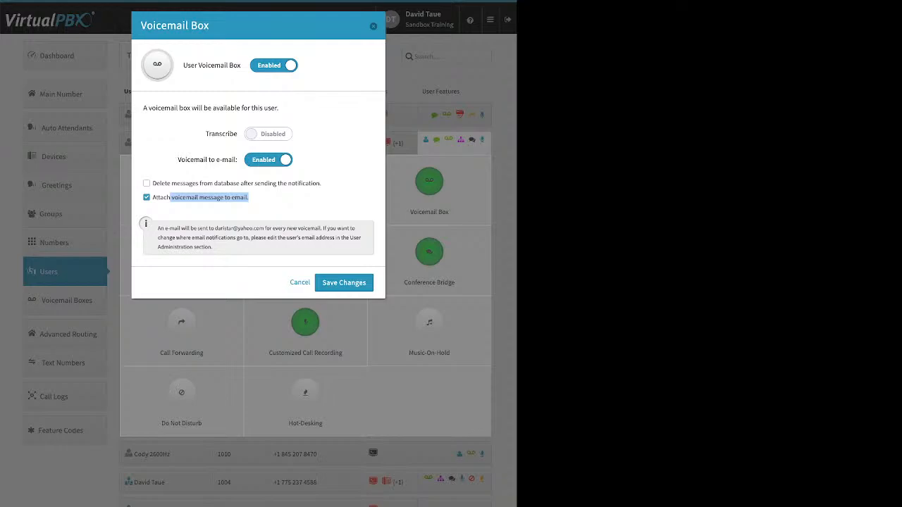
pyautogui.moveTo(152, 183); pyautogui.dragTo(321, 183)
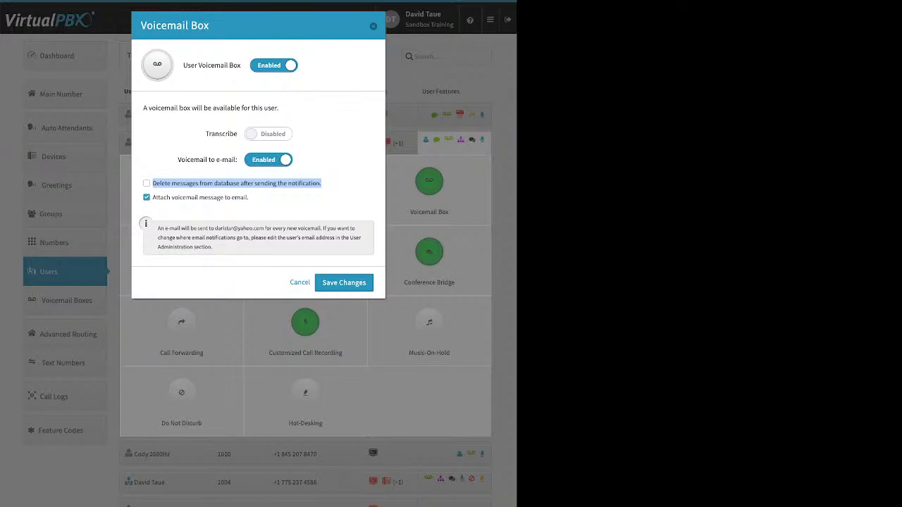
pyautogui.click(153, 184)
pyautogui.click(372, 26)
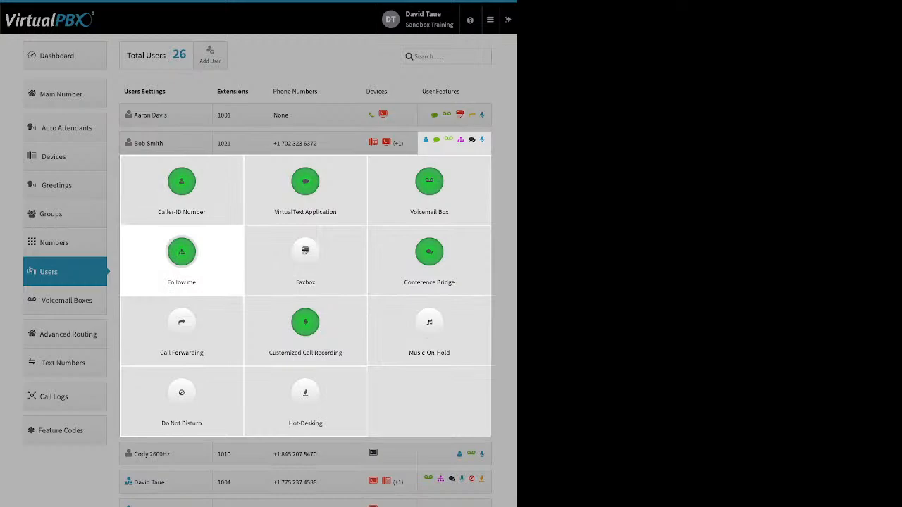
# Set Follow me for extension 1021 to ring only the Yealink and web phones, and shrink the Yealink phone's ring span to 0 seconds
pyautogui.click(181, 253)
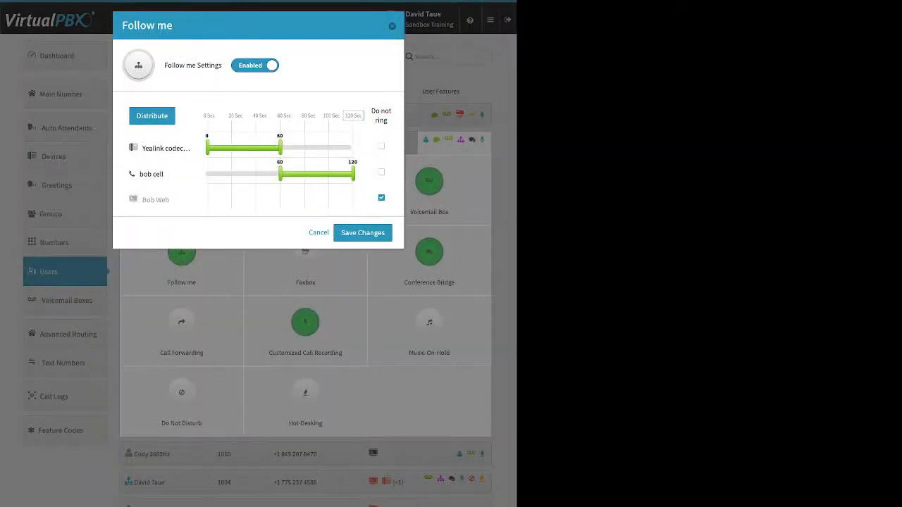
pyautogui.click(381, 146)
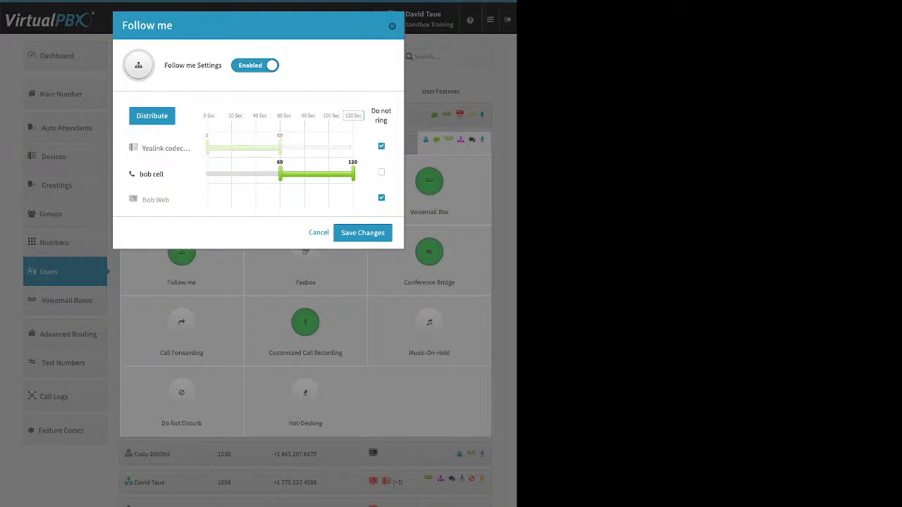
pyautogui.click(381, 171)
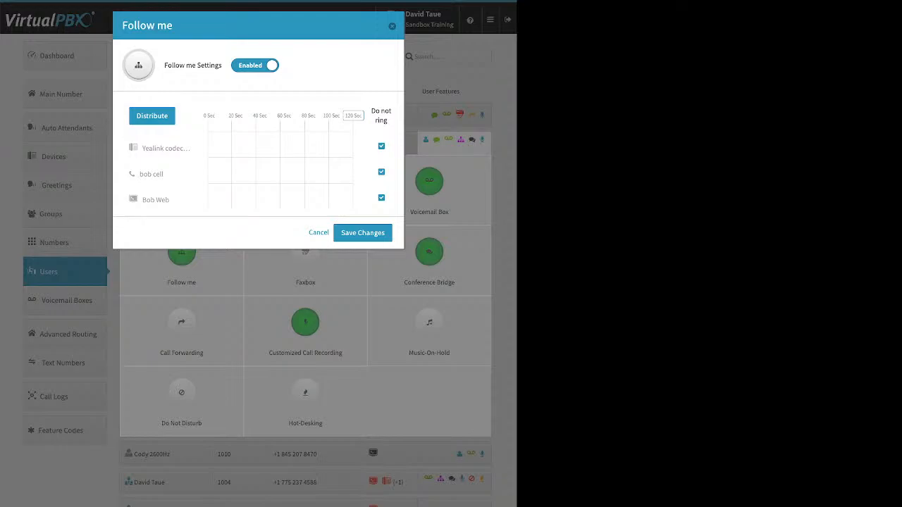
pyautogui.click(381, 198)
pyautogui.click(381, 146)
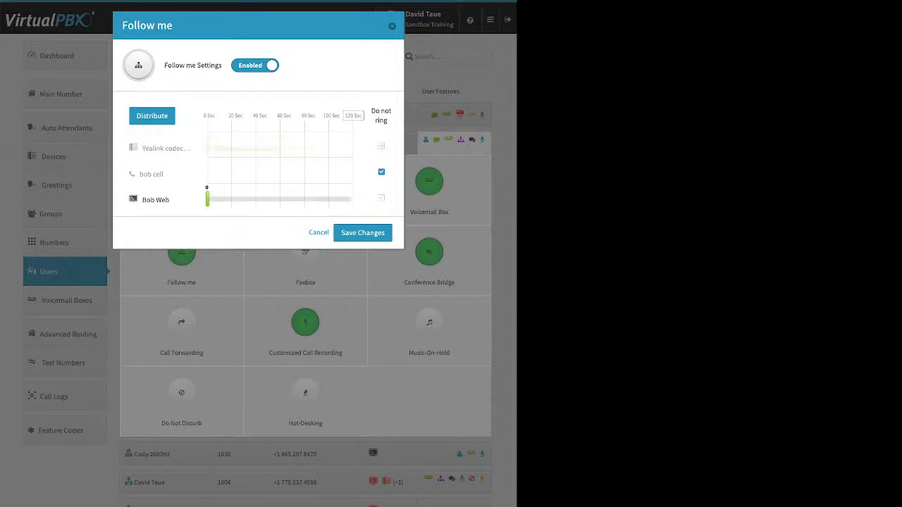
pyautogui.moveTo(280, 148); pyautogui.dragTo(207, 147)
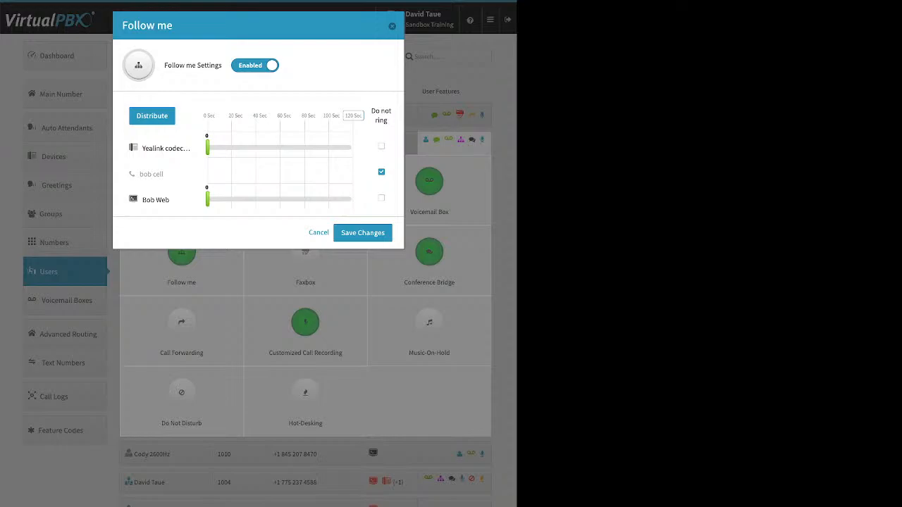
# Set the Follow me timeline to 60 seconds and distribute the ring time evenly between the active devices
pyautogui.click(353, 115)
pyautogui.write('60')
pyautogui.press('Return')
pyautogui.click(152, 115)
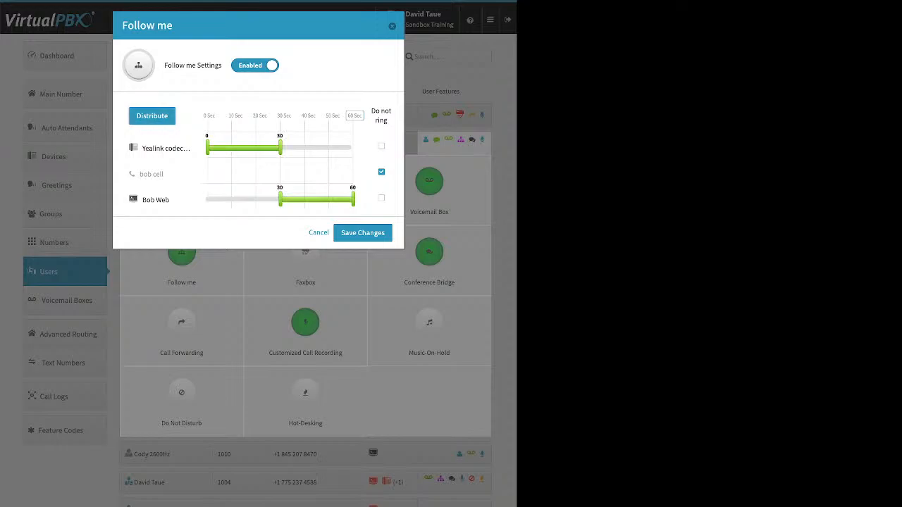
# Put the web phone first in the Follow me order and redistribute the ring times with the cell phone included, then discard the changes
pyautogui.moveTo(156, 199); pyautogui.dragTo(155, 148)
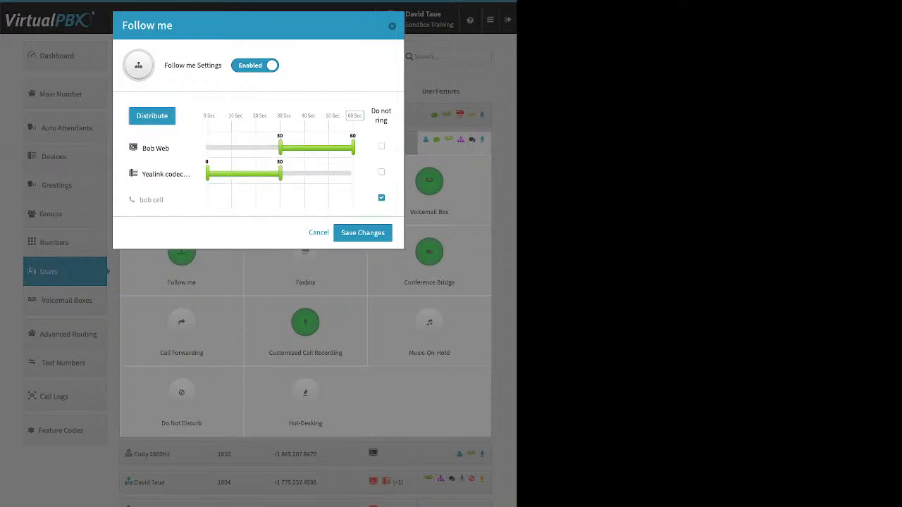
pyautogui.click(151, 115)
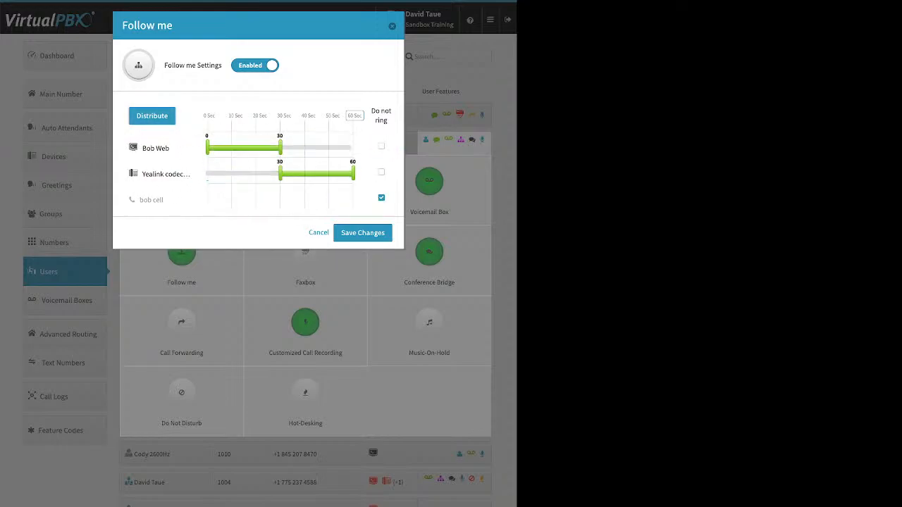
pyautogui.click(381, 197)
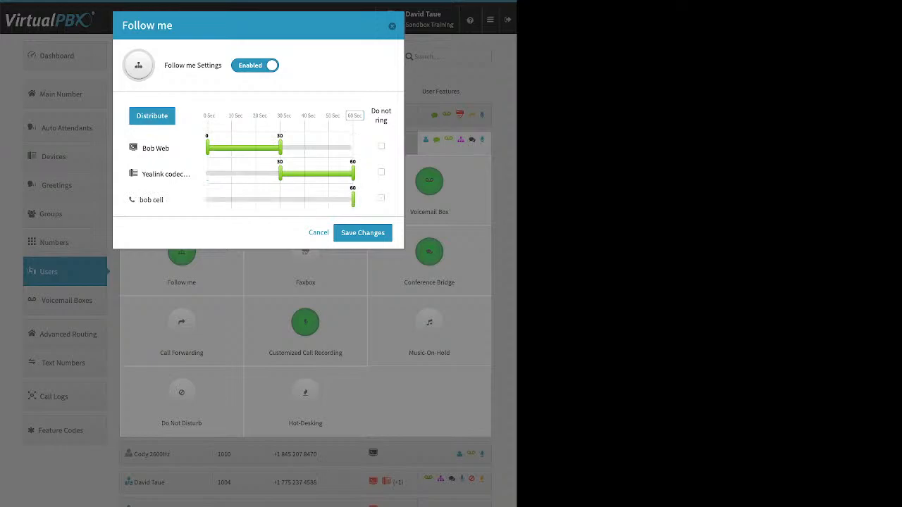
pyautogui.click(151, 116)
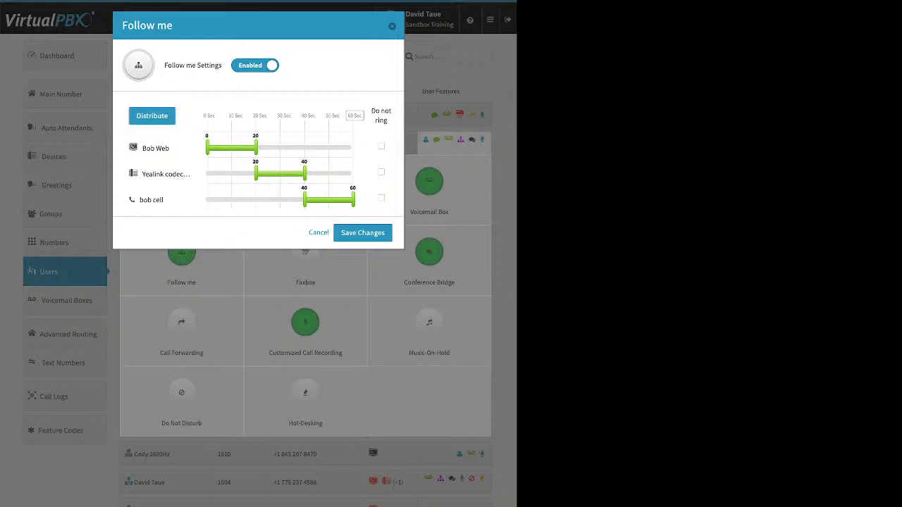
pyautogui.press('Escape')
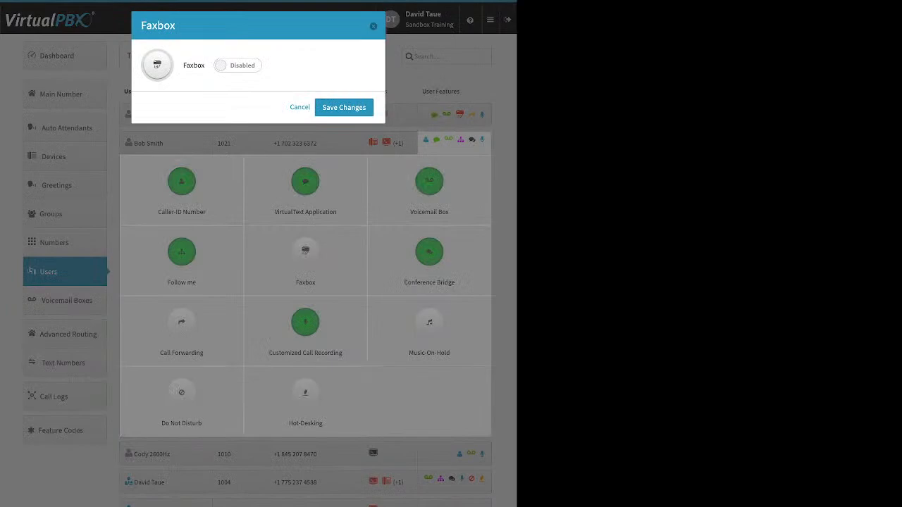
# Enable Faxbox for extension 1021, view the number choices for Fax to Email, and close without saving
pyautogui.click(237, 65)
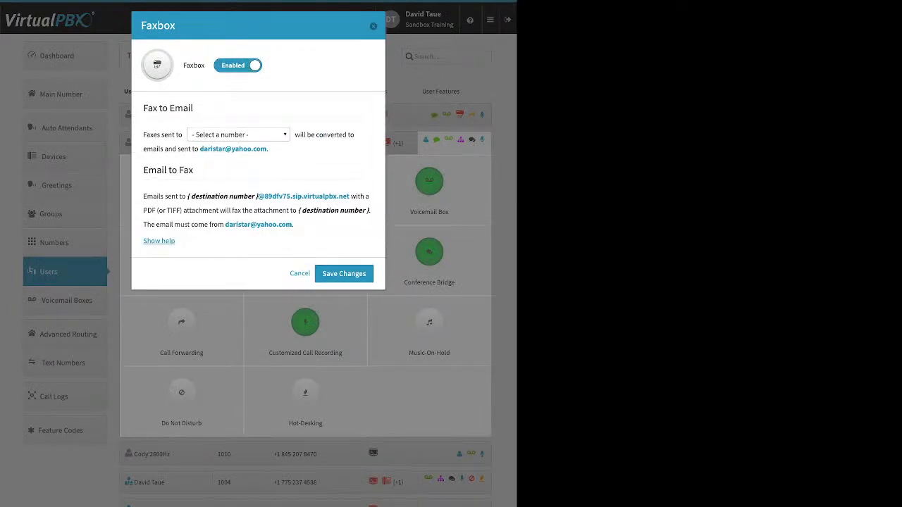
pyautogui.click(238, 134)
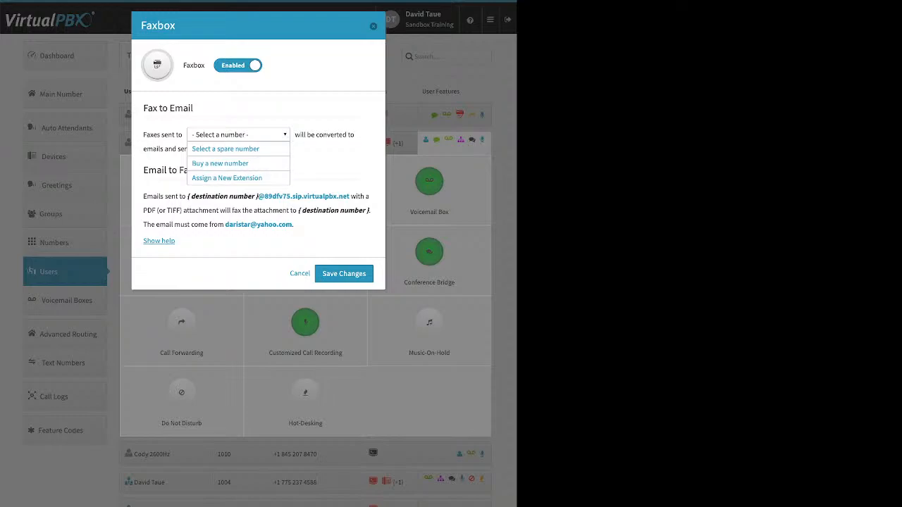
pyautogui.click(373, 26)
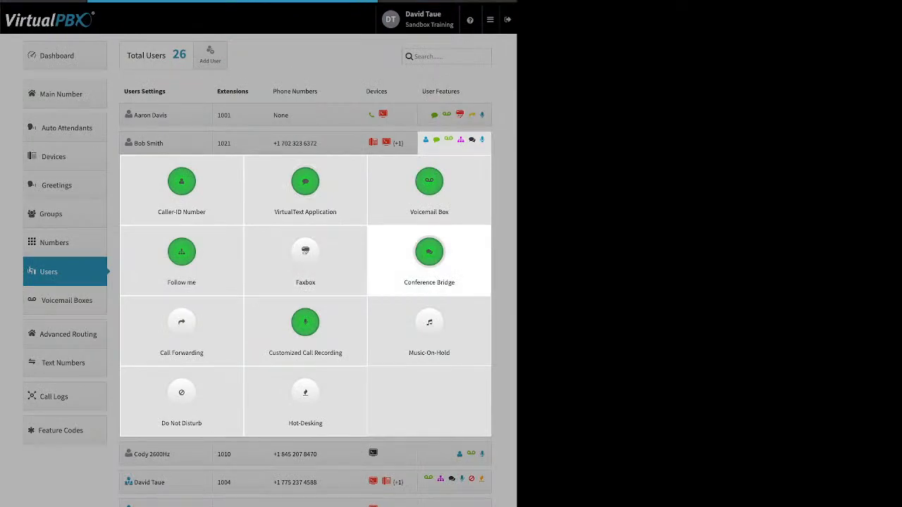
# Examine the room PIN and video conferencing settings of extension 1021's Conference Bridge, and close them without saving
pyautogui.click(429, 257)
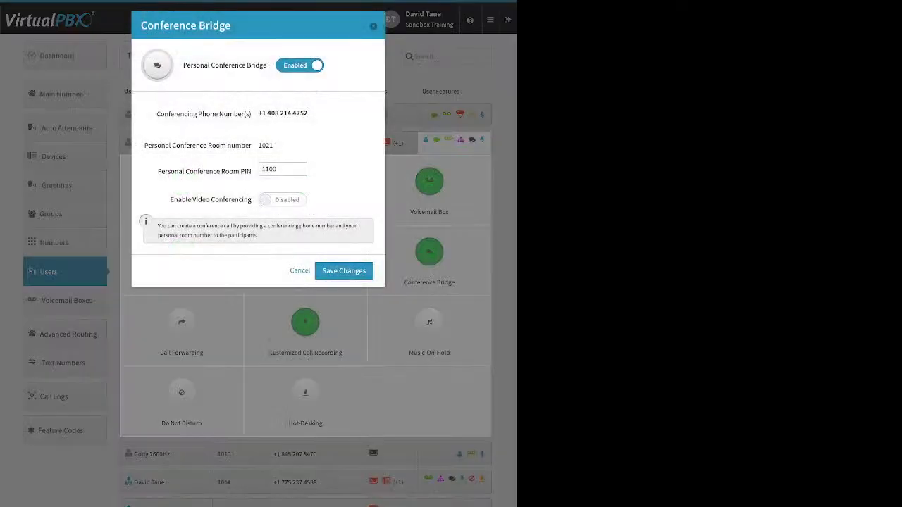
pyautogui.doubleClick(270, 170)
pyautogui.press('Tab')
pyautogui.moveTo(170, 199); pyautogui.dragTo(251, 199)
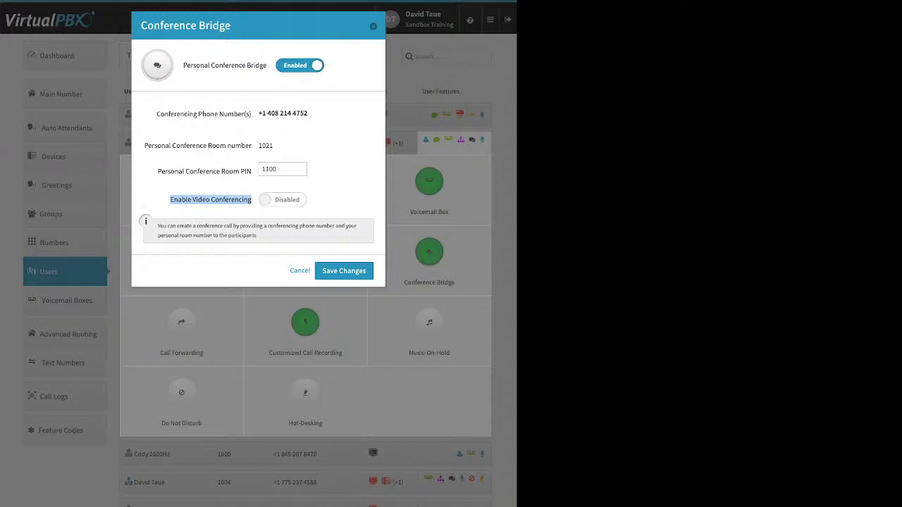
pyautogui.press('Escape')
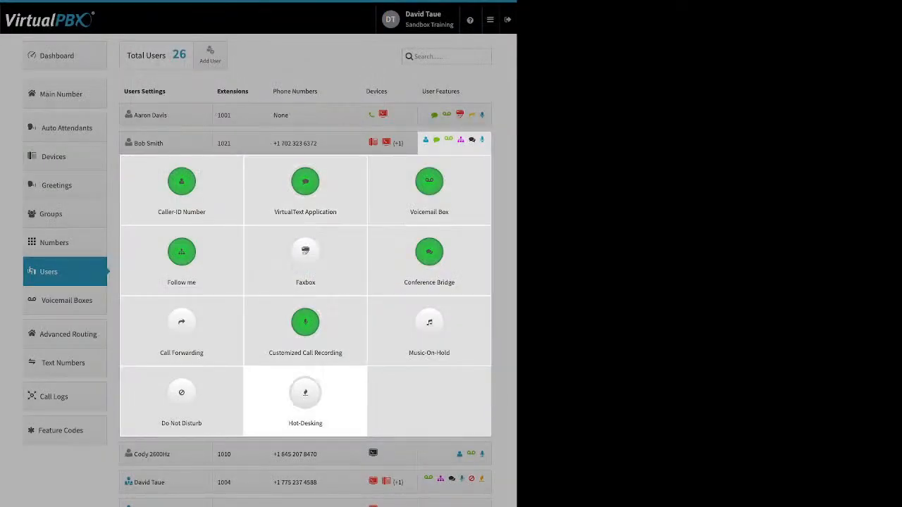
# Switch Call Forwarding for extension 1021 to Failover Mode to view its options, and close without saving
pyautogui.click(181, 328)
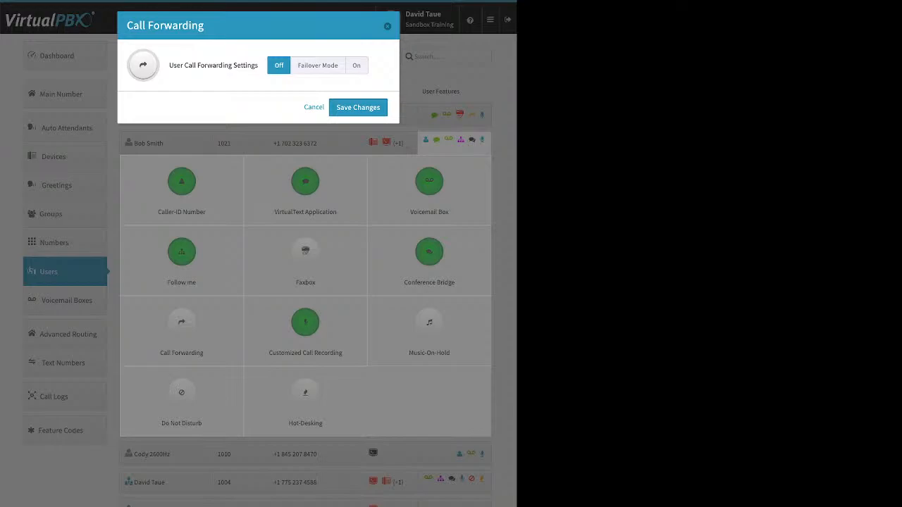
pyautogui.click(317, 65)
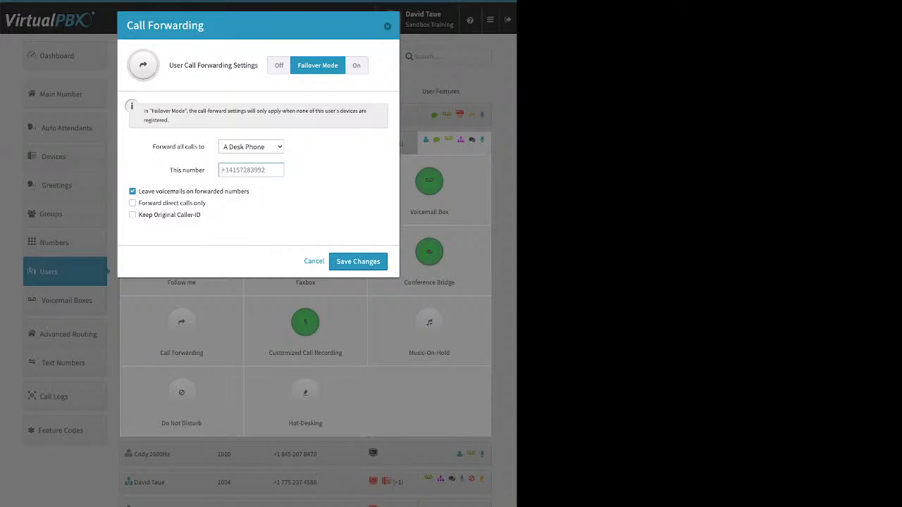
pyautogui.press('Escape')
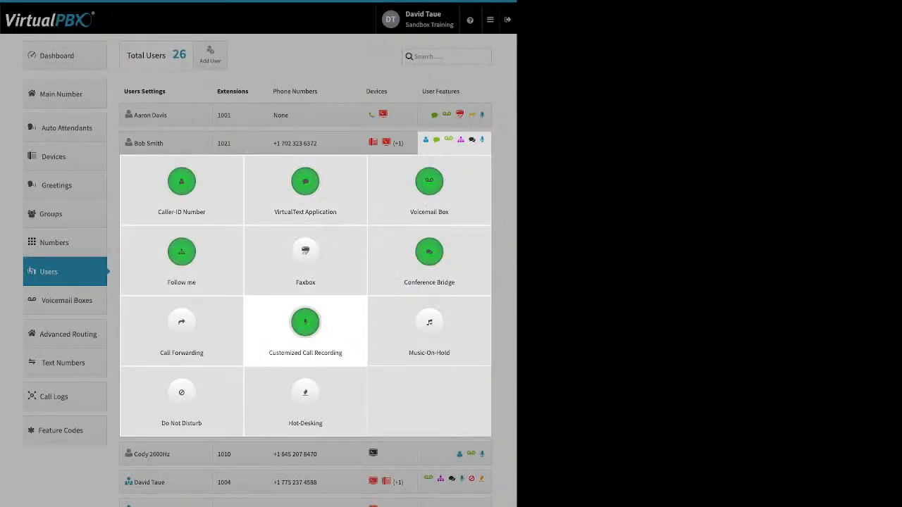
# Set inbound and outbound, internal and external call recording for extension 1021 to Account Default (Off)
pyautogui.click(305, 322)
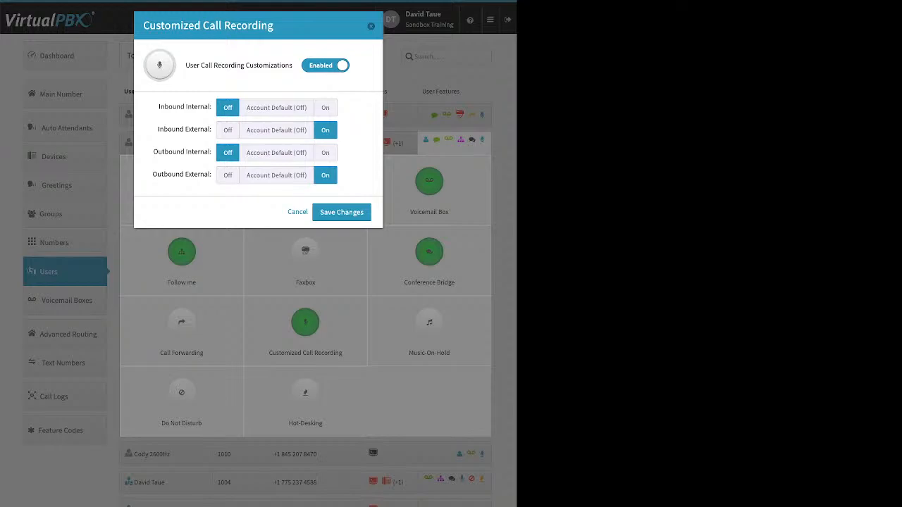
pyautogui.click(276, 107)
pyautogui.click(276, 129)
pyautogui.click(276, 152)
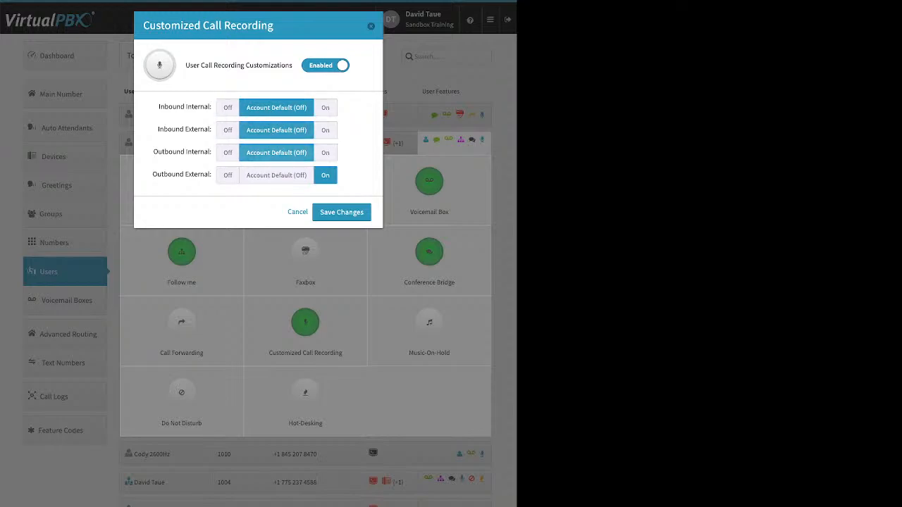
pyautogui.click(277, 175)
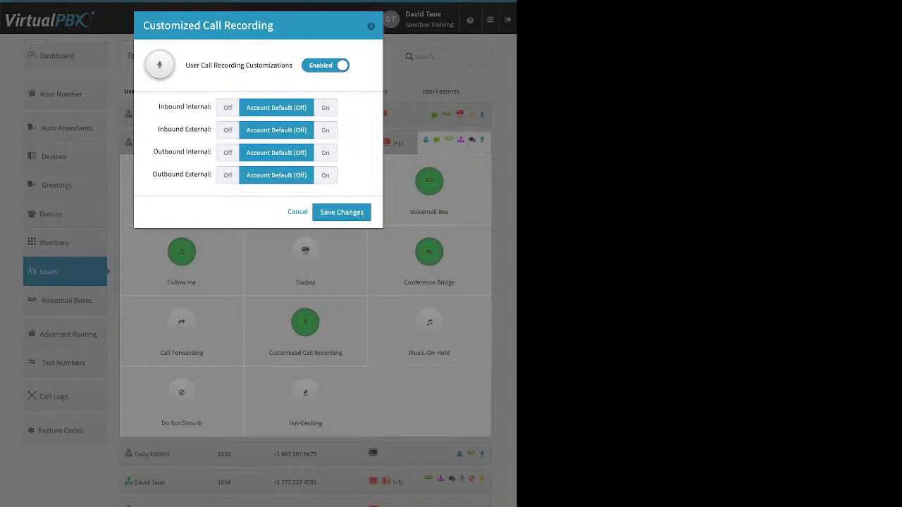
# Set all four Customized Call Recording options of extension 1021 to On, and save the changes
pyautogui.click(325, 107)
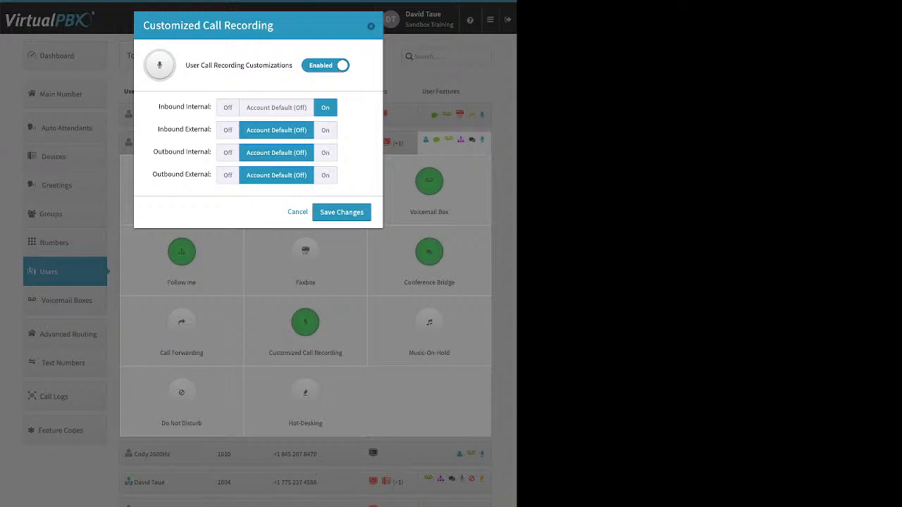
pyautogui.click(324, 129)
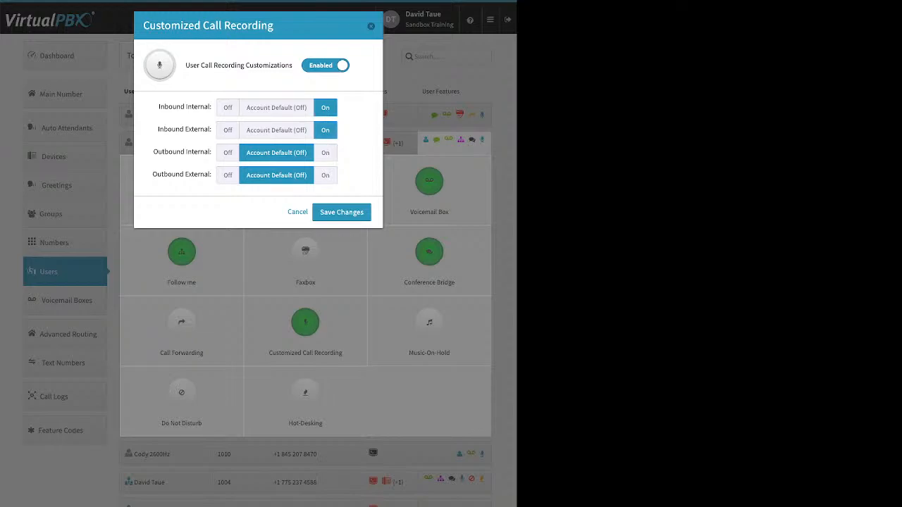
pyautogui.click(325, 152)
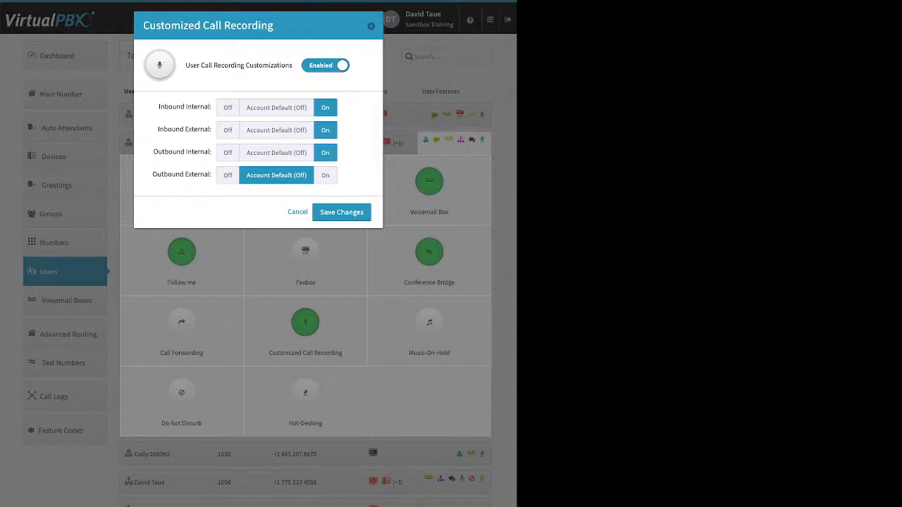
pyautogui.click(325, 175)
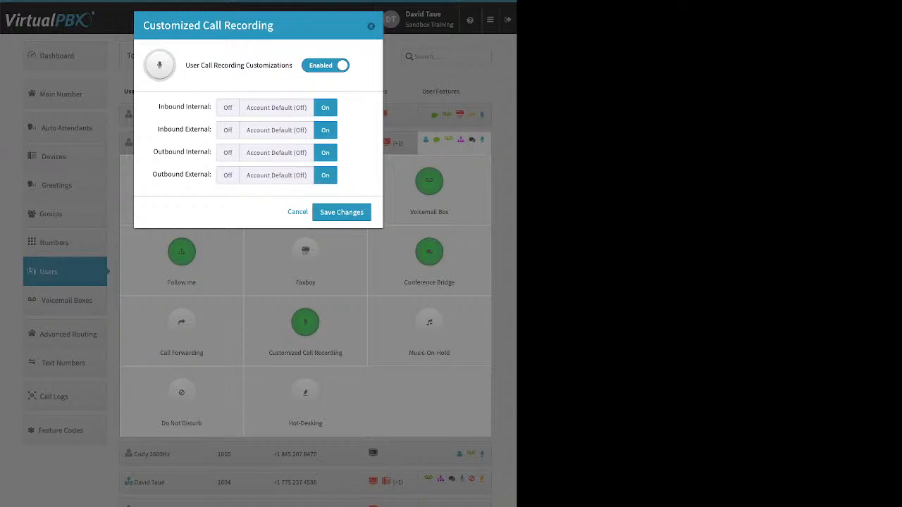
pyautogui.click(341, 212)
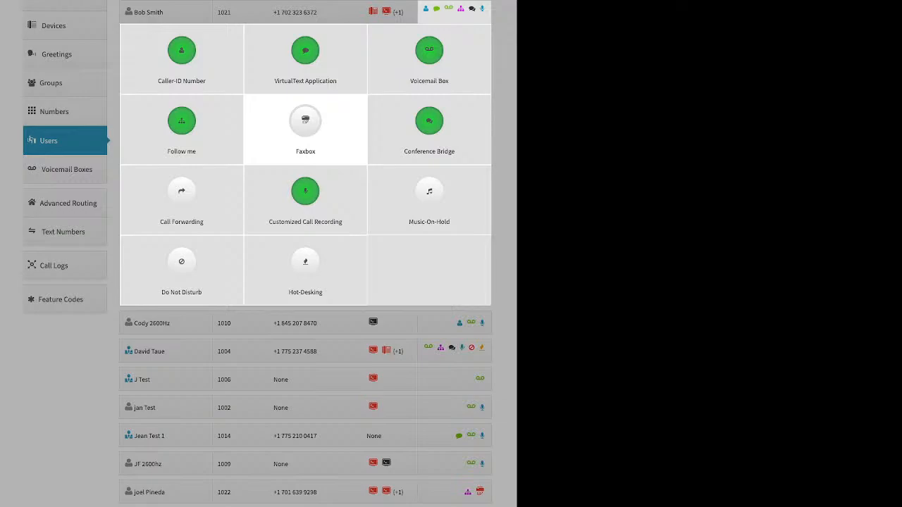
# Enable Music-On-Hold for extension 1021, view the audio file upload option, and cancel without saving
pyautogui.click(429, 191)
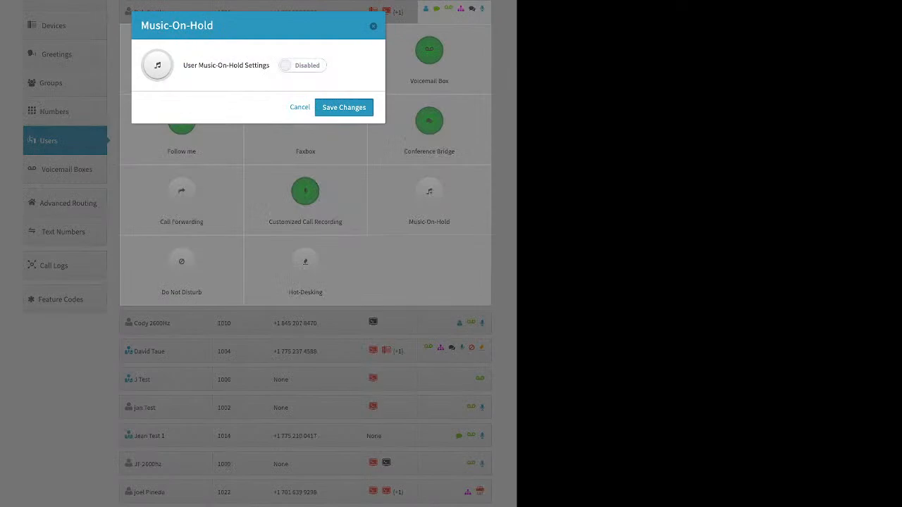
pyautogui.click(303, 65)
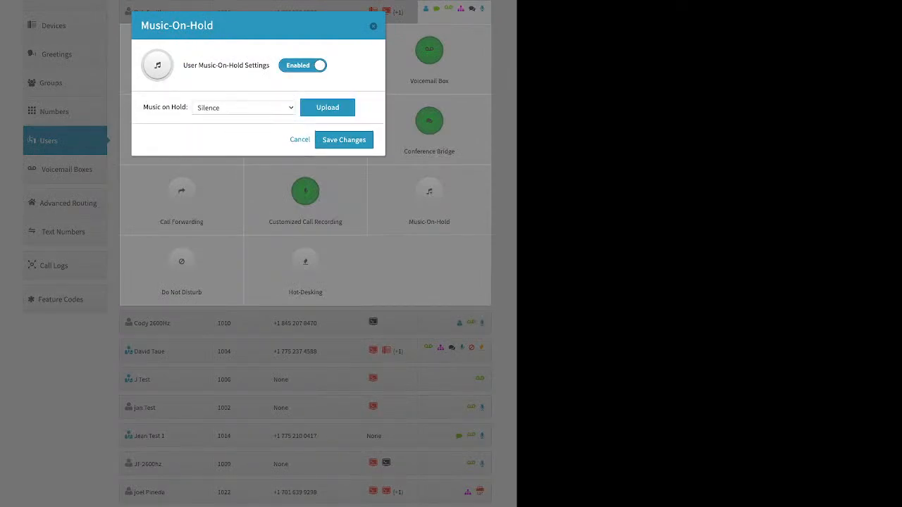
pyautogui.click(327, 108)
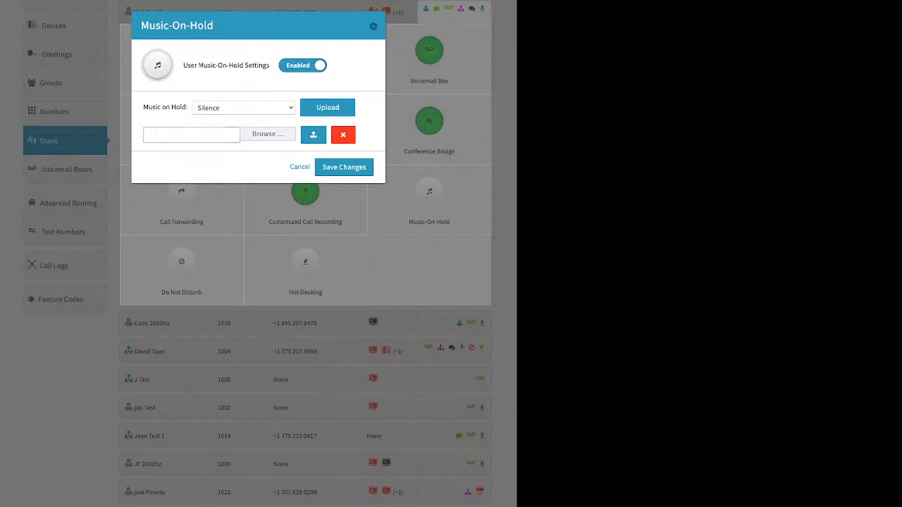
pyautogui.click(300, 166)
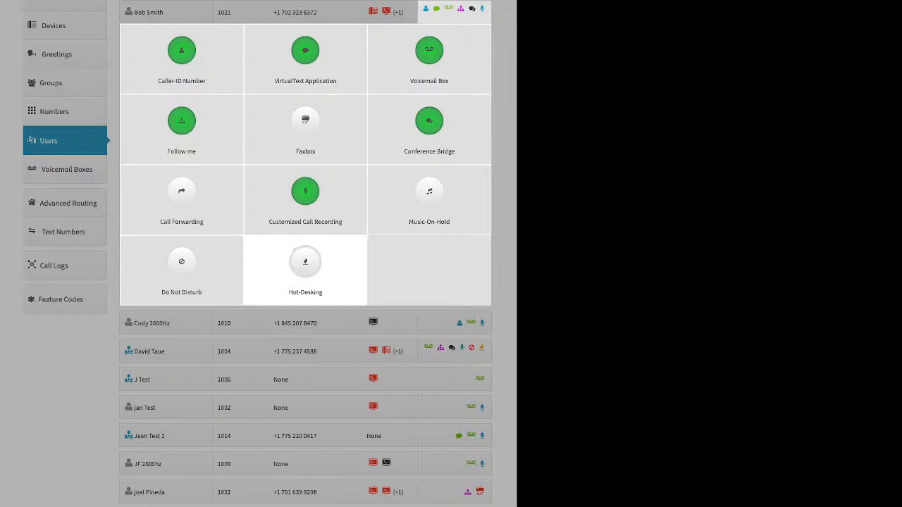
# Enable Hot-Desking for extension 1021 with Hotdesk ID 1001, toggle the PIN requirement on and off, and discard the changes
pyautogui.click(305, 267)
pyautogui.click(295, 65)
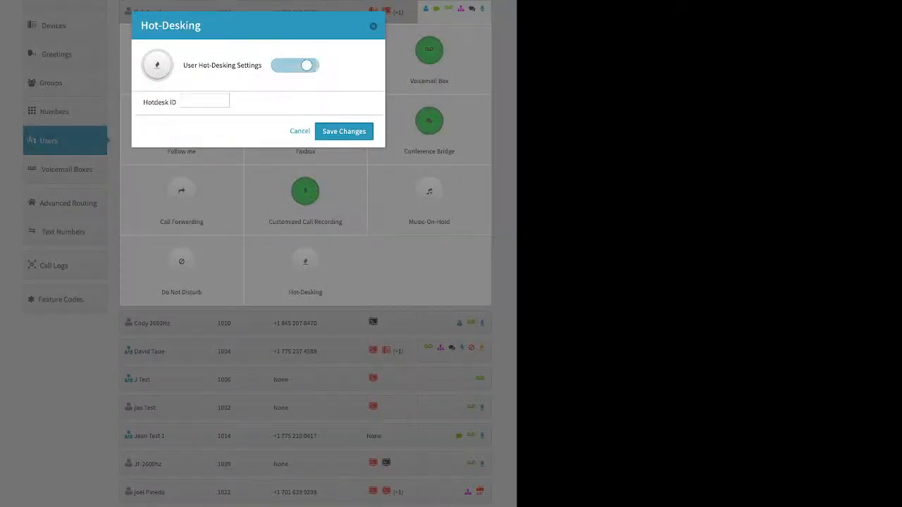
pyautogui.click(204, 106)
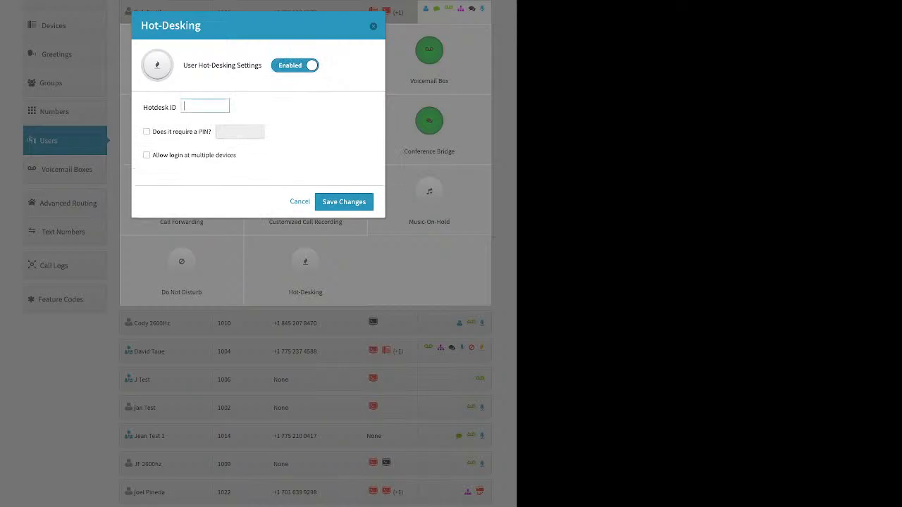
pyautogui.write('1001')
pyautogui.click(146, 132)
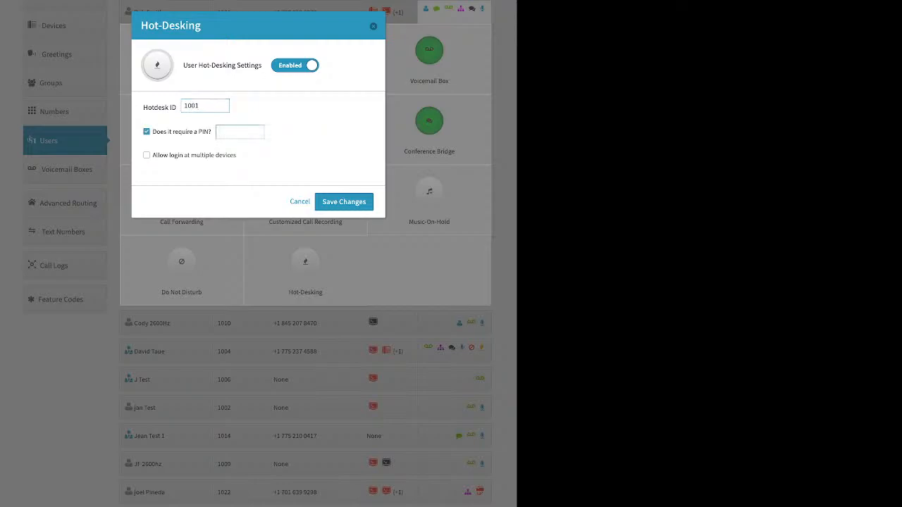
pyautogui.click(147, 131)
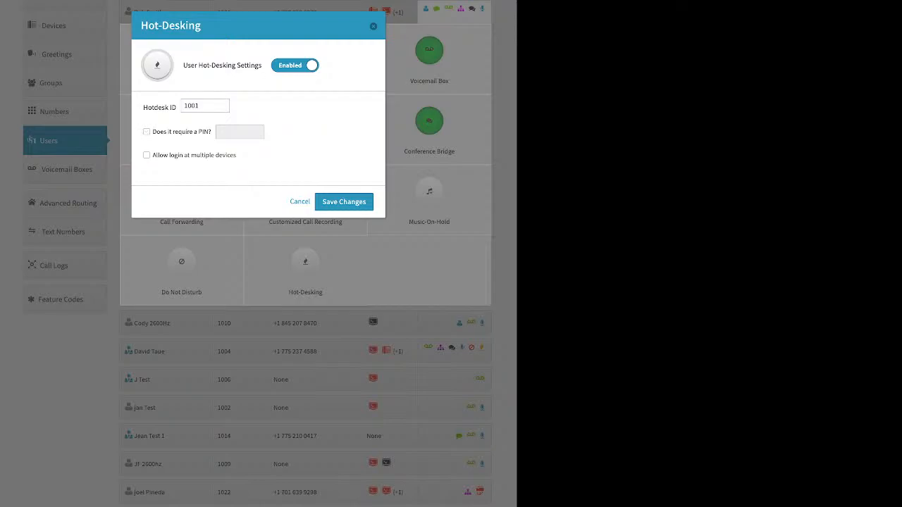
pyautogui.click(373, 26)
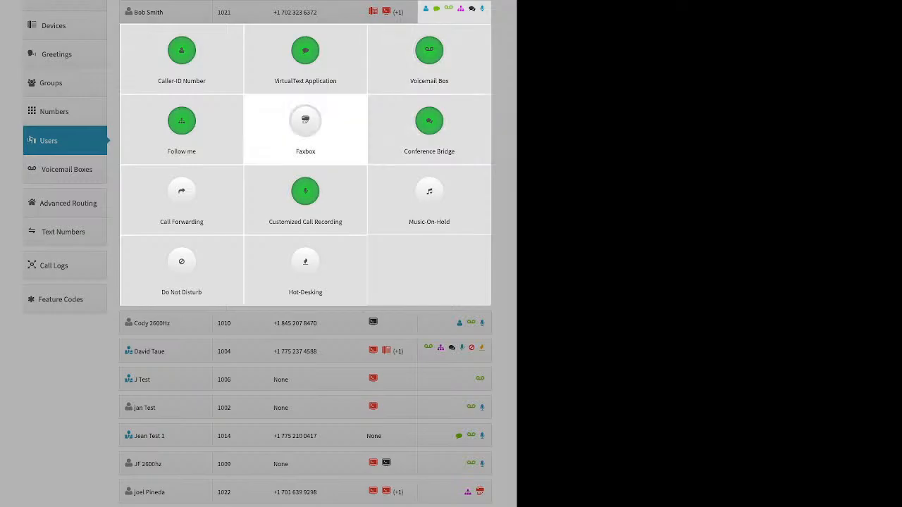
# Go to the account's voicemail boxes and compare the user assigned to box 111 with the Main Voicemail Box
pyautogui.click(66, 169)
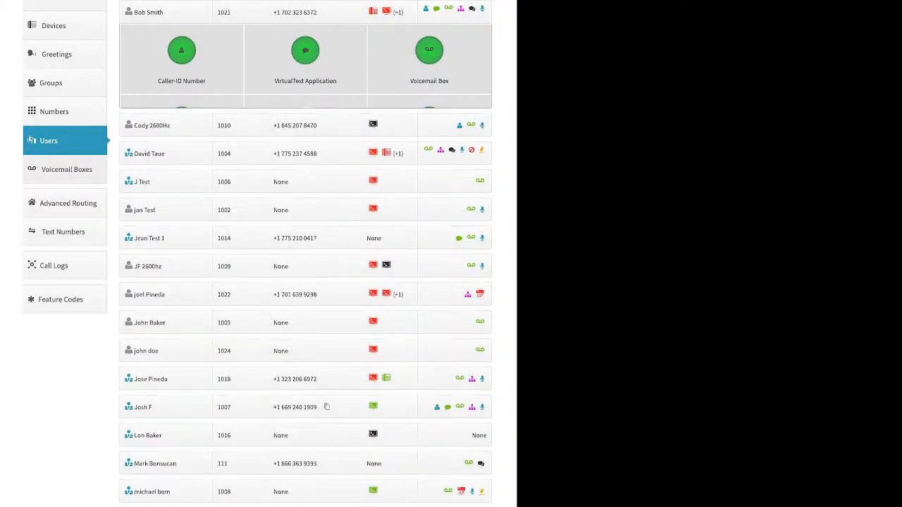
pyautogui.click(66, 169)
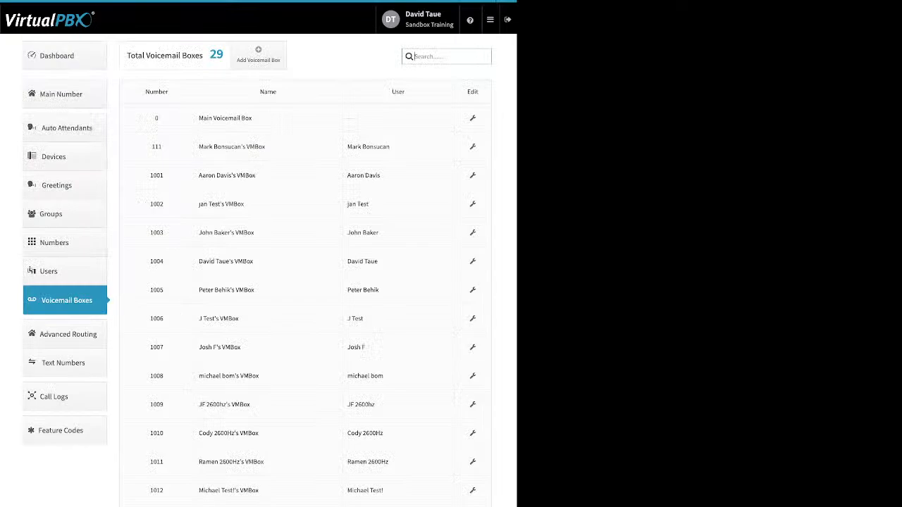
pyautogui.moveTo(390, 147); pyautogui.dragTo(348, 147)
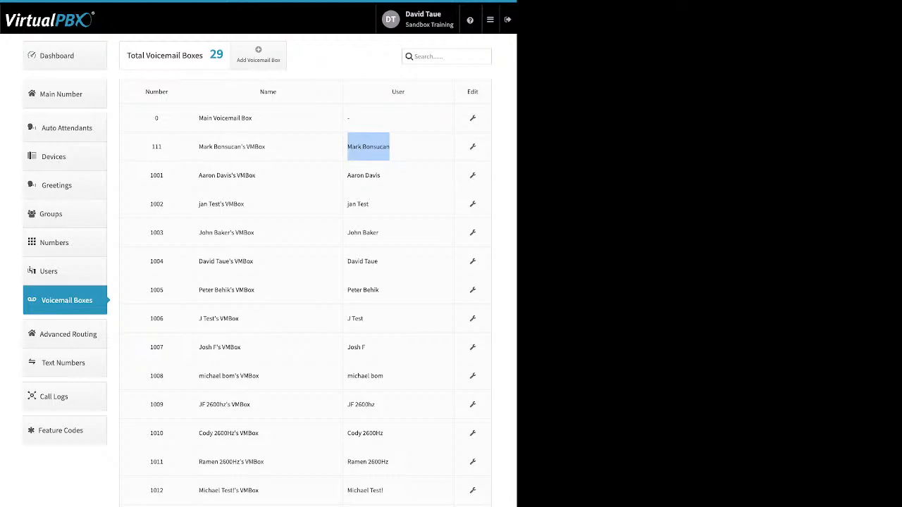
pyautogui.click(368, 147)
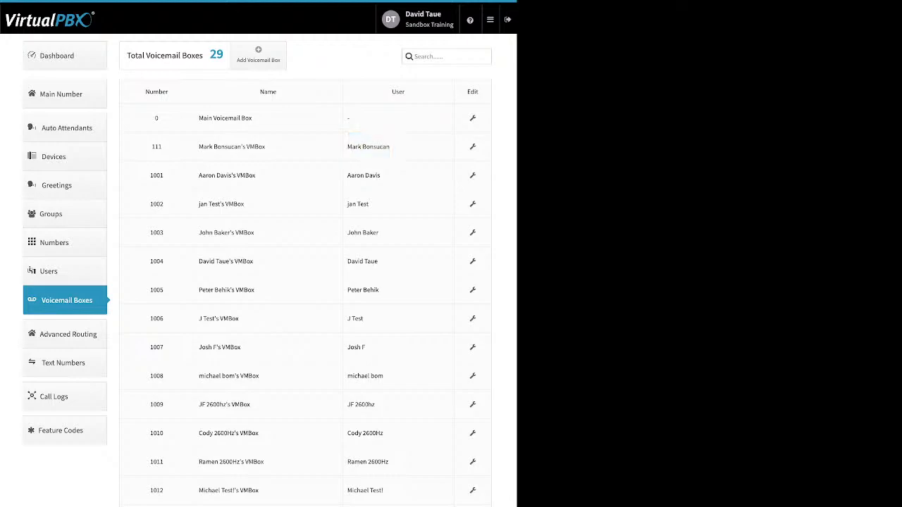
pyautogui.moveTo(252, 118); pyautogui.dragTo(209, 118)
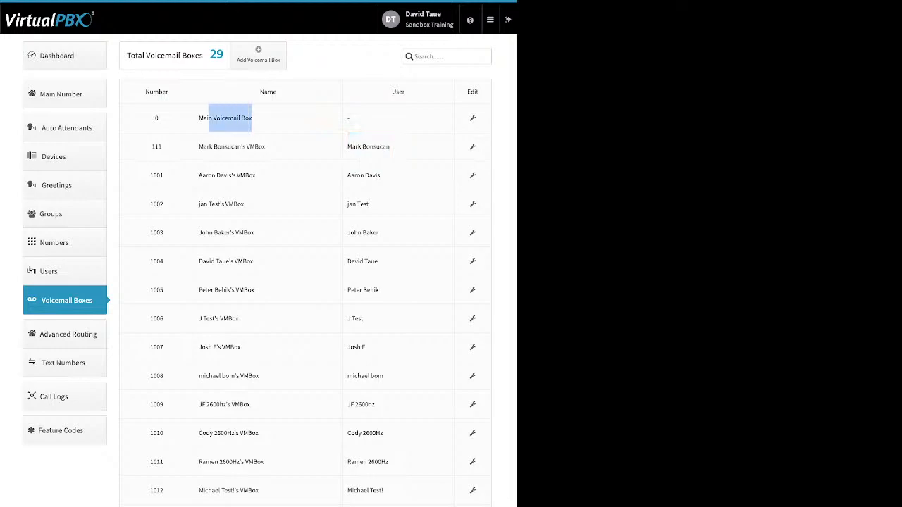
# Examine the name, voicemail number and PIN number fields for adding a new voicemail box, and close without creating it
pyautogui.click(258, 55)
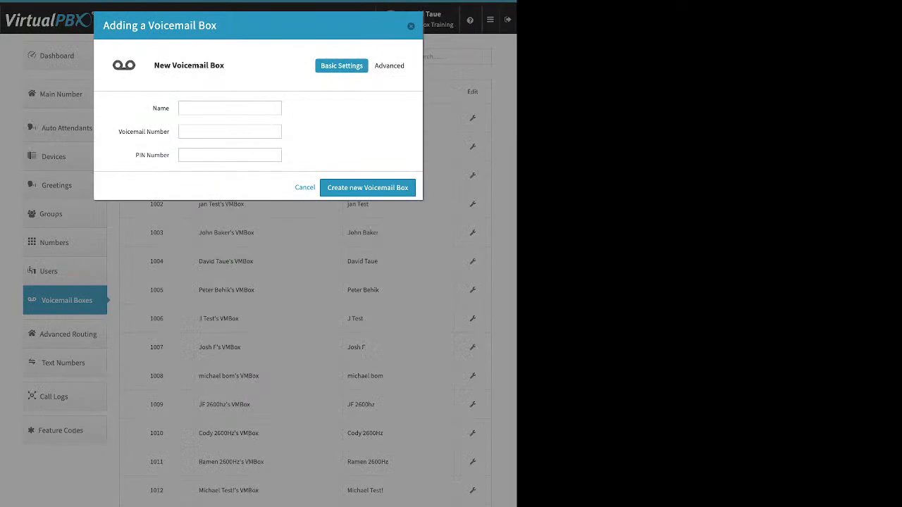
pyautogui.click(181, 107)
pyautogui.doubleClick(161, 108)
pyautogui.moveTo(118, 131); pyautogui.dragTo(169, 155)
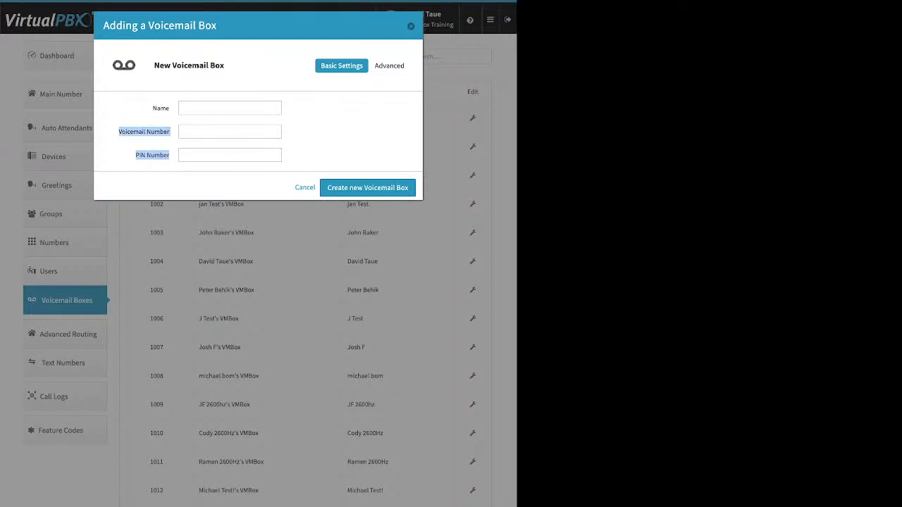
pyautogui.press('Escape')
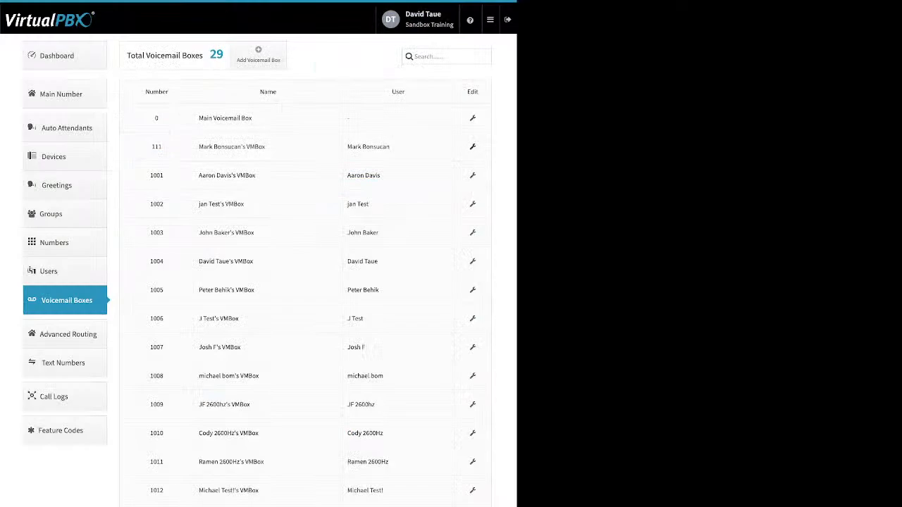
# Open voicemail box 111 for editing and examine its Media and Temporary greeting settings
pyautogui.click(472, 146)
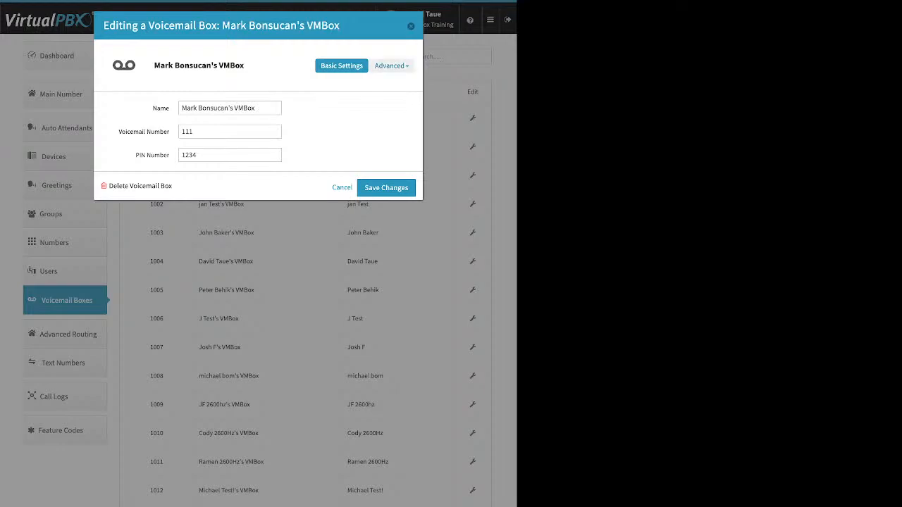
pyautogui.click(392, 66)
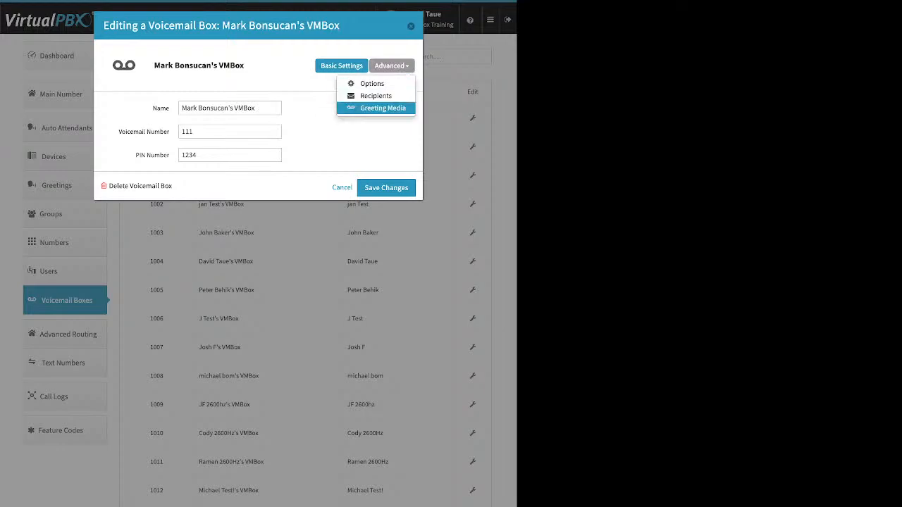
pyautogui.click(382, 108)
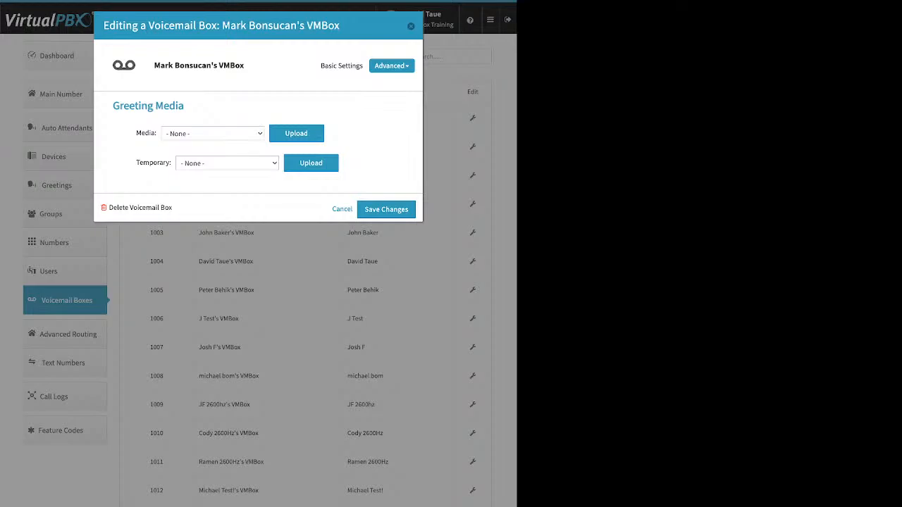
pyautogui.moveTo(136, 133); pyautogui.dragTo(151, 133)
pyautogui.moveTo(136, 163); pyautogui.dragTo(162, 163)
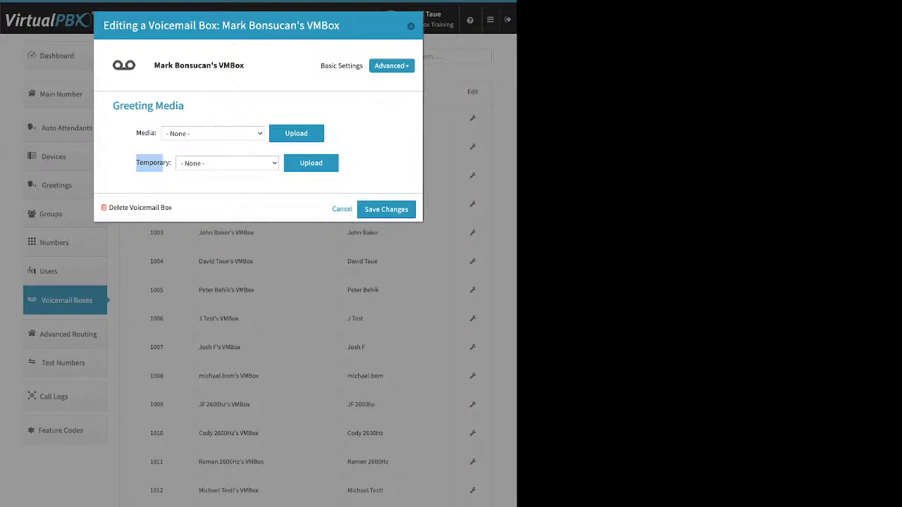
# View the notification recipients of voicemail box 111 and open a new recipient entry
pyautogui.click(390, 66)
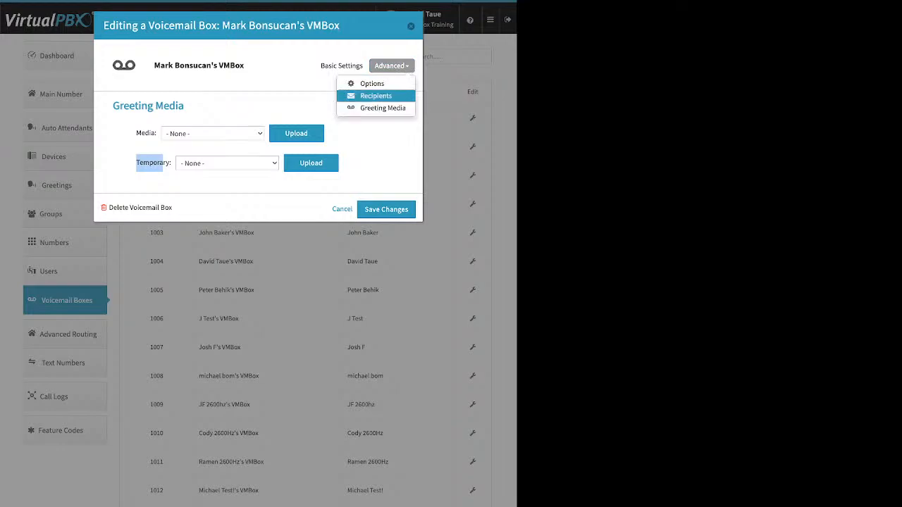
pyautogui.click(373, 95)
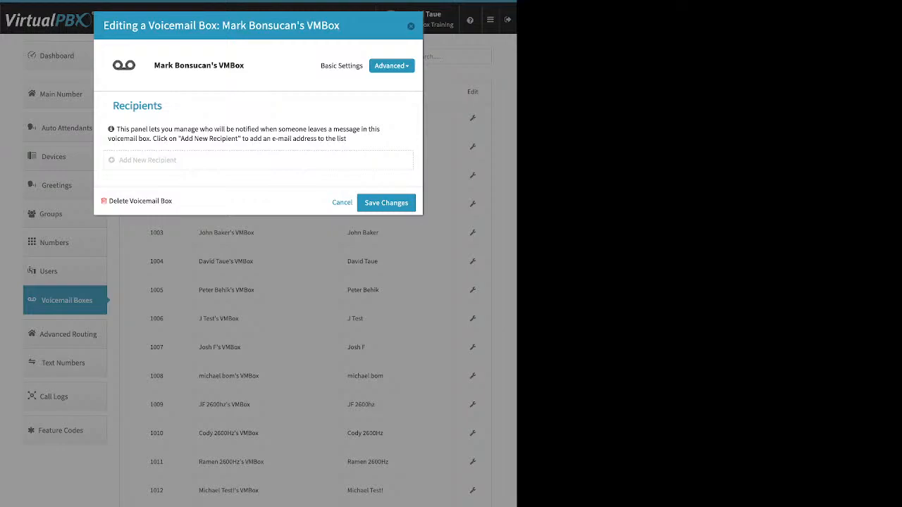
pyautogui.click(147, 160)
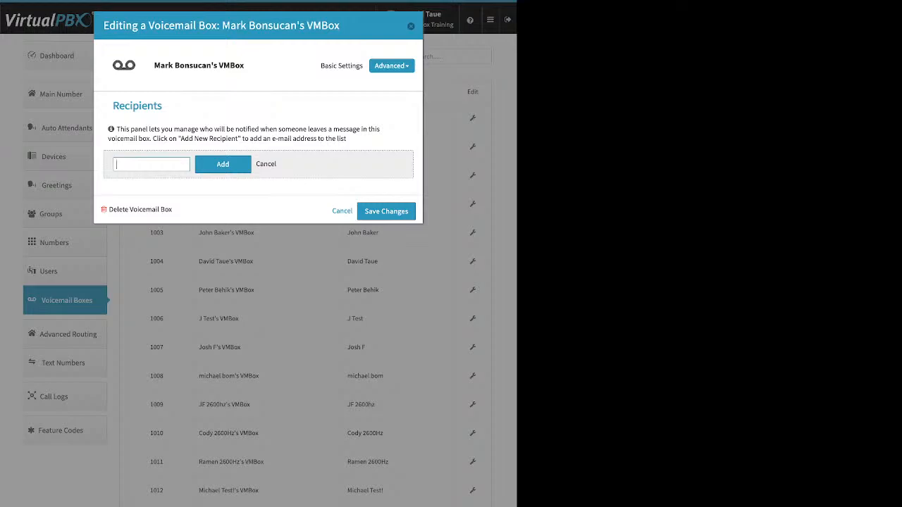
# Review the Already Setup, Delete after Notification and Attach messages to e-mail options of voicemail box 111 and save the box
pyautogui.click(392, 65)
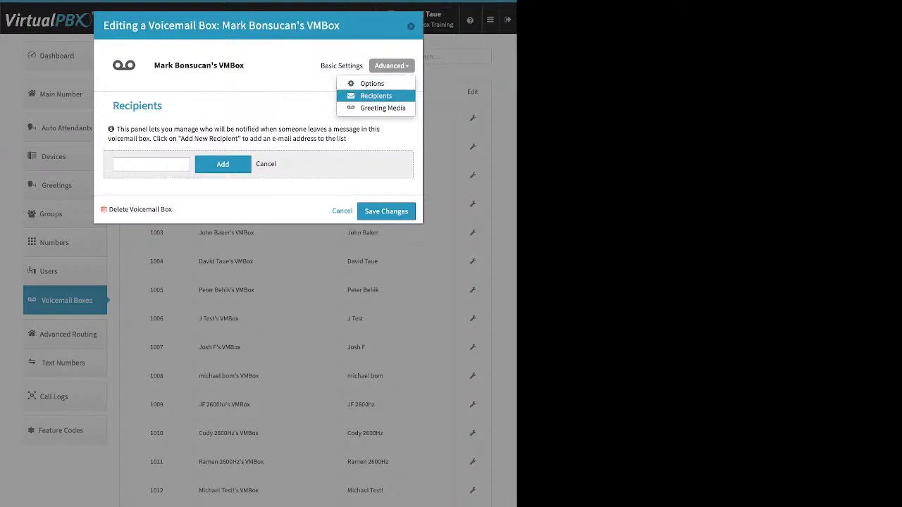
pyautogui.click(372, 83)
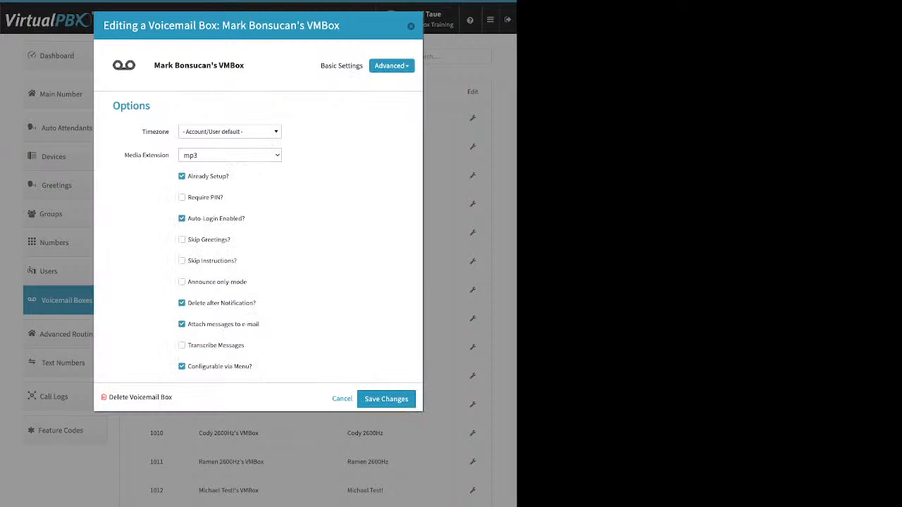
pyautogui.moveTo(195, 176); pyautogui.dragTo(229, 176)
pyautogui.moveTo(258, 302); pyautogui.dragTo(200, 303)
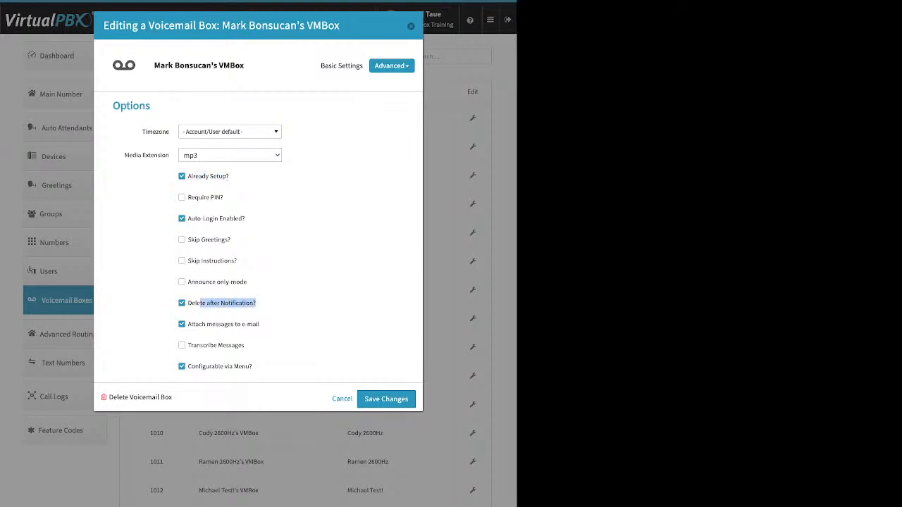
pyautogui.click(262, 310)
pyautogui.moveTo(259, 324); pyautogui.dragTo(202, 324)
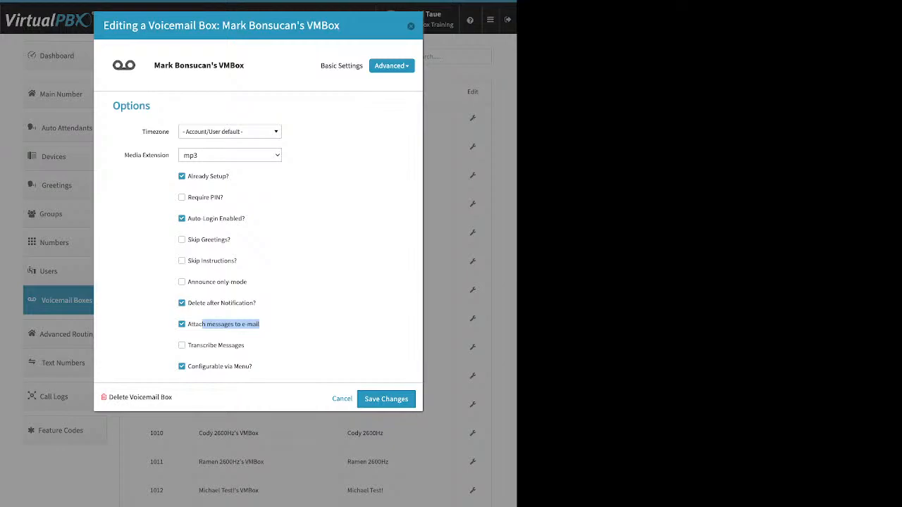
pyautogui.click(386, 398)
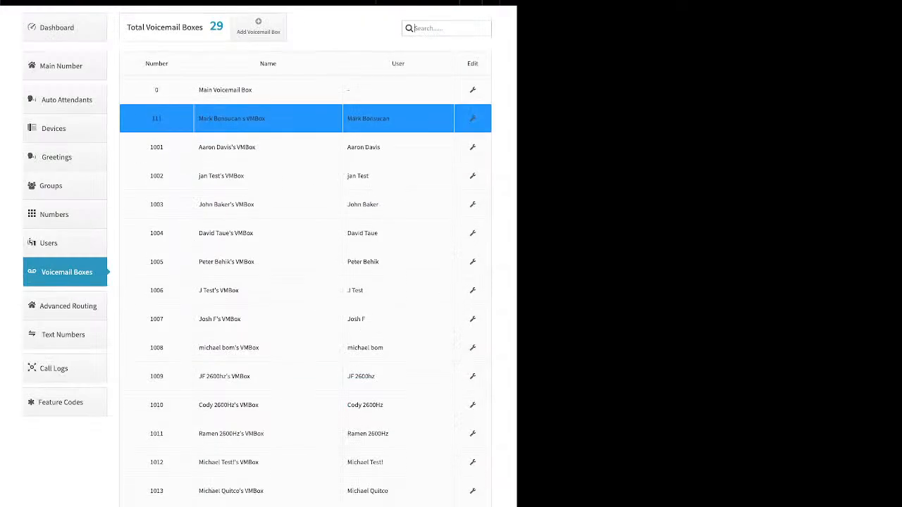
# Enable Direct Inward System Access under Advanced Routing and open its settings for editing
pyautogui.click(65, 201)
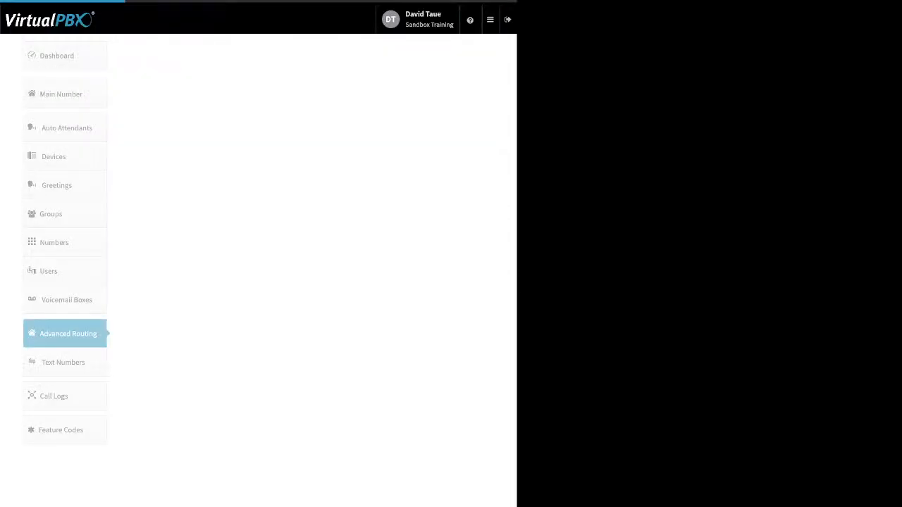
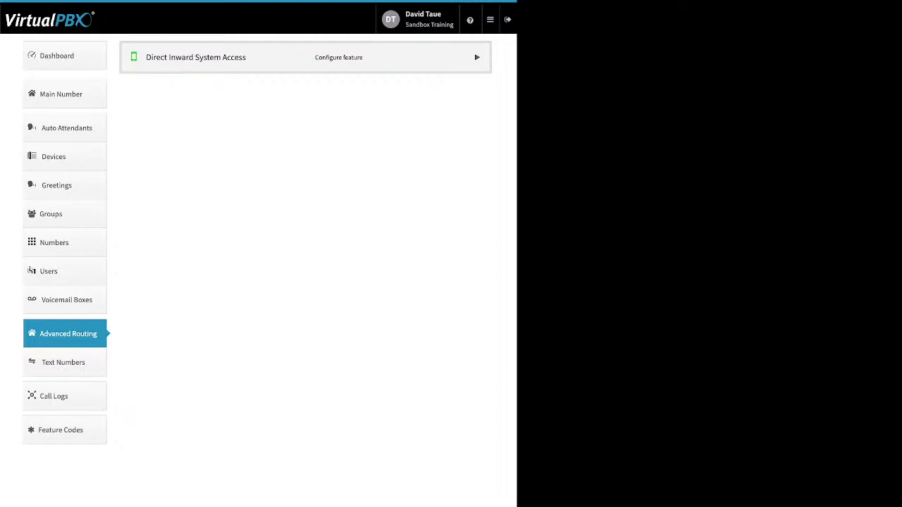
pyautogui.click(159, 89)
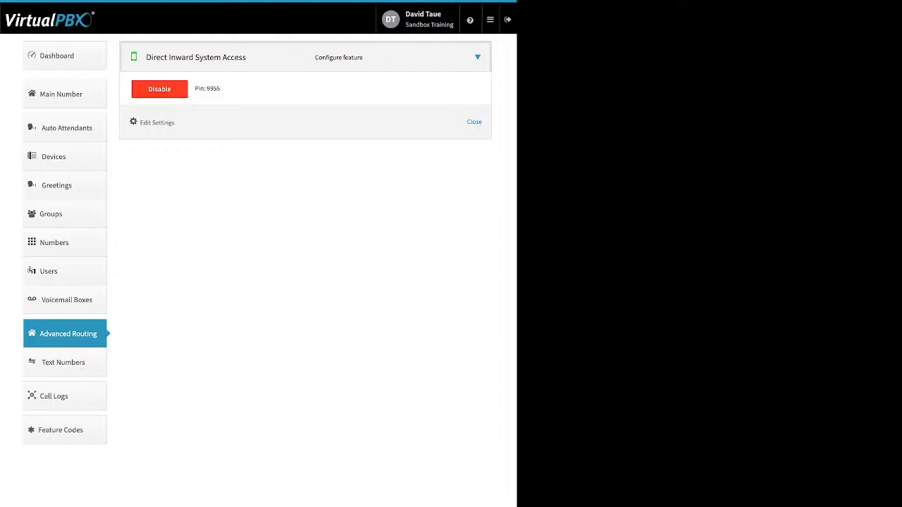
pyautogui.moveTo(174, 123); pyautogui.dragTo(152, 123)
pyautogui.click(156, 122)
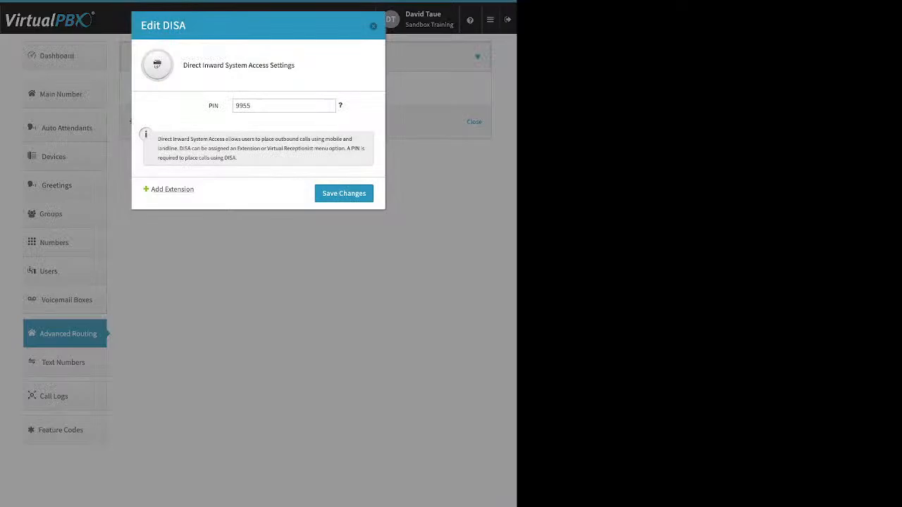
# Add an extension to Direct Inward System Access, set its number to 4829 and save the changes
pyautogui.moveTo(194, 189); pyautogui.dragTo(165, 189)
pyautogui.click(172, 189)
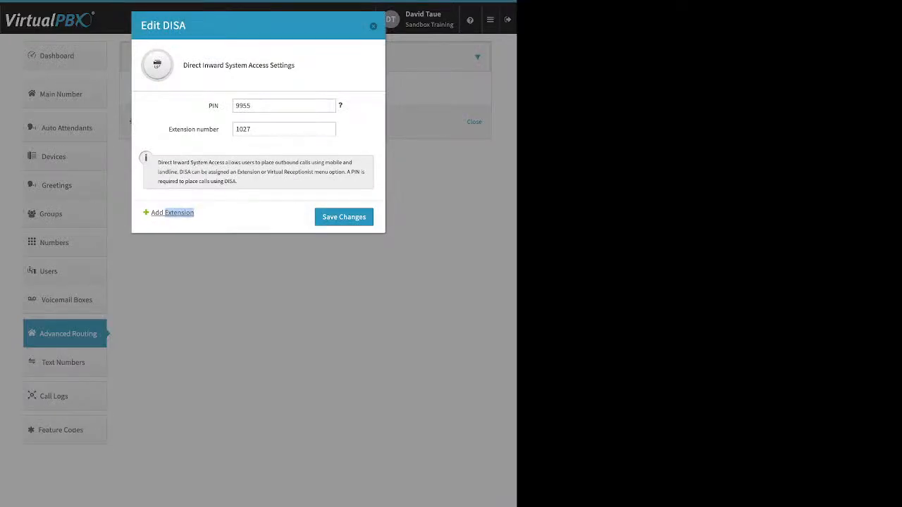
pyautogui.click(250, 129)
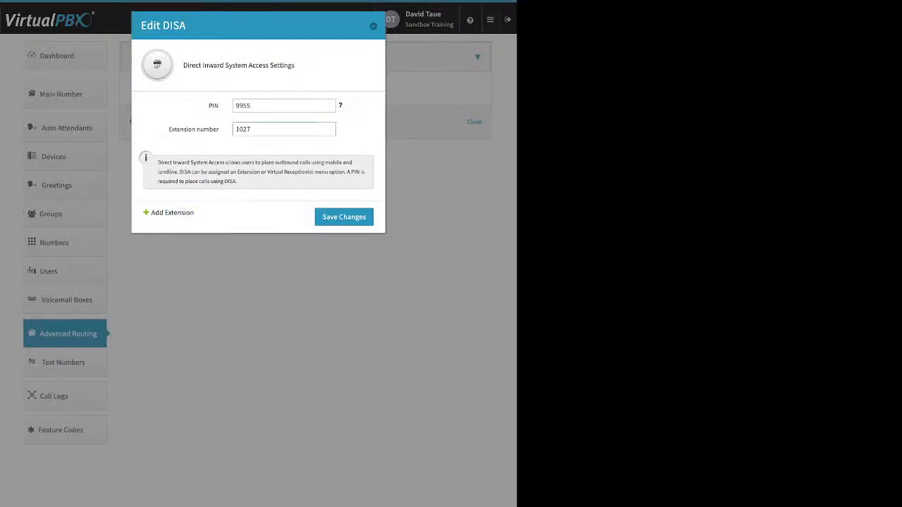
pyautogui.doubleClick(243, 129)
pyautogui.write('4829')
pyautogui.click(344, 217)
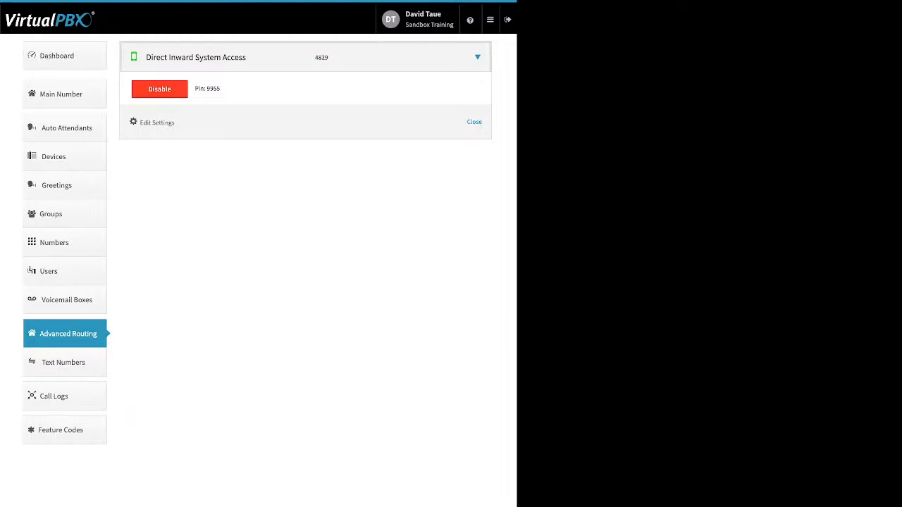
# View the Company Caller ID settings from the dashboard and close them without changes
pyautogui.click(64, 56)
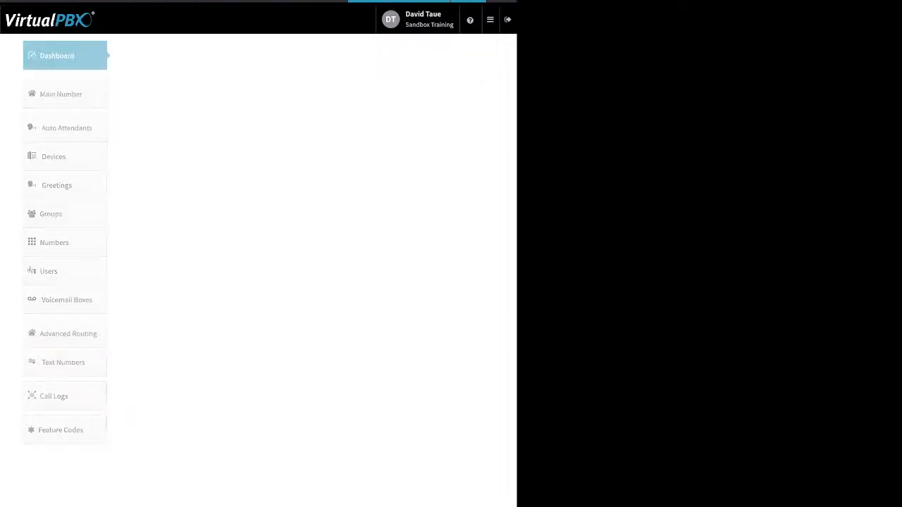
pyautogui.click(351, 55)
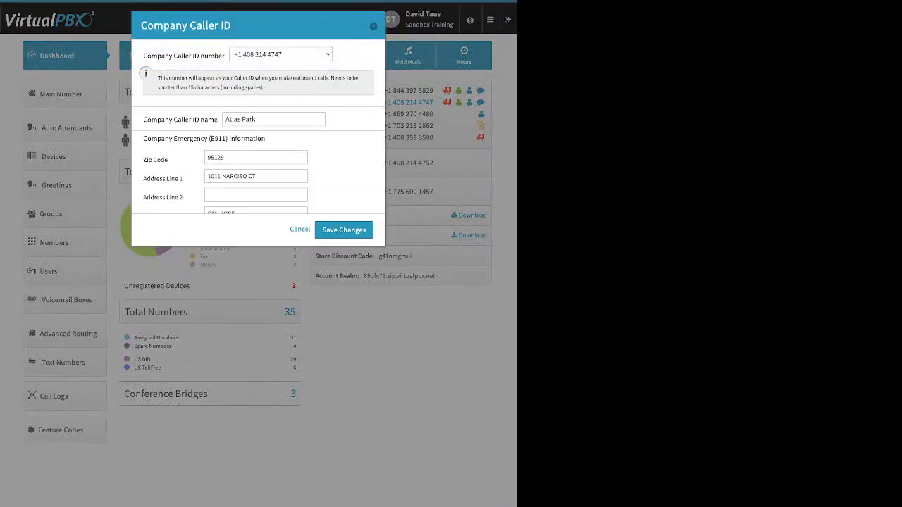
pyautogui.press('Escape')
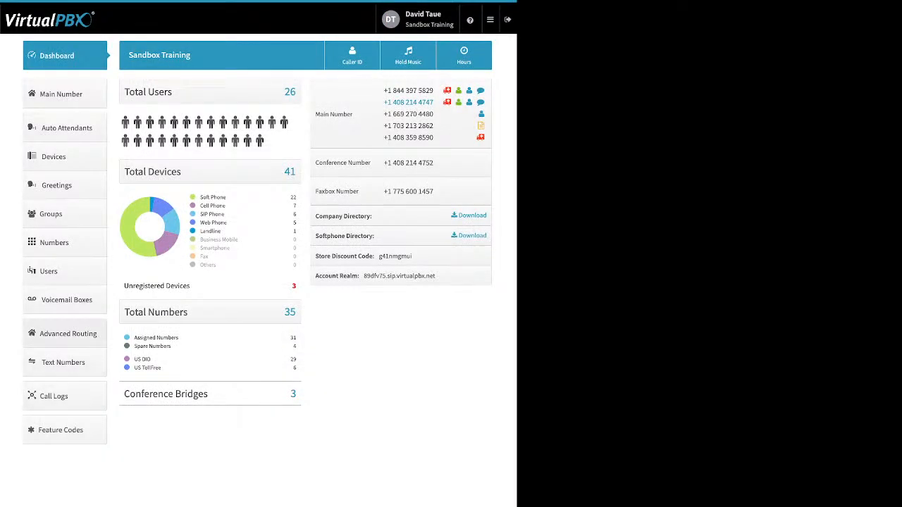
# Return to Advanced Routing and disable Direct Inward System Access for all users
pyautogui.click(68, 333)
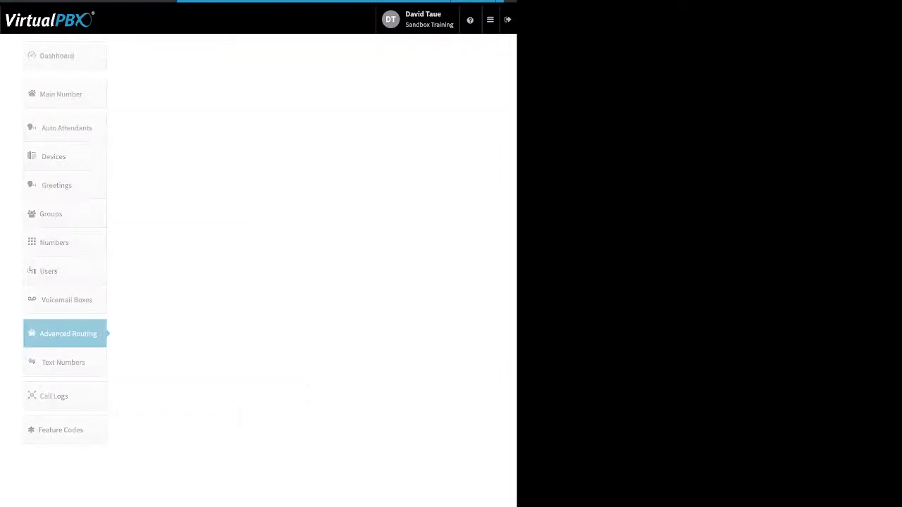
pyautogui.click(305, 58)
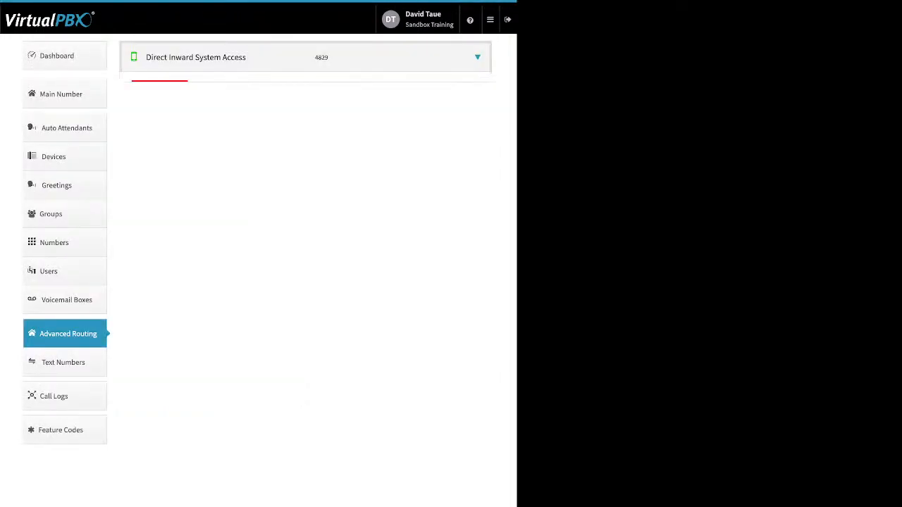
pyautogui.click(159, 89)
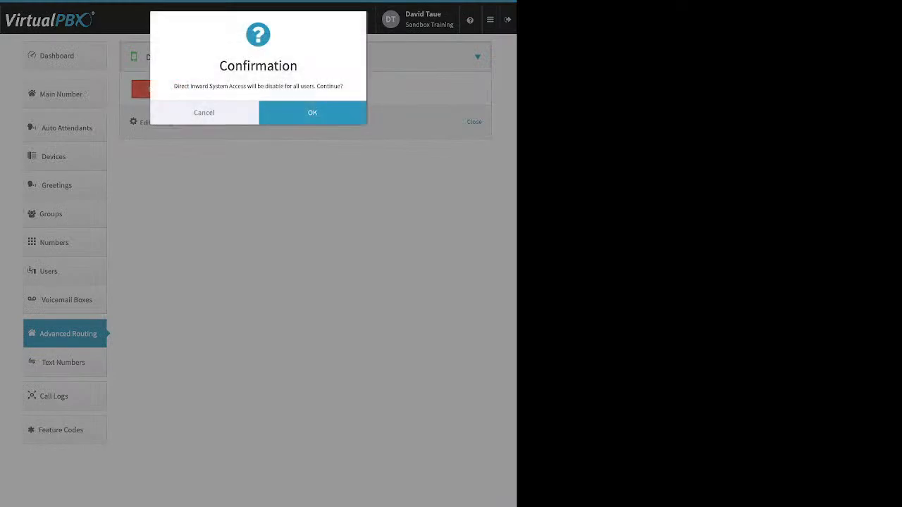
pyautogui.click(312, 112)
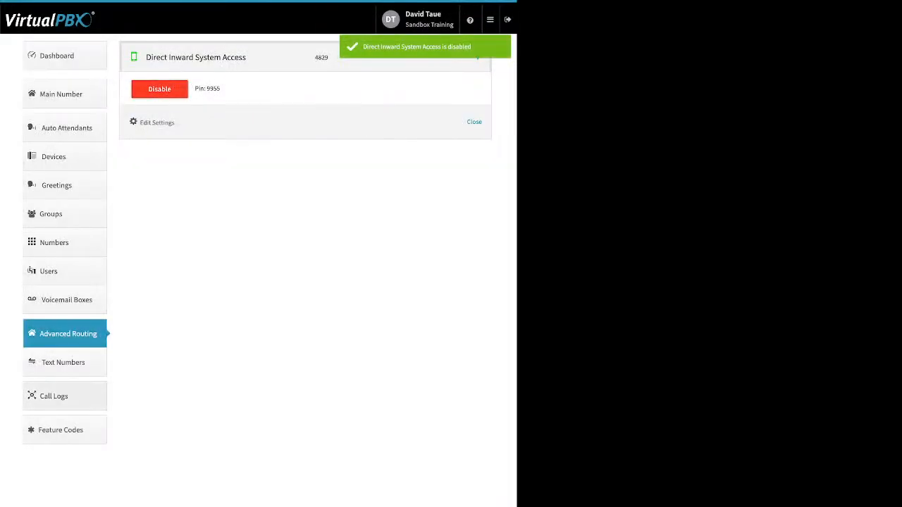
# Go to the account's call logs and expand today's call to view its details
pyautogui.click(65, 395)
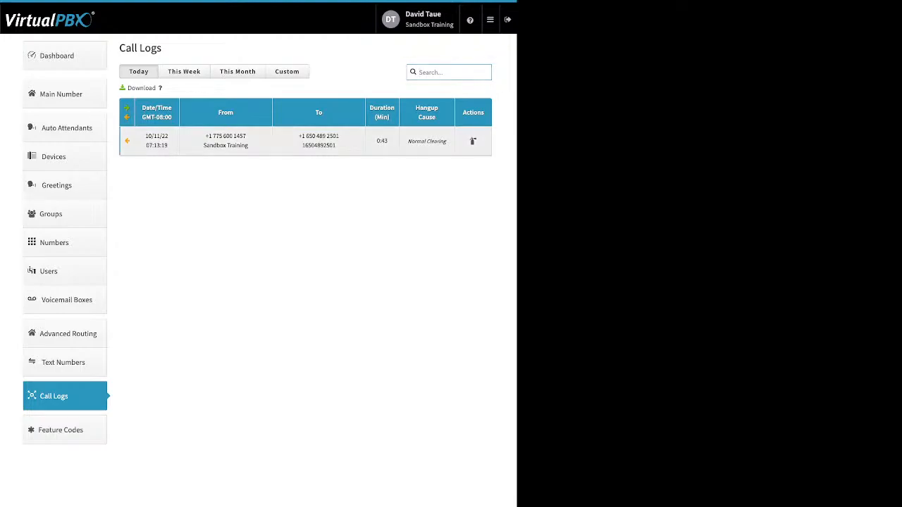
pyautogui.click(305, 141)
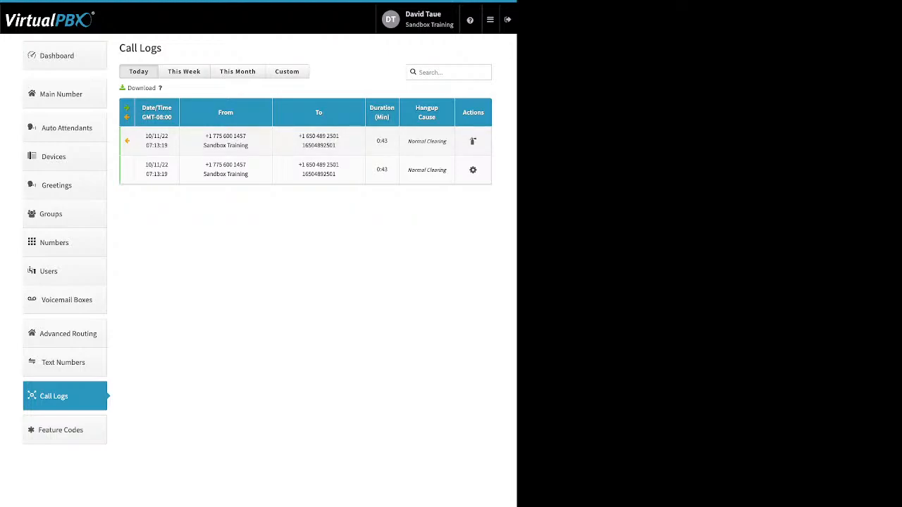
# Show this month's call logs, examine the individual legs of the 10/07/22 17:44:53 call, and collapse it
pyautogui.click(237, 71)
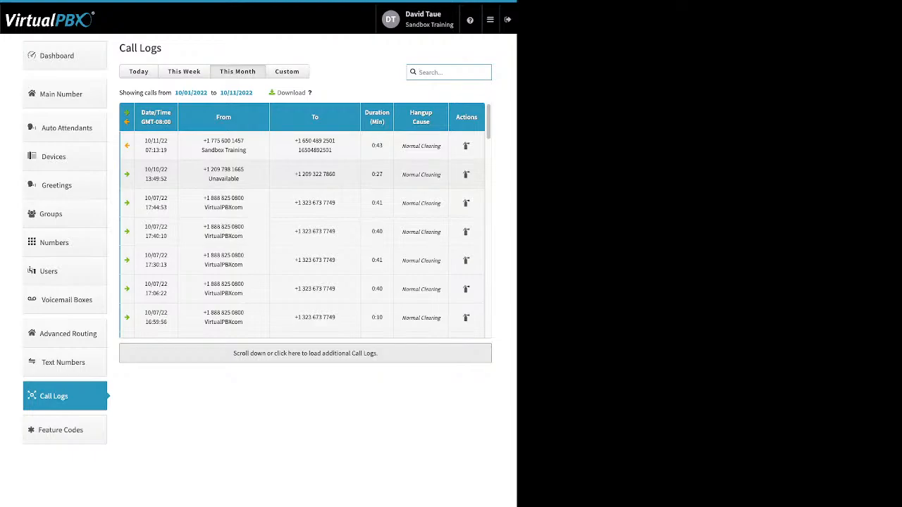
pyautogui.click(260, 202)
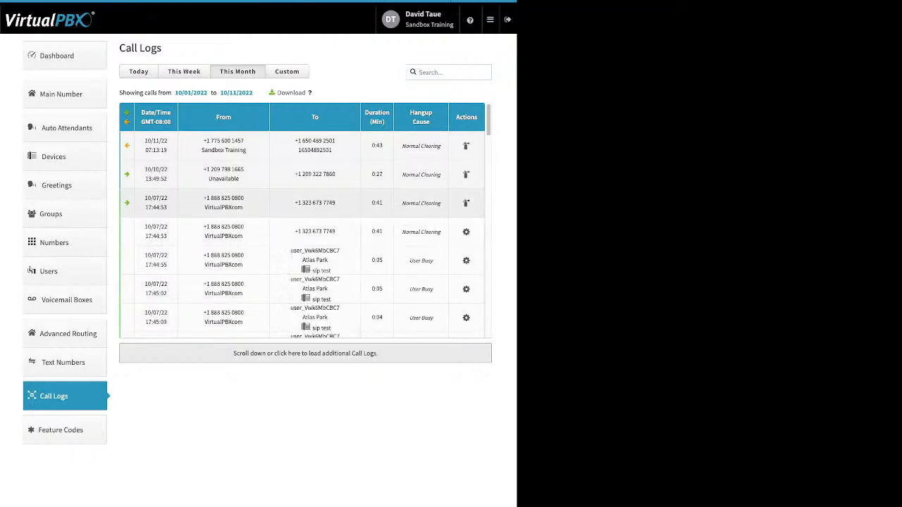
pyautogui.scroll(-1, 302, 221)
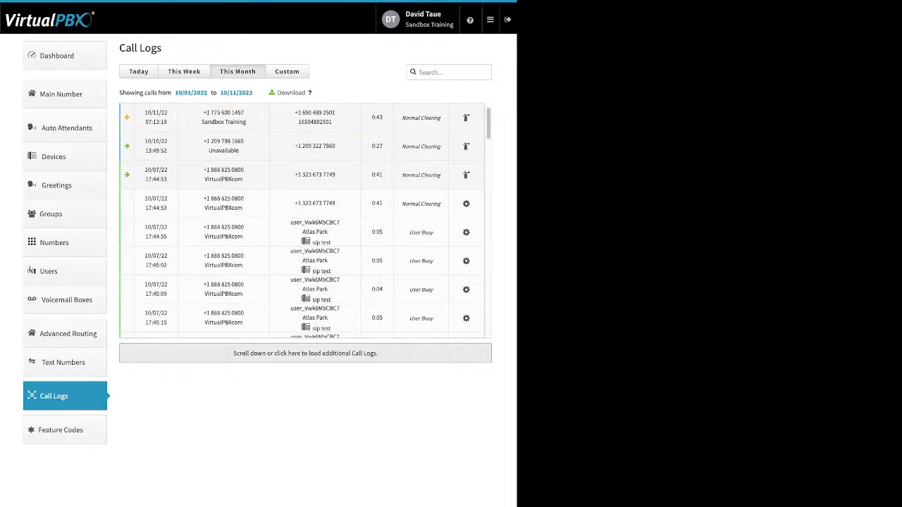
pyautogui.scroll(-1, 302, 220)
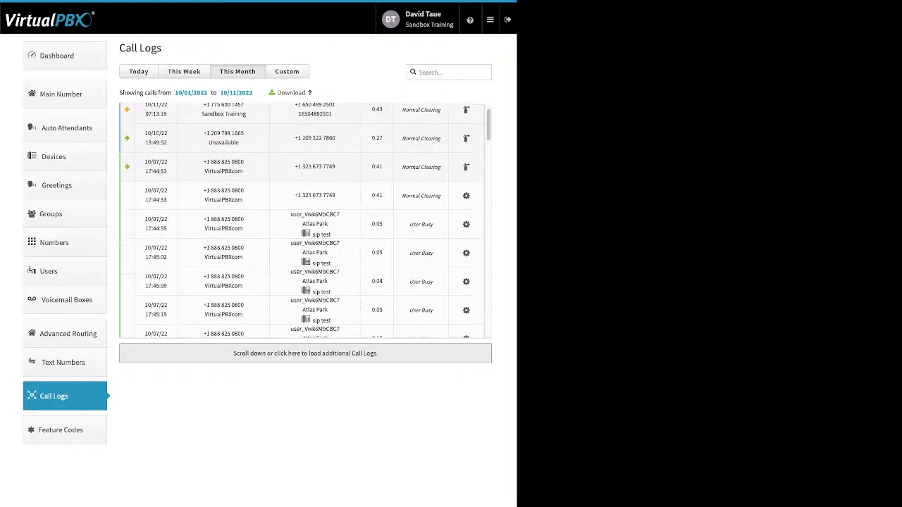
pyautogui.scroll(-1, 305, 220)
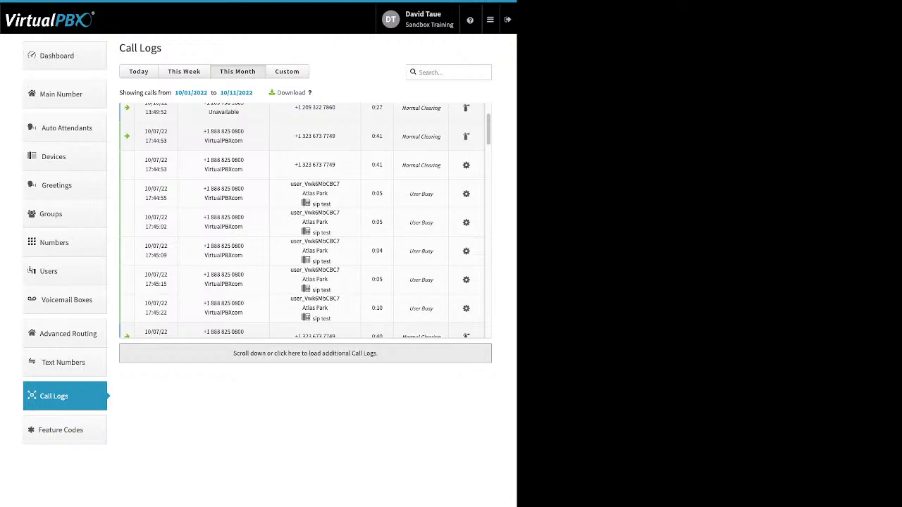
pyautogui.scroll(-1, 303, 221)
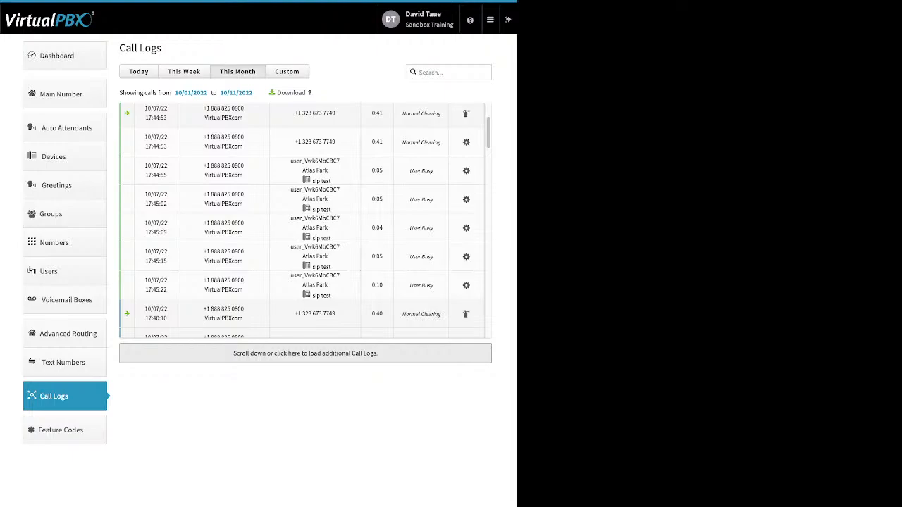
pyautogui.click(305, 113)
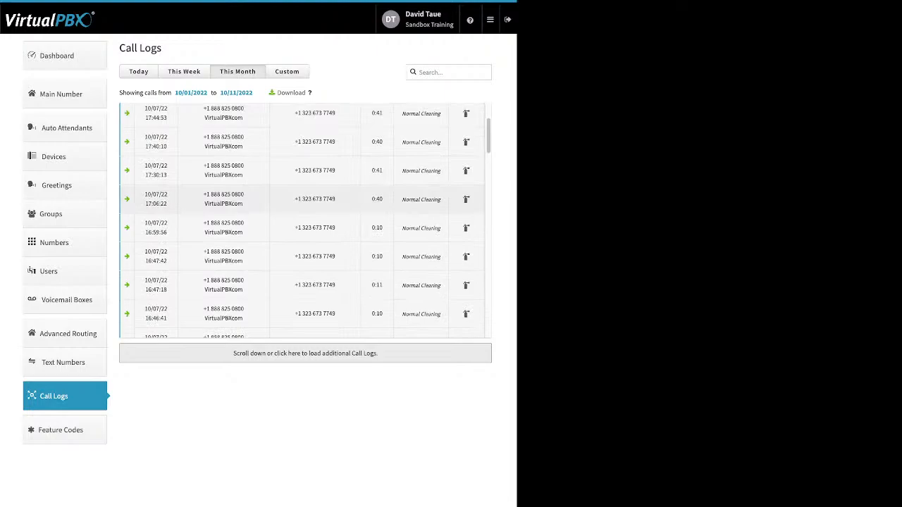
# Expand the outgoing call of 10/07/22 15:27:42 in this month's call logs to view its individual legs
pyautogui.scroll(-10, 305, 208)
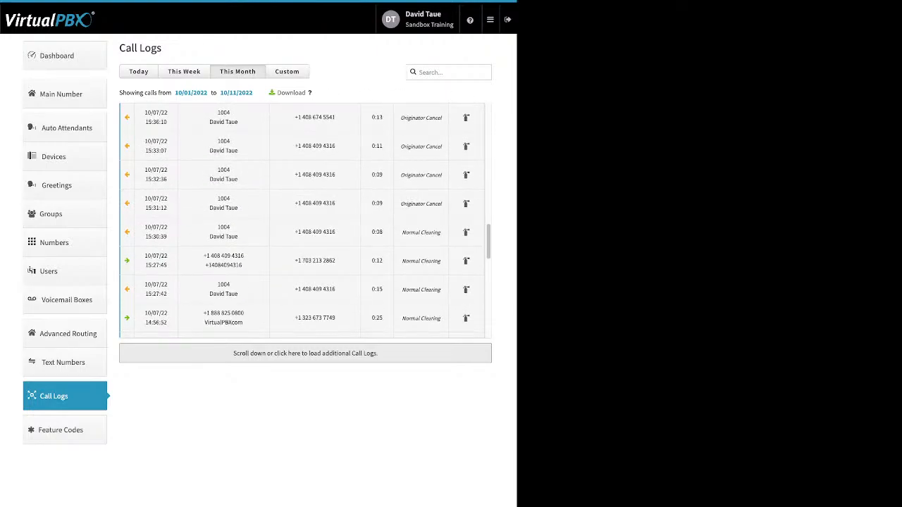
pyautogui.scroll(1, 305, 214)
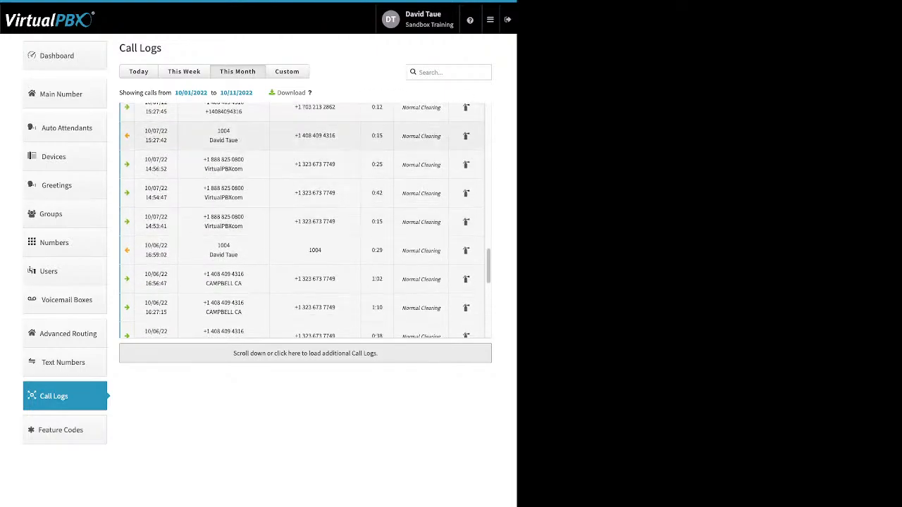
pyautogui.click(305, 136)
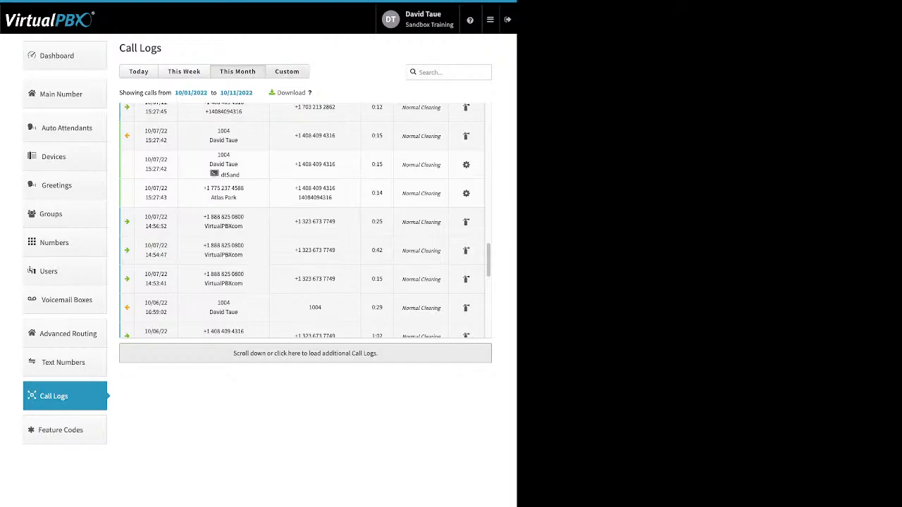
# Show the custom date range filter for the call logs and view the start date calendar without changing the date
pyautogui.click(287, 71)
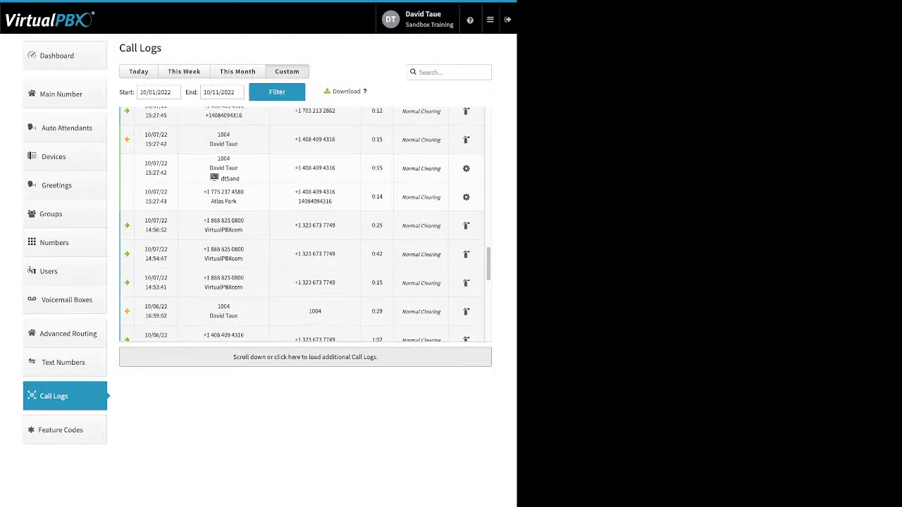
pyautogui.click(158, 92)
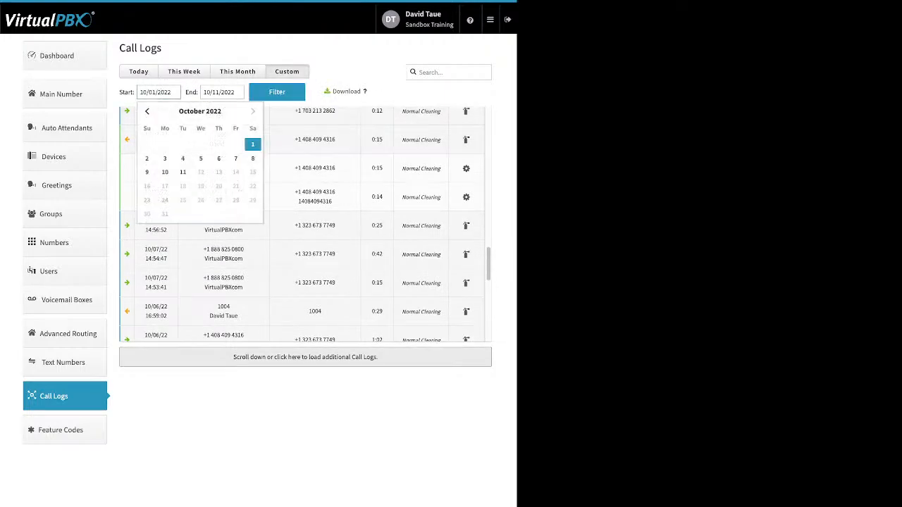
pyautogui.press('Escape')
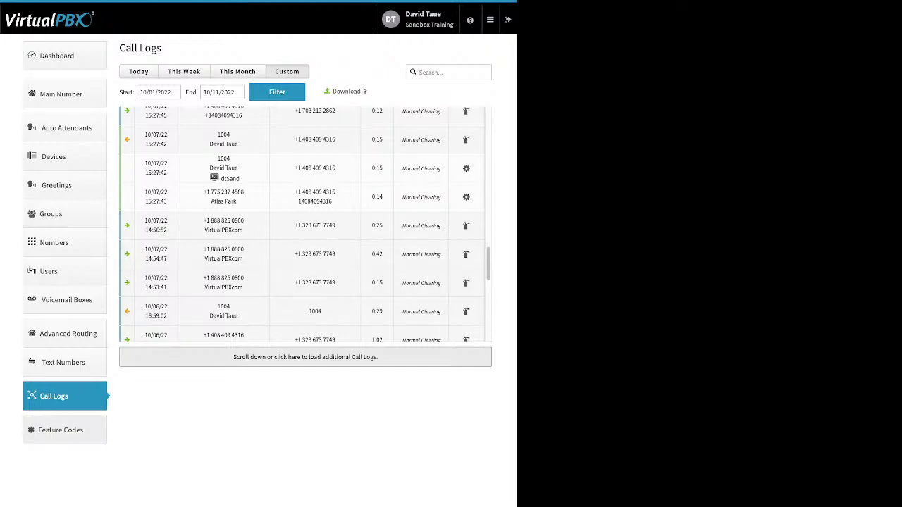
# View the account's available feature codes, including the Hot-Desking codes
pyautogui.click(64, 429)
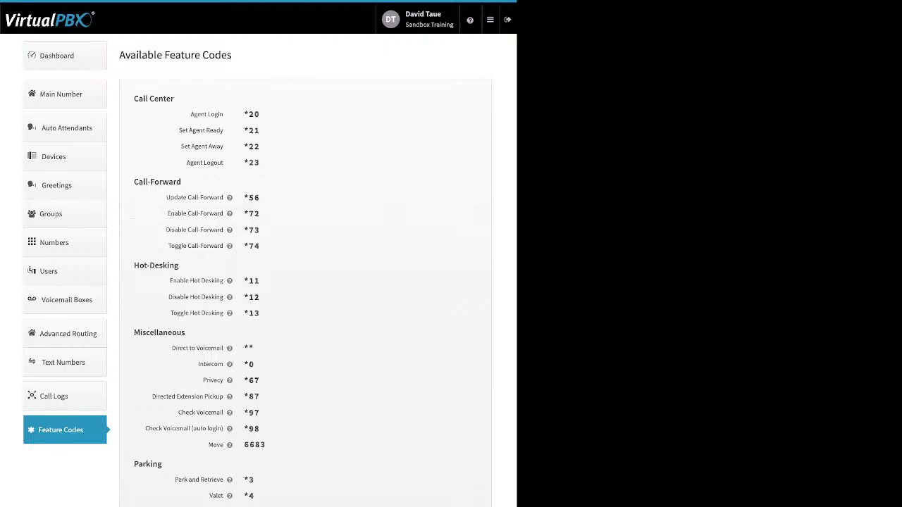
pyautogui.moveTo(229, 281)
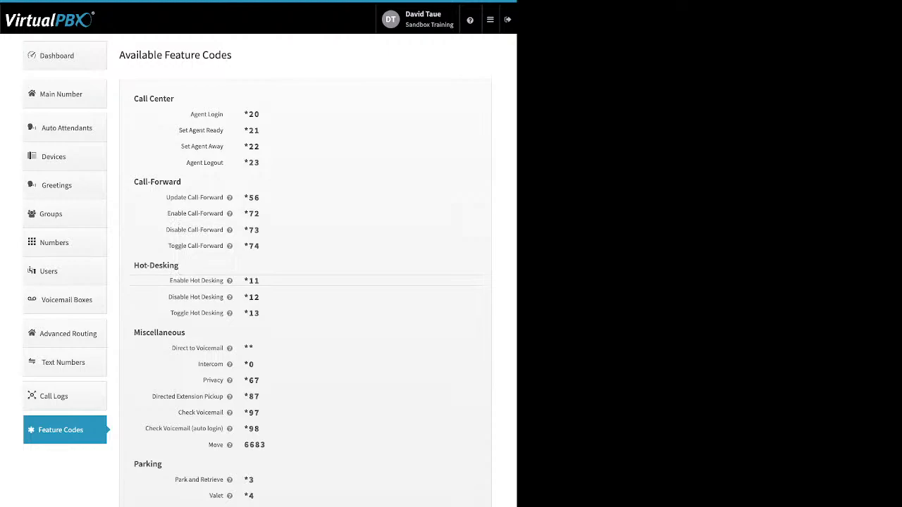
# In the Blacklists app, turn on Block Anonymous for the blacklist named "test" and save it
pyautogui.click(490, 19)
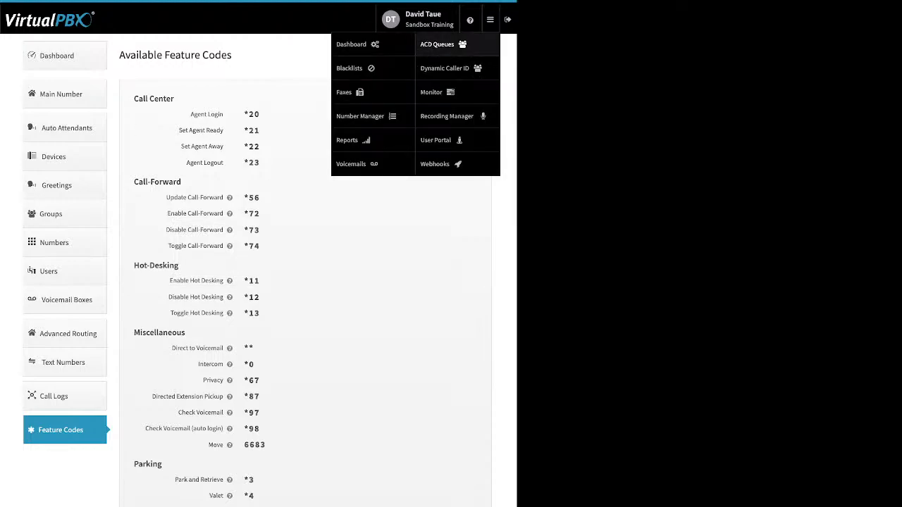
pyautogui.click(349, 68)
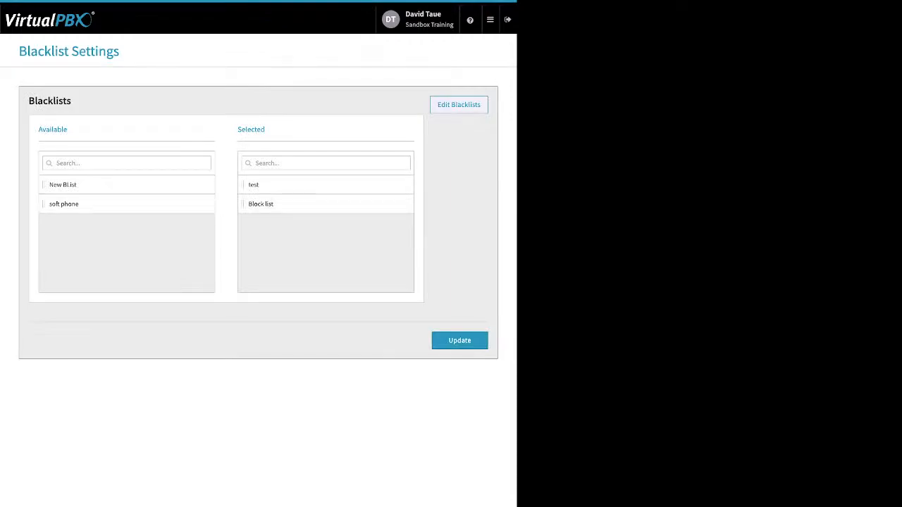
pyautogui.click(458, 104)
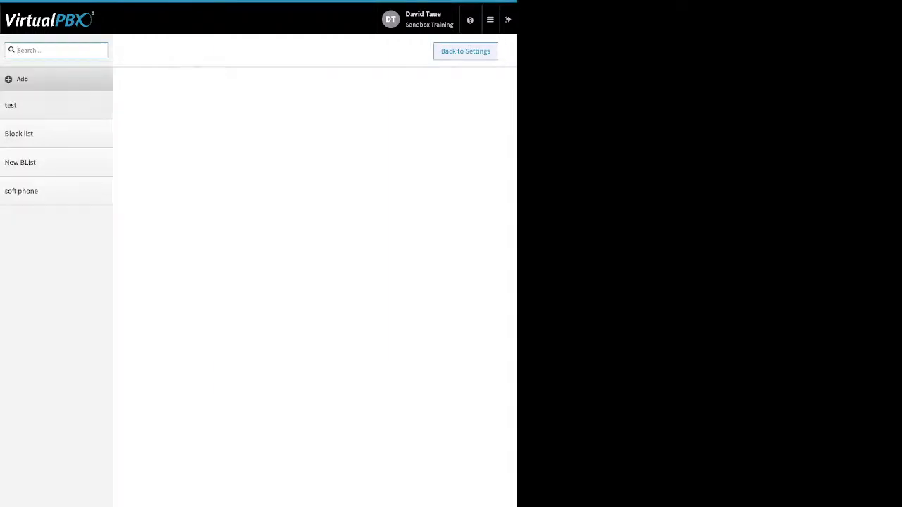
pyautogui.click(56, 162)
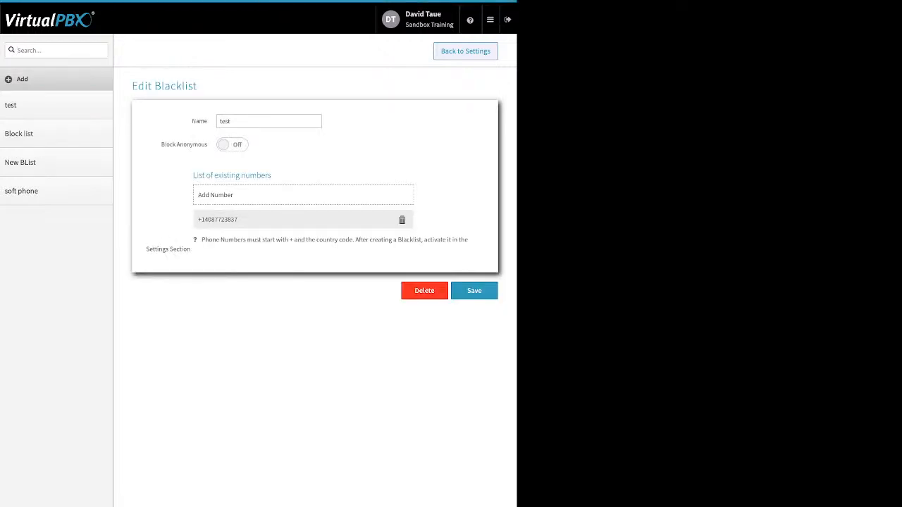
pyautogui.doubleClick(199, 121)
pyautogui.tripleClick(184, 145)
pyautogui.click(232, 145)
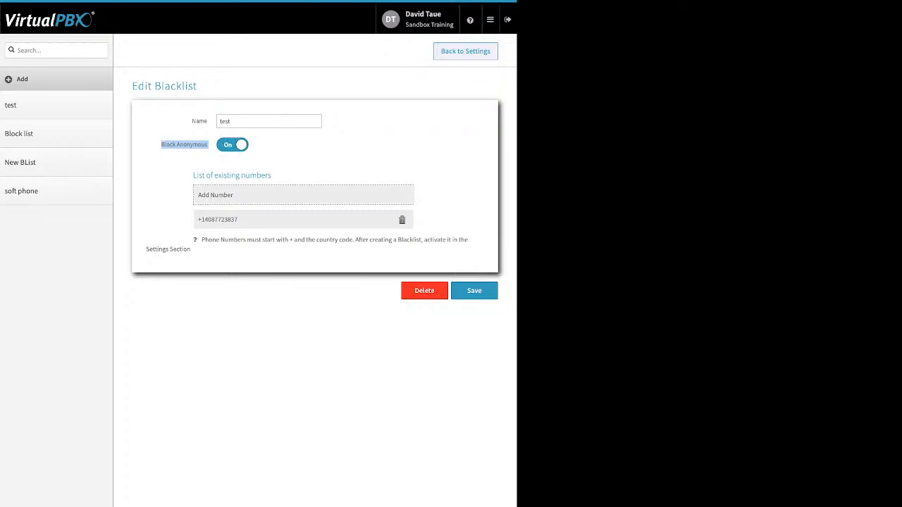
pyautogui.click(215, 194)
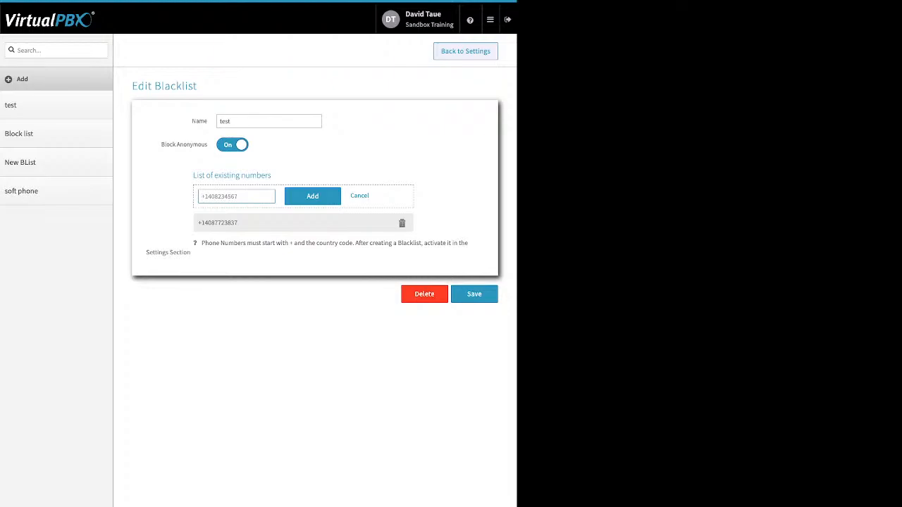
pyautogui.click(360, 195)
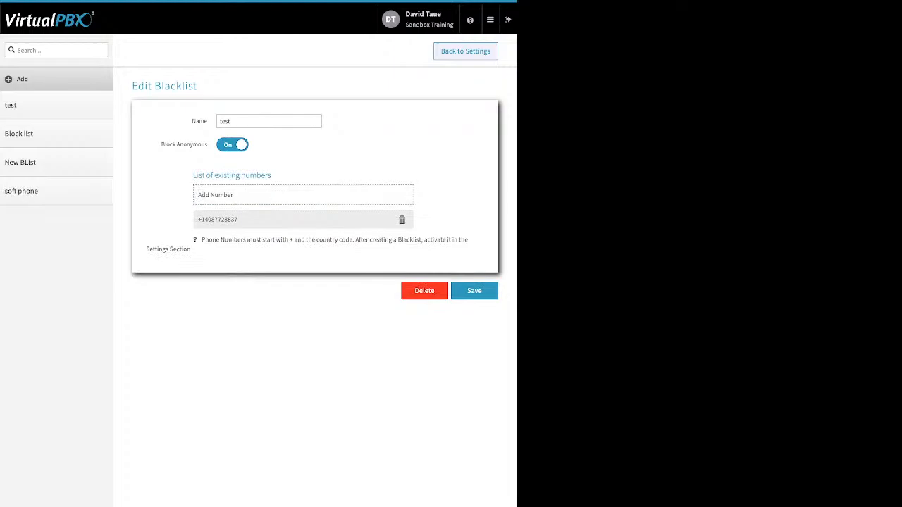
pyautogui.click(474, 290)
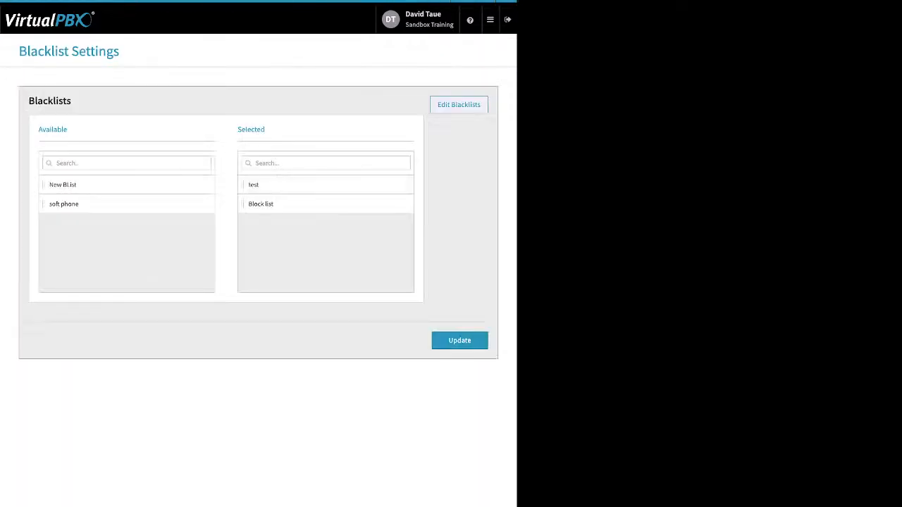
pyautogui.moveTo(238, 128); pyautogui.dragTo(264, 129)
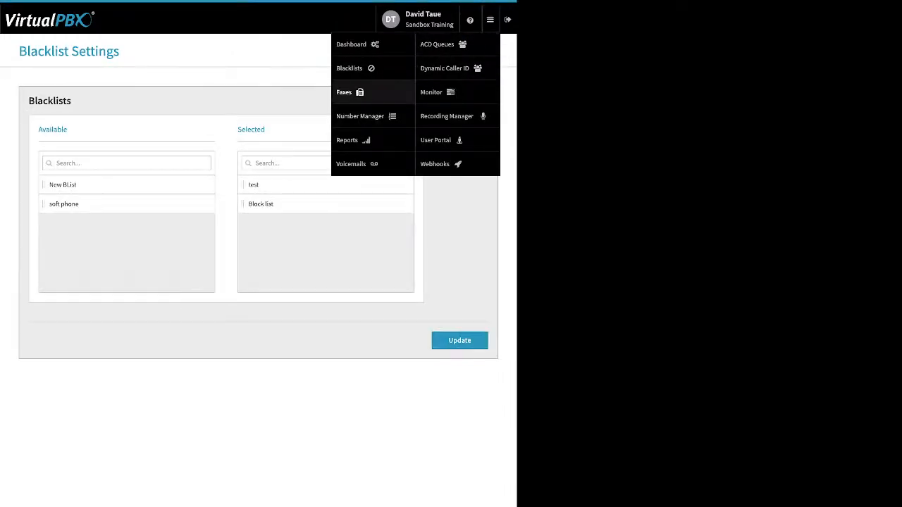
# Show the inbound faxes of Sandbox Training's Main Faxbox in the Faxes app and select the 10/05/2022 fax
pyautogui.click(345, 92)
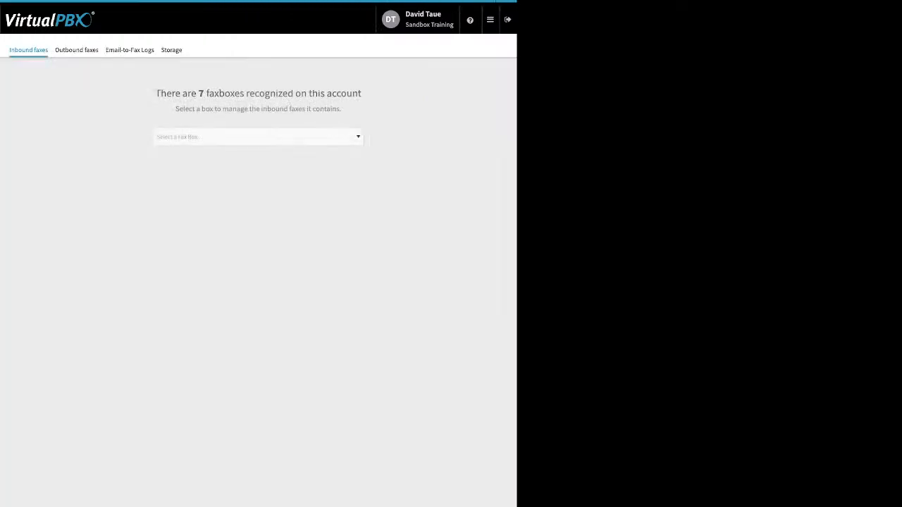
pyautogui.click(258, 136)
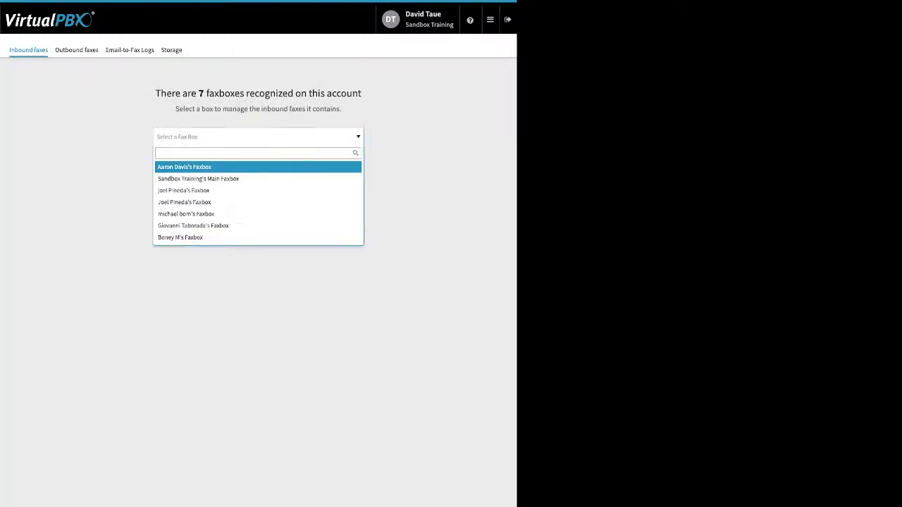
pyautogui.click(197, 178)
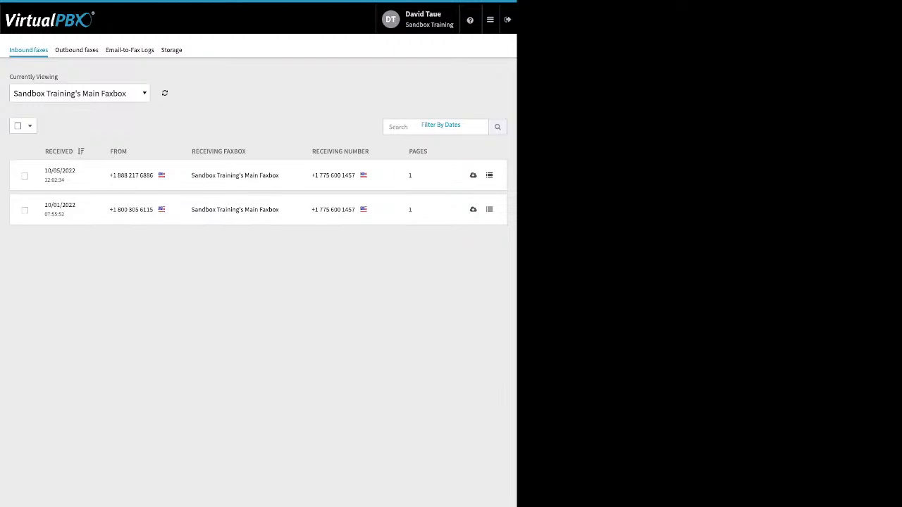
pyautogui.click(25, 176)
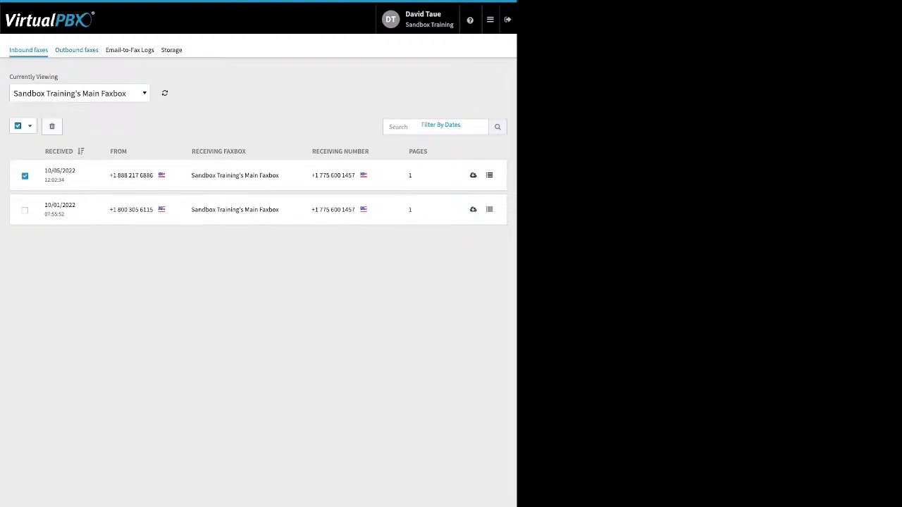
# Show the outbound faxes of Sandbox Training's Main Faxbox, examine the failed 10/05/2022 fax's details through its transmission result, and close them
pyautogui.click(76, 50)
pyautogui.click(258, 137)
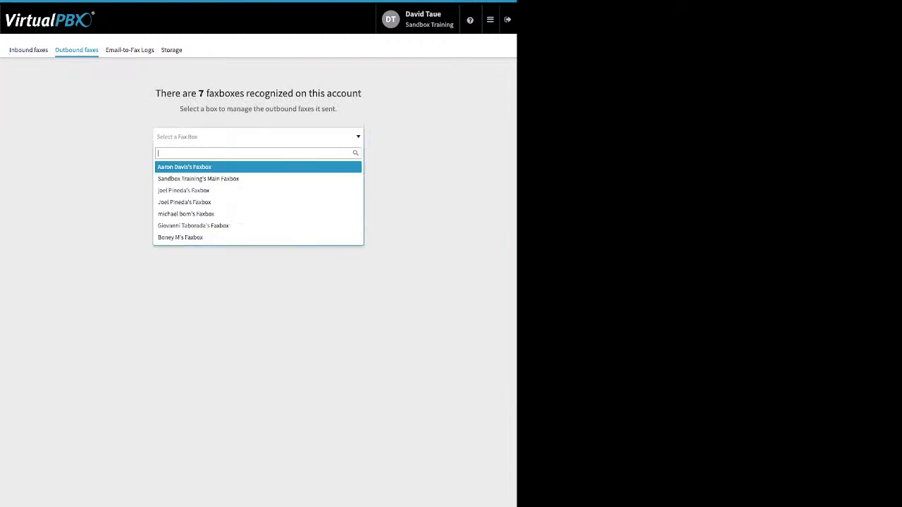
pyautogui.press('Return')
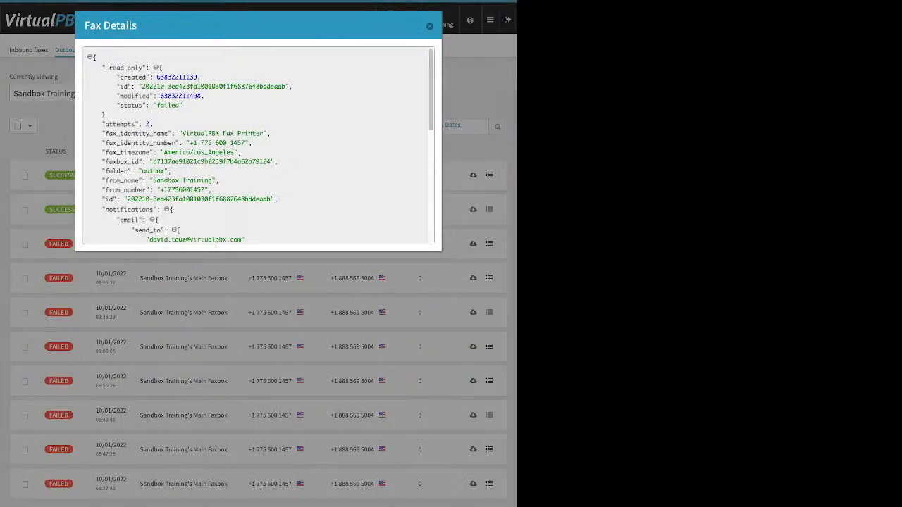
pyautogui.scroll(-3, 258, 145)
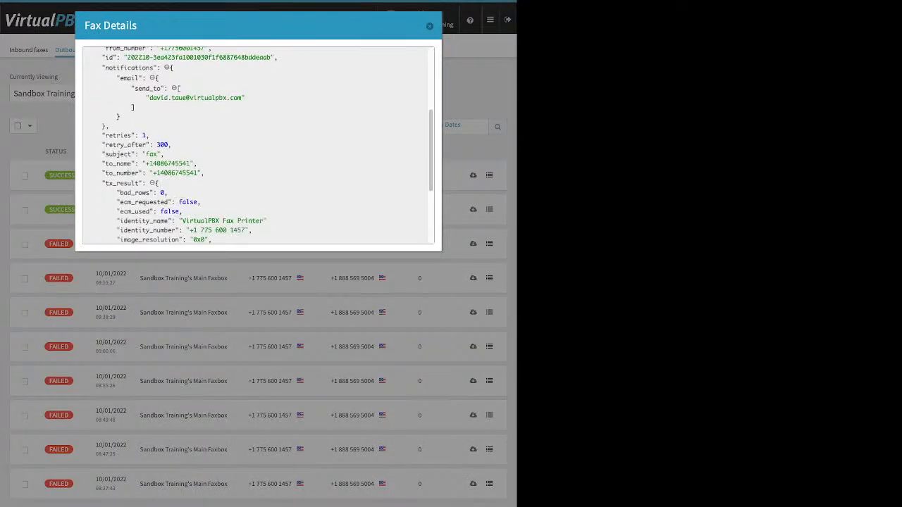
pyautogui.scroll(-1, 258, 145)
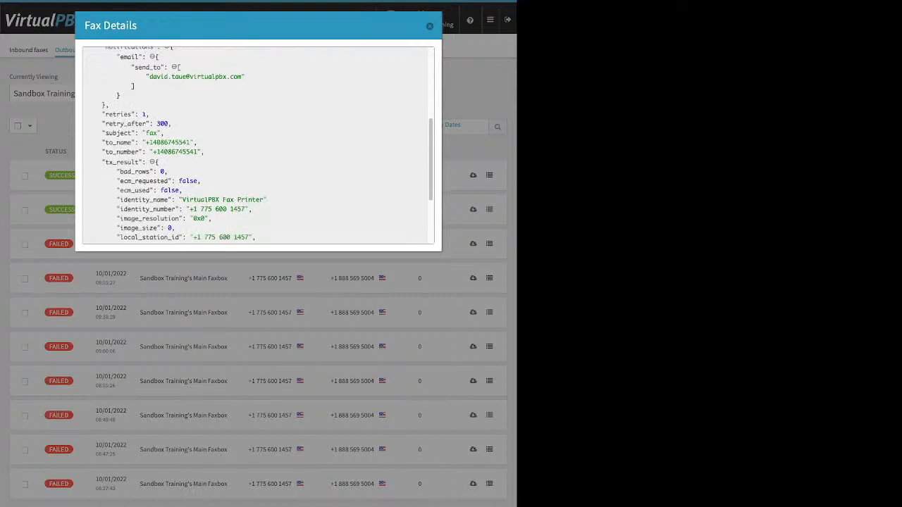
pyautogui.scroll(-2, 258, 145)
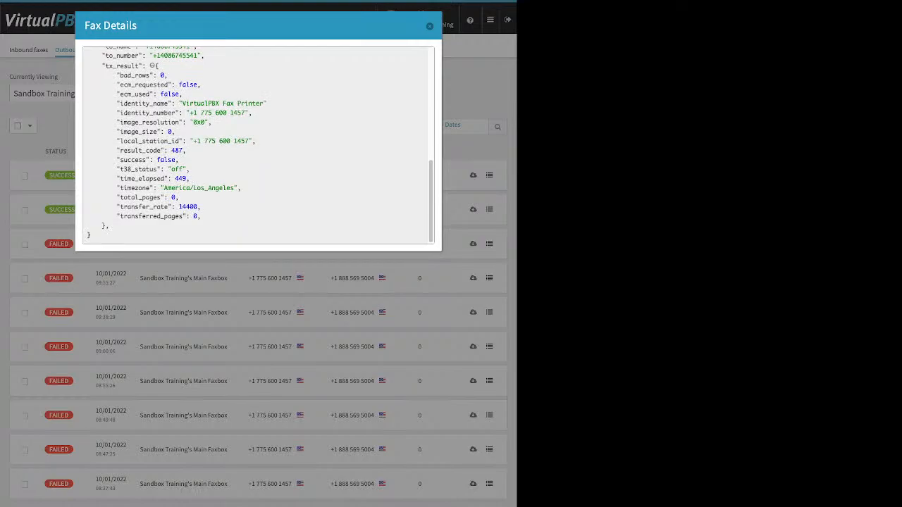
pyautogui.moveTo(119, 159); pyautogui.dragTo(176, 160)
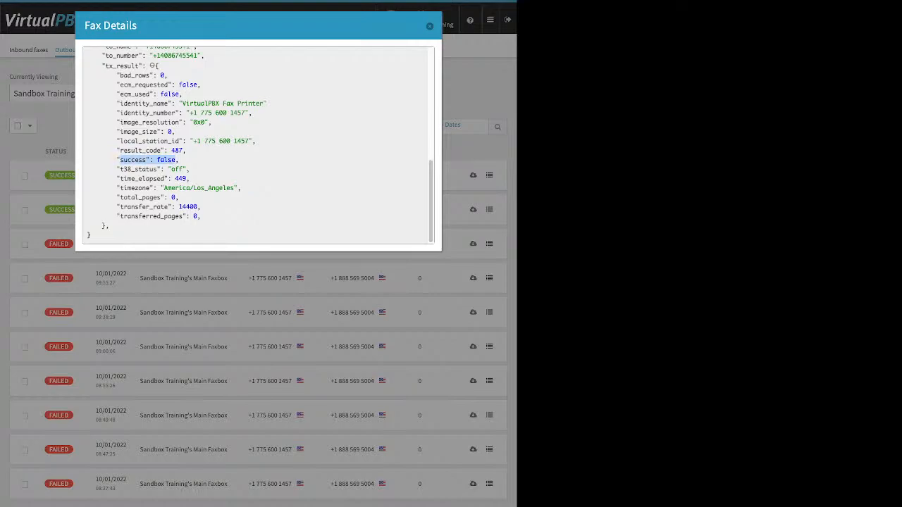
pyautogui.press('Escape')
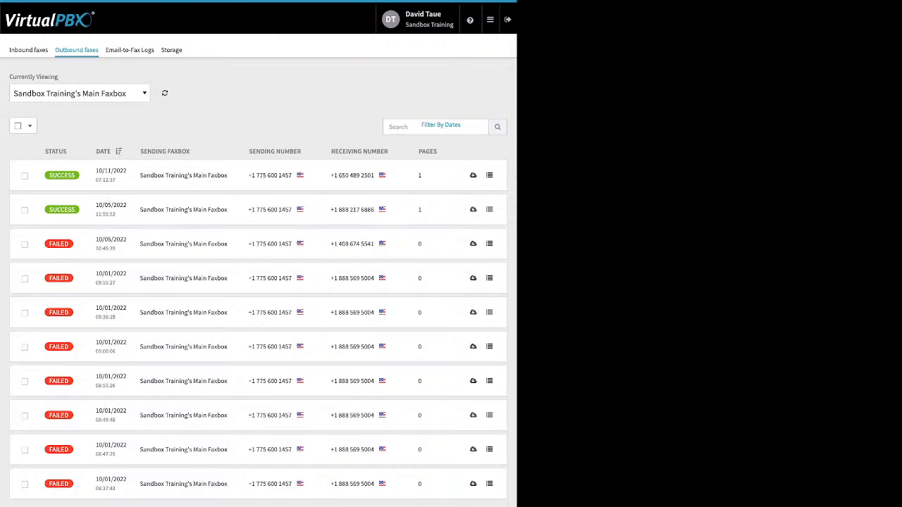
# Show the Email-to-Fax logs, examine the errors in a failed entry's technical details, and close them
pyautogui.click(130, 50)
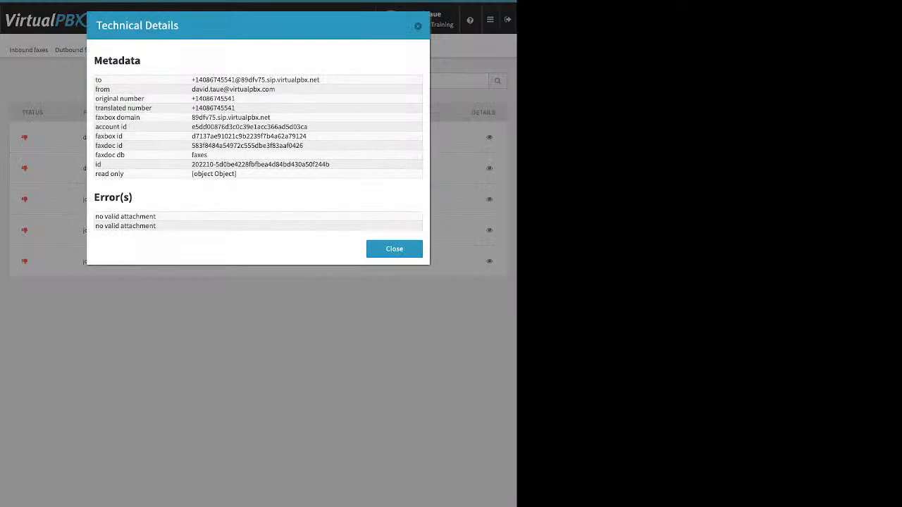
pyautogui.moveTo(95, 216); pyautogui.dragTo(156, 226)
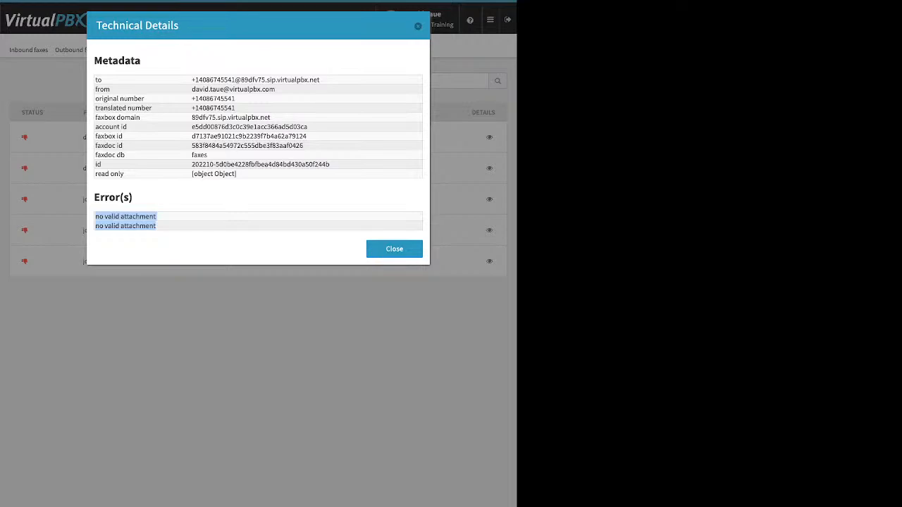
pyautogui.click(418, 26)
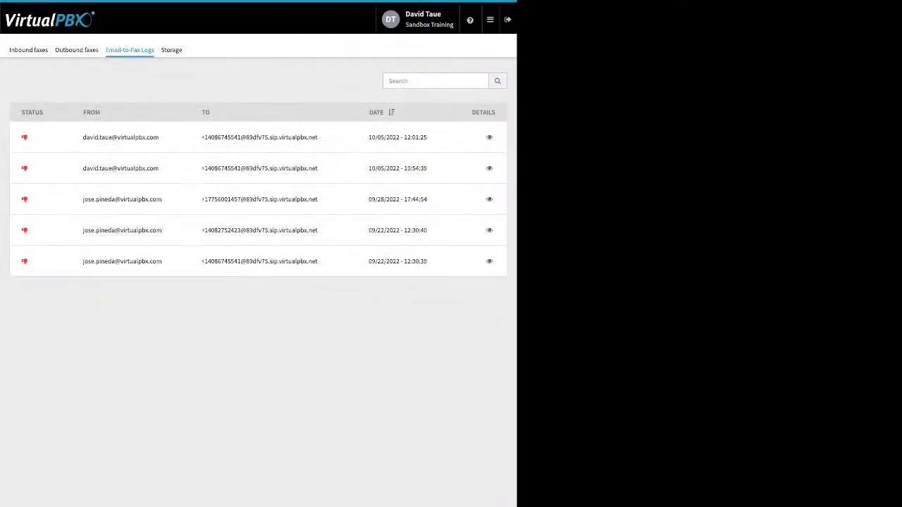
# View the account's spare numbers in the Number Manager and go to the received voicemails in the Voicemails app
pyautogui.click(490, 19)
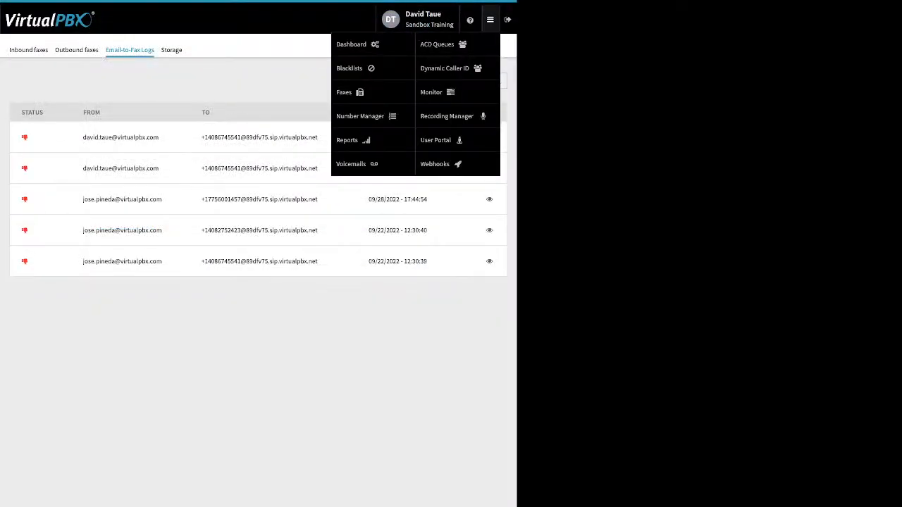
pyautogui.click(364, 116)
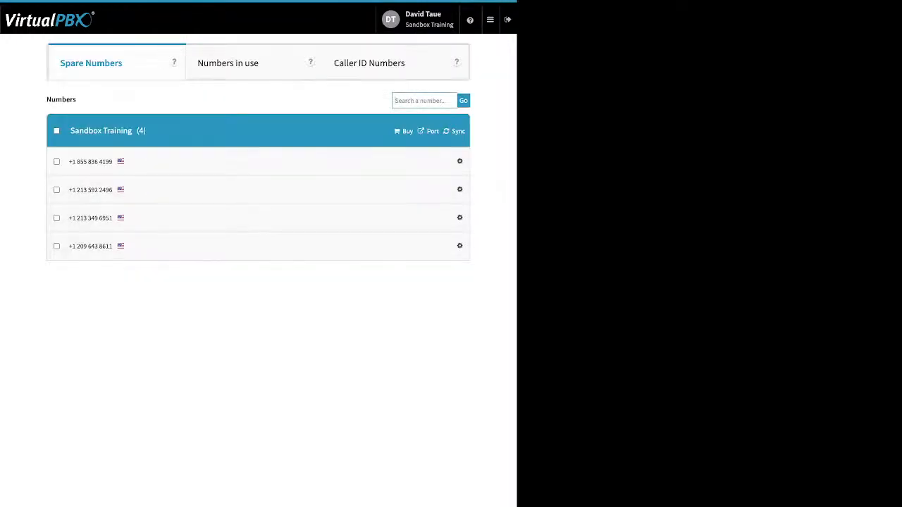
pyautogui.click(489, 19)
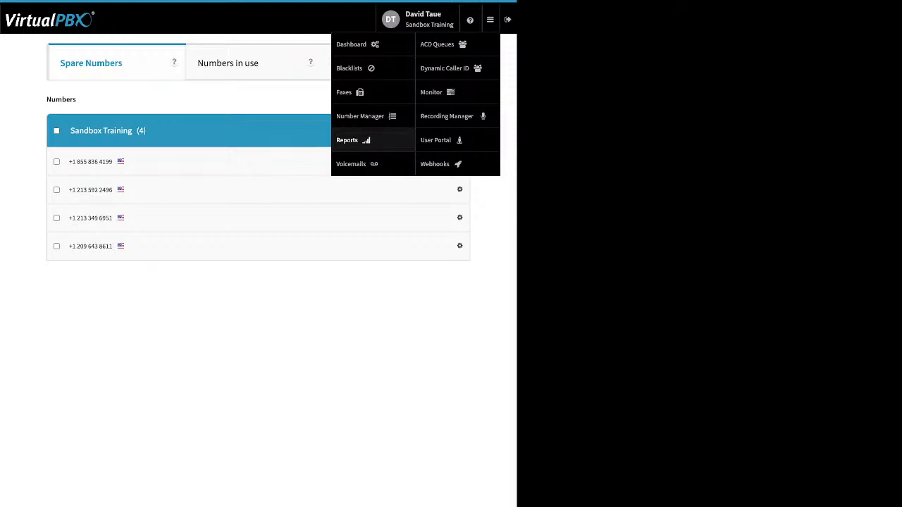
pyautogui.click(350, 164)
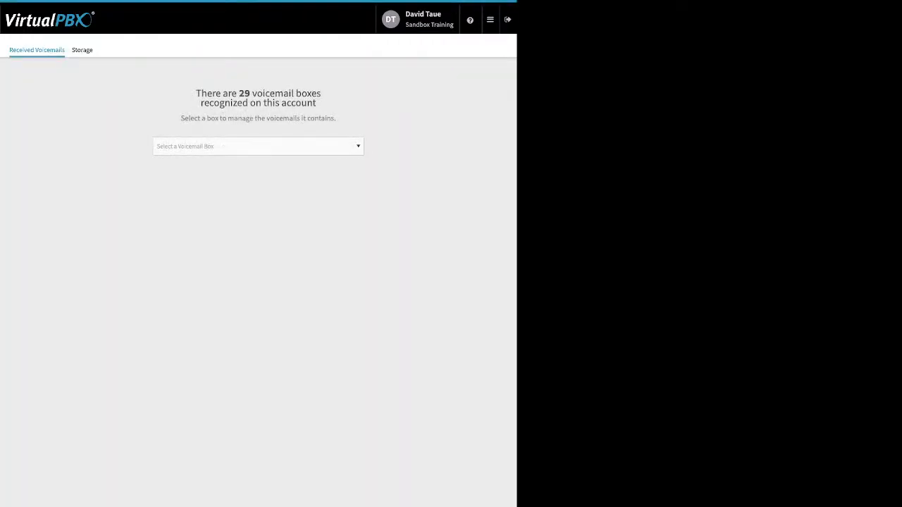
# Search the voicemail boxes for "da" and show the received voicemails in the signed-in user's own box
pyautogui.click(257, 146)
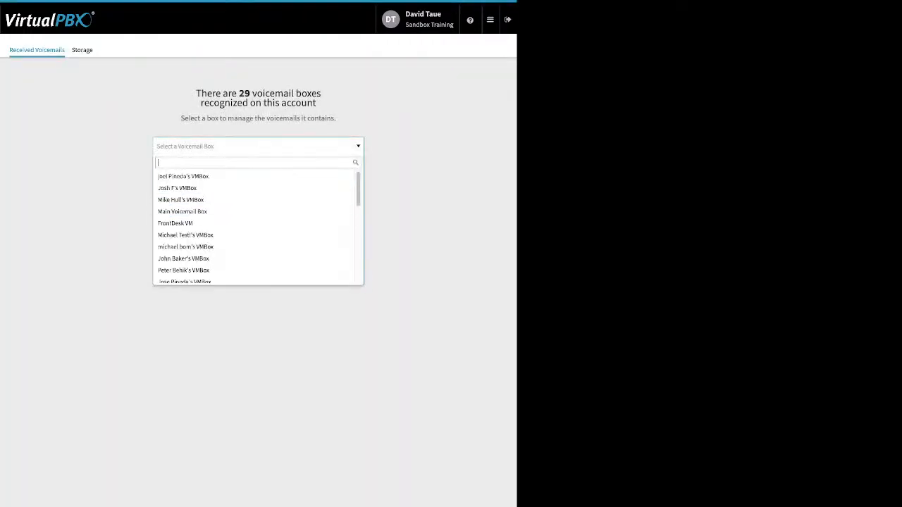
pyautogui.write('da')
pyautogui.press('Down')
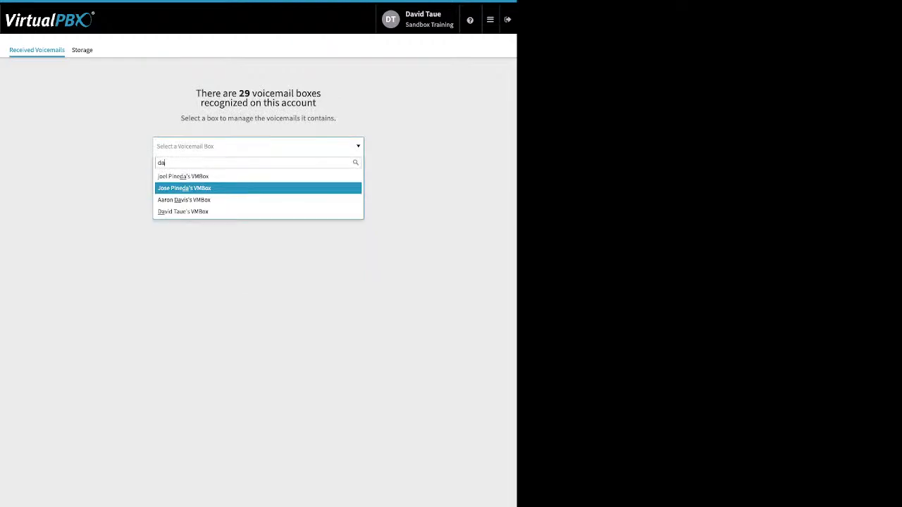
pyautogui.press('Down')
pyautogui.press('Down')
pyautogui.press('Return')
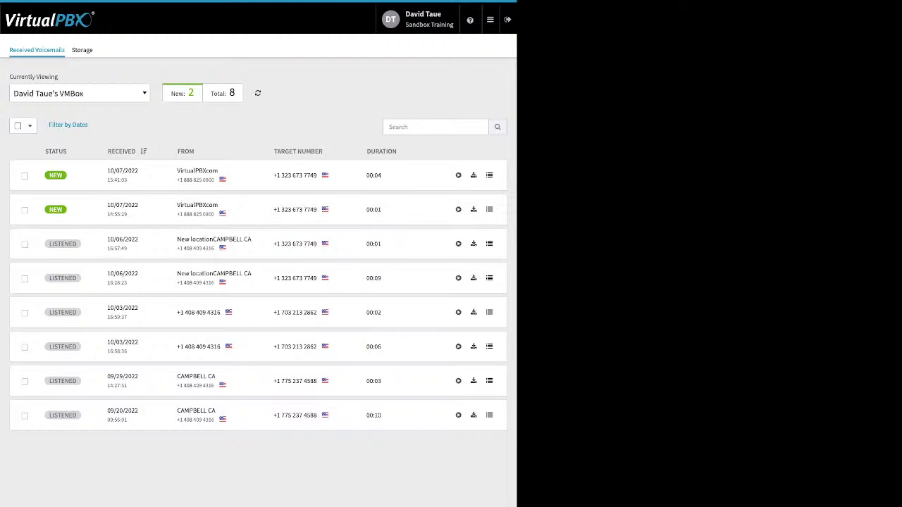
# Move the voicemail received 10/06/2022 at 16:57:49 to the Main Voicemail Box
pyautogui.click(25, 244)
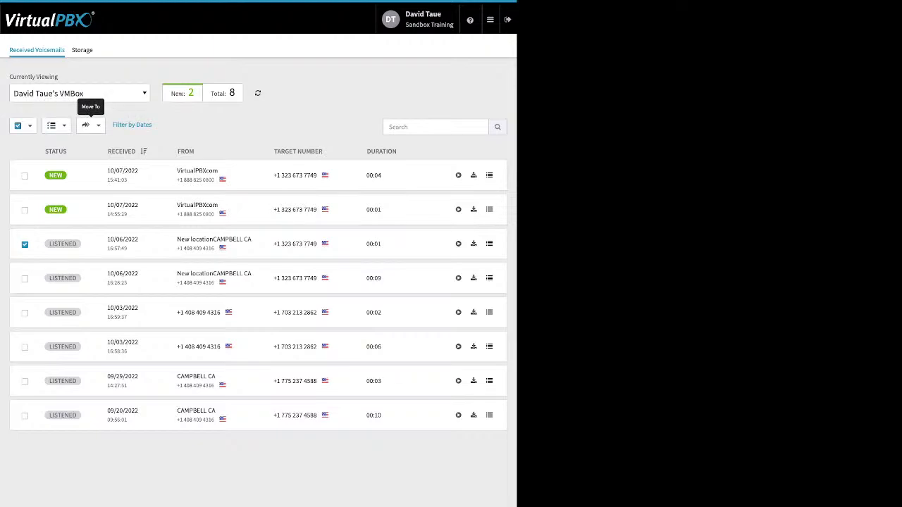
pyautogui.click(89, 124)
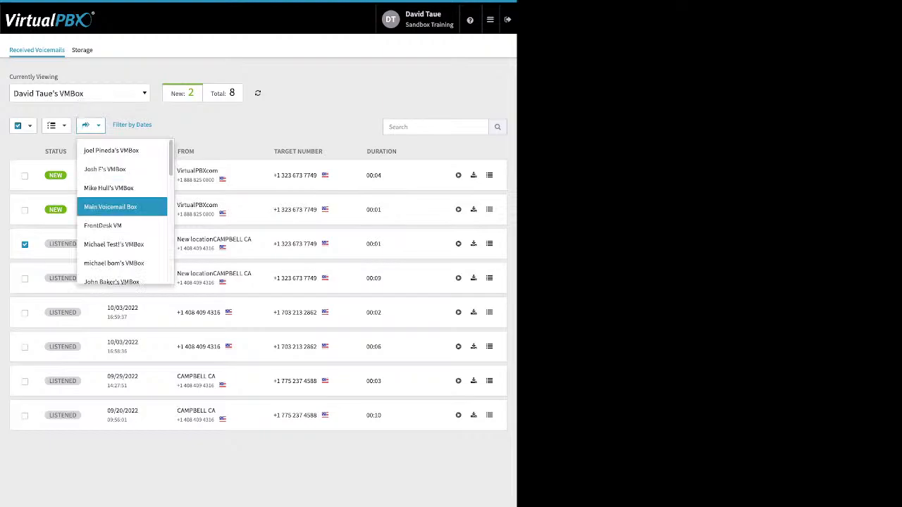
pyautogui.click(121, 206)
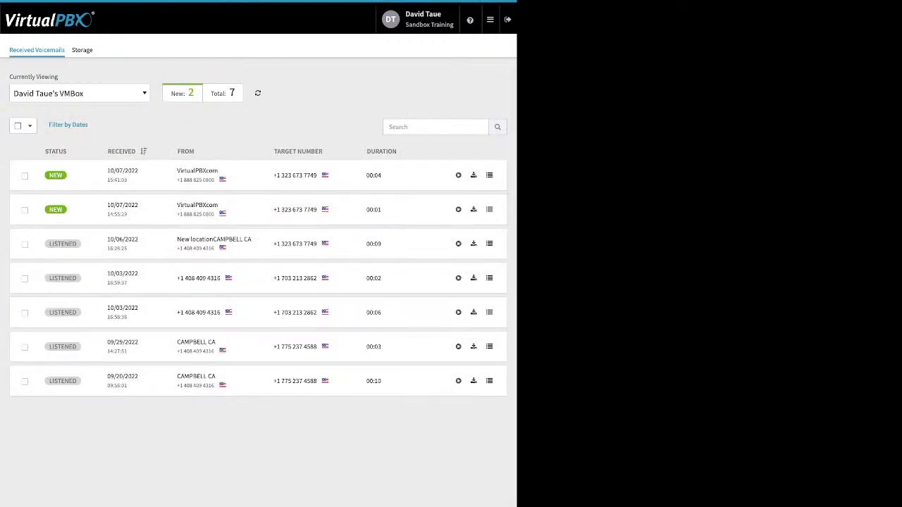
# Mark the listened voicemail received 10/06/2022 at 16:28:25 as new
pyautogui.click(25, 244)
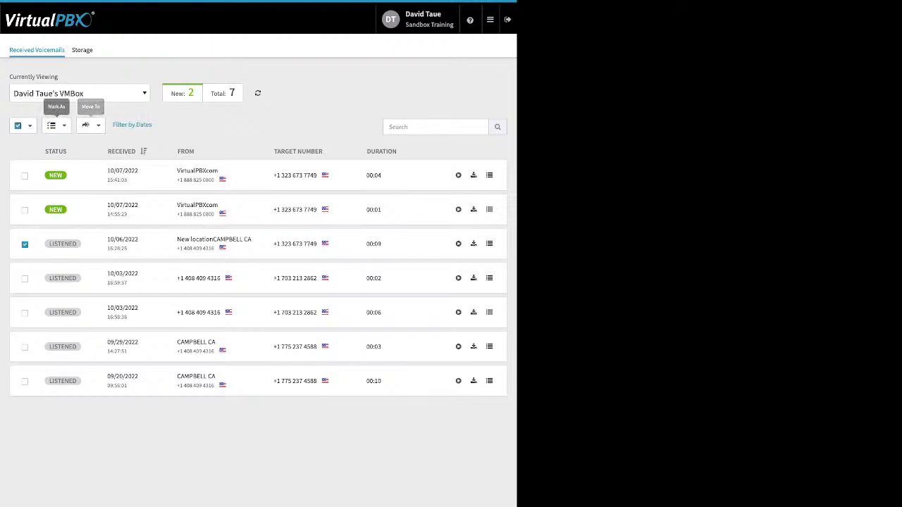
pyautogui.click(56, 126)
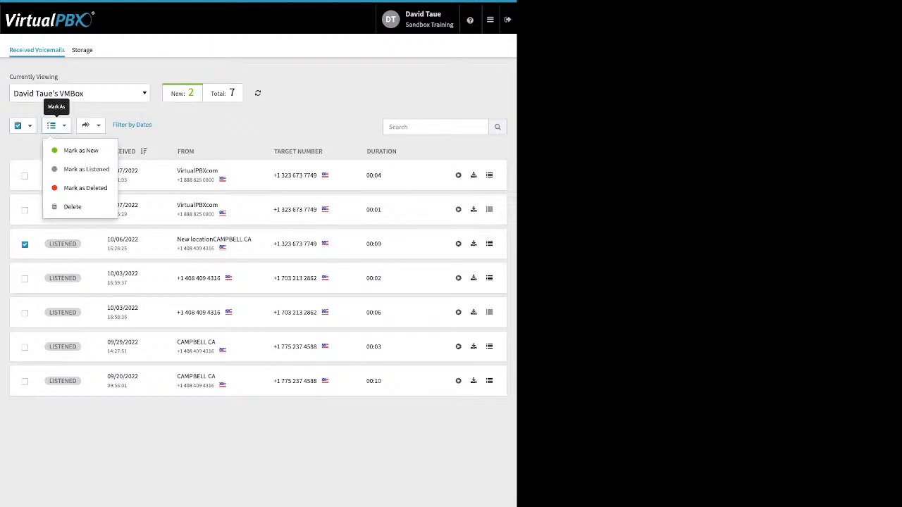
pyautogui.click(81, 150)
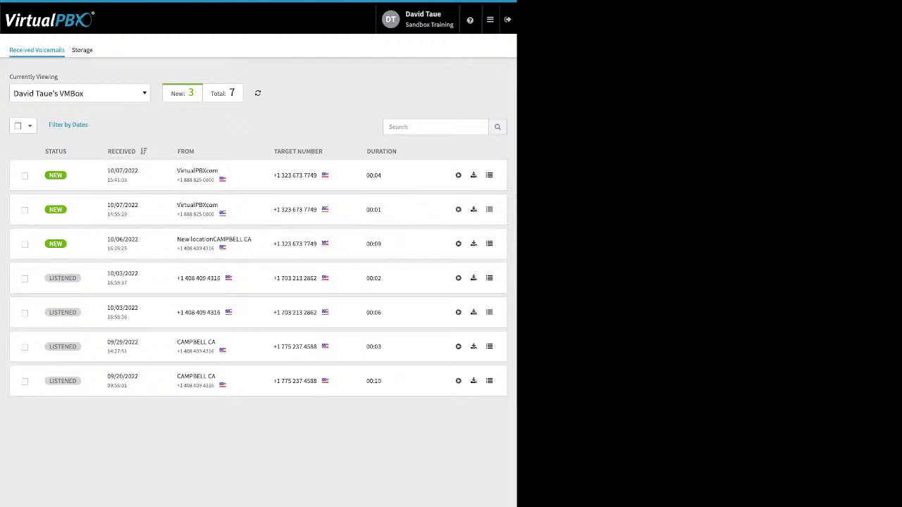
# Switch to the ACD Queues app and examine My Support's settings, covering the call-in number, routing configuration and treatment
pyautogui.click(490, 20)
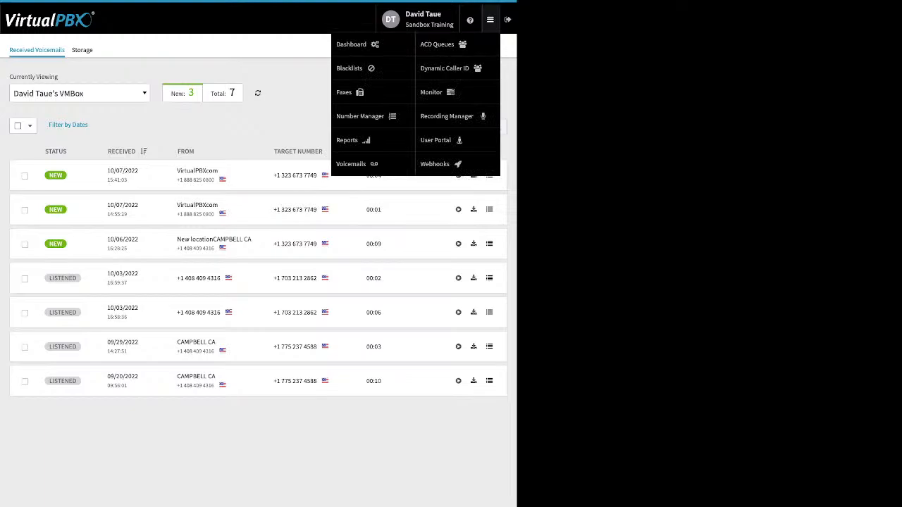
pyautogui.click(437, 43)
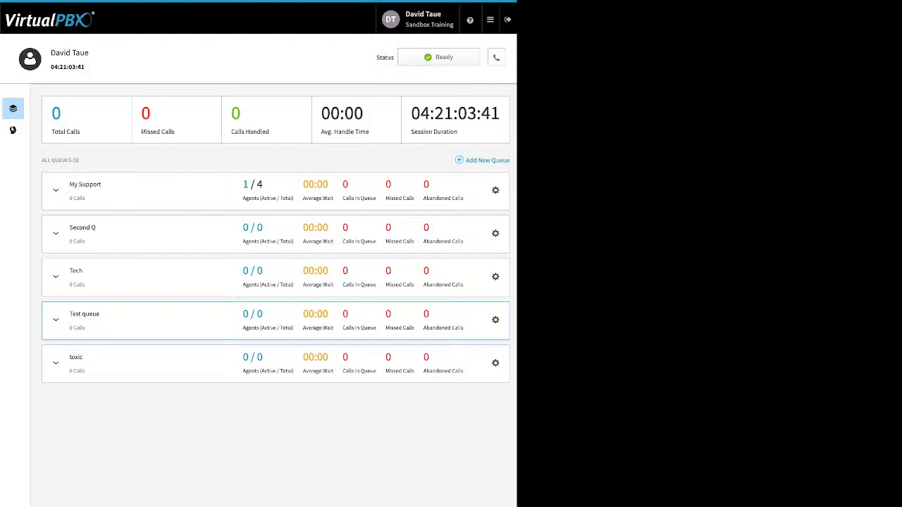
pyautogui.click(495, 190)
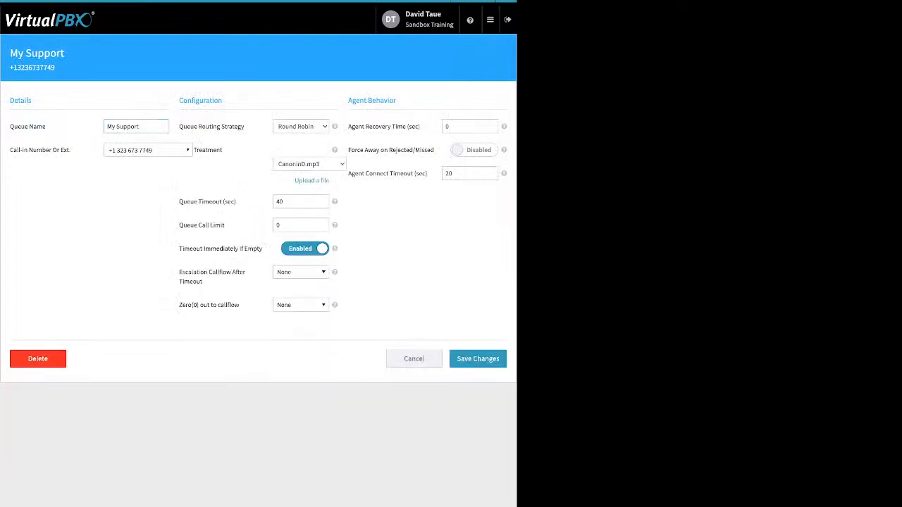
pyautogui.moveTo(10, 149); pyautogui.dragTo(60, 150)
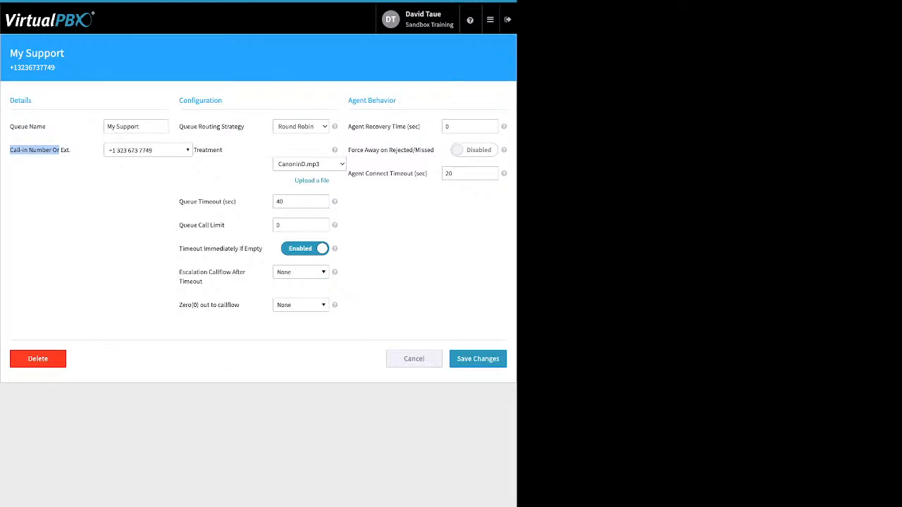
pyautogui.moveTo(221, 100); pyautogui.dragTo(199, 100)
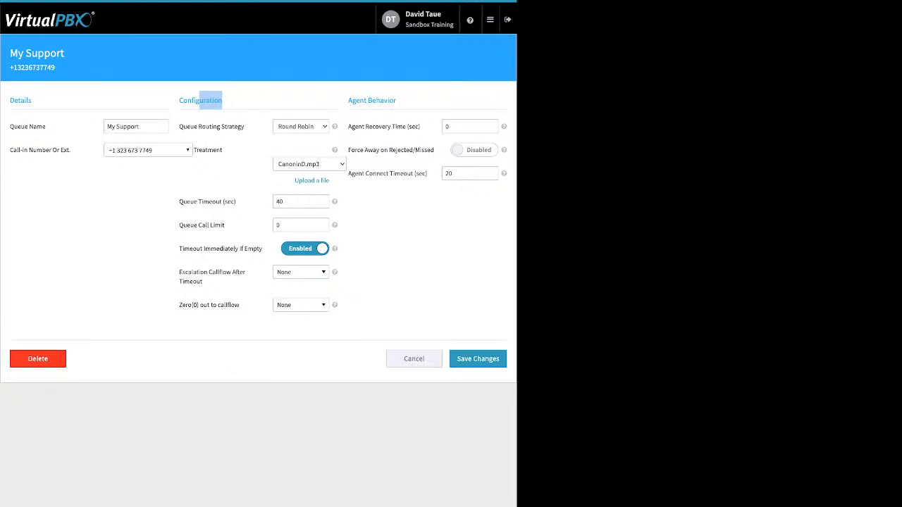
pyautogui.moveTo(223, 150); pyautogui.dragTo(199, 149)
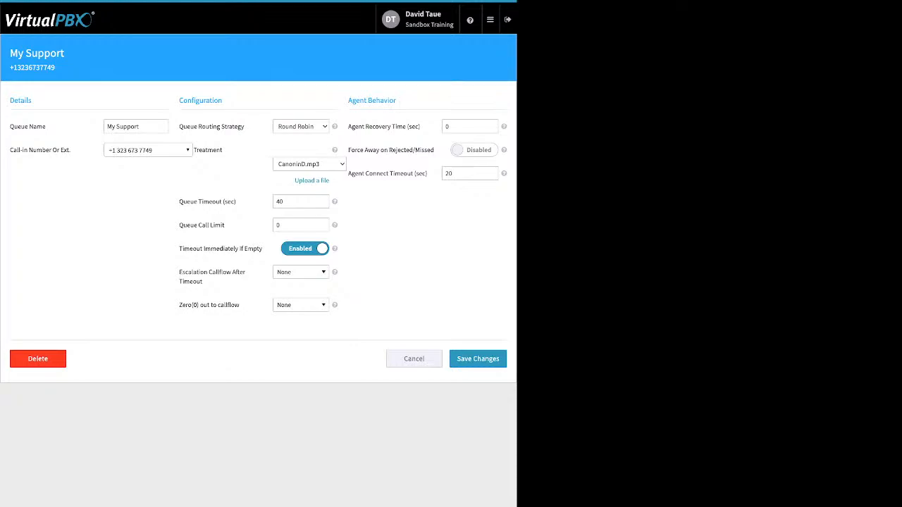
# Review My Support's Queue Timeout and set its Queue Call Limit to 4
pyautogui.moveTo(235, 201); pyautogui.dragTo(198, 202)
pyautogui.click(276, 201)
pyautogui.click(282, 201)
pyautogui.moveTo(224, 224); pyautogui.dragTo(191, 224)
pyautogui.doubleClick(281, 224)
pyautogui.write('4')
# Set My Support's Escalation Callflow After Timeout to 2ndqueueVM and view the callflow choices for Zero(0) out
pyautogui.moveTo(263, 249); pyautogui.dragTo(205, 249)
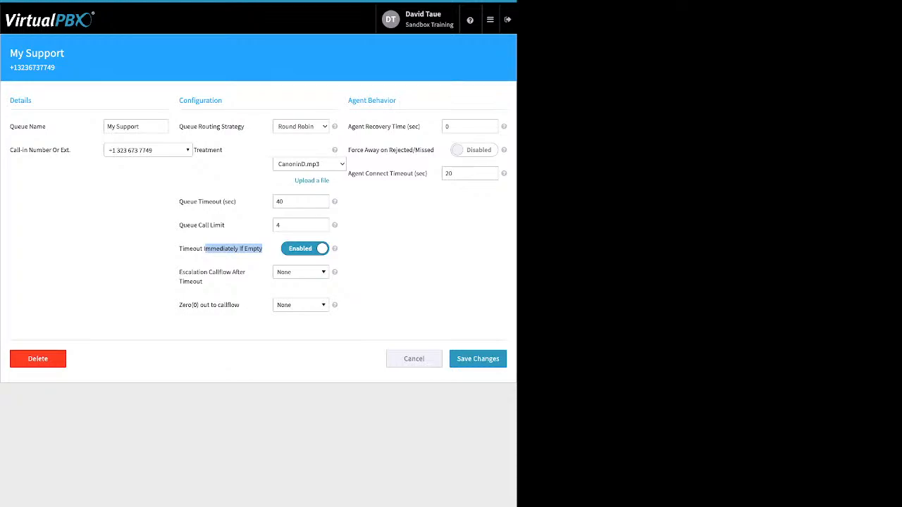
pyautogui.moveTo(179, 272); pyautogui.dragTo(198, 281)
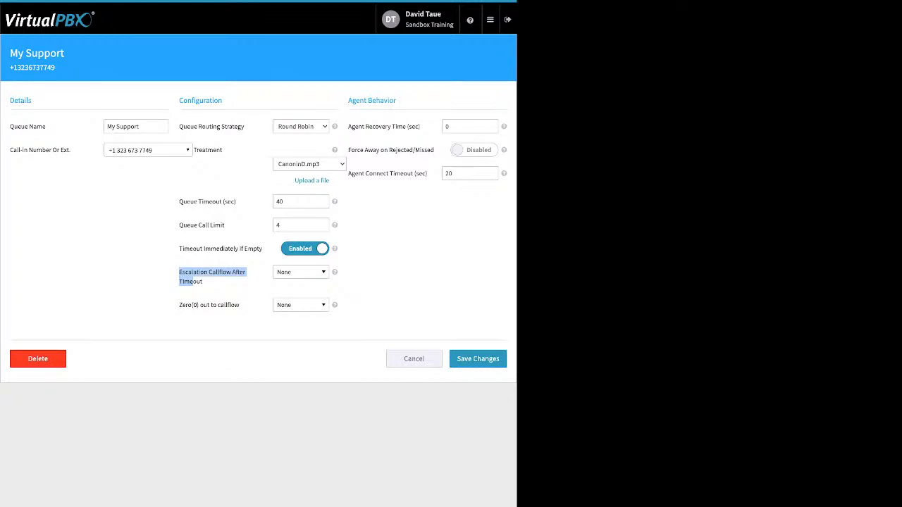
pyautogui.click(300, 272)
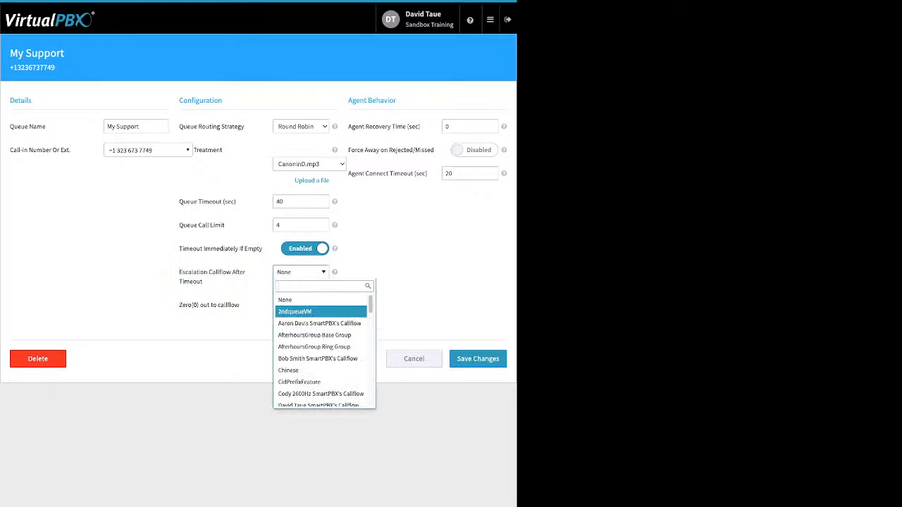
pyautogui.press('Return')
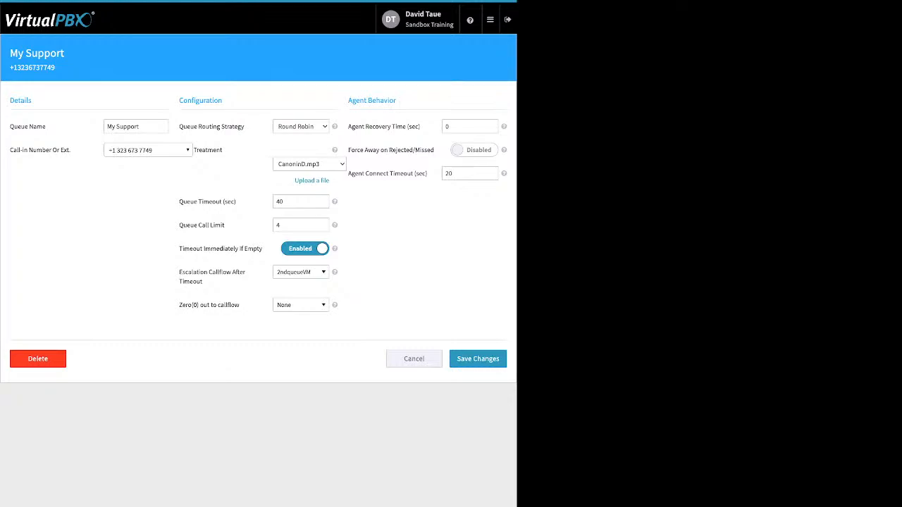
pyautogui.moveTo(186, 305); pyautogui.dragTo(240, 305)
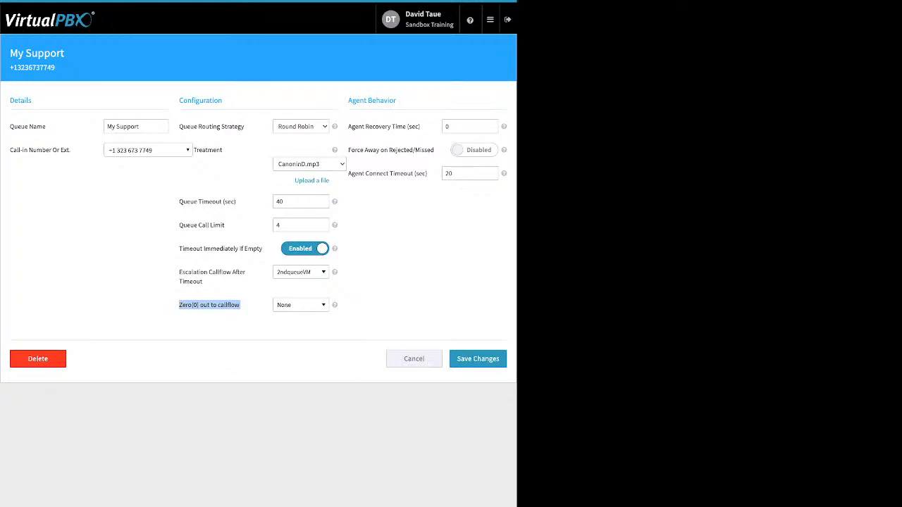
pyautogui.click(301, 304)
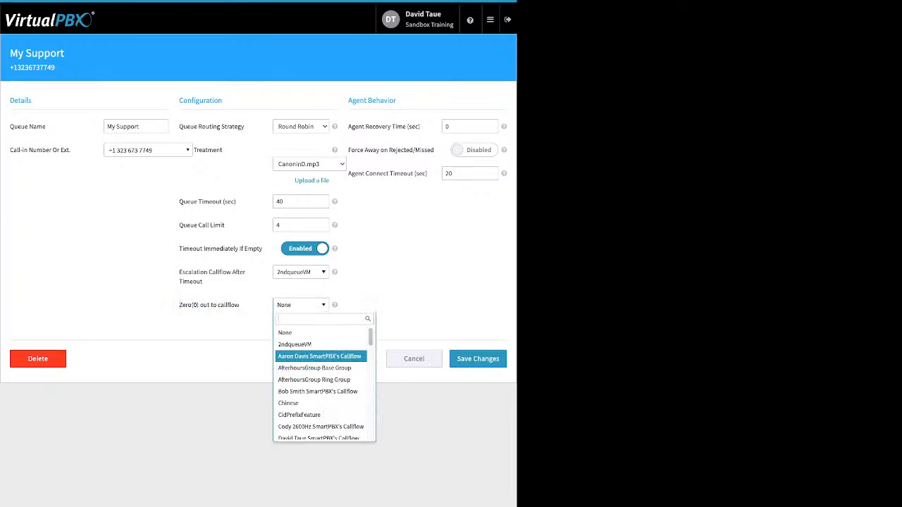
pyautogui.press('Escape')
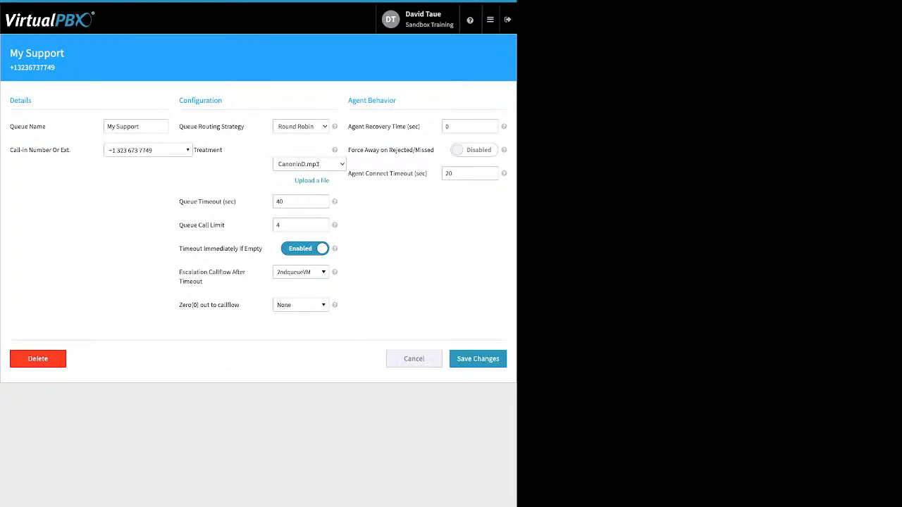
# Enable Force Away on Rejected/Missed, review the other agent behavior settings, and discard the changes to My Support
pyautogui.moveTo(396, 100); pyautogui.dragTo(420, 126)
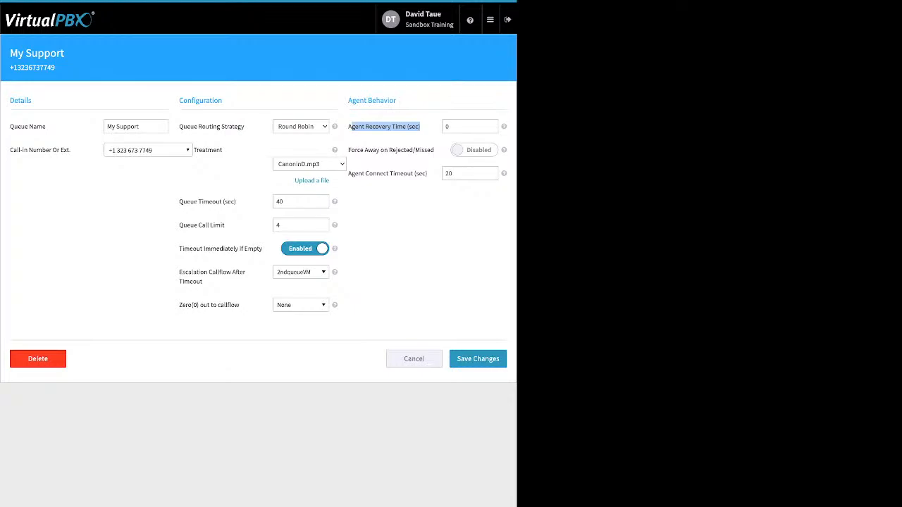
pyautogui.click(474, 149)
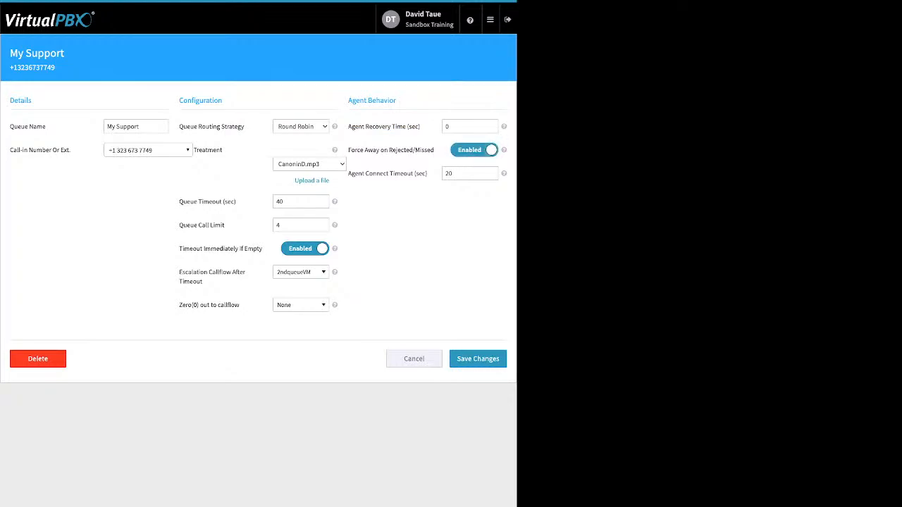
pyautogui.moveTo(434, 149); pyautogui.dragTo(351, 150)
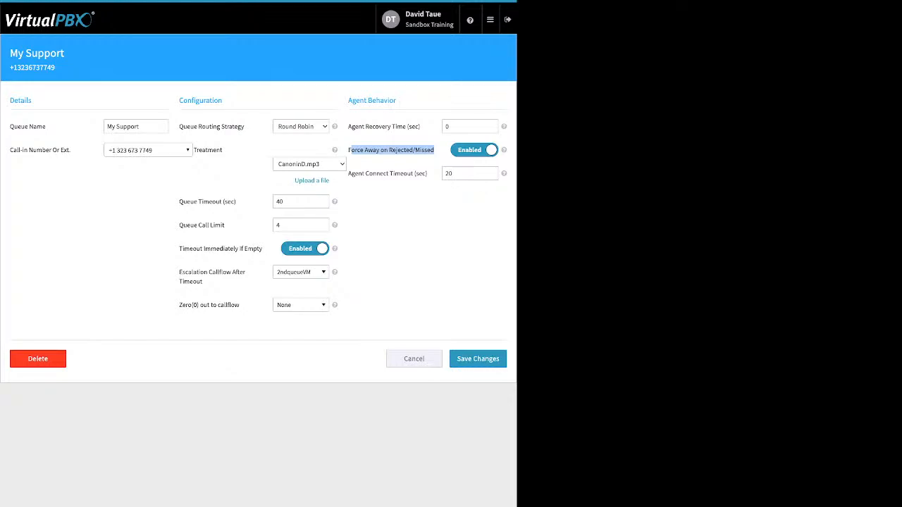
pyautogui.moveTo(348, 173); pyautogui.dragTo(427, 173)
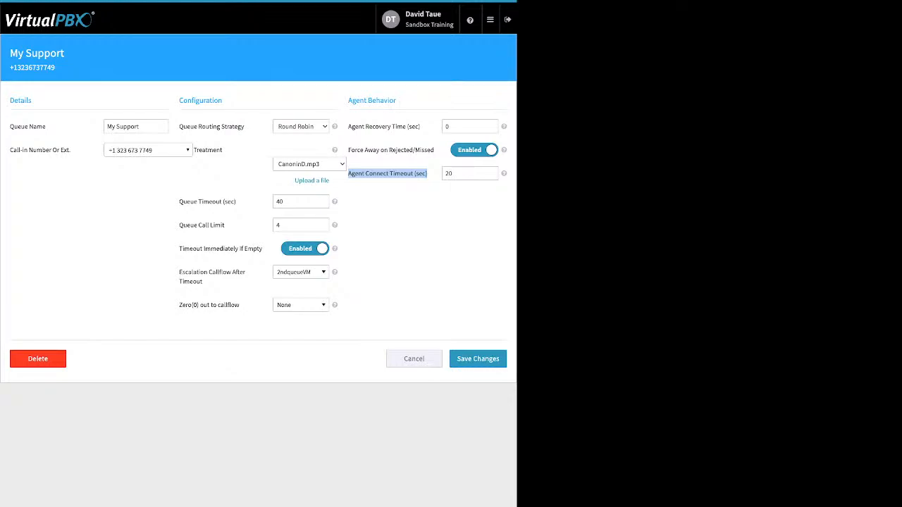
pyautogui.click(413, 359)
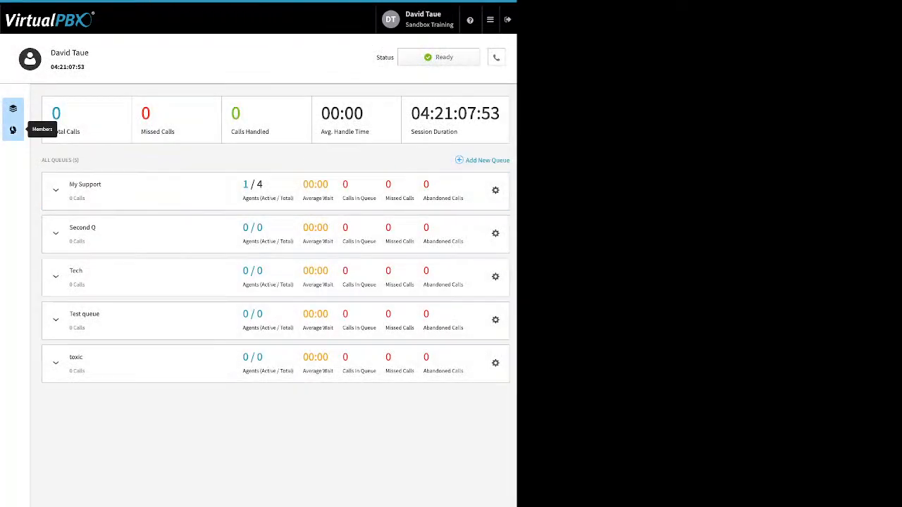
# Open member management for the call center and add the first two available users as members
pyautogui.click(13, 129)
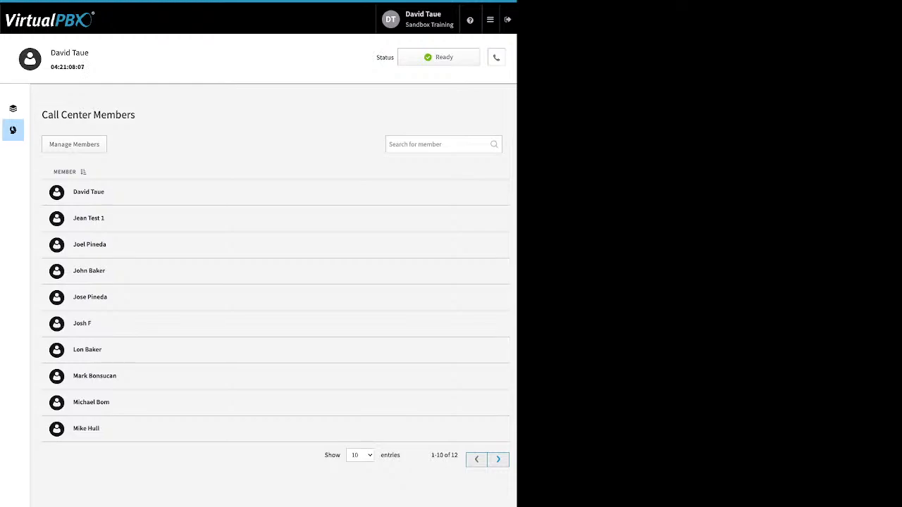
pyautogui.click(74, 144)
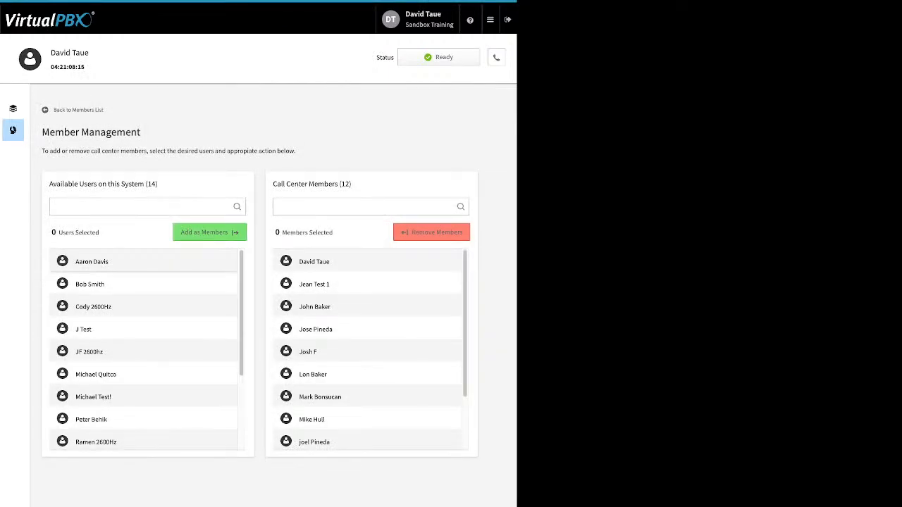
pyautogui.click(143, 261)
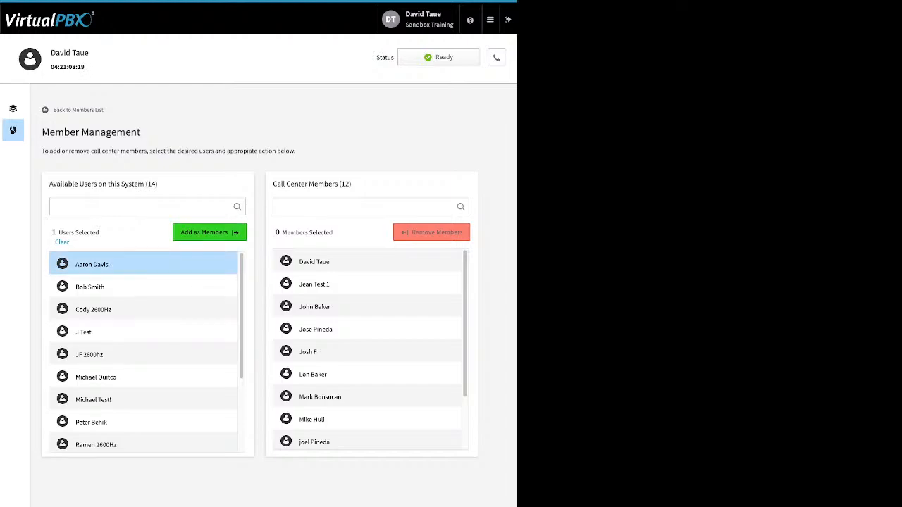
pyautogui.click(143, 287)
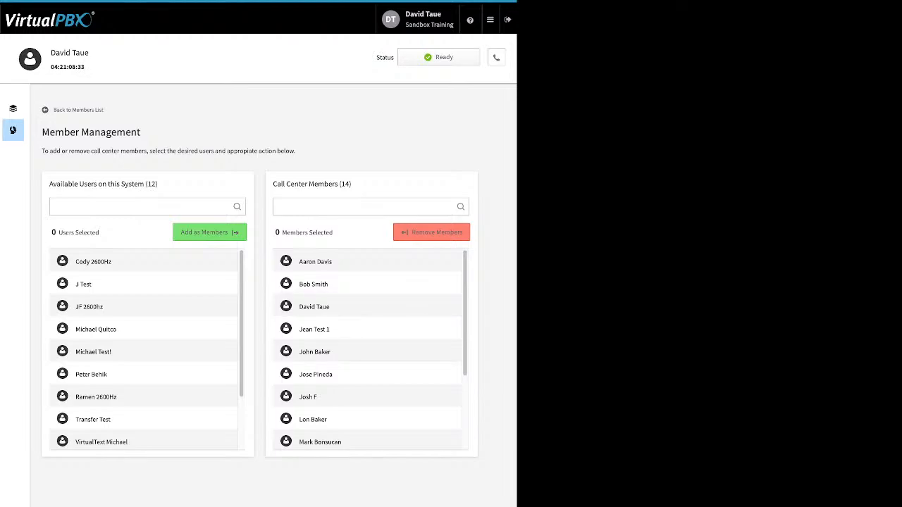
# Remove the fifth and eighth people in the Call Center Members list from the call center
pyautogui.click(315, 354)
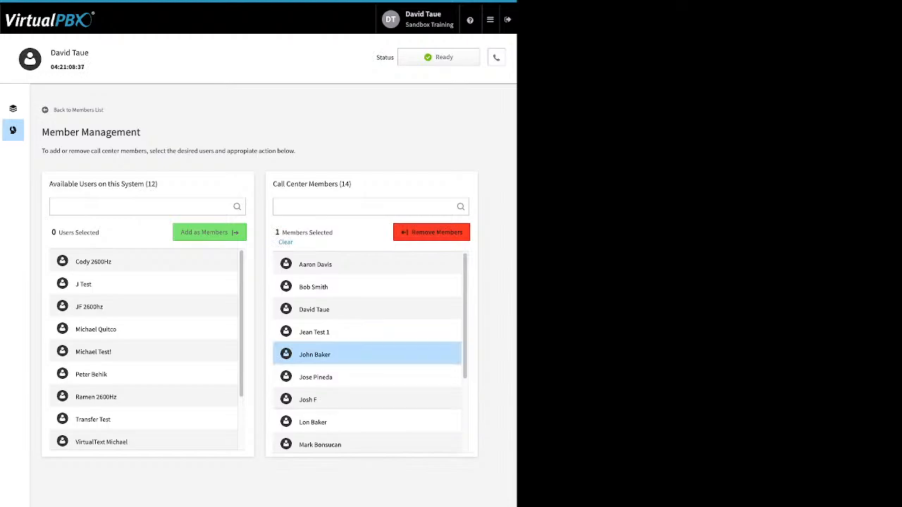
pyautogui.click(312, 422)
pyautogui.click(431, 232)
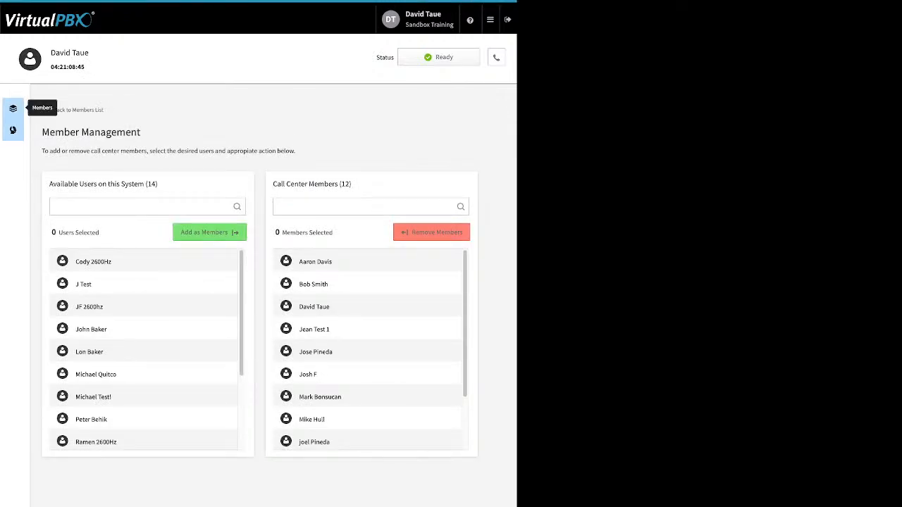
# Return to the queue list and try to assign the first available user as an agent of Second Q
pyautogui.click(13, 107)
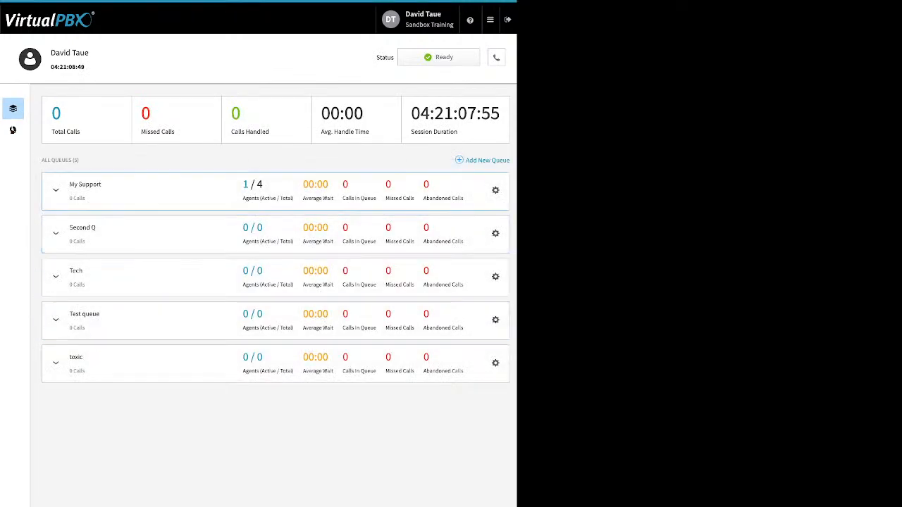
pyautogui.click(55, 233)
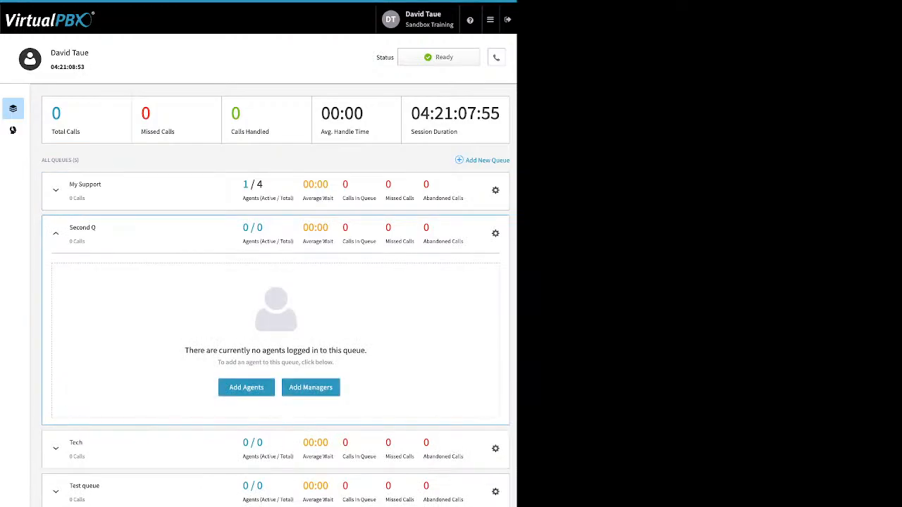
pyautogui.click(246, 387)
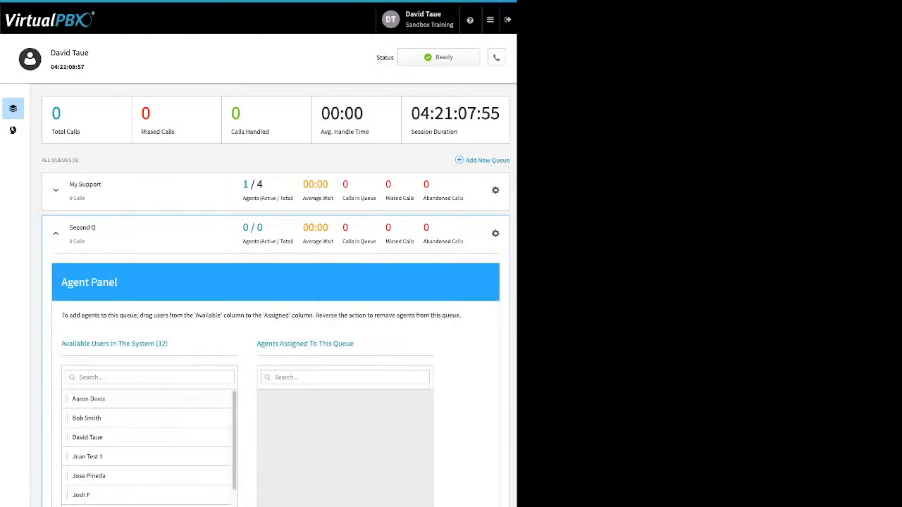
pyautogui.moveTo(88, 399); pyautogui.dragTo(345, 409)
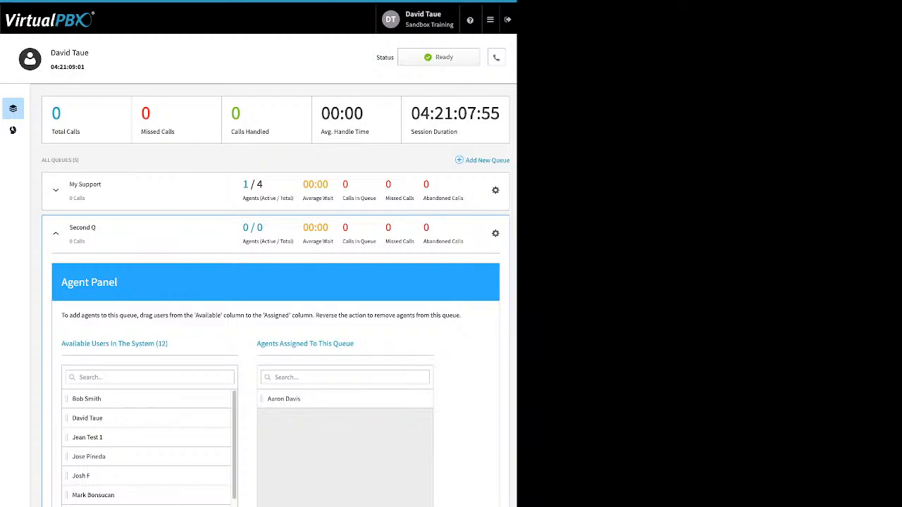
# Open manager assignment for the My Support queue and move the first available agent to its assigned managers
pyautogui.click(56, 189)
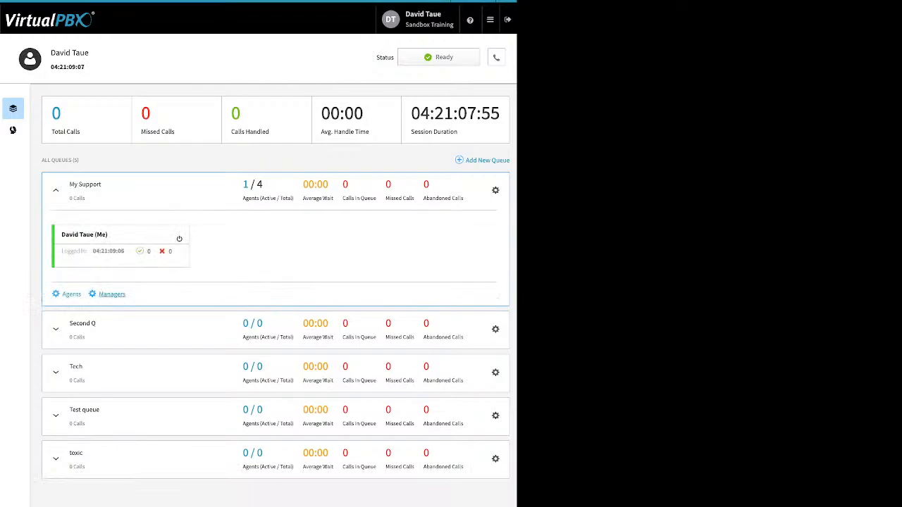
pyautogui.doubleClick(111, 294)
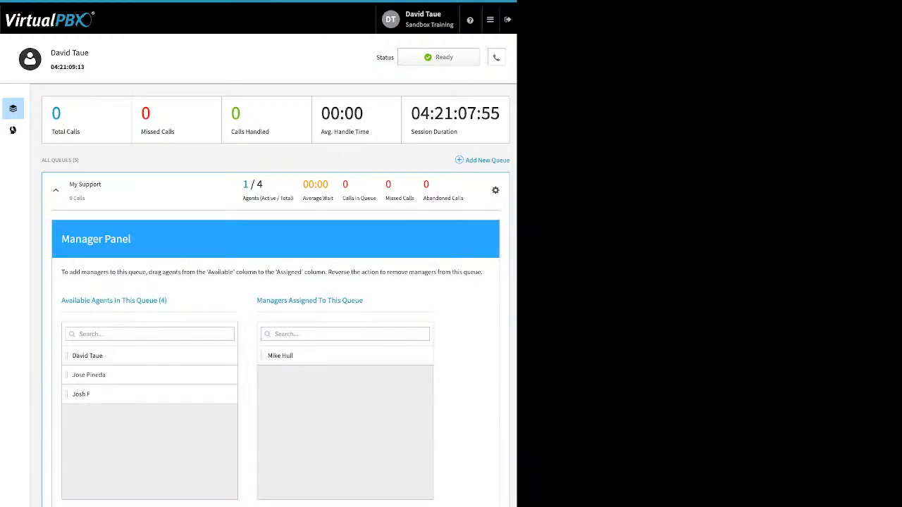
pyautogui.moveTo(86, 356); pyautogui.dragTo(324, 395)
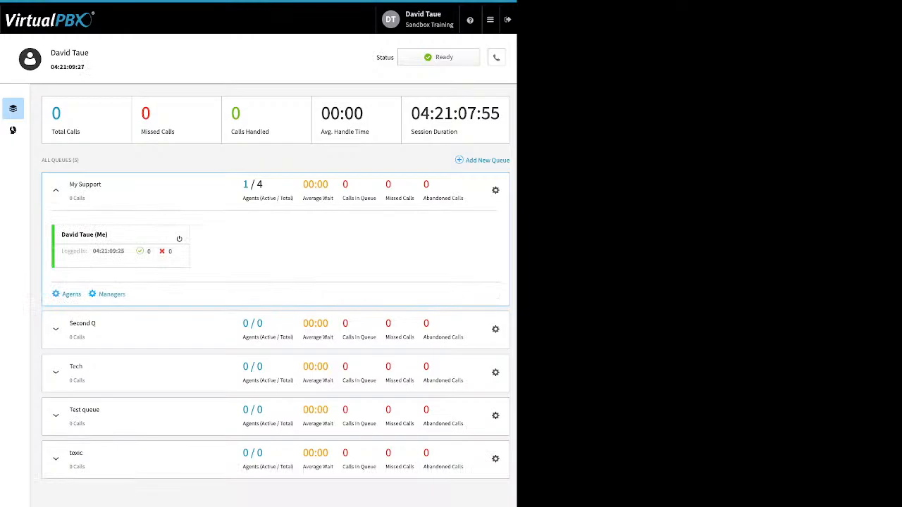
# Reload the ACD Queues app, expand the My Support queue and begin an agent session
pyautogui.click(489, 20)
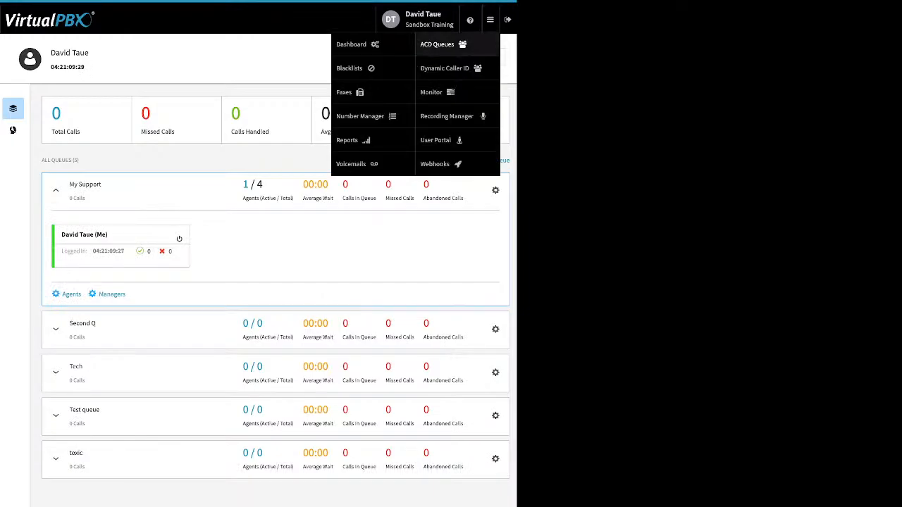
pyautogui.click(437, 44)
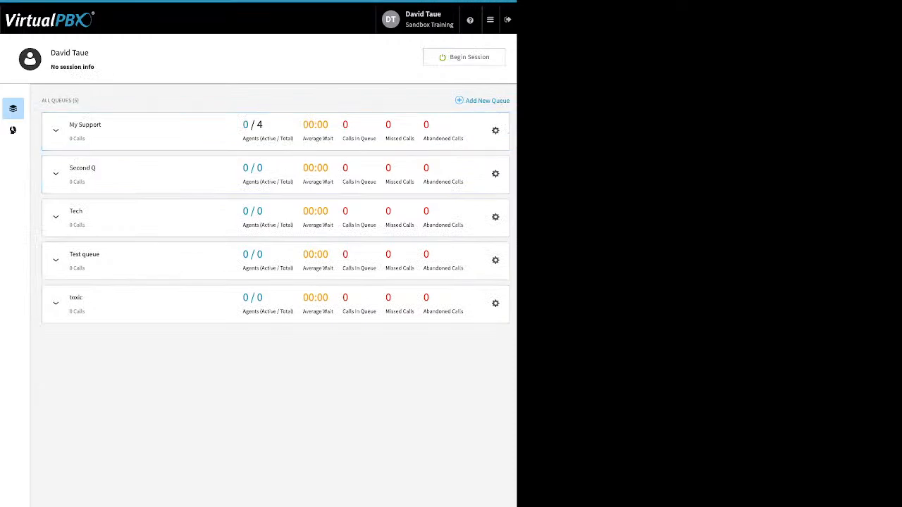
pyautogui.click(55, 130)
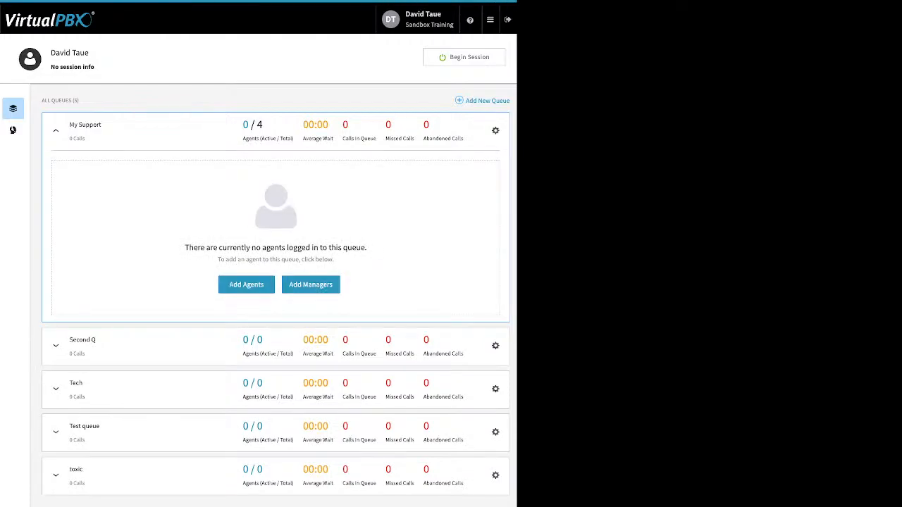
pyautogui.click(464, 57)
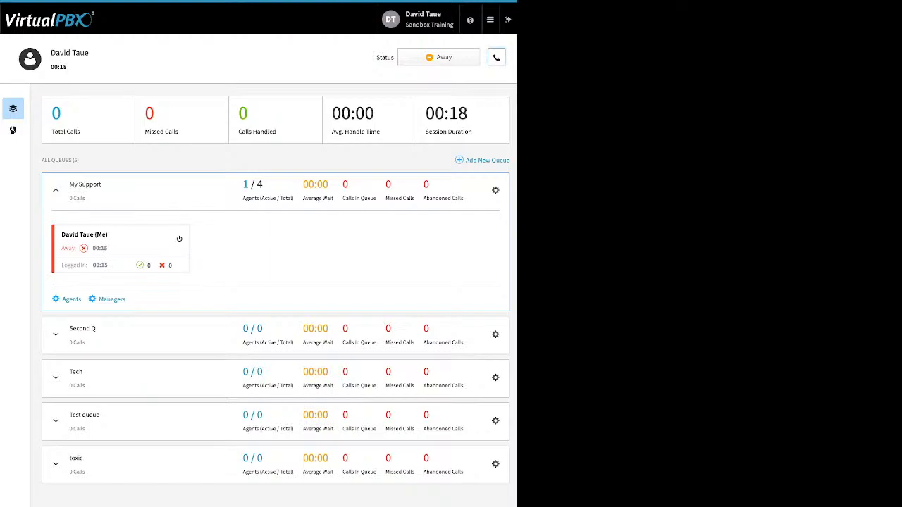
# View the default answering device for the agent session and mark the agent as ready in all queues
pyautogui.click(496, 57)
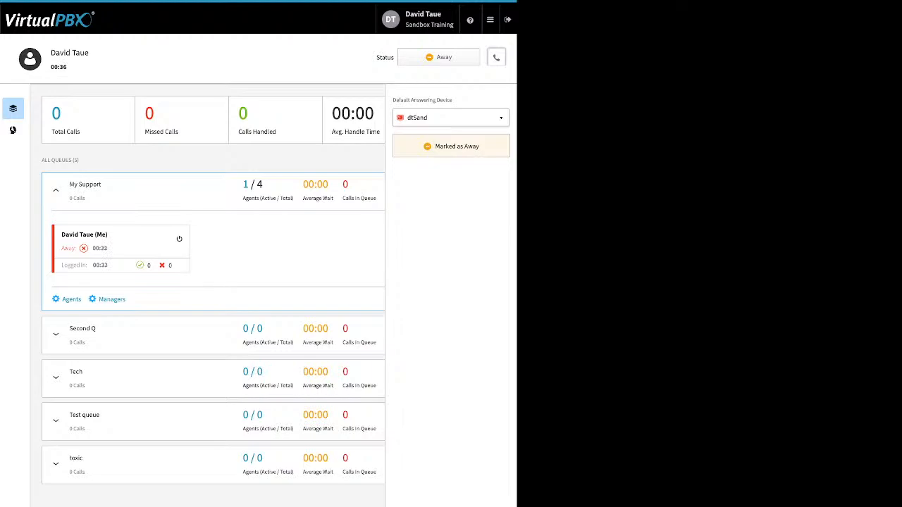
pyautogui.click(496, 57)
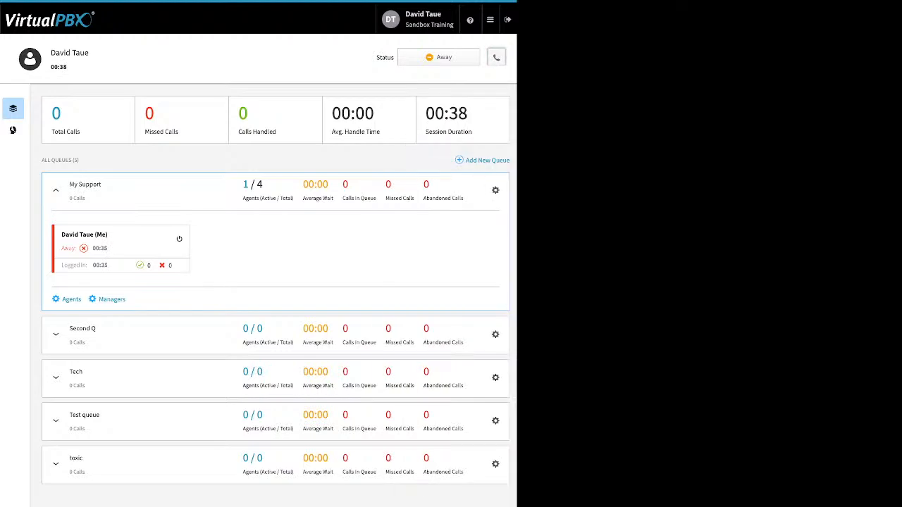
pyautogui.click(439, 57)
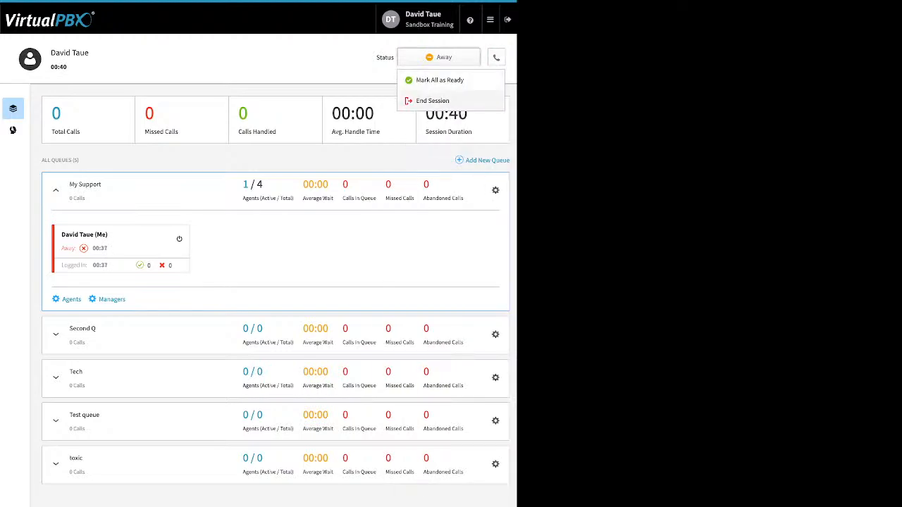
pyautogui.click(439, 79)
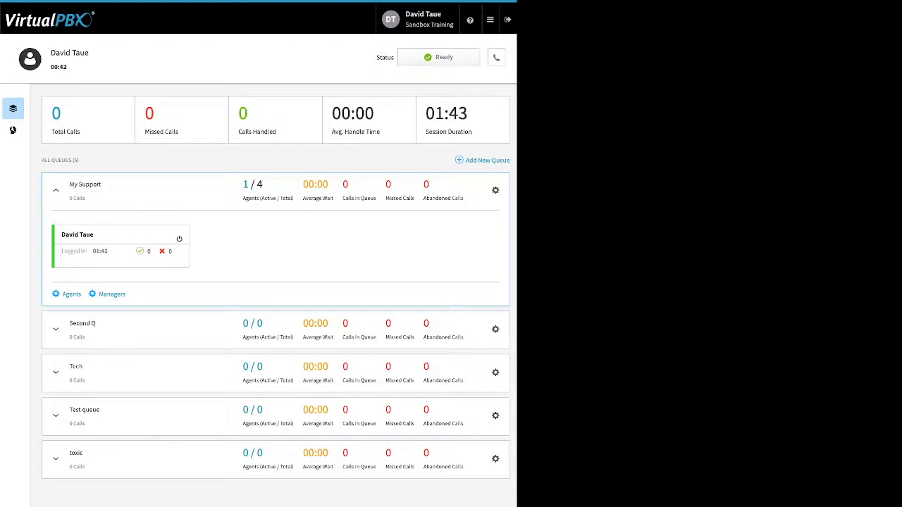
# Switch to the Dynamic Caller ID app and examine the 408 rule's area code setting without changing it
pyautogui.click(490, 20)
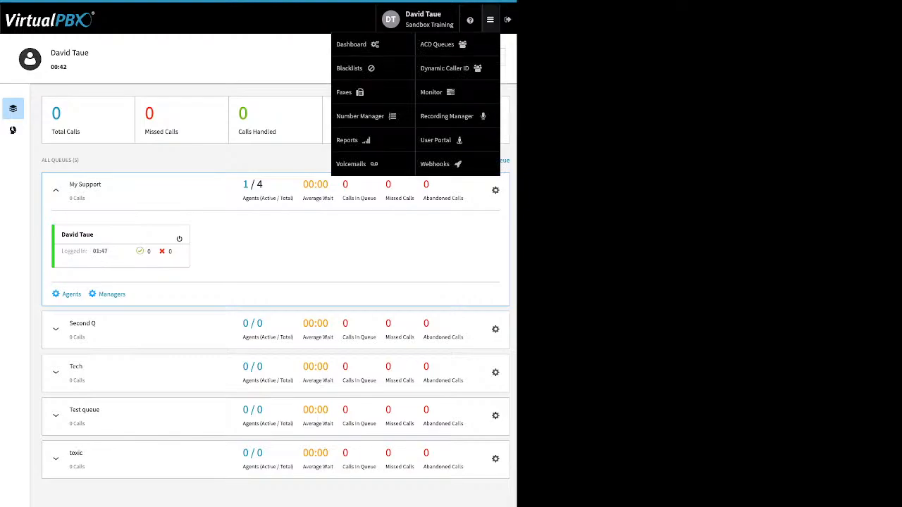
pyautogui.click(445, 69)
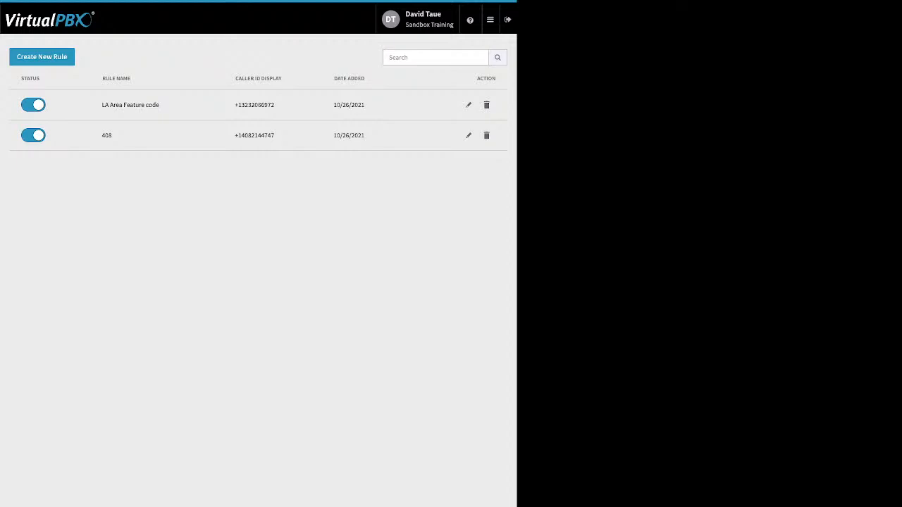
pyautogui.click(468, 135)
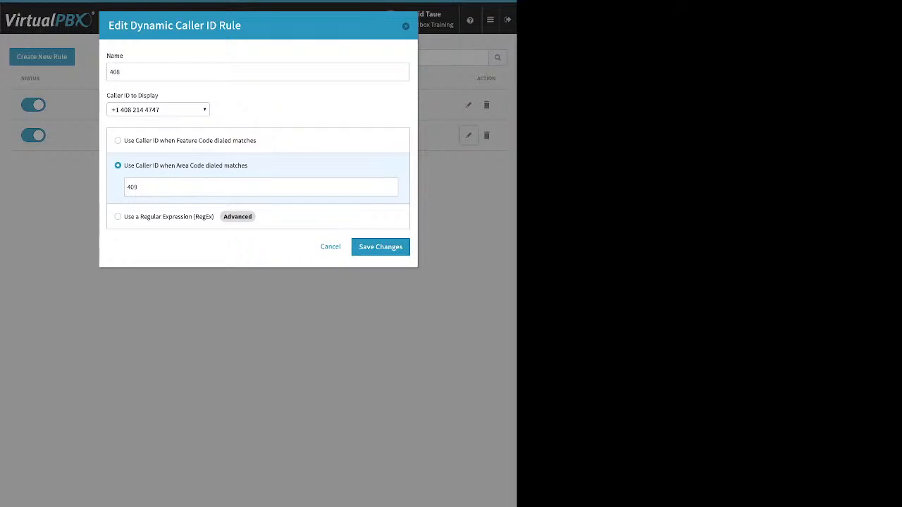
pyautogui.hotkey('ctrl', 'a')
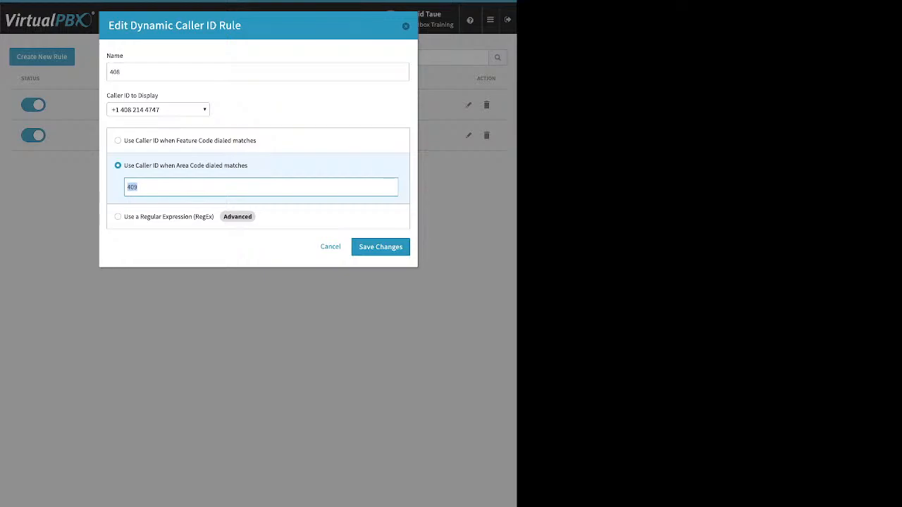
pyautogui.press('Escape')
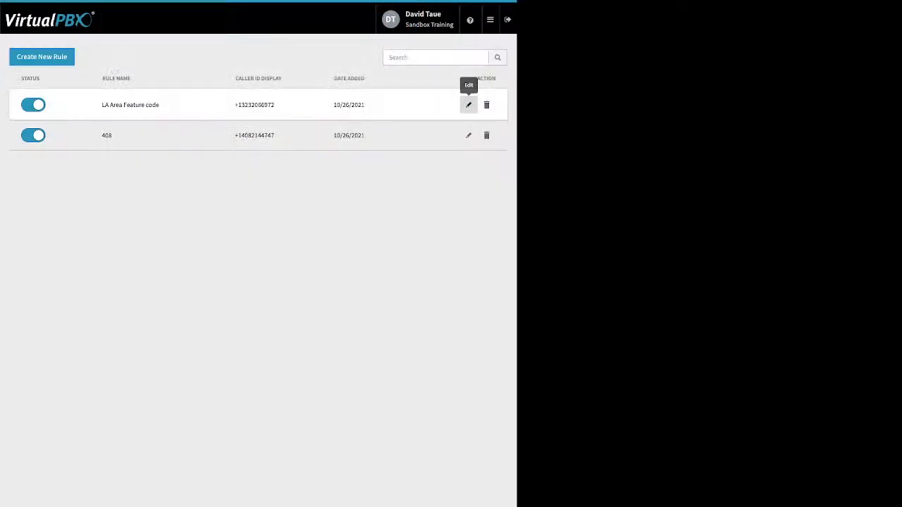
# Examine the feature code setting of the LA Area Feature code rule and close it without changes
pyautogui.click(468, 104)
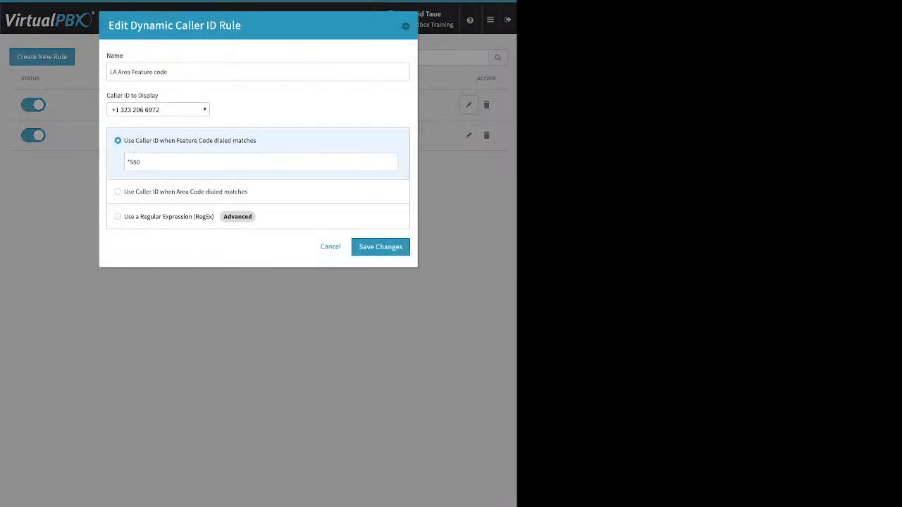
pyautogui.tripleClick(133, 162)
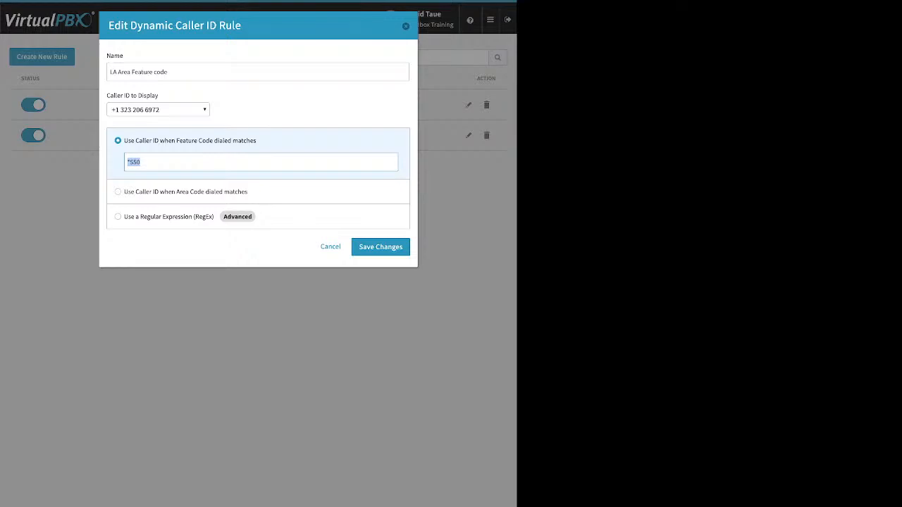
pyautogui.click(140, 162)
pyautogui.press('Escape')
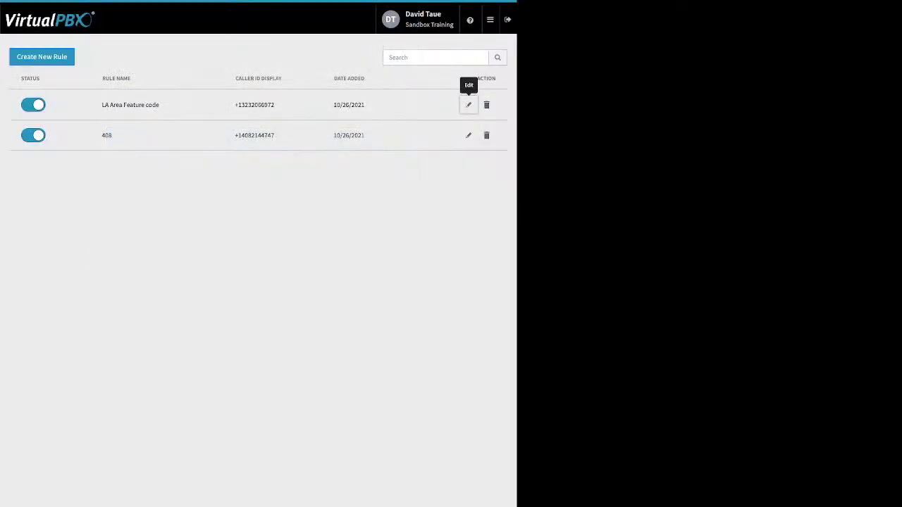
# Switch to the Monitor app, review the active and parked calls areas, and filter devices by Available and by Busy
pyautogui.click(491, 19)
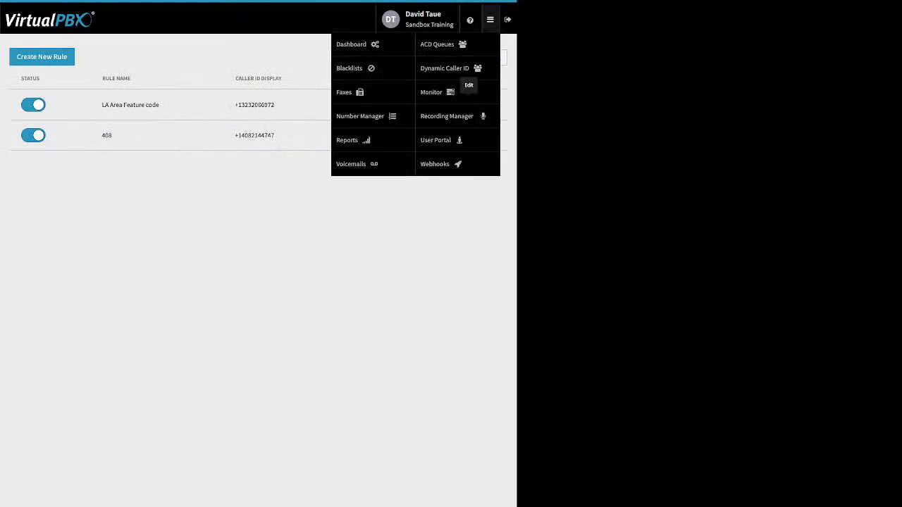
pyautogui.click(431, 92)
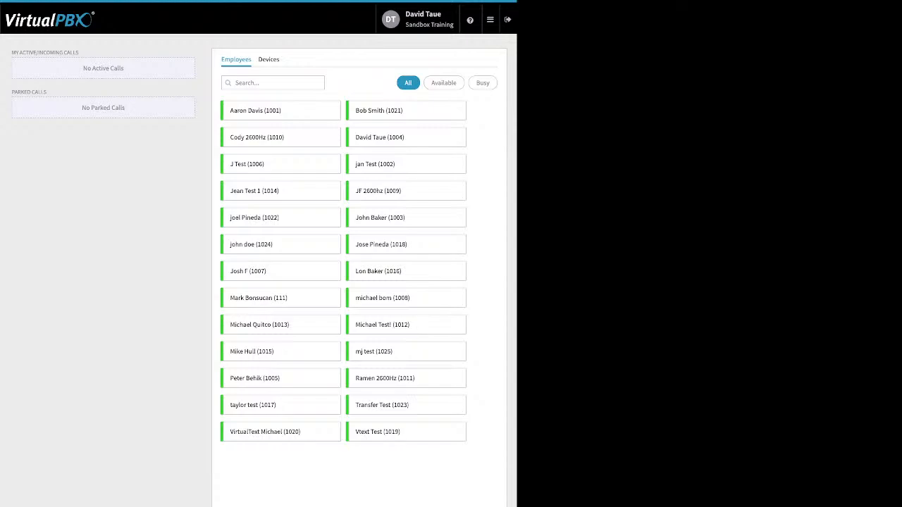
pyautogui.moveTo(11, 52); pyautogui.dragTo(79, 52)
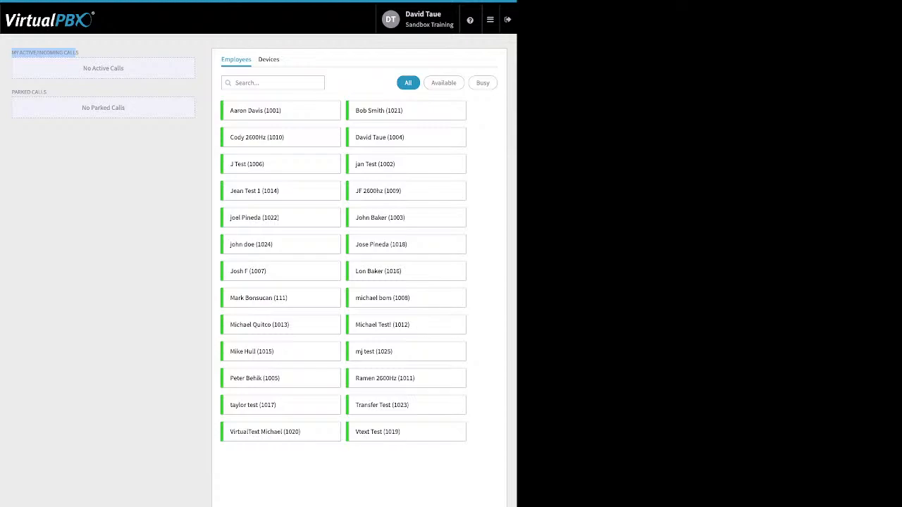
pyautogui.moveTo(11, 92); pyautogui.dragTo(43, 91)
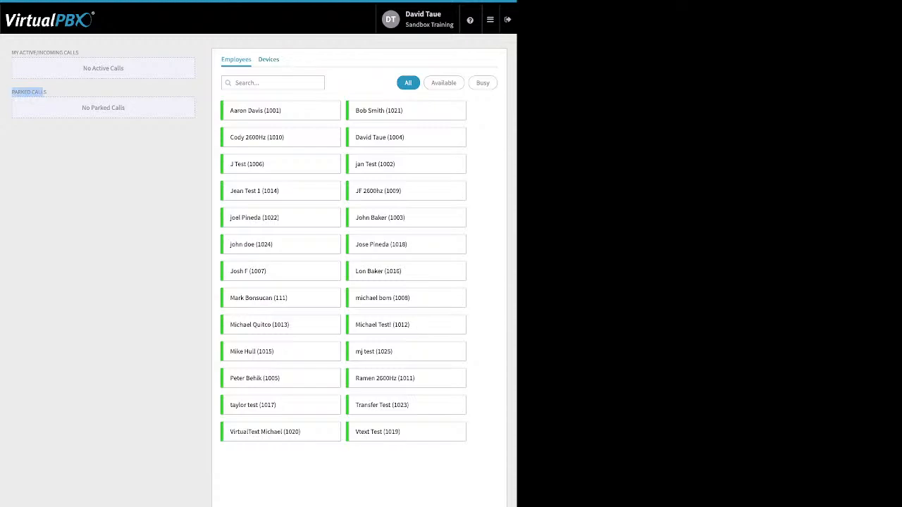
pyautogui.click(268, 60)
pyautogui.click(443, 83)
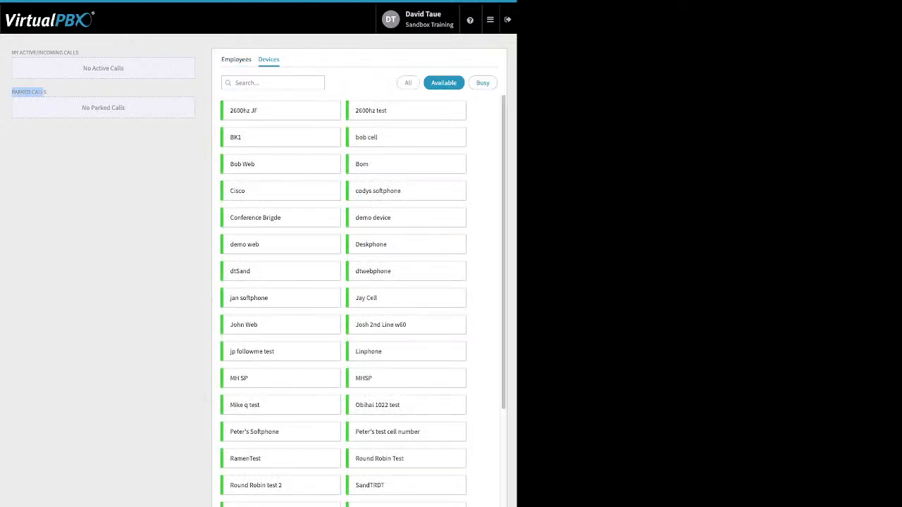
pyautogui.click(482, 82)
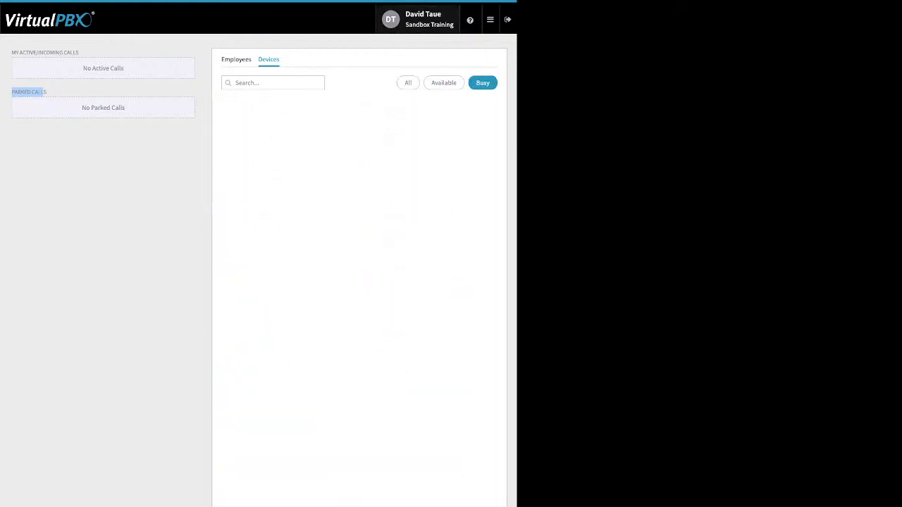
# Switch to the Webhooks app and open a blank new webhook form to review its options
pyautogui.click(490, 19)
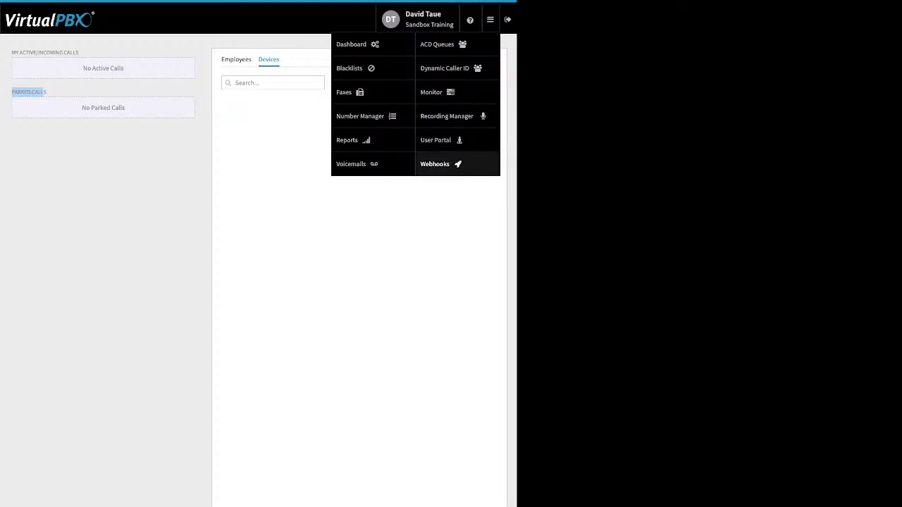
pyautogui.click(435, 163)
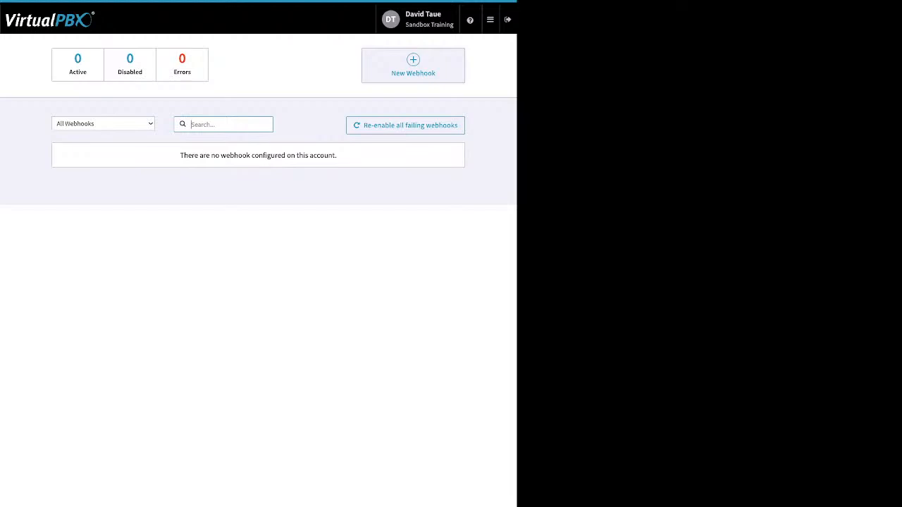
pyautogui.click(412, 65)
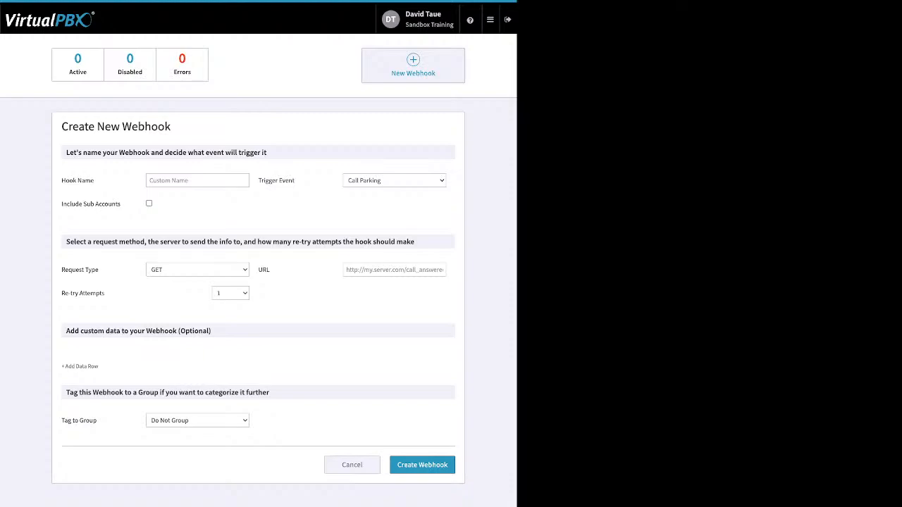
# Switch to the User Portal app and mark the listened voicemail received 10/03/2022 at 16:58:36 as deleted
pyautogui.moveTo(490, 20)
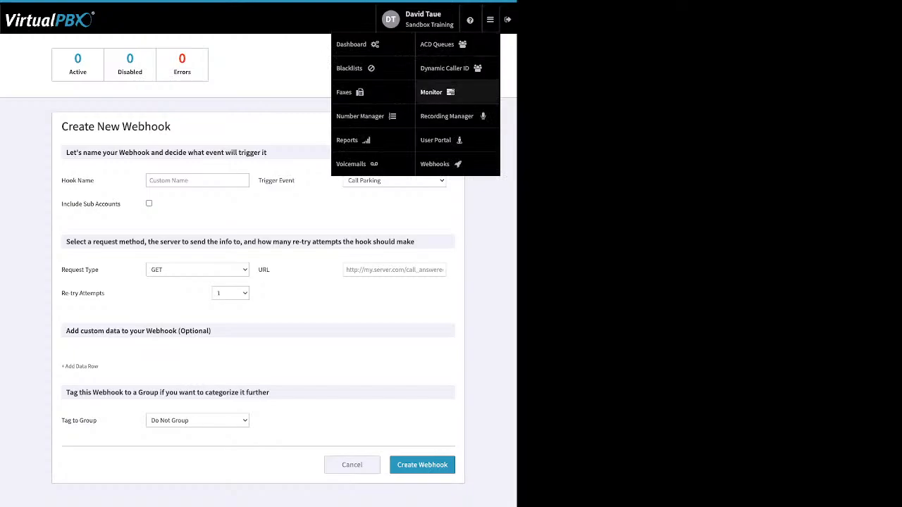
pyautogui.click(437, 140)
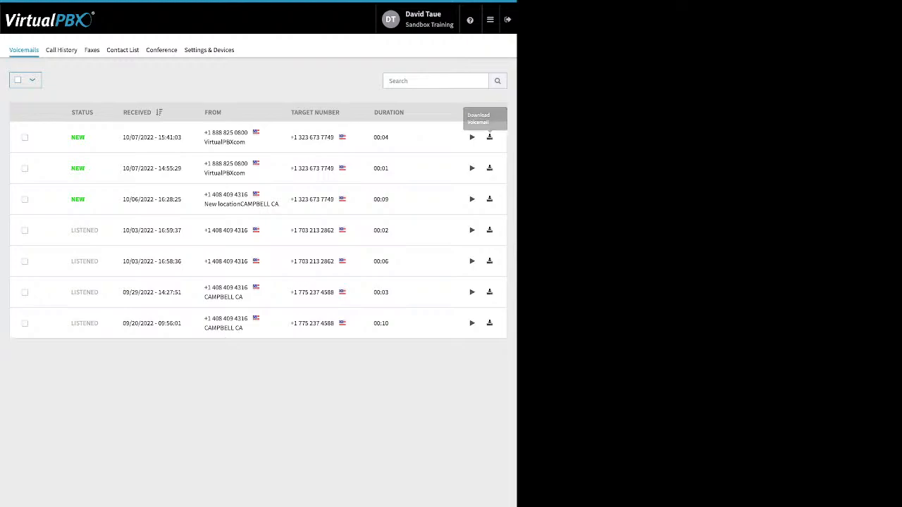
pyautogui.click(24, 262)
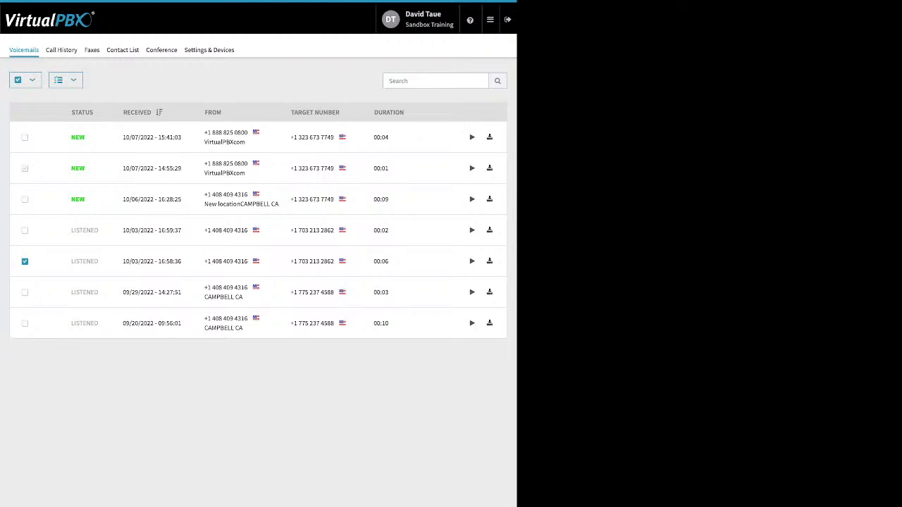
pyautogui.click(66, 80)
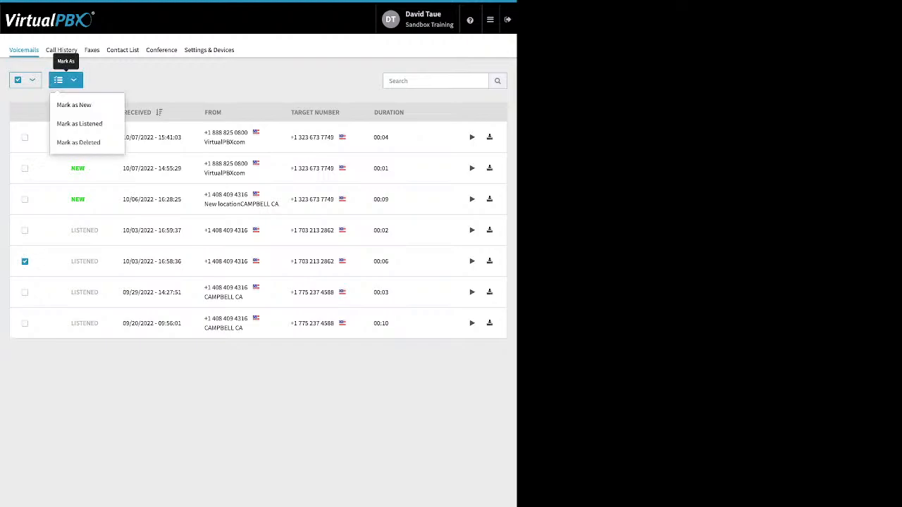
pyautogui.click(78, 142)
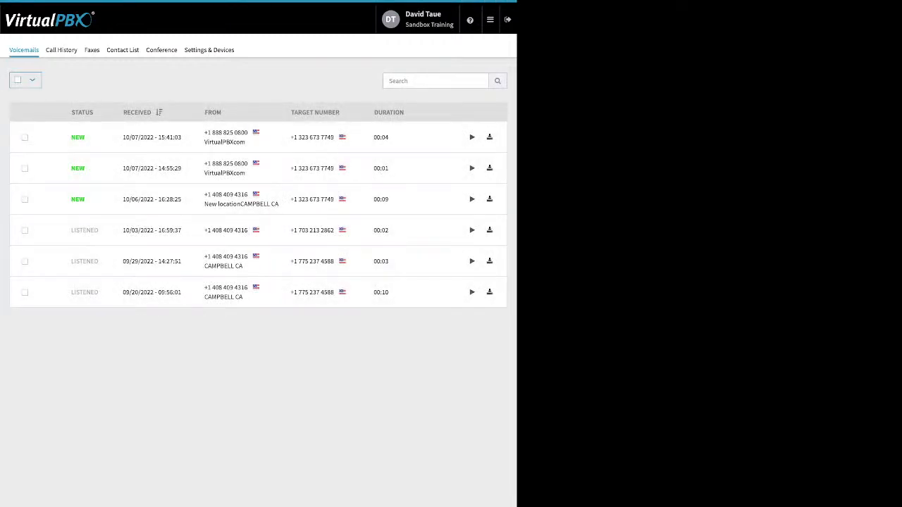
# Review the user's call history, faxes and contact list, including the Quickcall Device settings
pyautogui.click(61, 50)
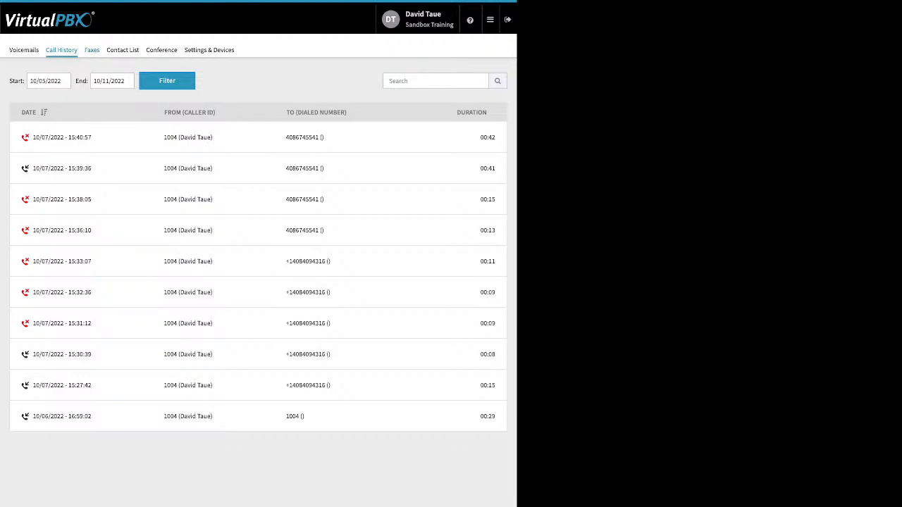
pyautogui.click(92, 50)
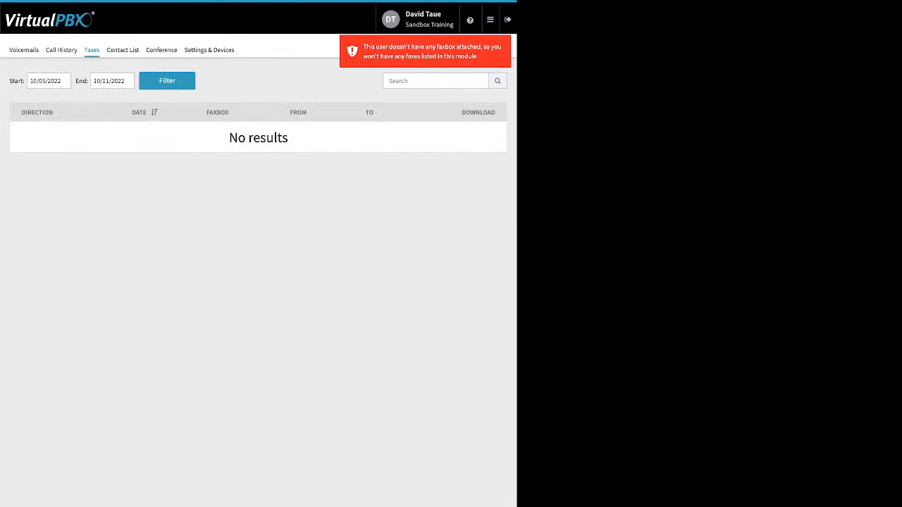
pyautogui.click(123, 50)
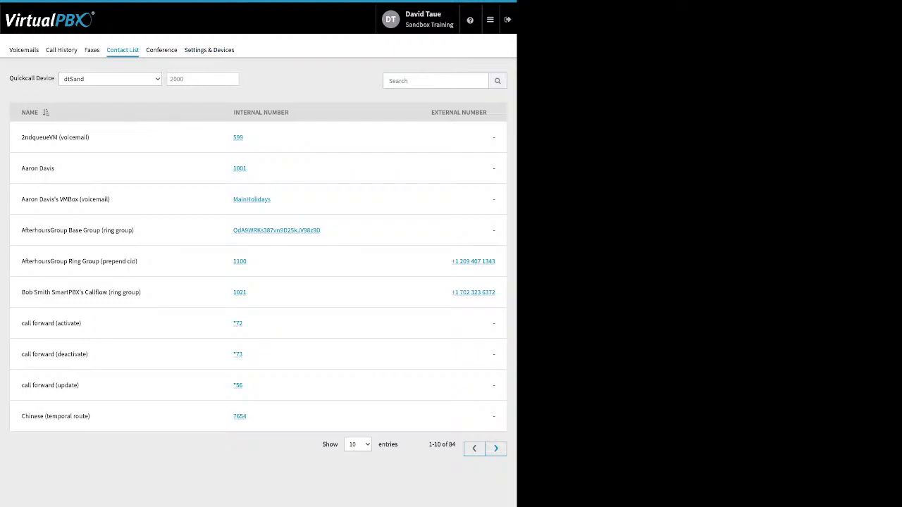
pyautogui.moveTo(242, 79); pyautogui.dragTo(24, 78)
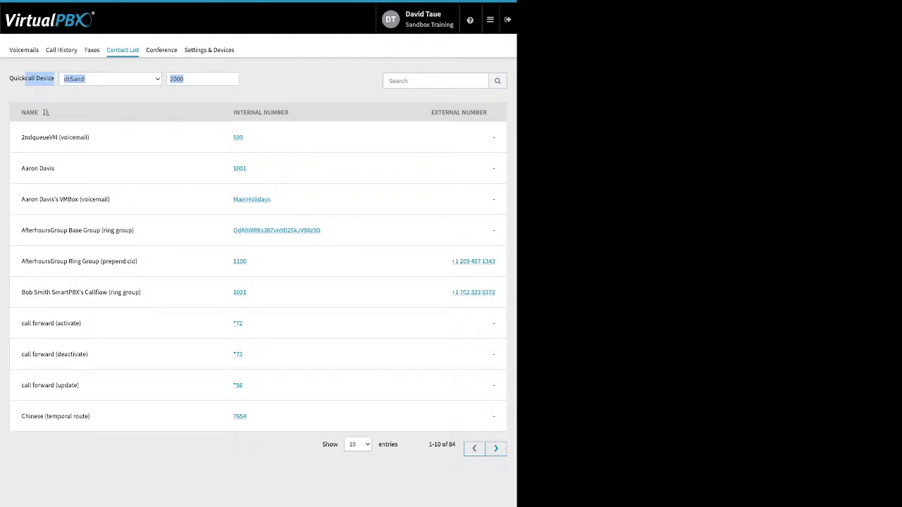
pyautogui.click(170, 79)
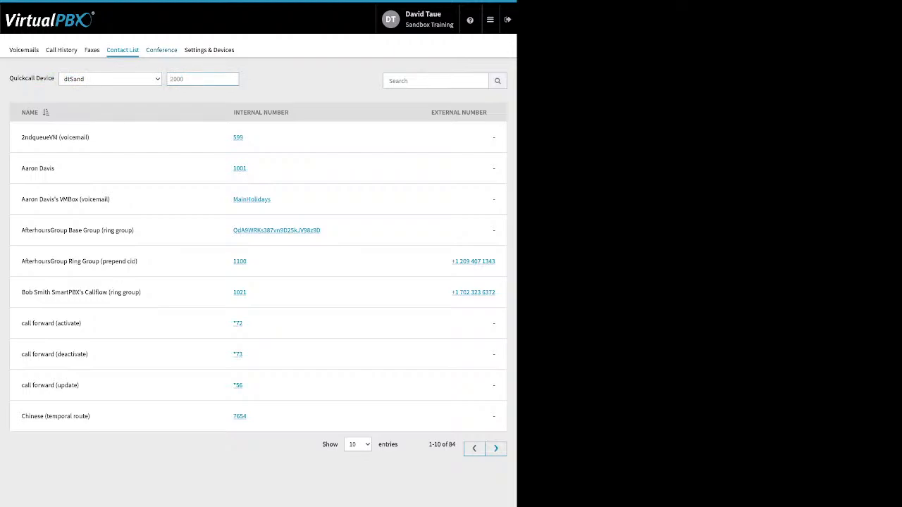
# Examine the user's conference settings, covering the moderator and participant PINs, the muted and deaf joining options and the entry and exit tones
pyautogui.click(161, 50)
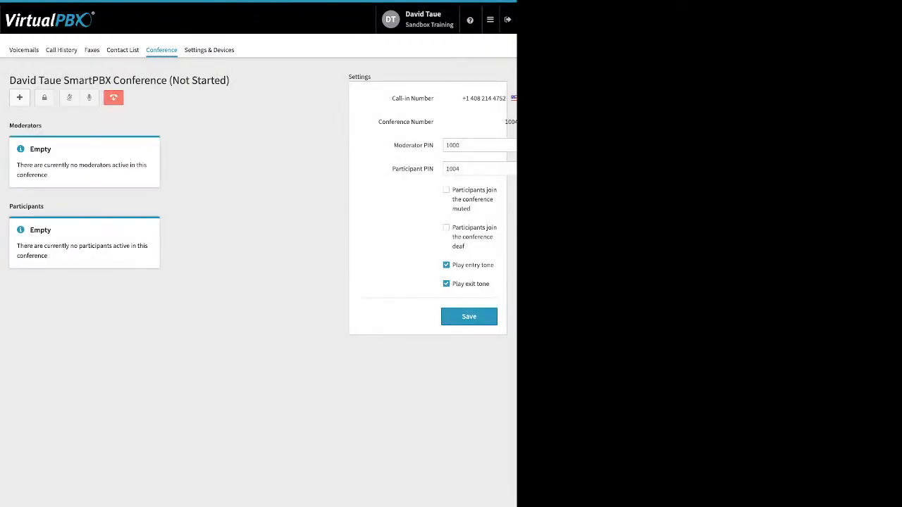
pyautogui.moveTo(394, 145); pyautogui.dragTo(433, 169)
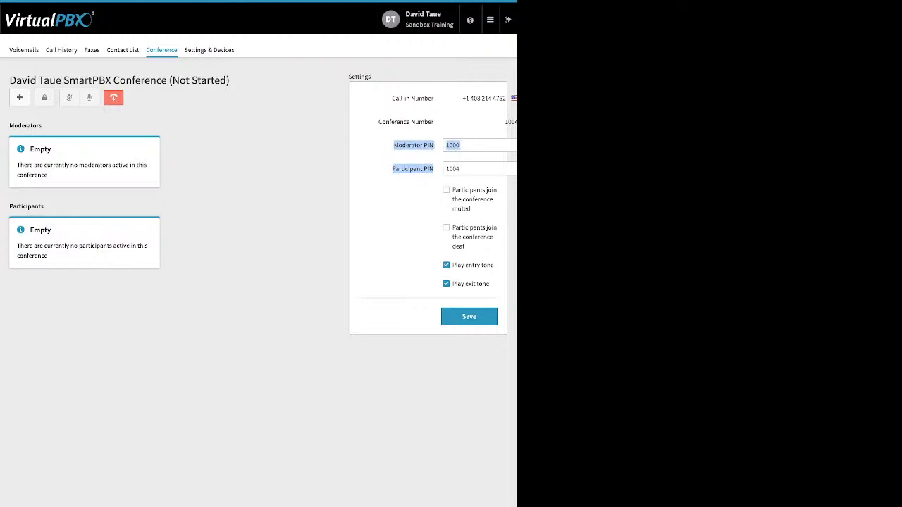
pyautogui.click(445, 189)
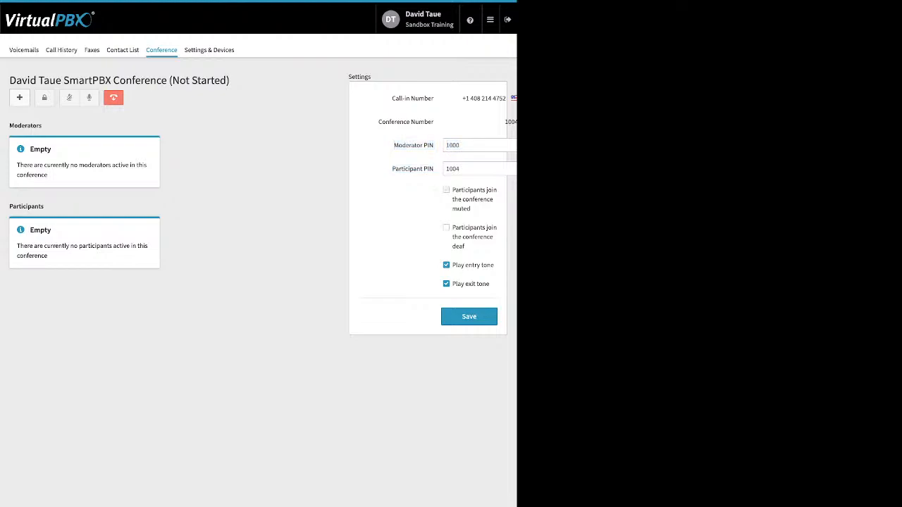
pyautogui.moveTo(448, 190); pyautogui.dragTo(464, 246)
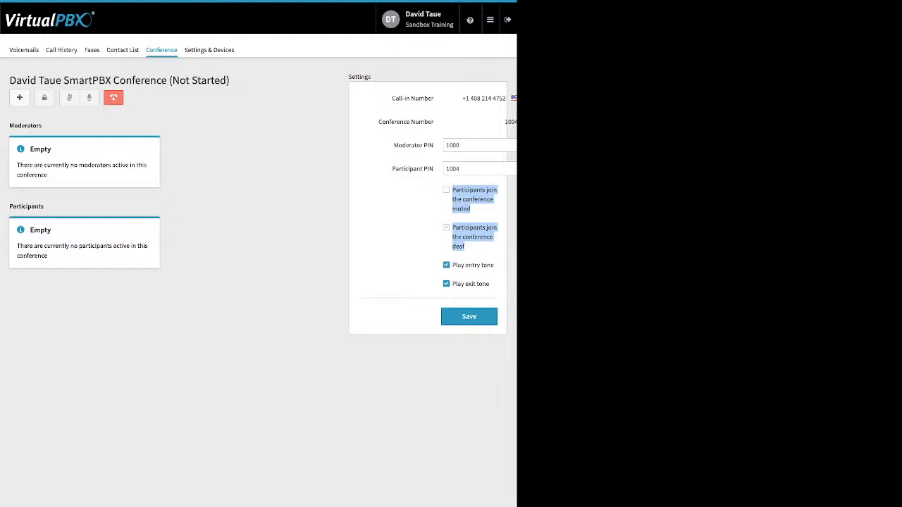
pyautogui.moveTo(452, 265); pyautogui.dragTo(479, 284)
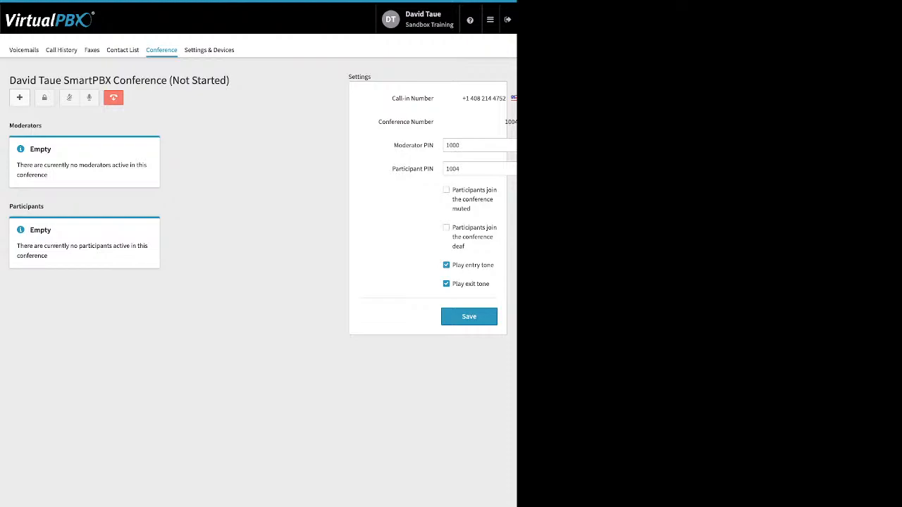
# Review the user's settings and devices, enabling Call Forward to inspect its options and disabling it again without saving
pyautogui.click(209, 50)
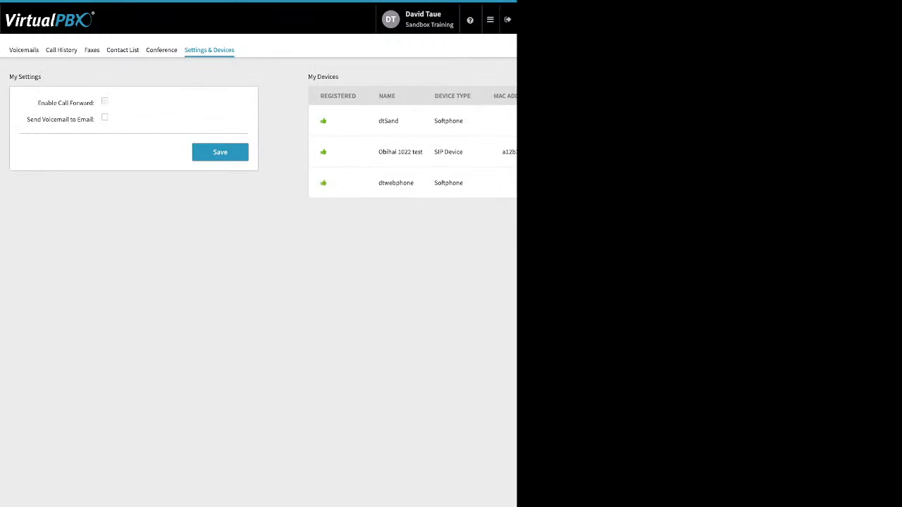
pyautogui.moveTo(38, 103); pyautogui.dragTo(87, 103)
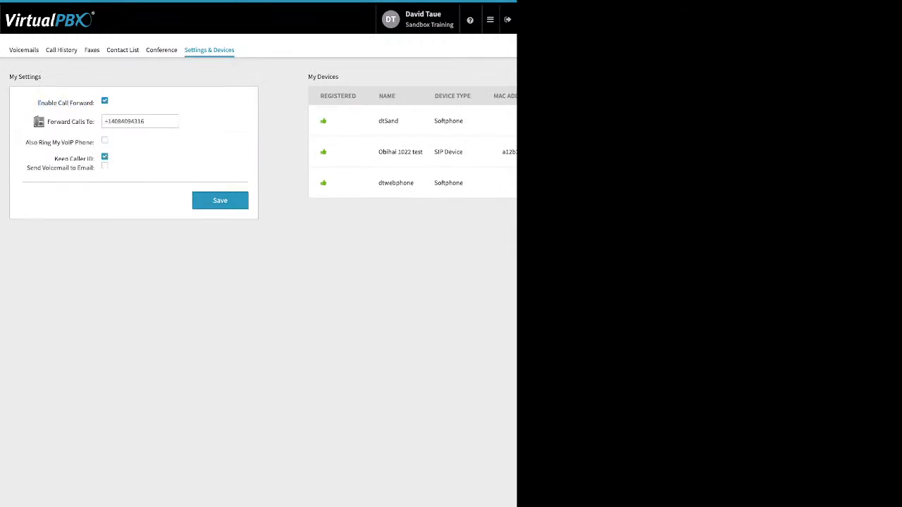
pyautogui.click(127, 121)
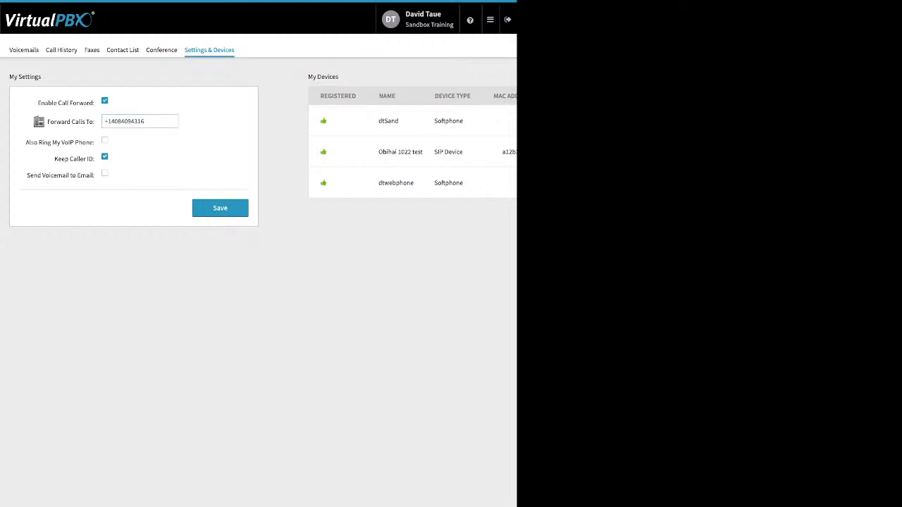
pyautogui.click(105, 100)
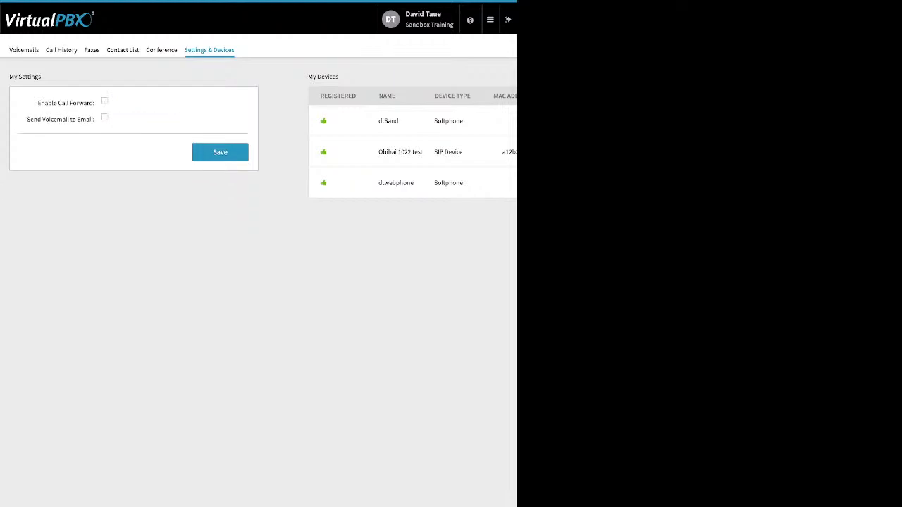
# Switch back to the Dashboard app
pyautogui.click(489, 19)
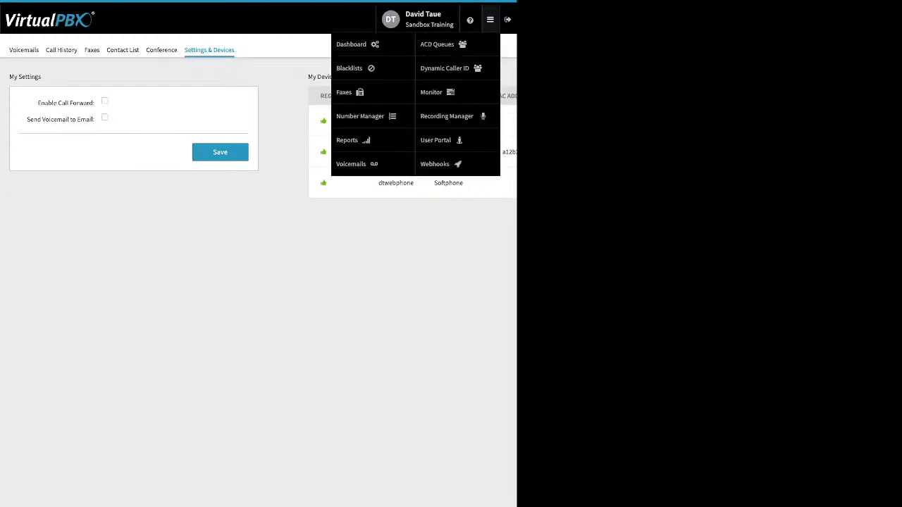
pyautogui.click(351, 44)
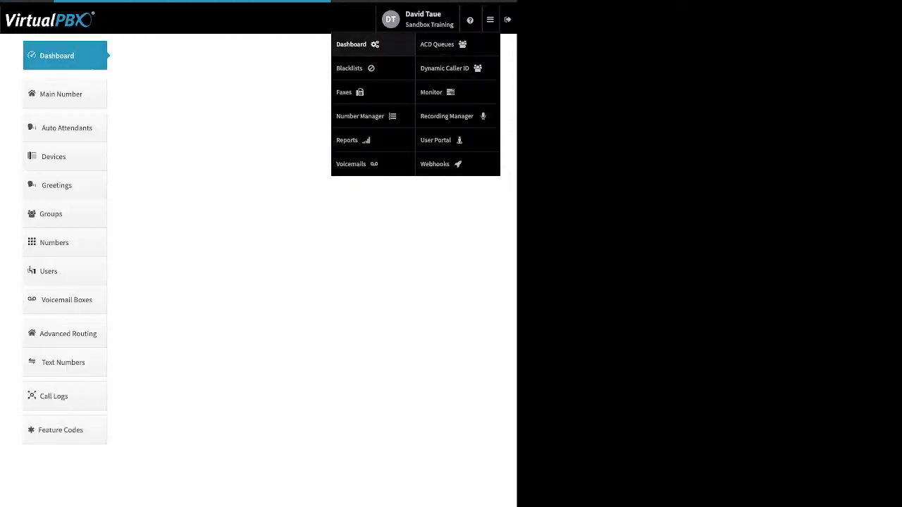